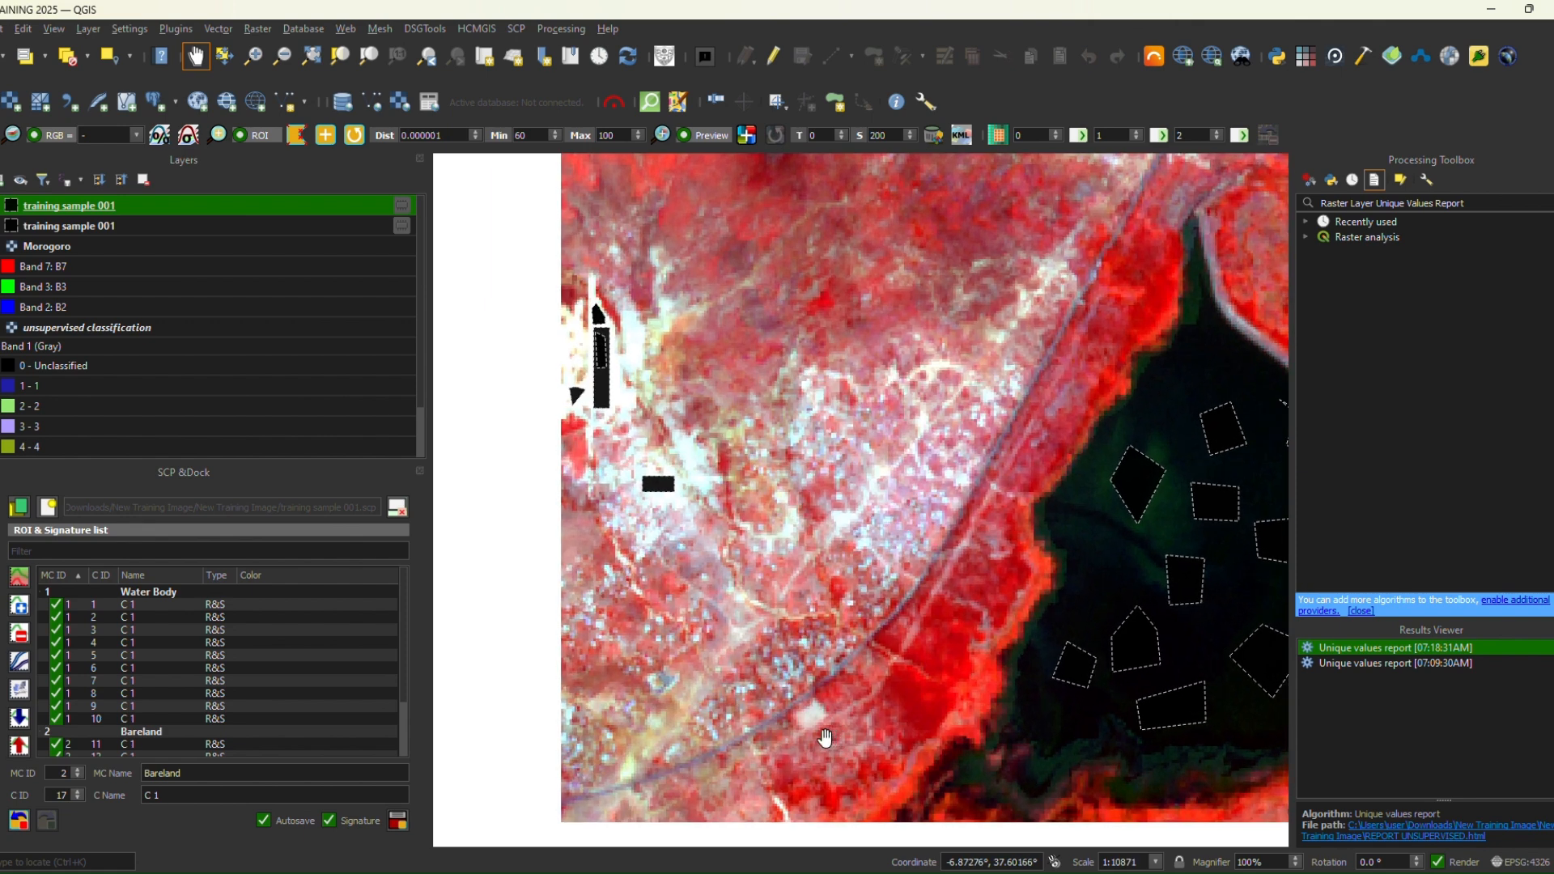
- Draw a four-cornered ROI polygon inside the white patch just below the road and save it as a Bareland training sample
{"action": "left_click", "coordinate": [825, 738]}
{"action": "scroll", "coordinate": [825, 738], "scroll_direction": "up", "scroll_amount": 1}
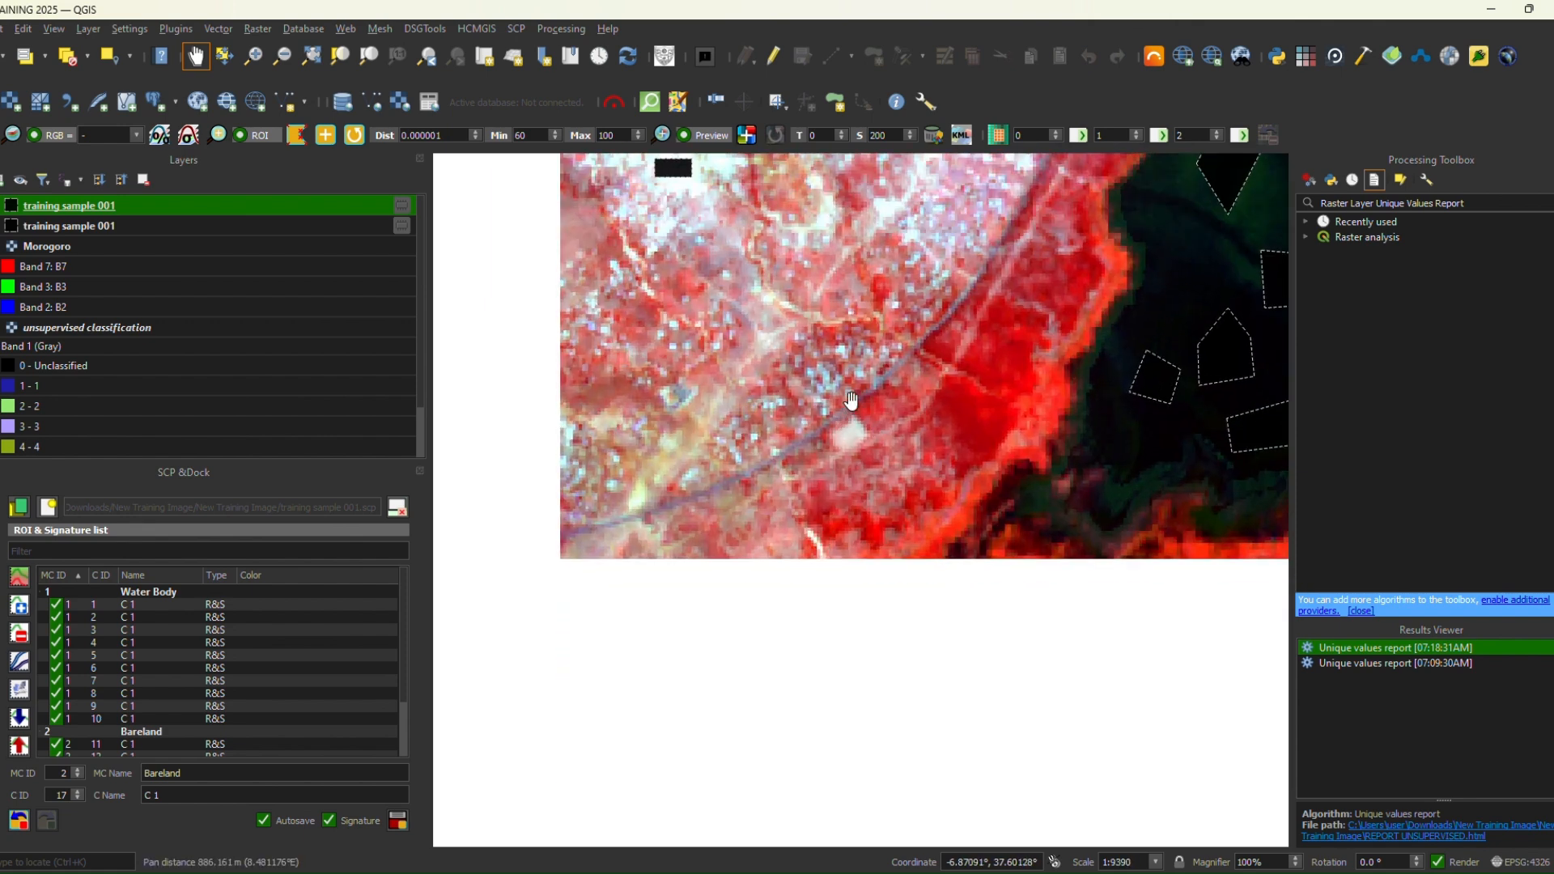
{"action": "left_click", "coordinate": [251, 54]}
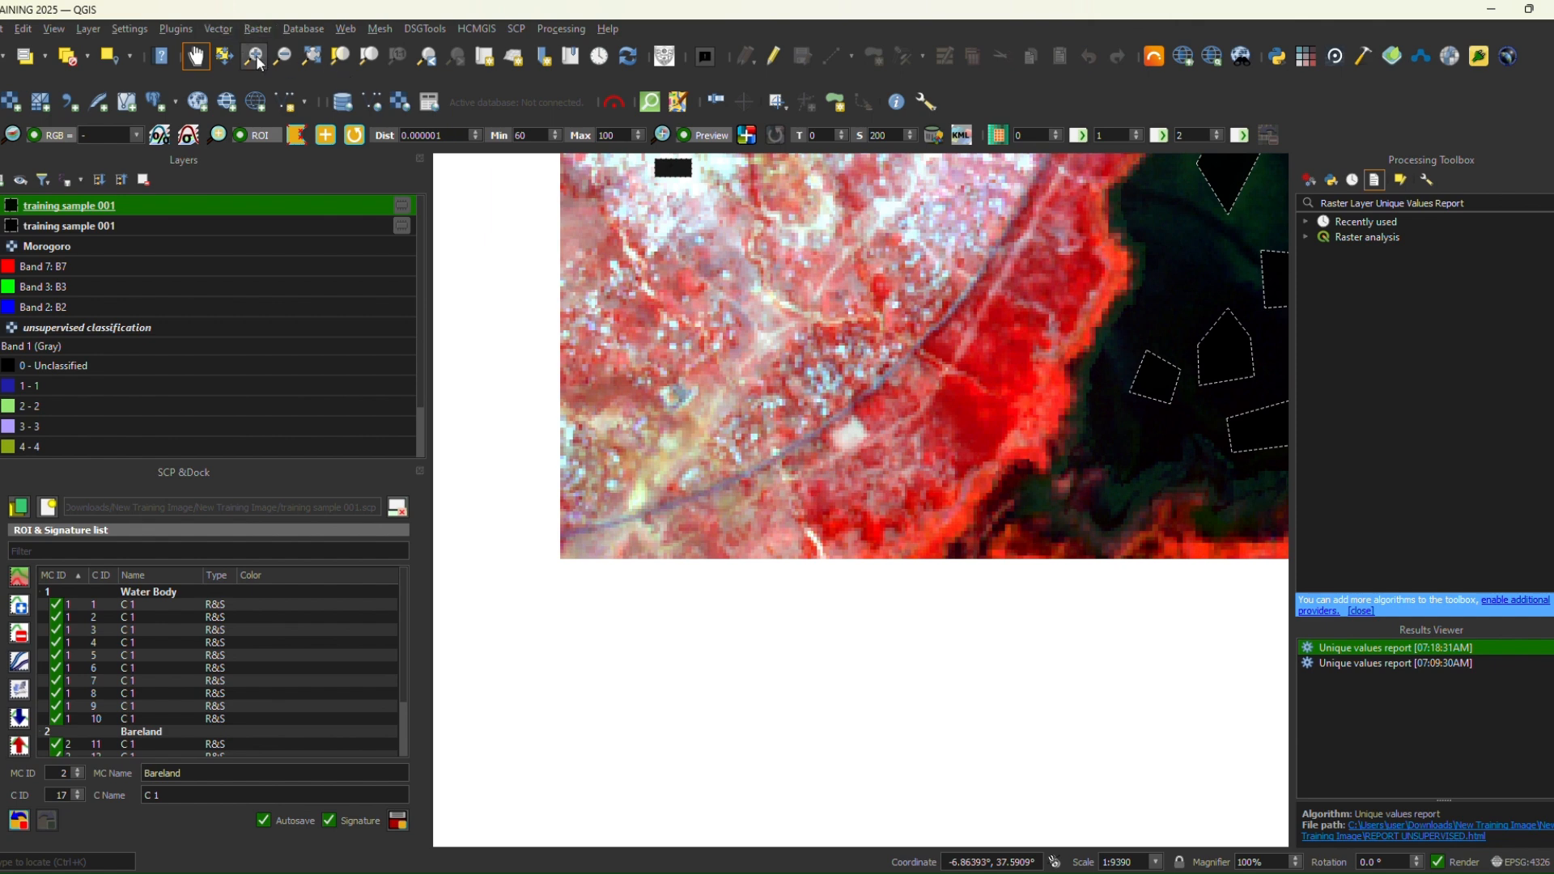
{"action": "left_click_drag", "start_coordinate": [776, 397], "coordinate": [922, 454]}
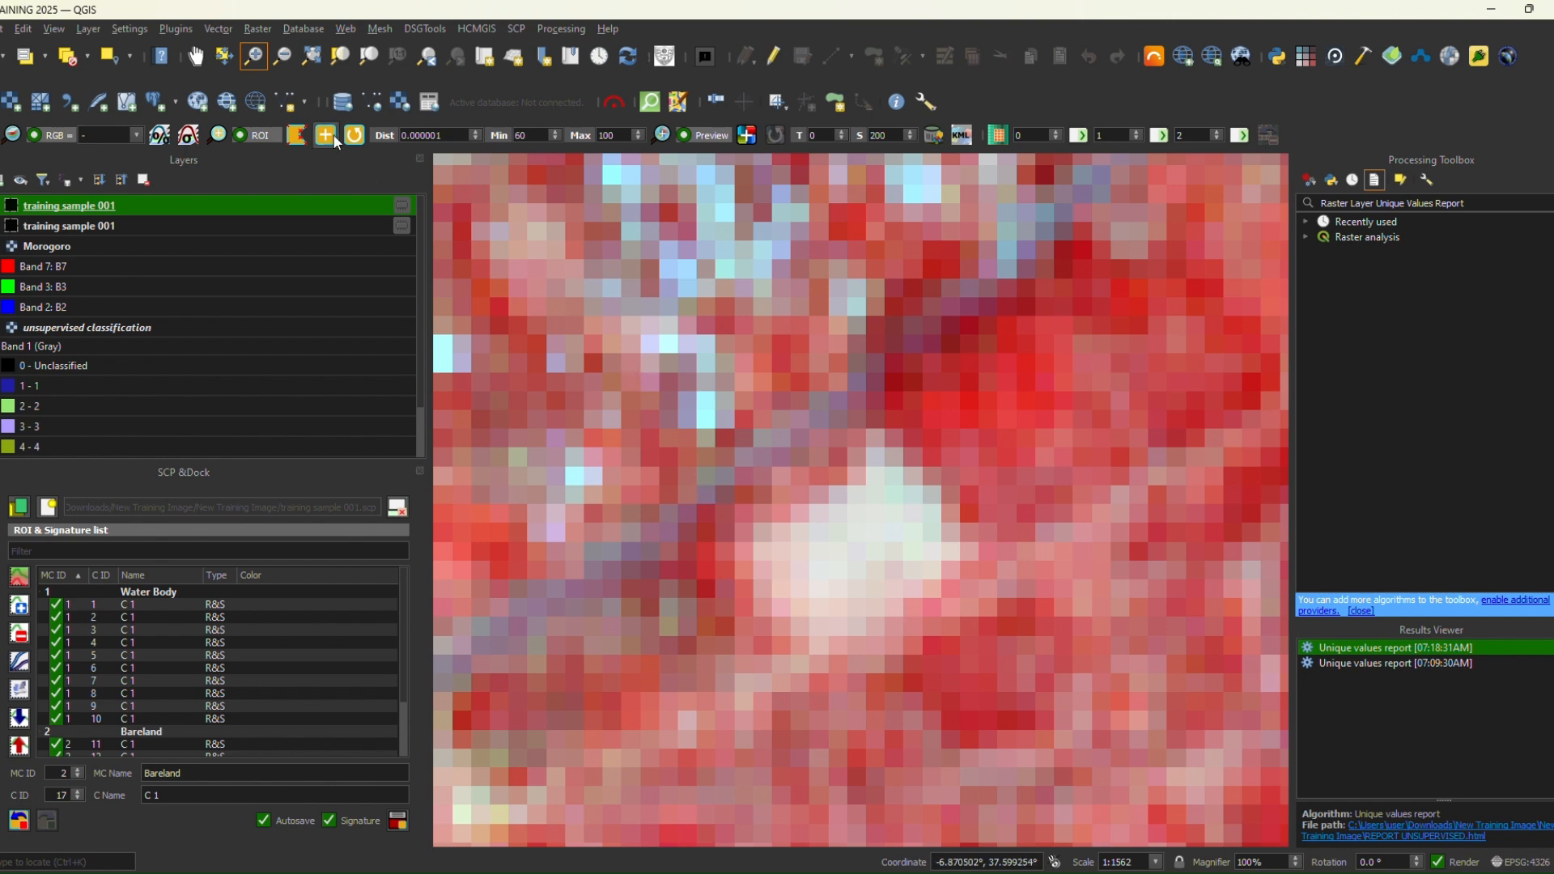
{"action": "left_click", "coordinate": [297, 136]}
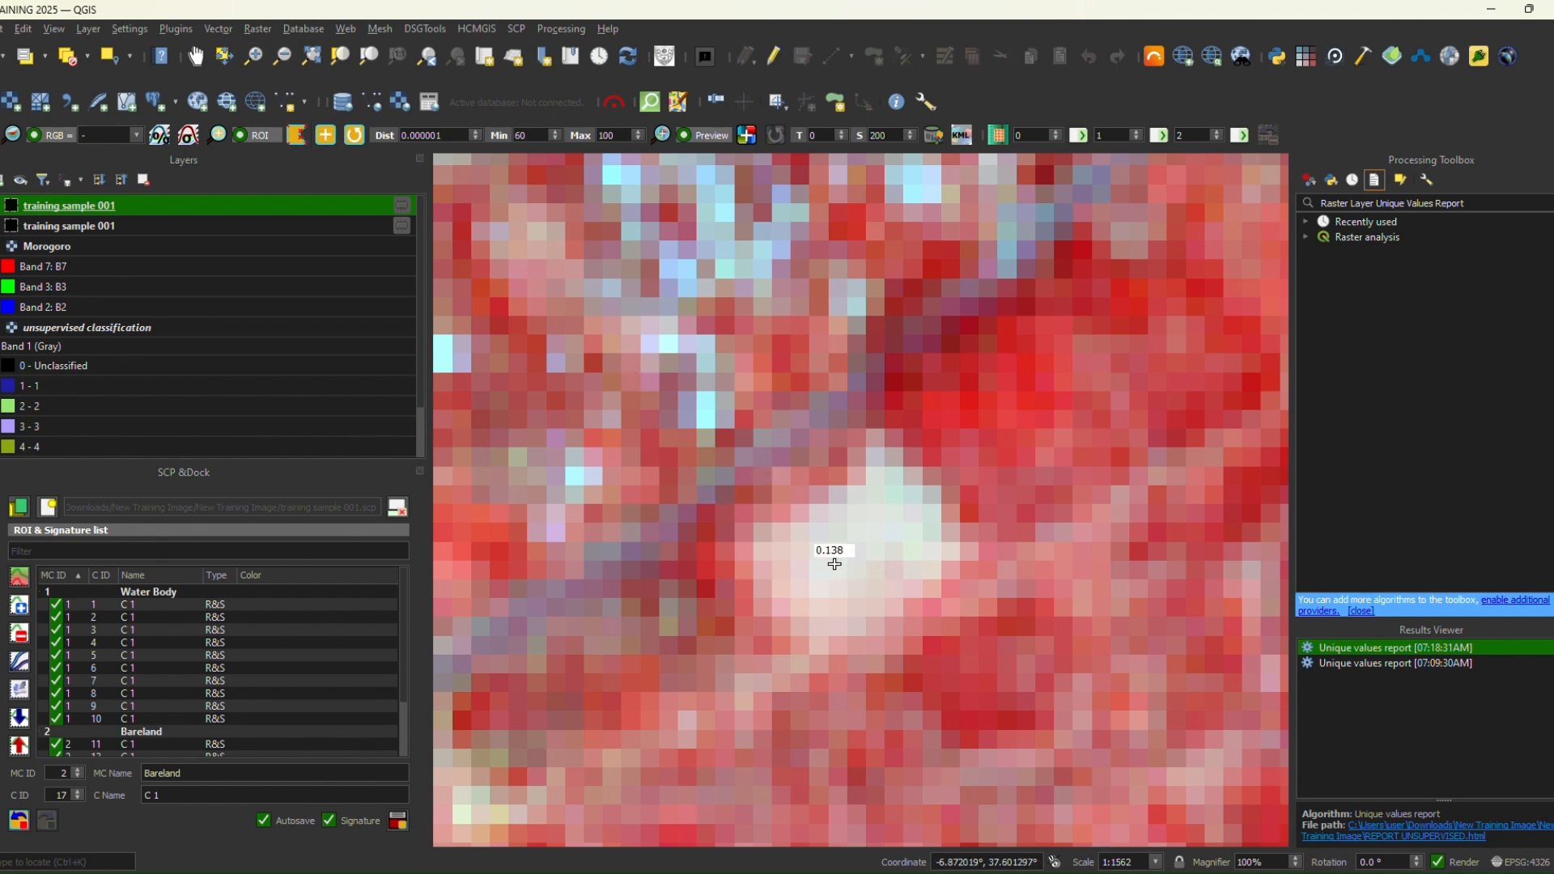
{"action": "left_click", "coordinate": [882, 486]}
{"action": "left_click", "coordinate": [933, 536]}
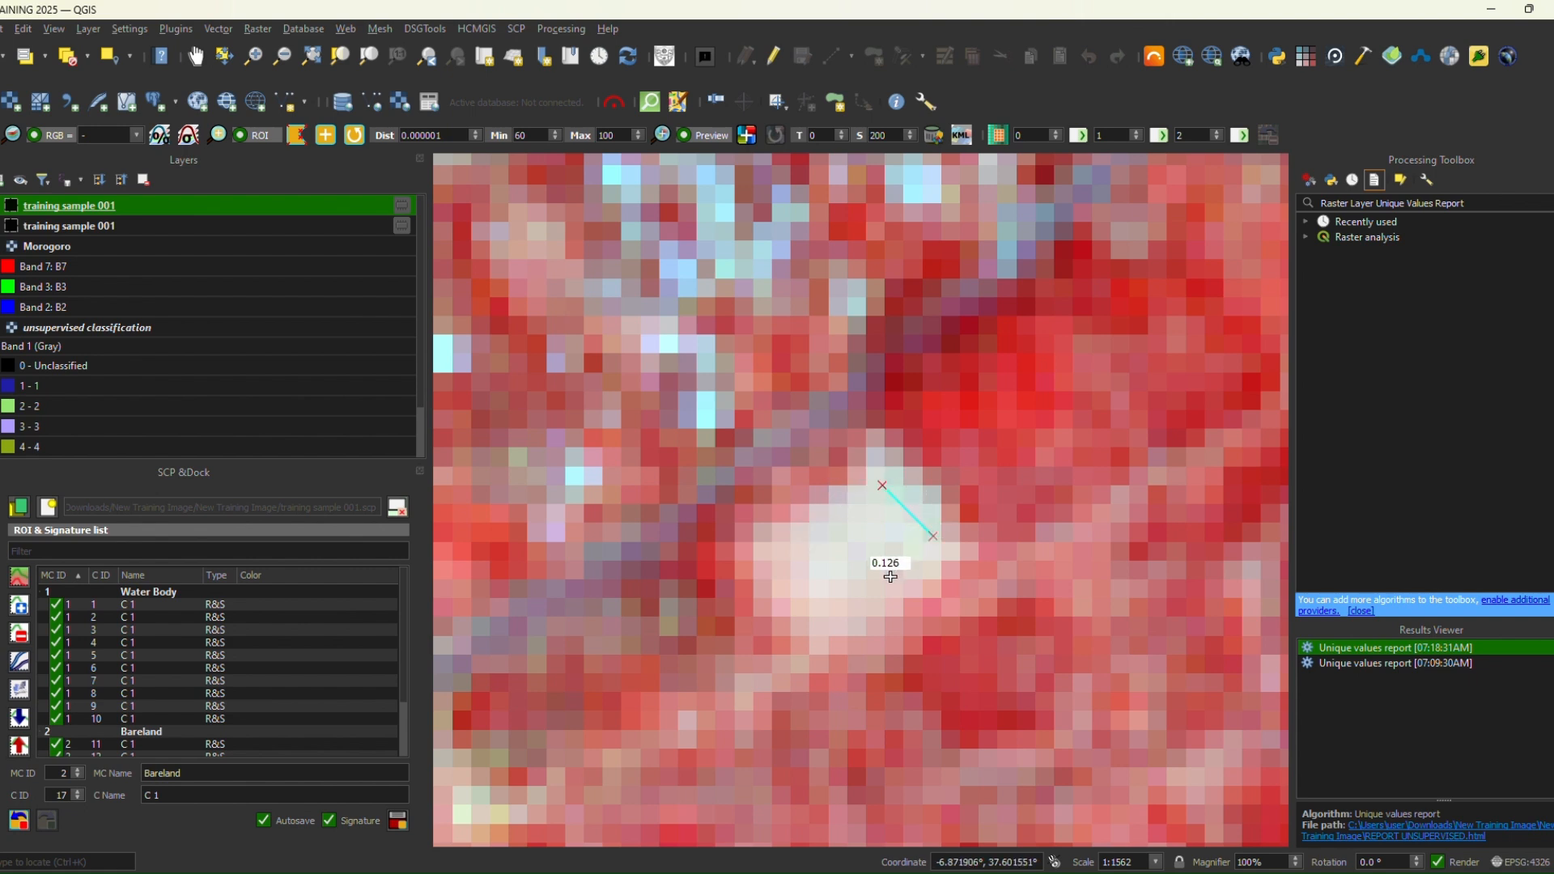
{"action": "left_click", "coordinate": [848, 609]}
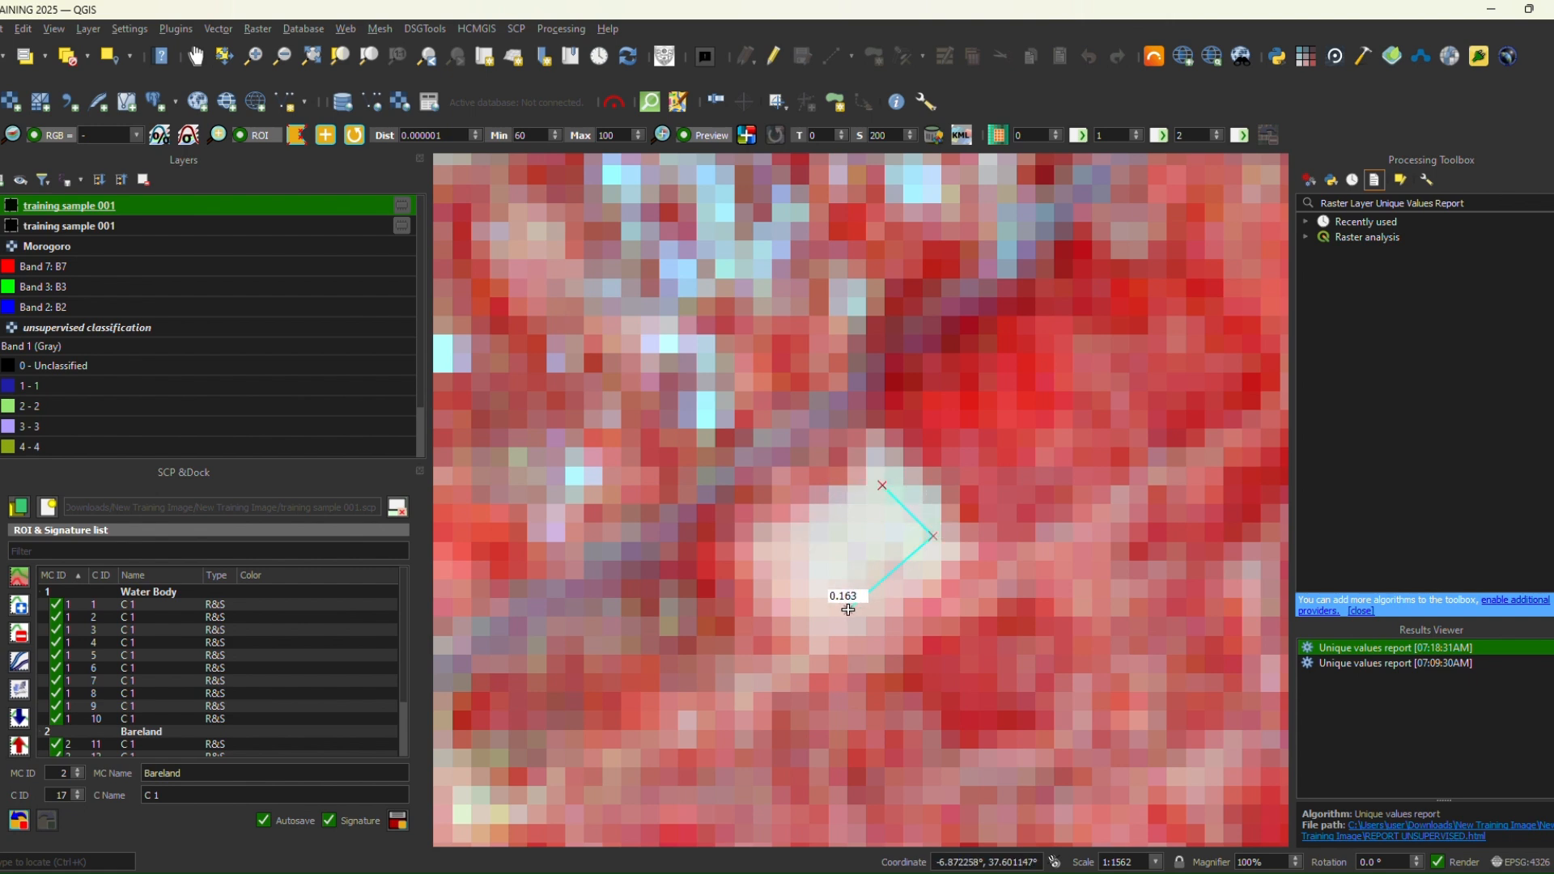
{"action": "right_click", "coordinate": [800, 560]}
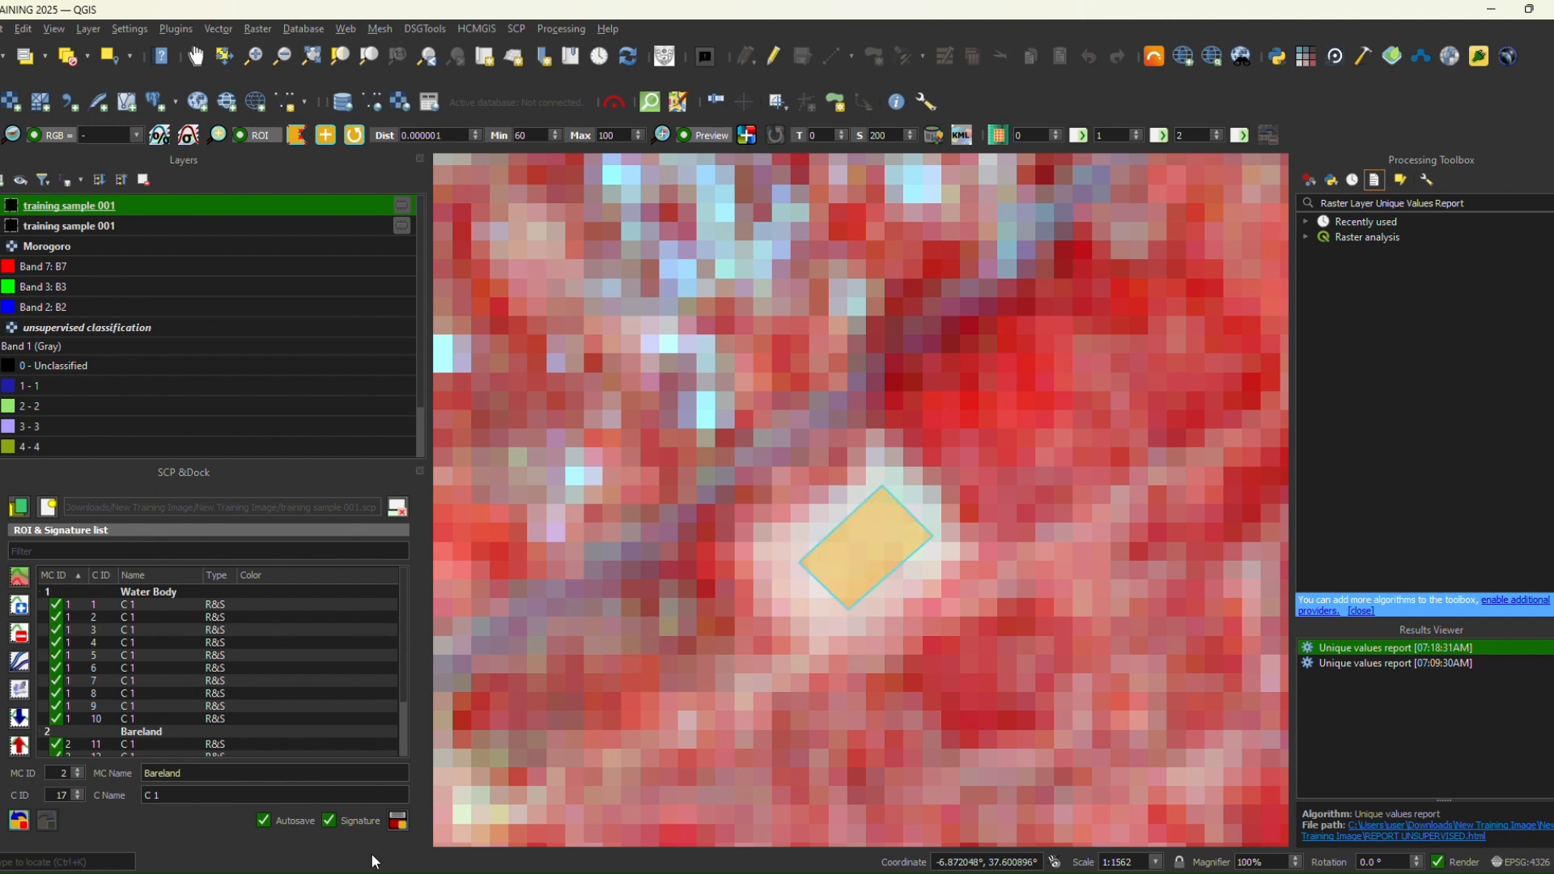
{"action": "left_click", "coordinate": [399, 820]}
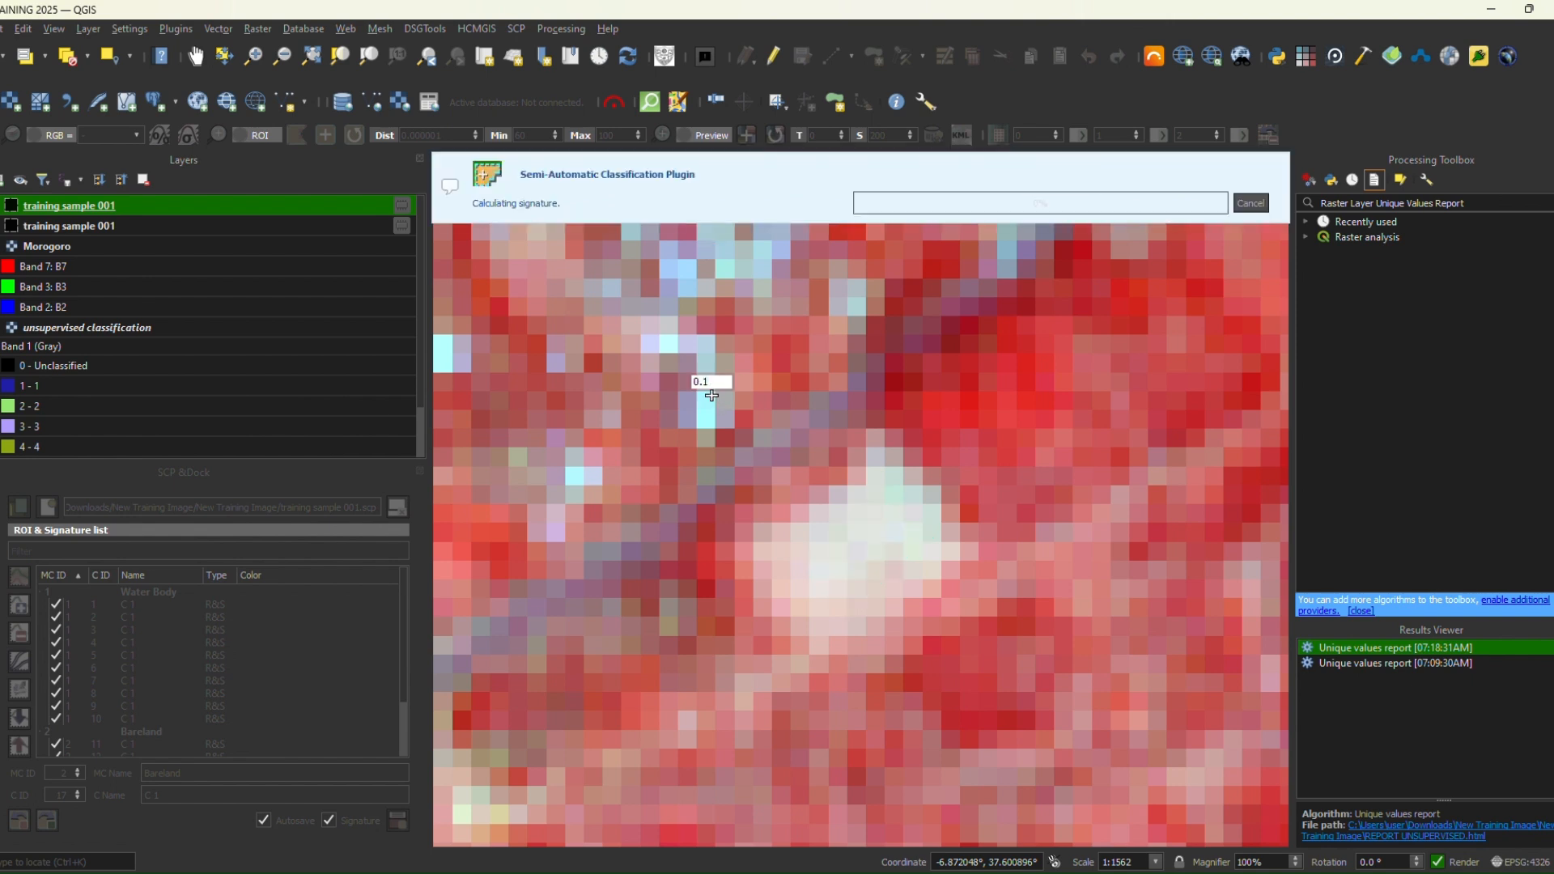
- Draw a narrow ROI polygon over the light-blue built-up pixels above the road, northwest of the new Bareland sample
{"action": "scroll", "coordinate": [712, 394], "scroll_direction": "down", "scroll_amount": 1}
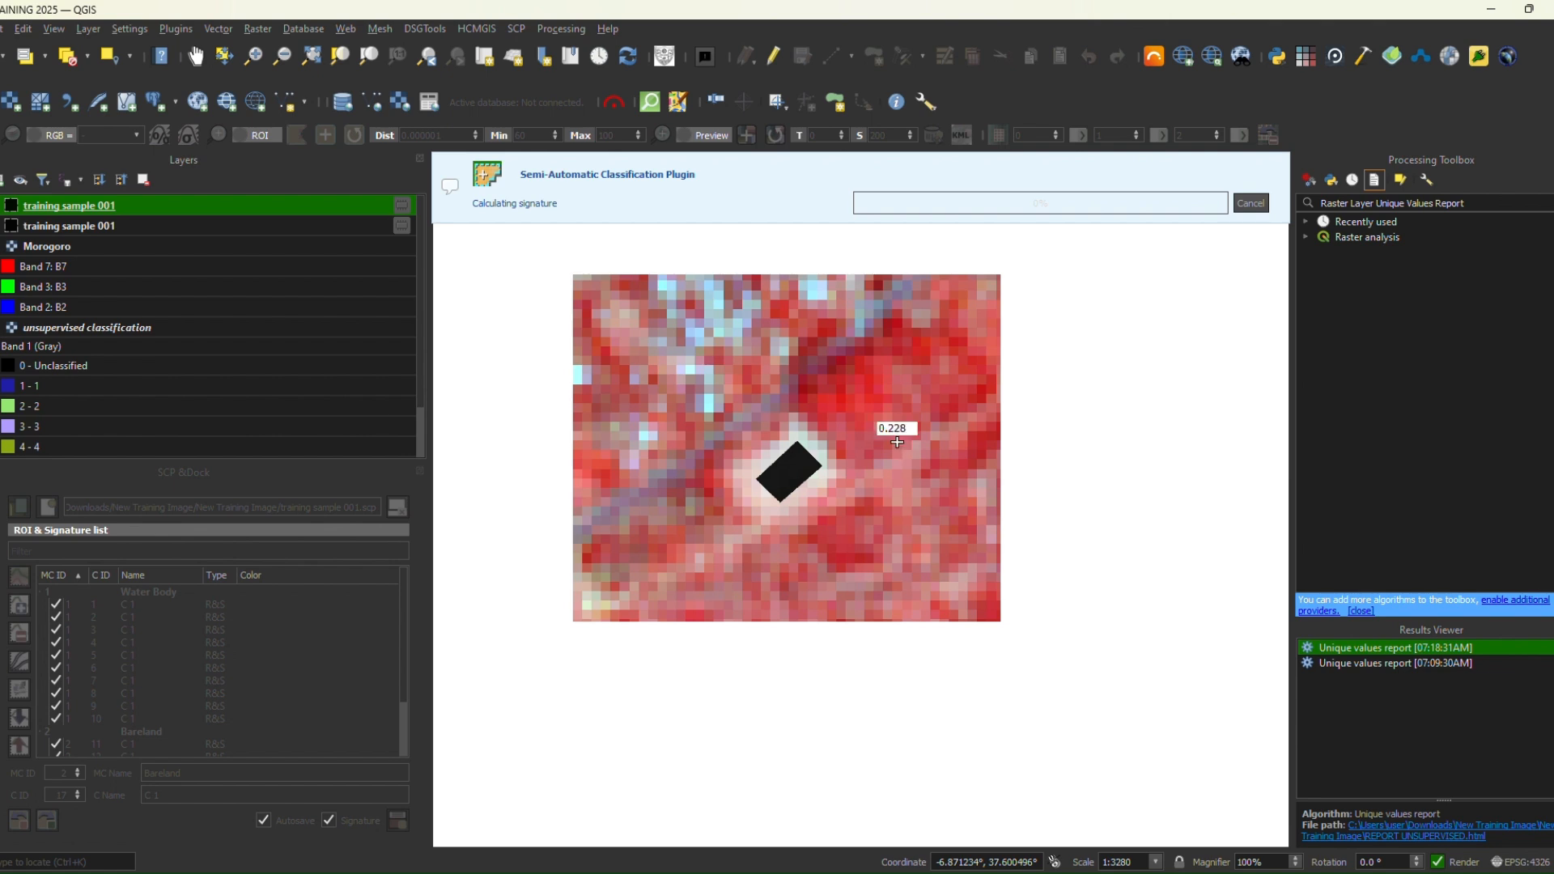
{"action": "scroll", "coordinate": [897, 442], "scroll_direction": "down", "scroll_amount": 1}
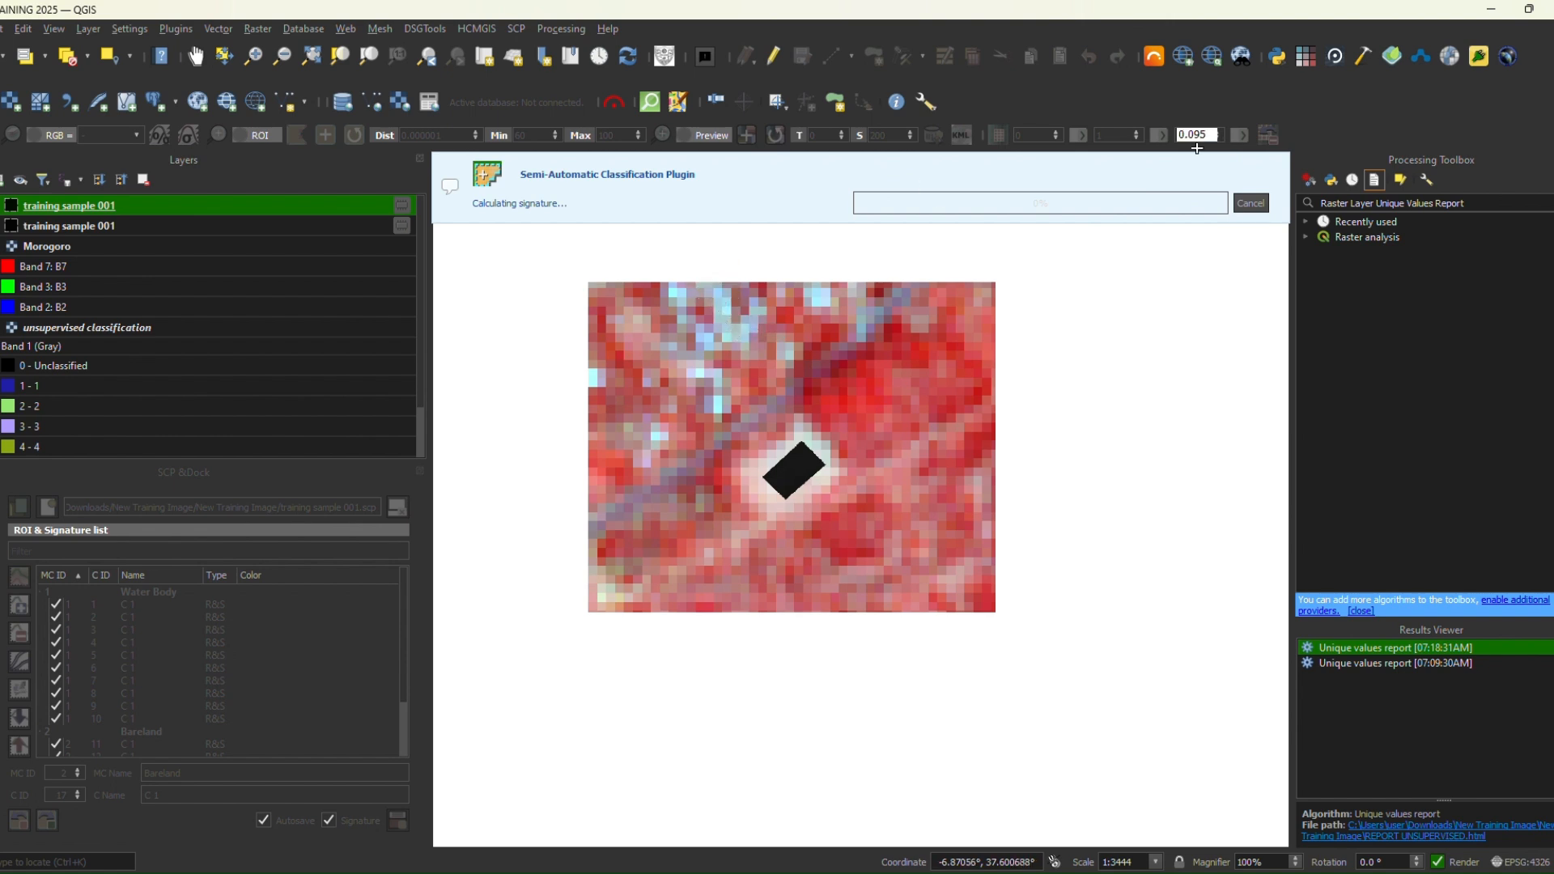
{"action": "scroll", "coordinate": [687, 314], "scroll_direction": "up", "scroll_amount": 1}
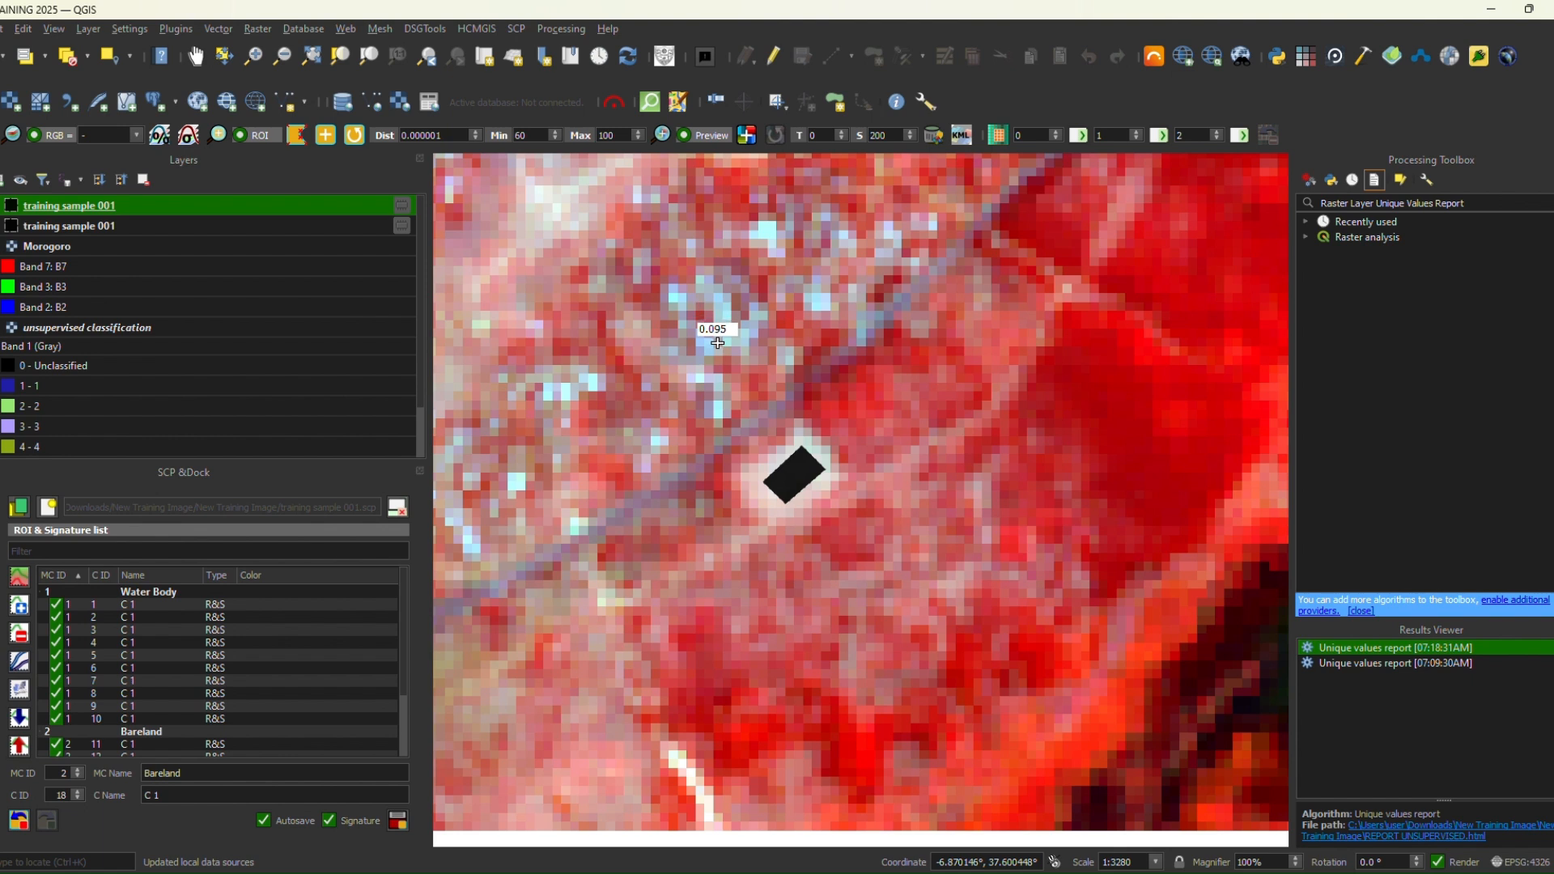
{"action": "left_click", "coordinate": [717, 332]}
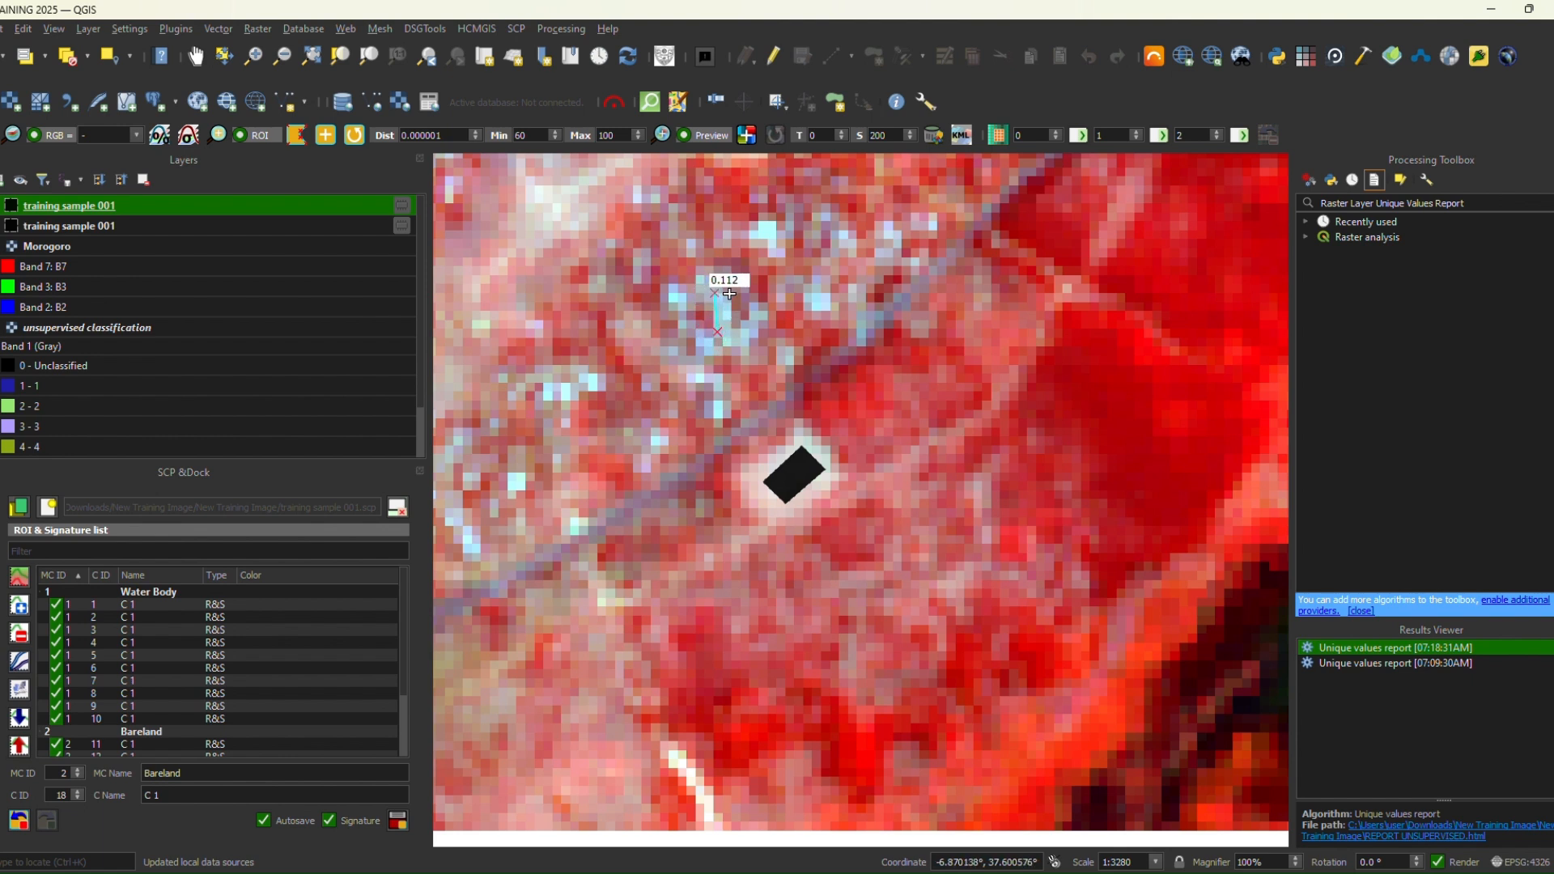
{"action": "right_click", "coordinate": [730, 339]}
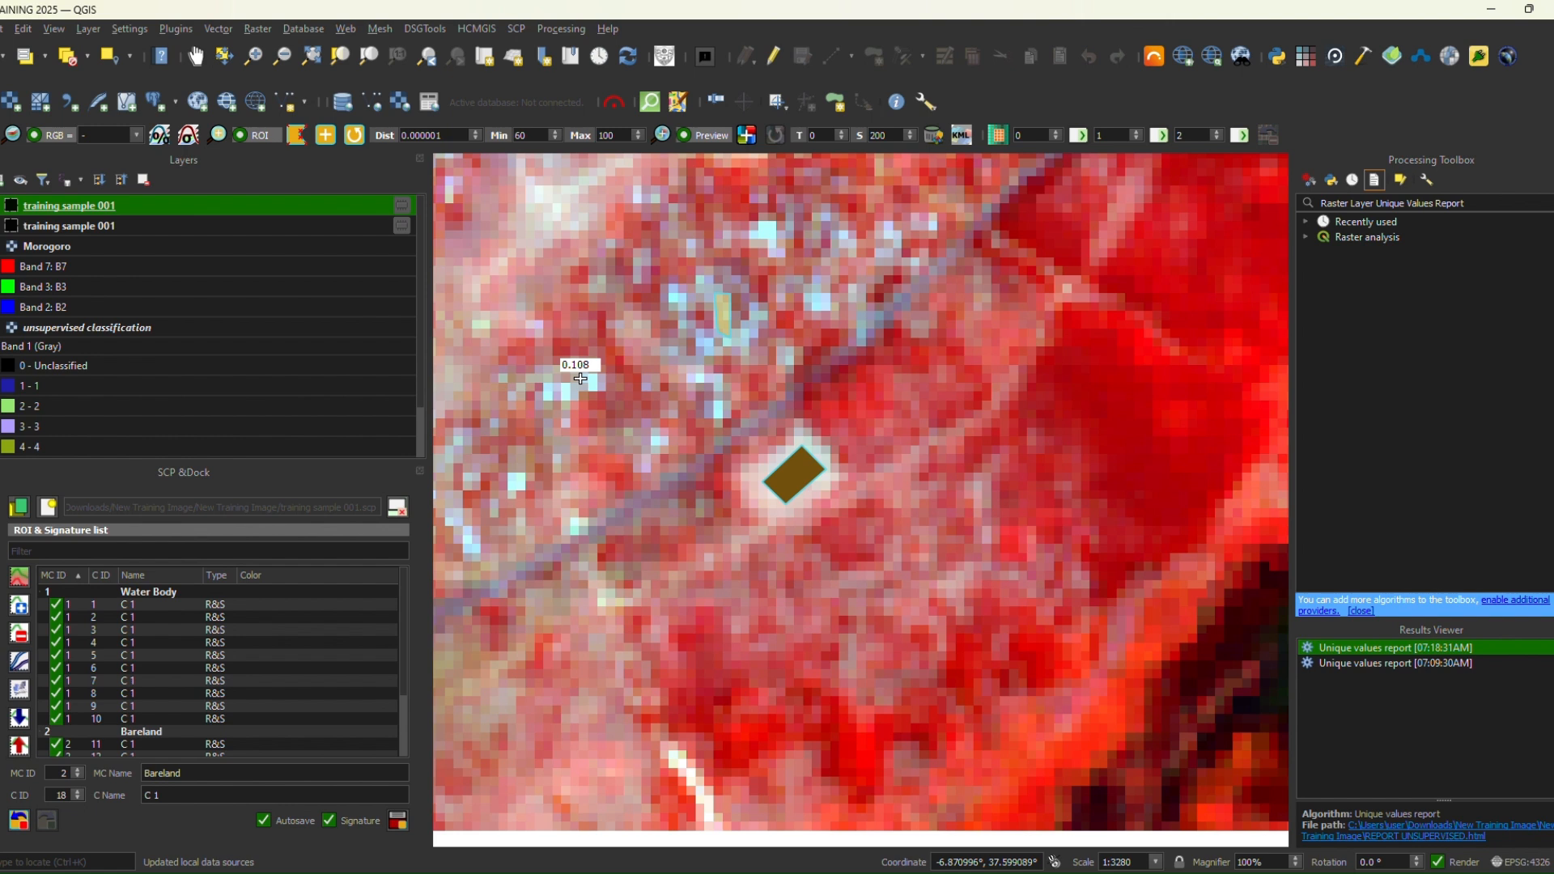
- Set the macroclass to ID 3 with the name builtup and save the ROI as a training sample
{"action": "left_click", "coordinate": [225, 775]}
{"action": "key", "text": "ctrl+a"}
{"action": "key", "text": "BackSpace"}
{"action": "type", "text": "builtup"}
{"action": "left_click", "coordinate": [399, 819]}
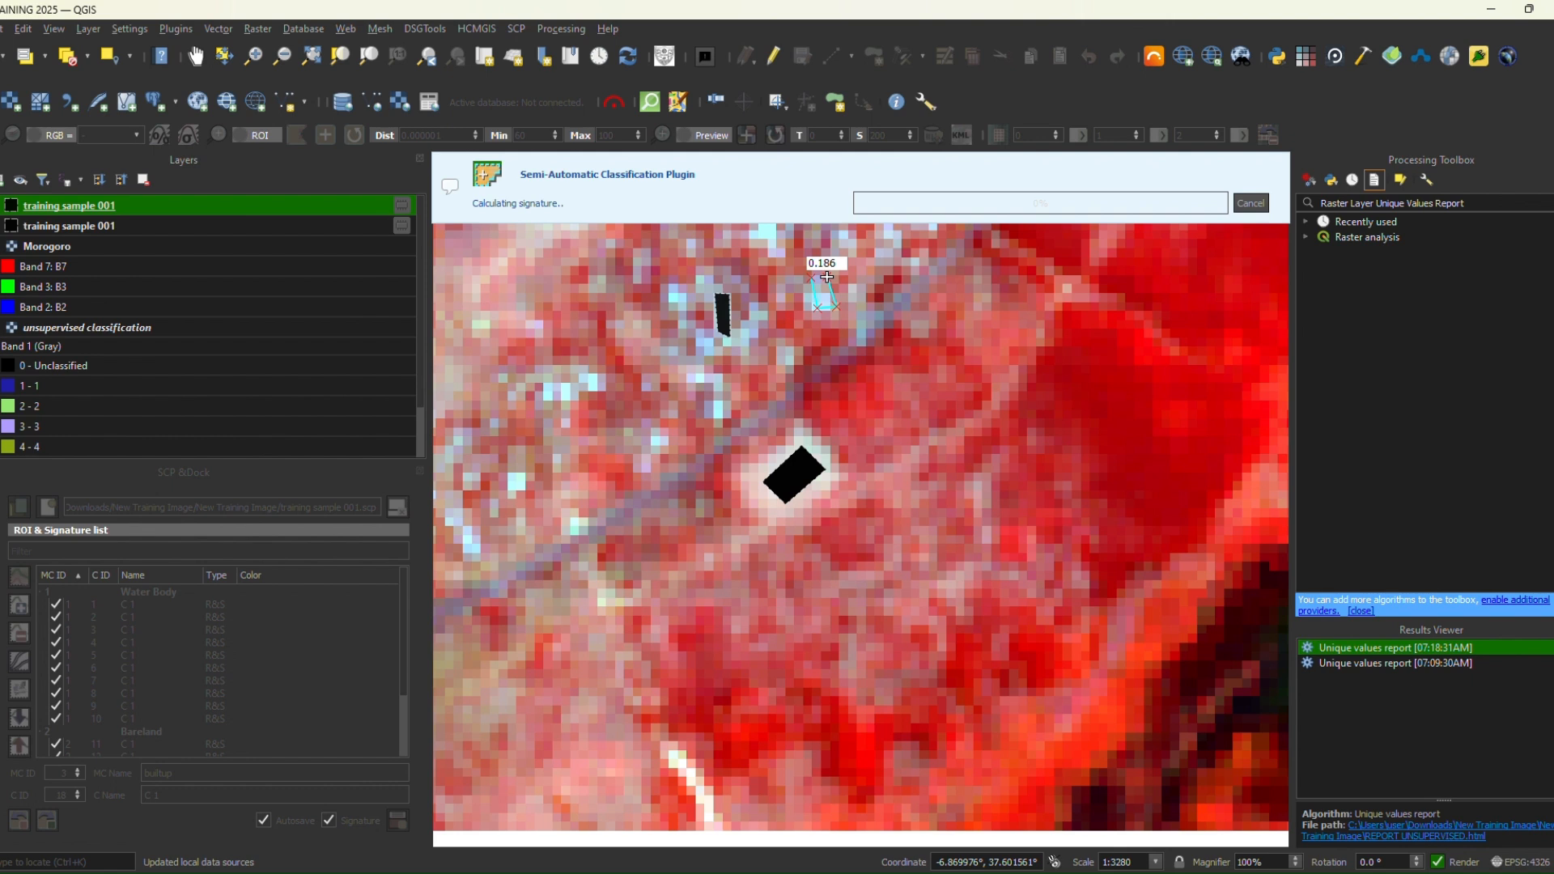
- Create two region-growing ROIs in the dense settlement west of the road, one tall and one wide, saving each as a builtup sample
{"action": "right_click", "coordinate": [826, 278]}
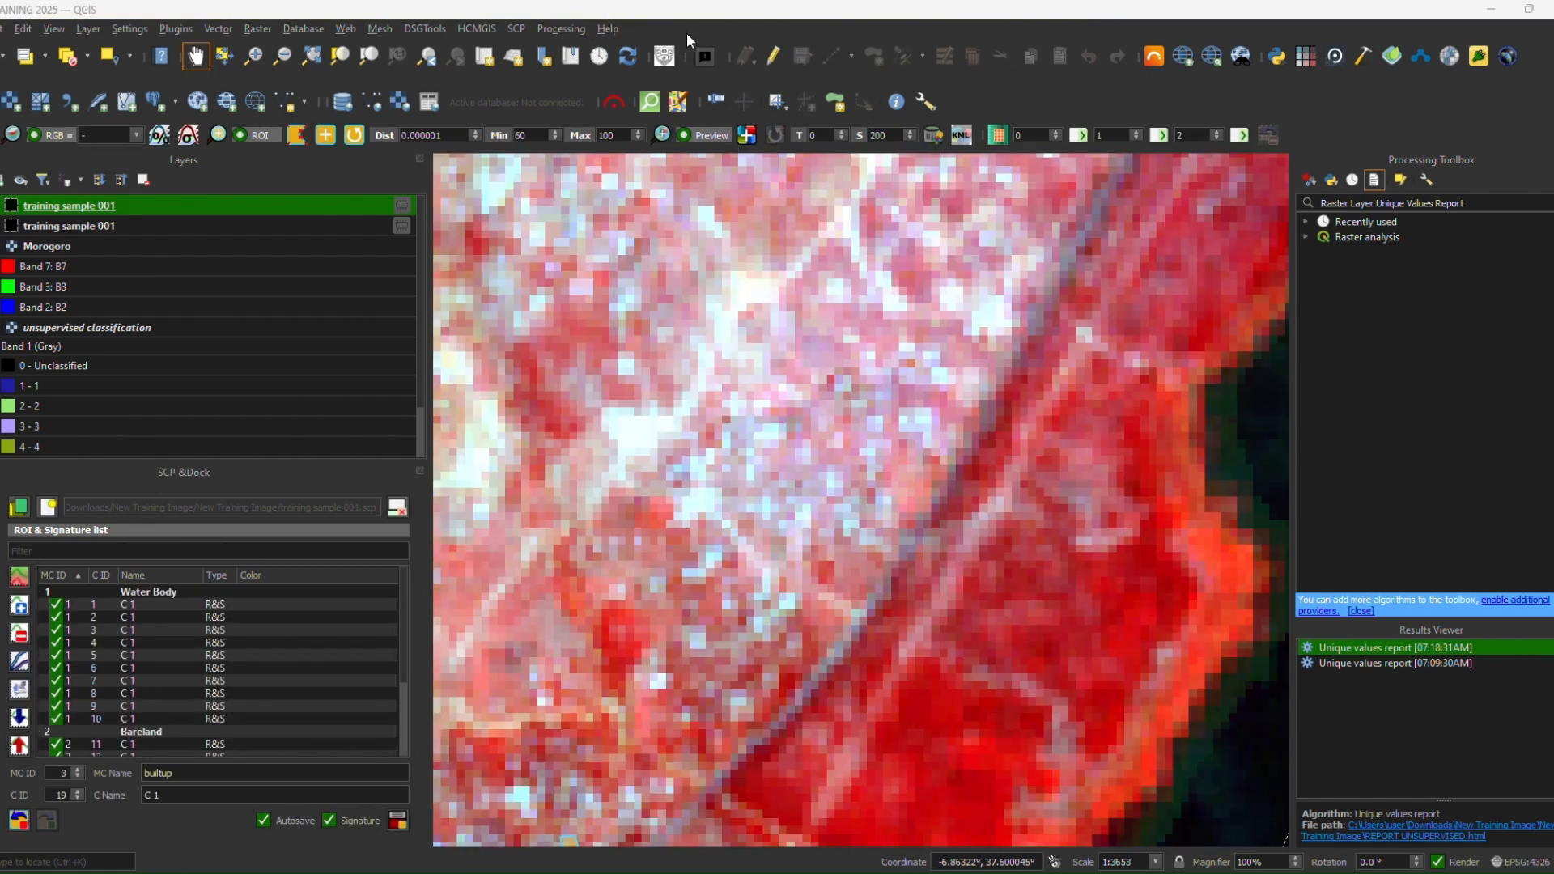
{"action": "left_click", "coordinate": [334, 144]}
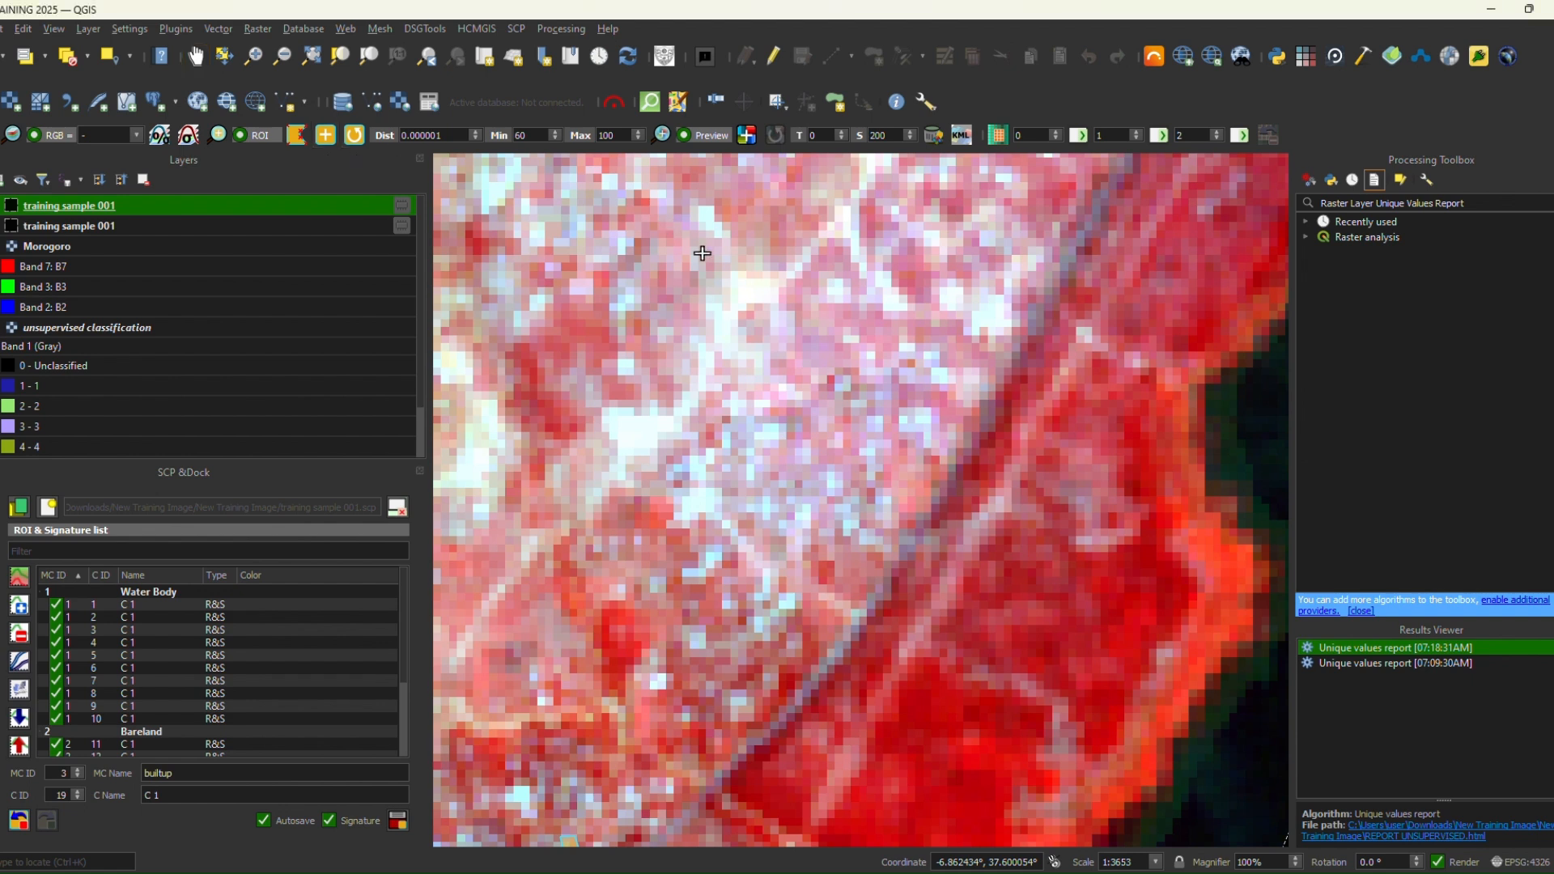
{"action": "left_click", "coordinate": [773, 437]}
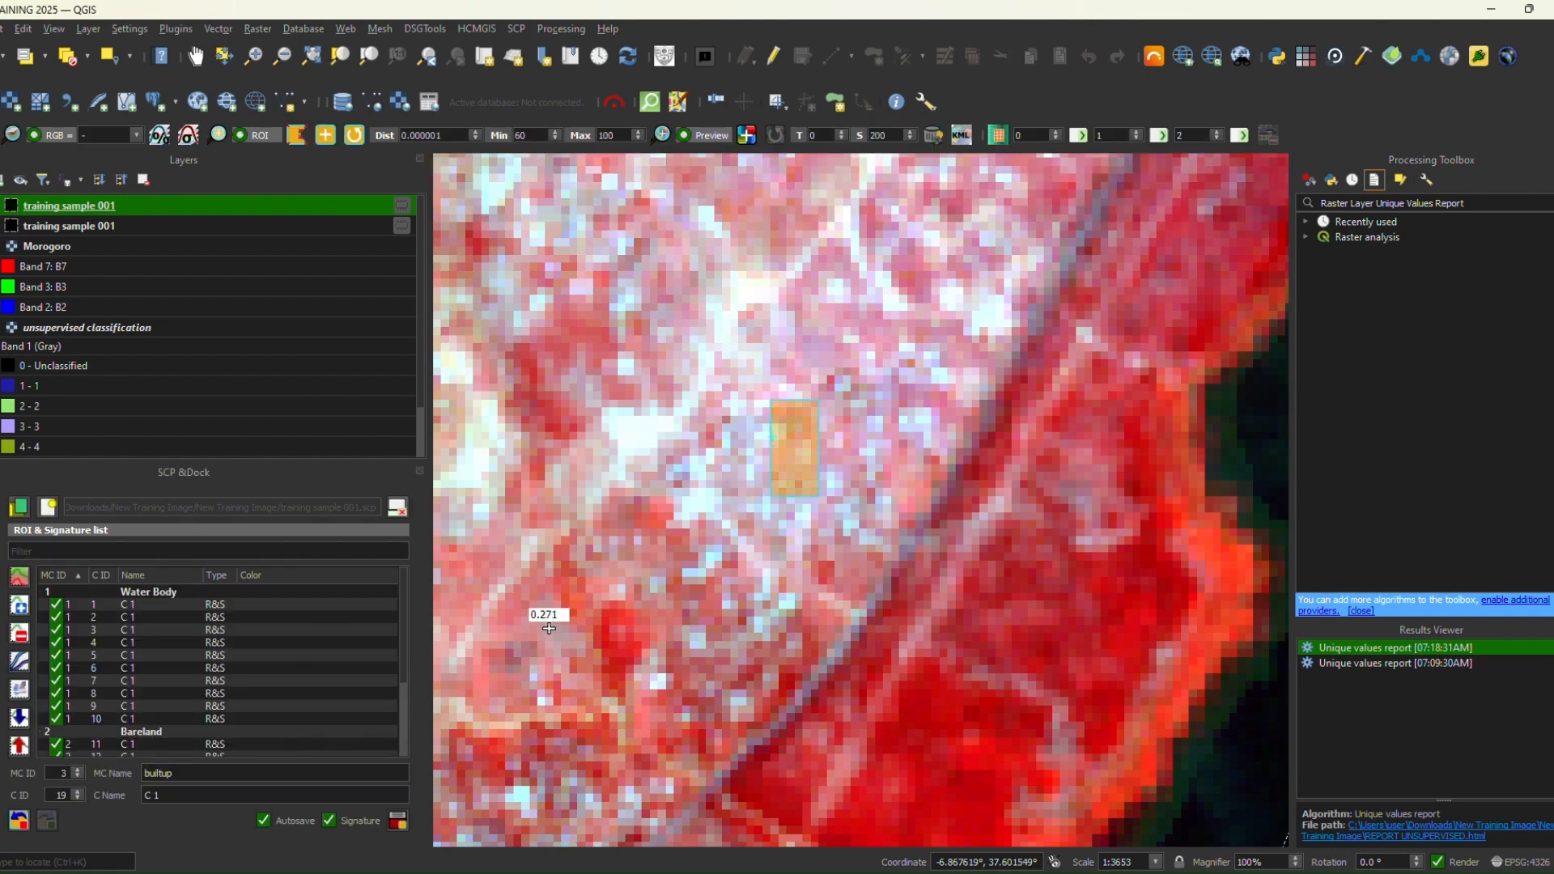
{"action": "left_click", "coordinate": [404, 829]}
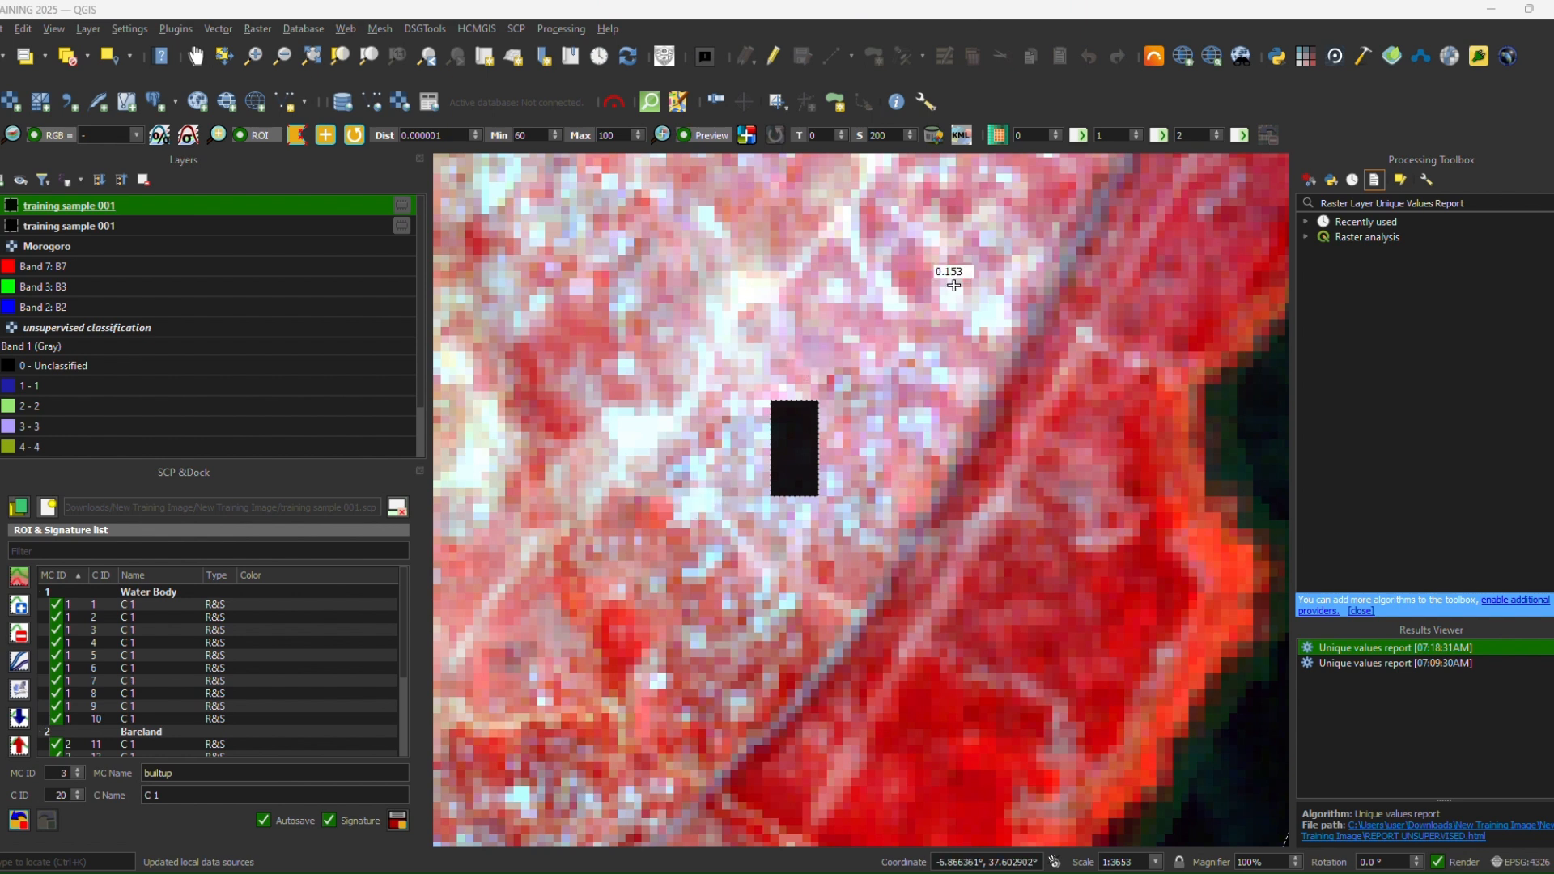
{"action": "left_click", "coordinate": [997, 311]}
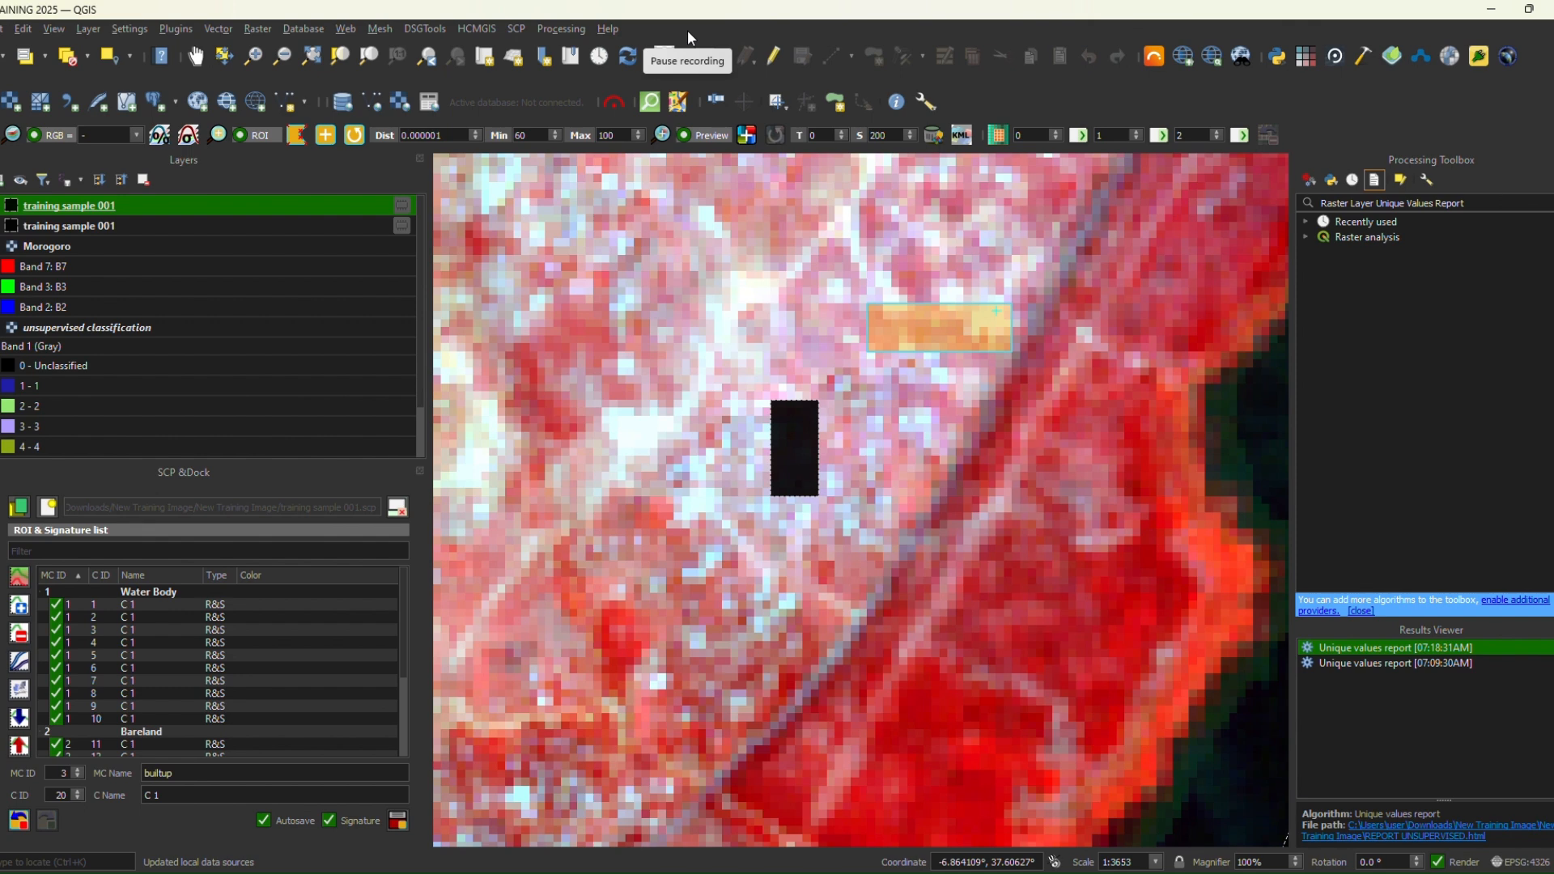
{"action": "left_click", "coordinate": [398, 821]}
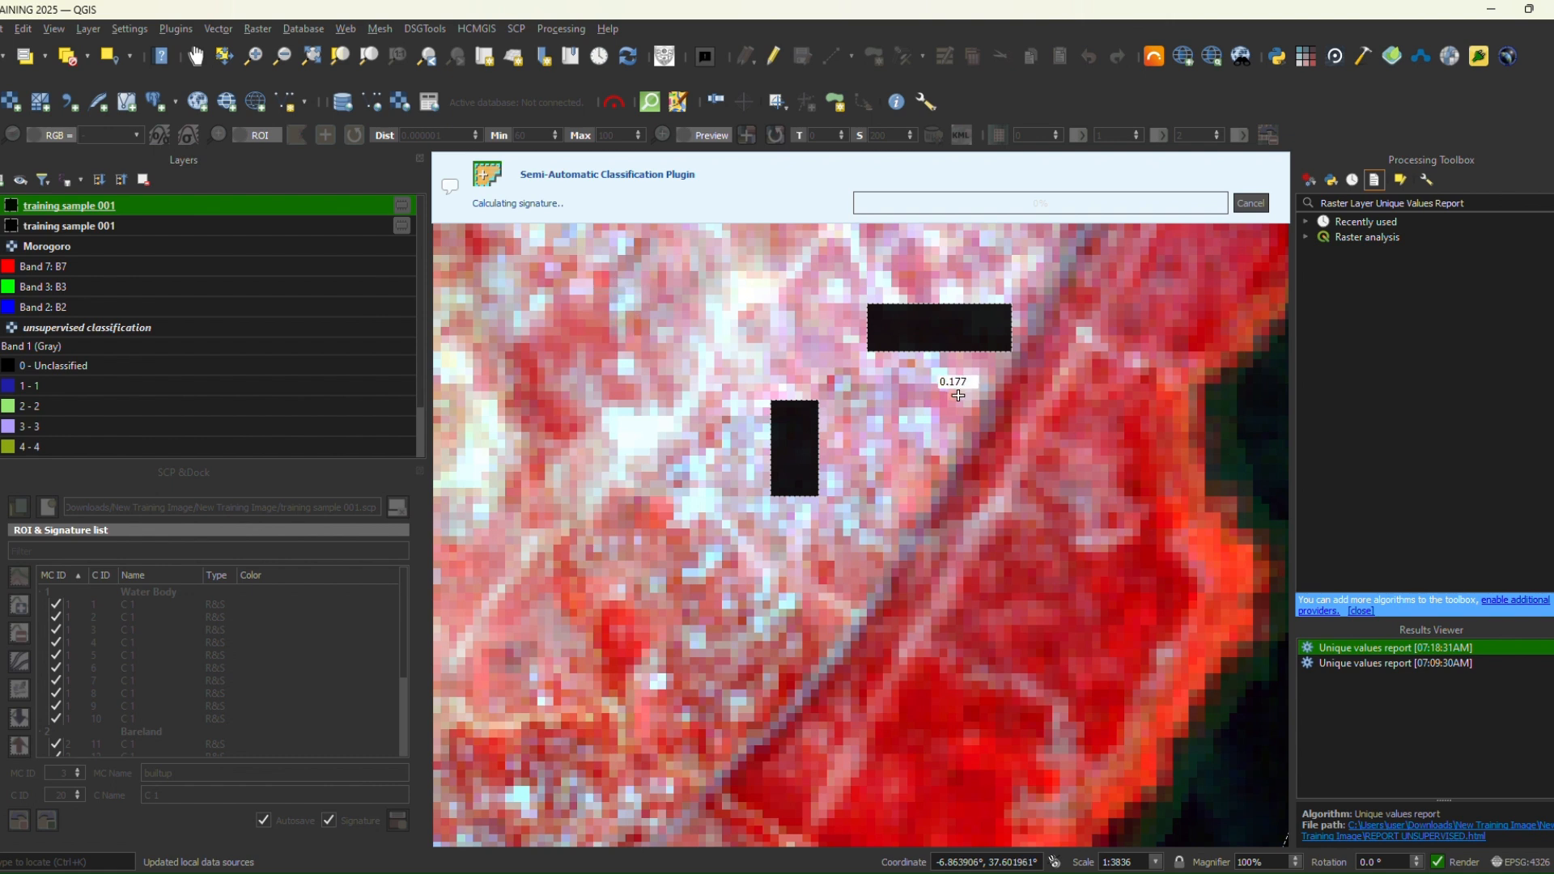
- Draw a four-cornered ROI polygon around the small light-blue pixel cluster just east of the first builtup sample and save it as builtup
{"action": "scroll", "coordinate": [958, 396], "scroll_direction": "down", "scroll_amount": 1}
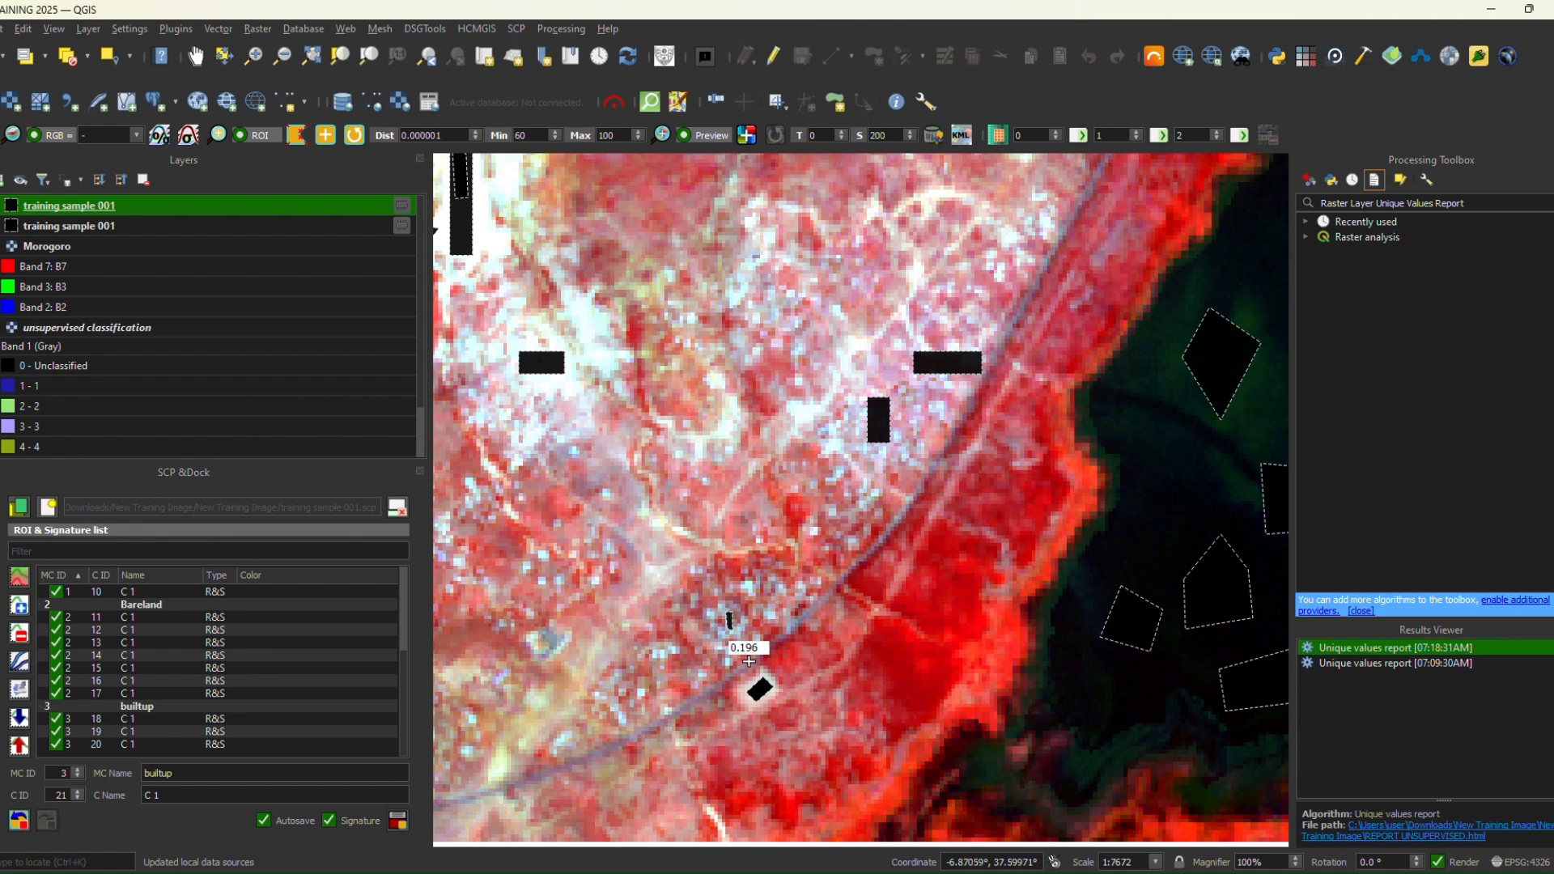
{"action": "scroll", "coordinate": [769, 644], "scroll_direction": "up", "scroll_amount": 2}
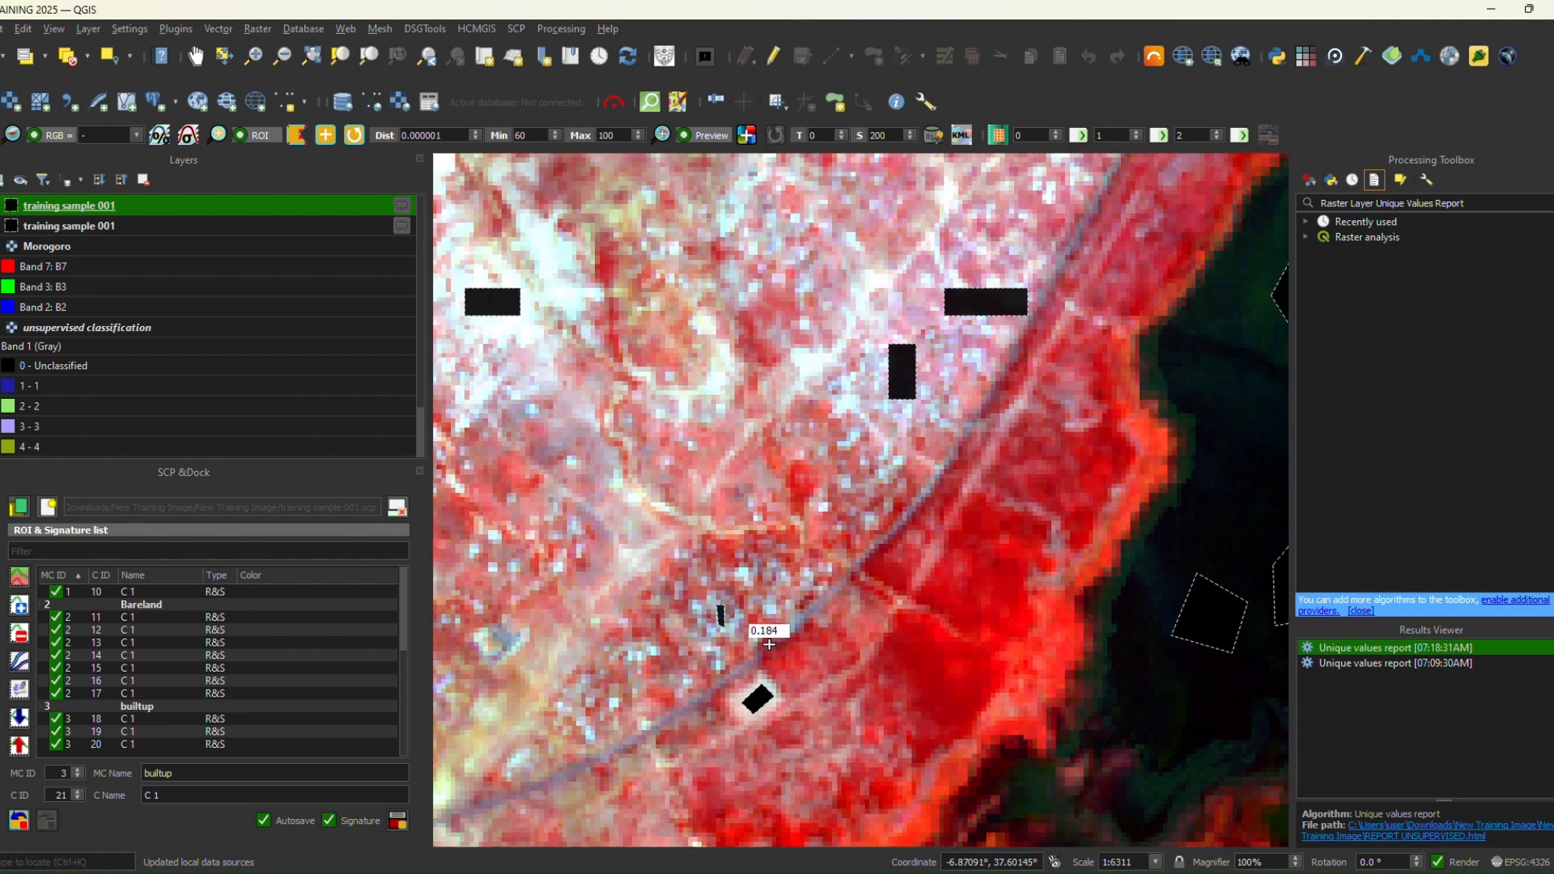
{"action": "scroll", "coordinate": [768, 644], "scroll_direction": "up", "scroll_amount": 3}
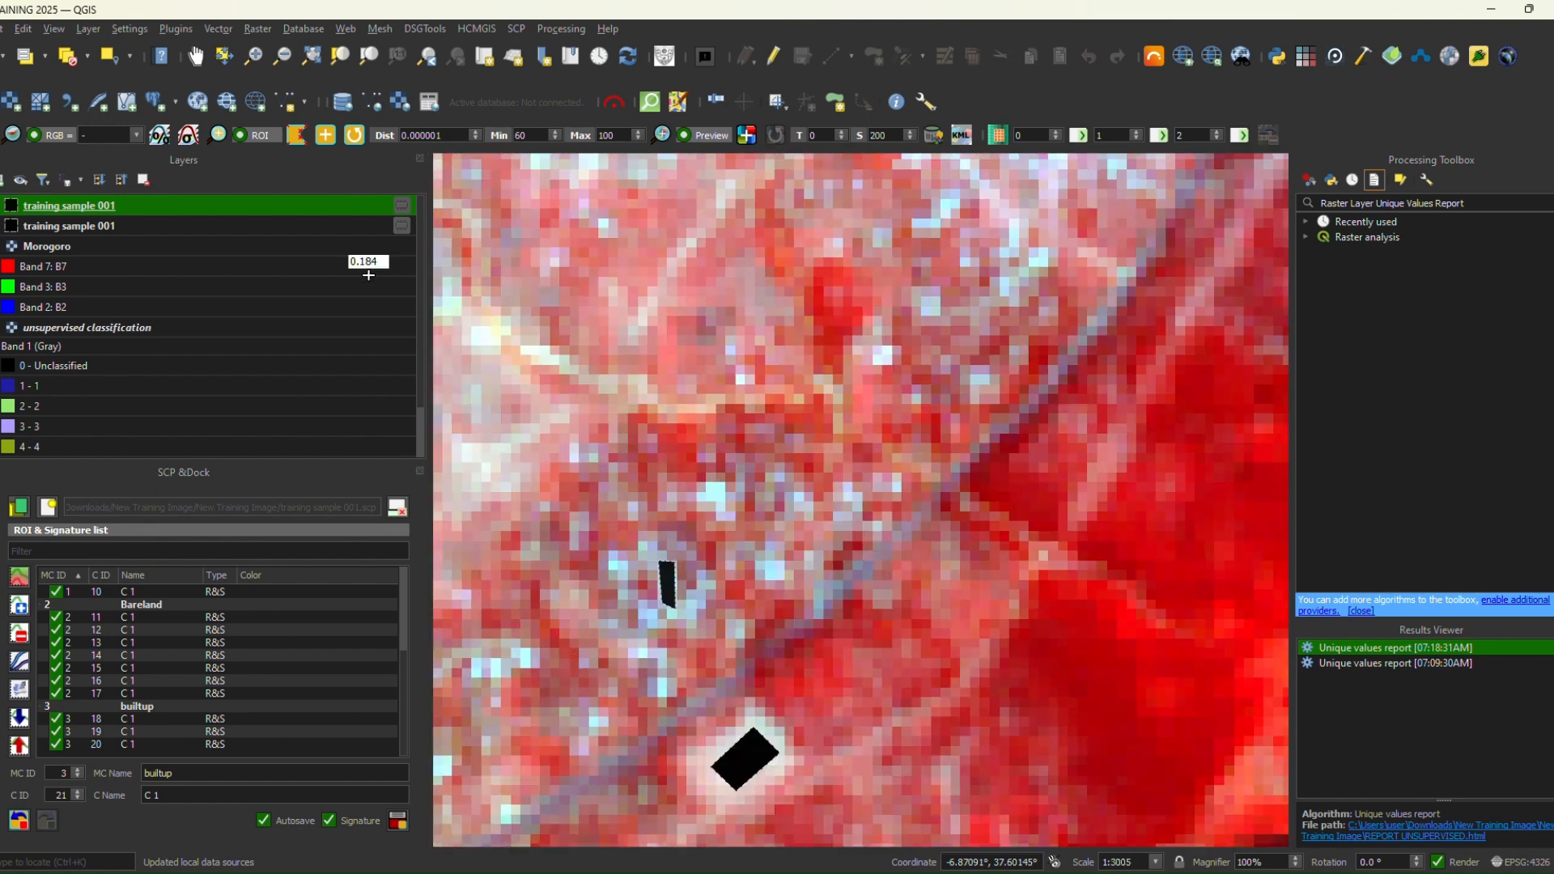
{"action": "left_click", "coordinate": [254, 59]}
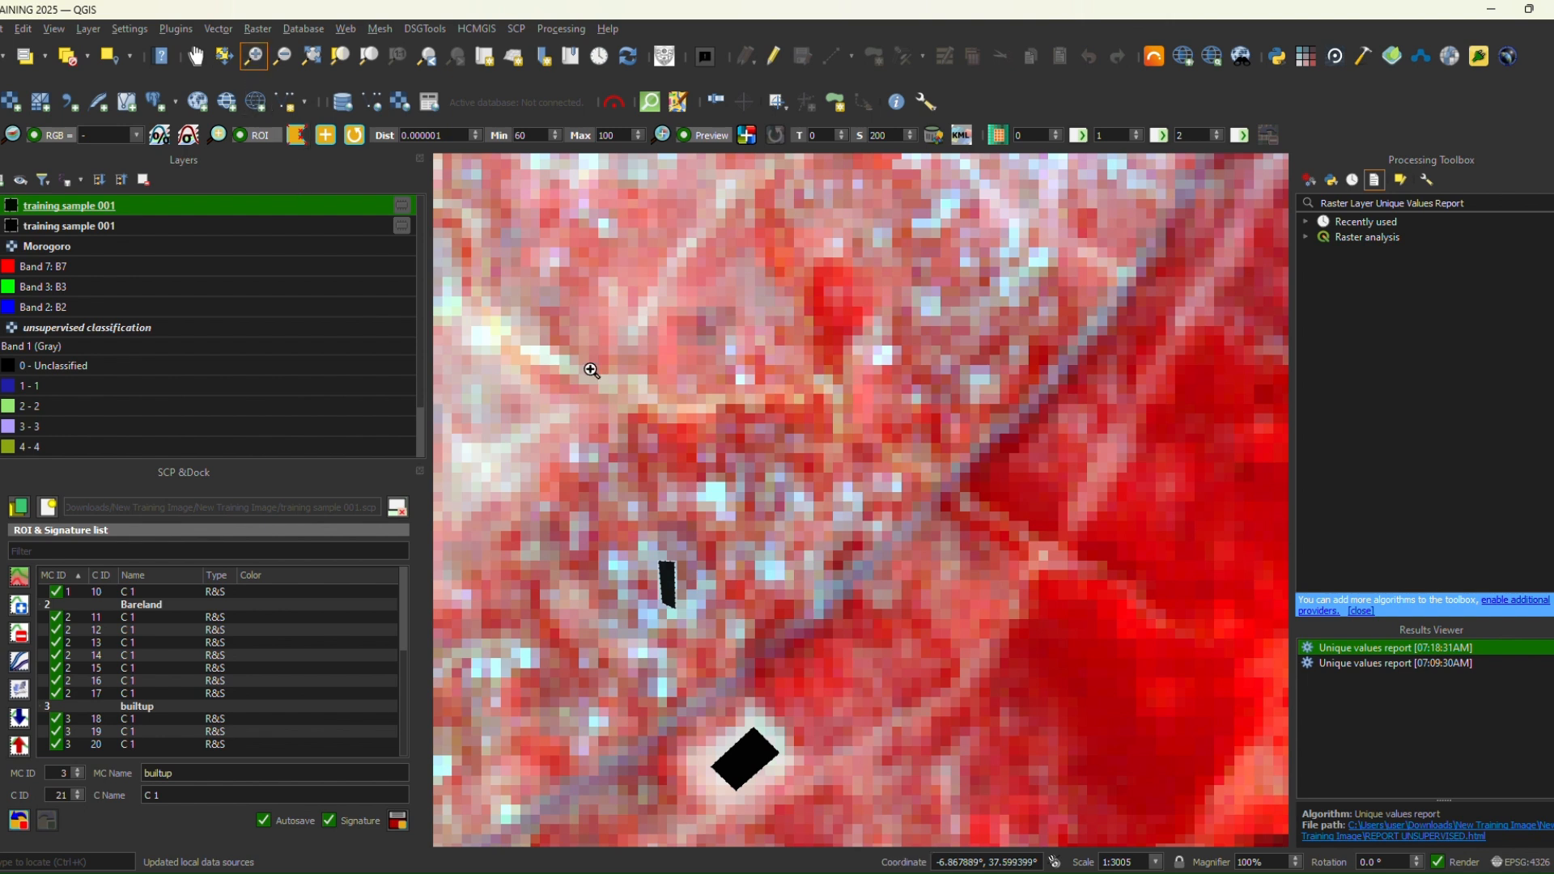
{"action": "left_click_drag", "start_coordinate": [708, 492], "coordinate": [825, 607]}
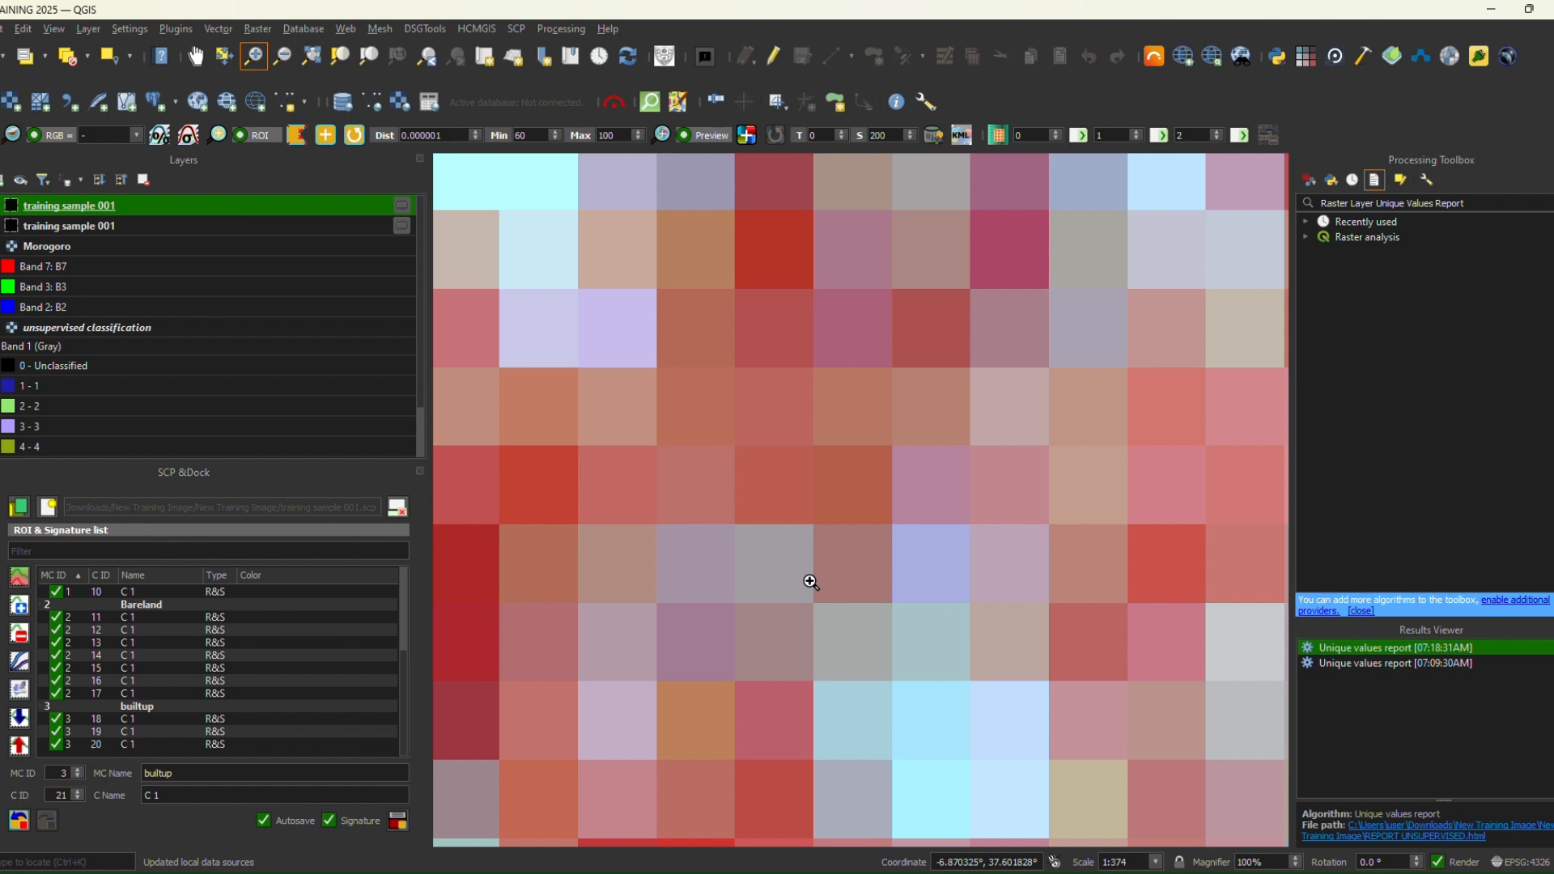
{"action": "key", "text": "Down"}
{"action": "key", "text": "Down"}
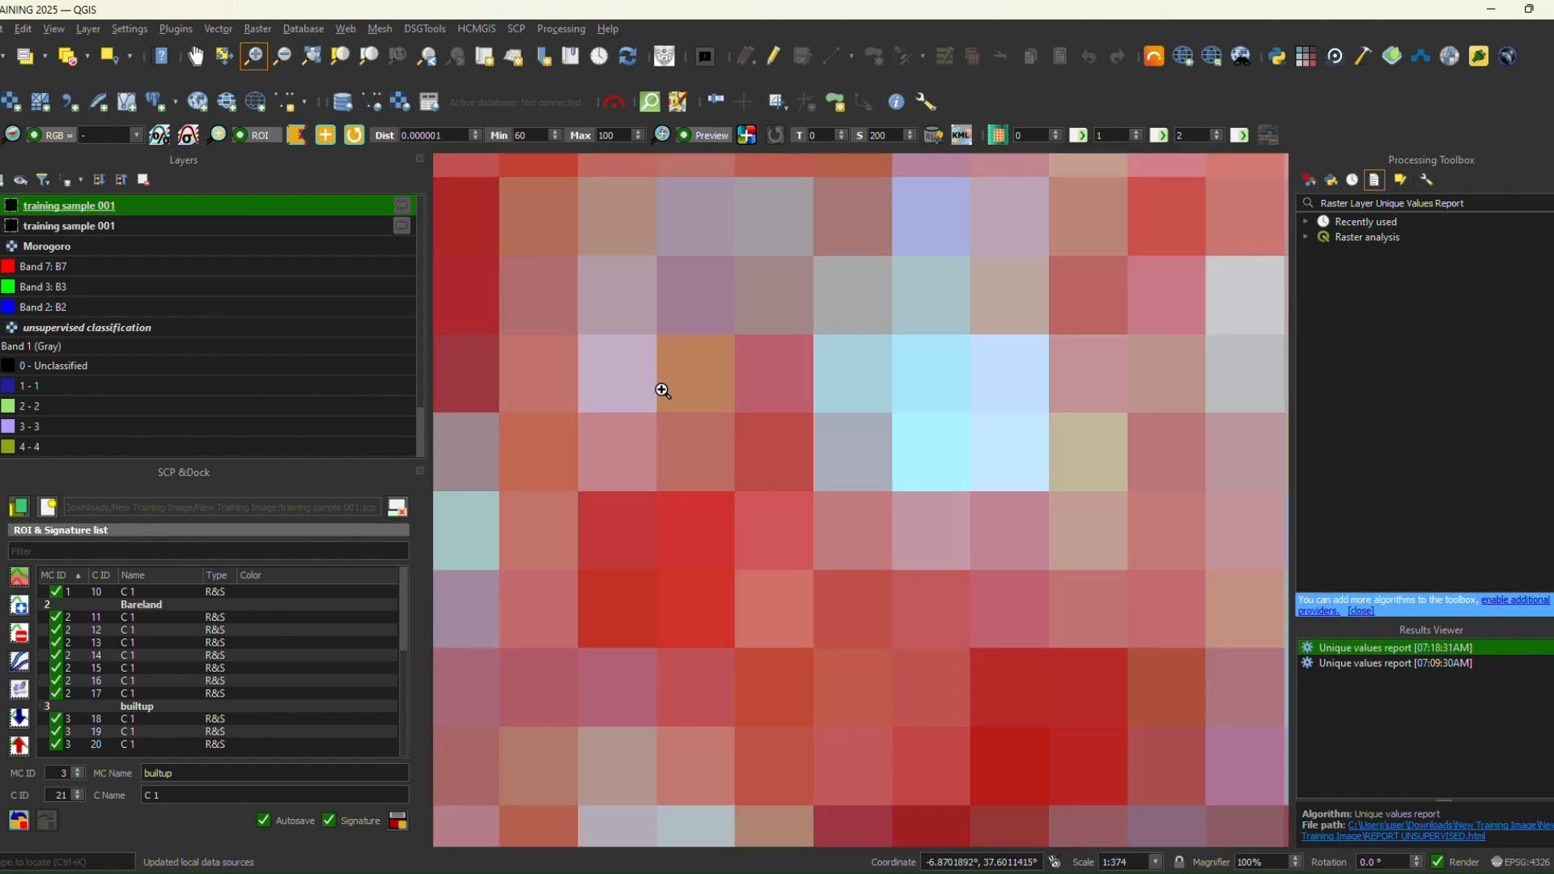
{"action": "left_click", "coordinate": [349, 137]}
{"action": "left_click", "coordinate": [837, 278]}
{"action": "left_click", "coordinate": [847, 467]}
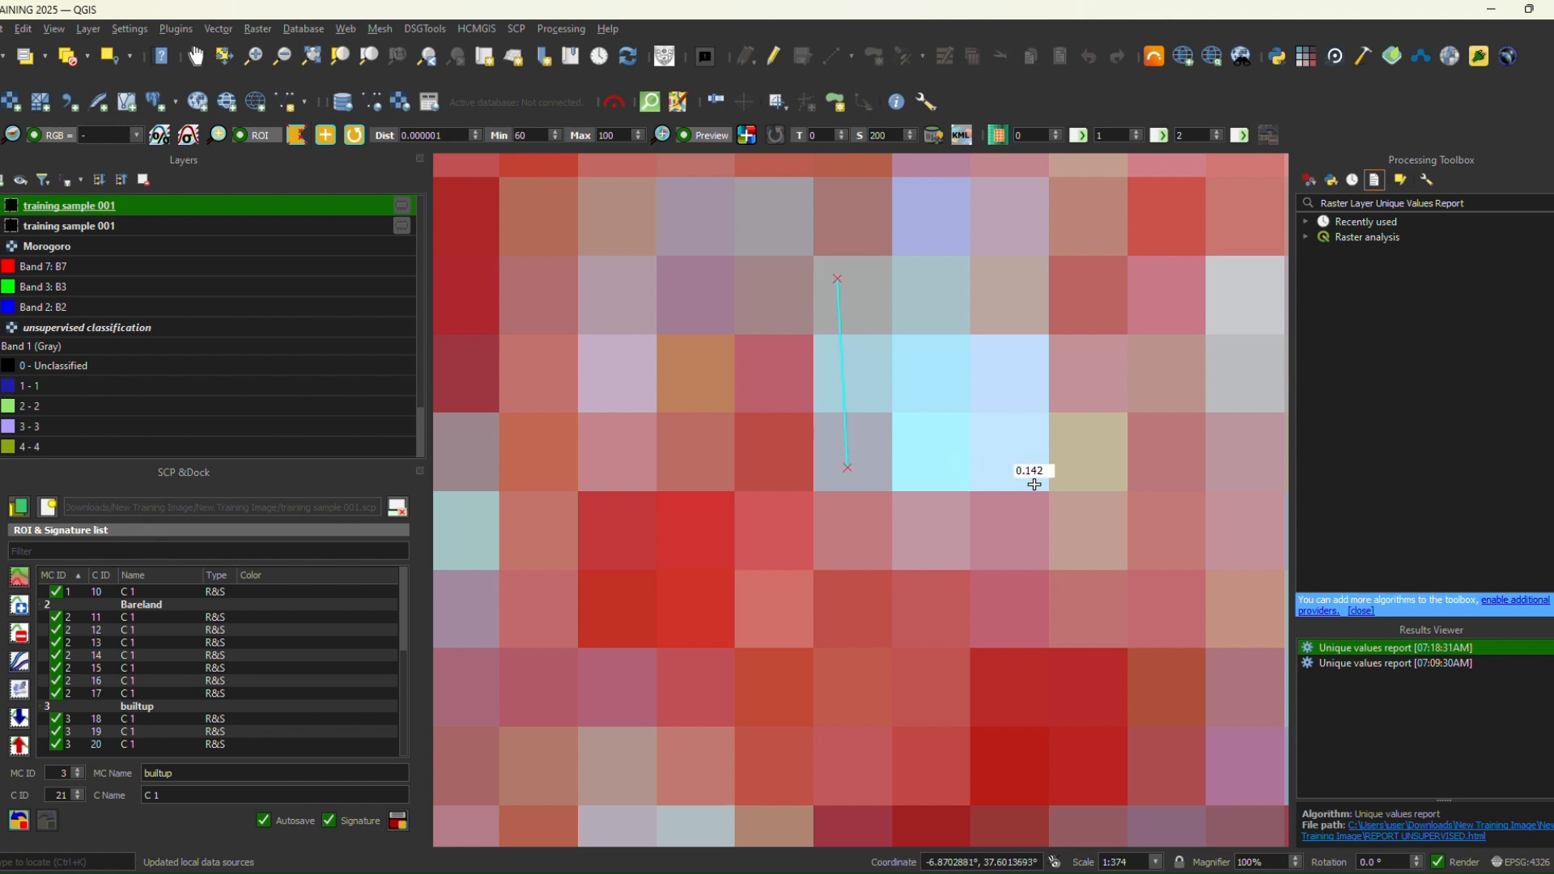
{"action": "left_click", "coordinate": [1030, 480]}
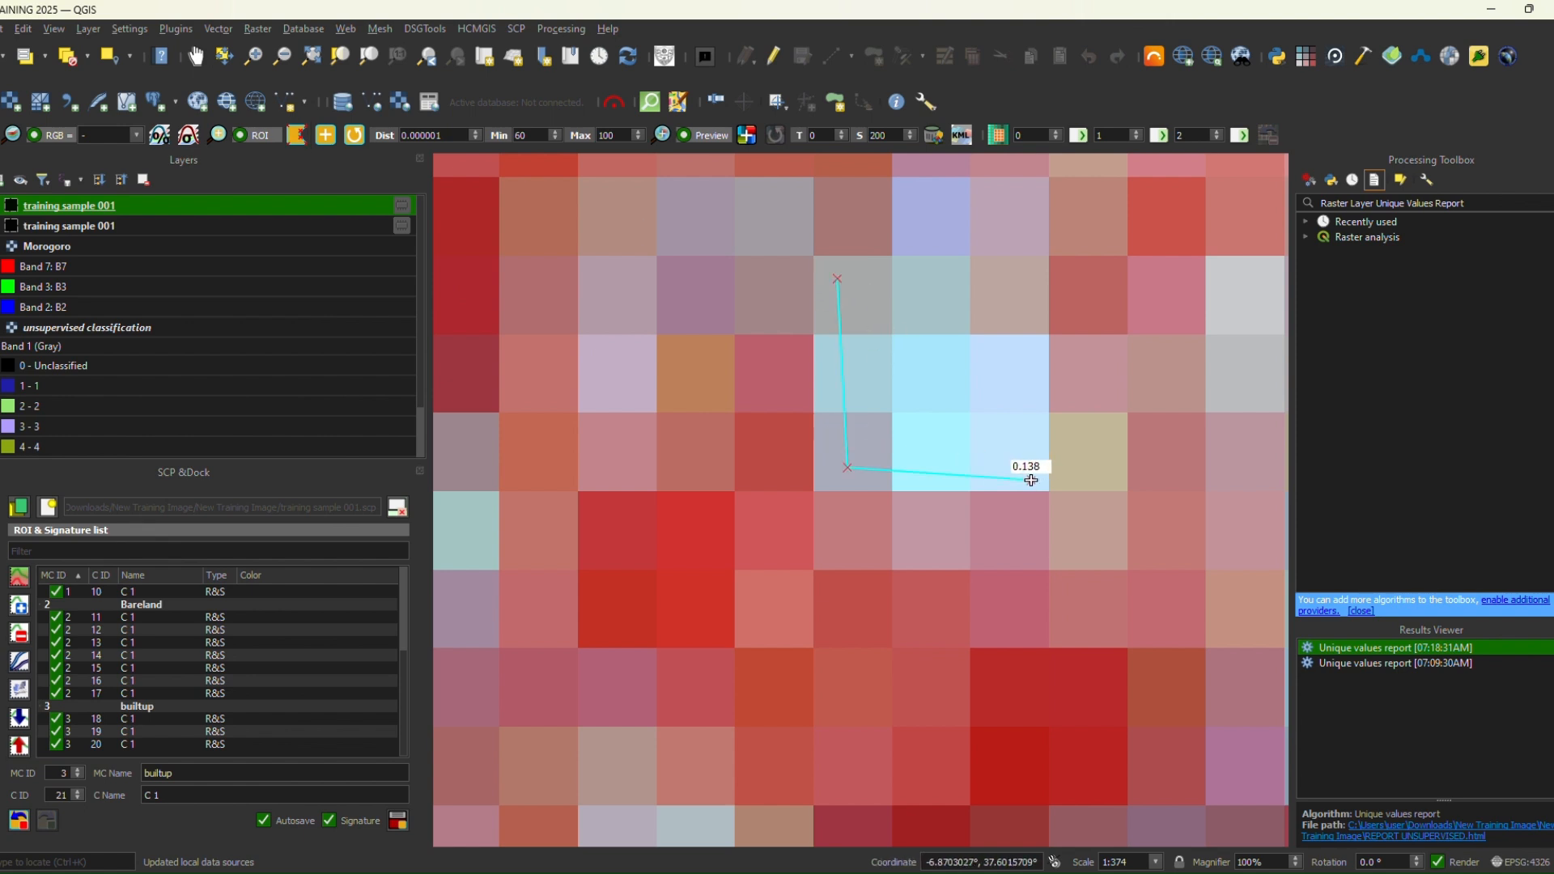
{"action": "right_click", "coordinate": [1029, 284]}
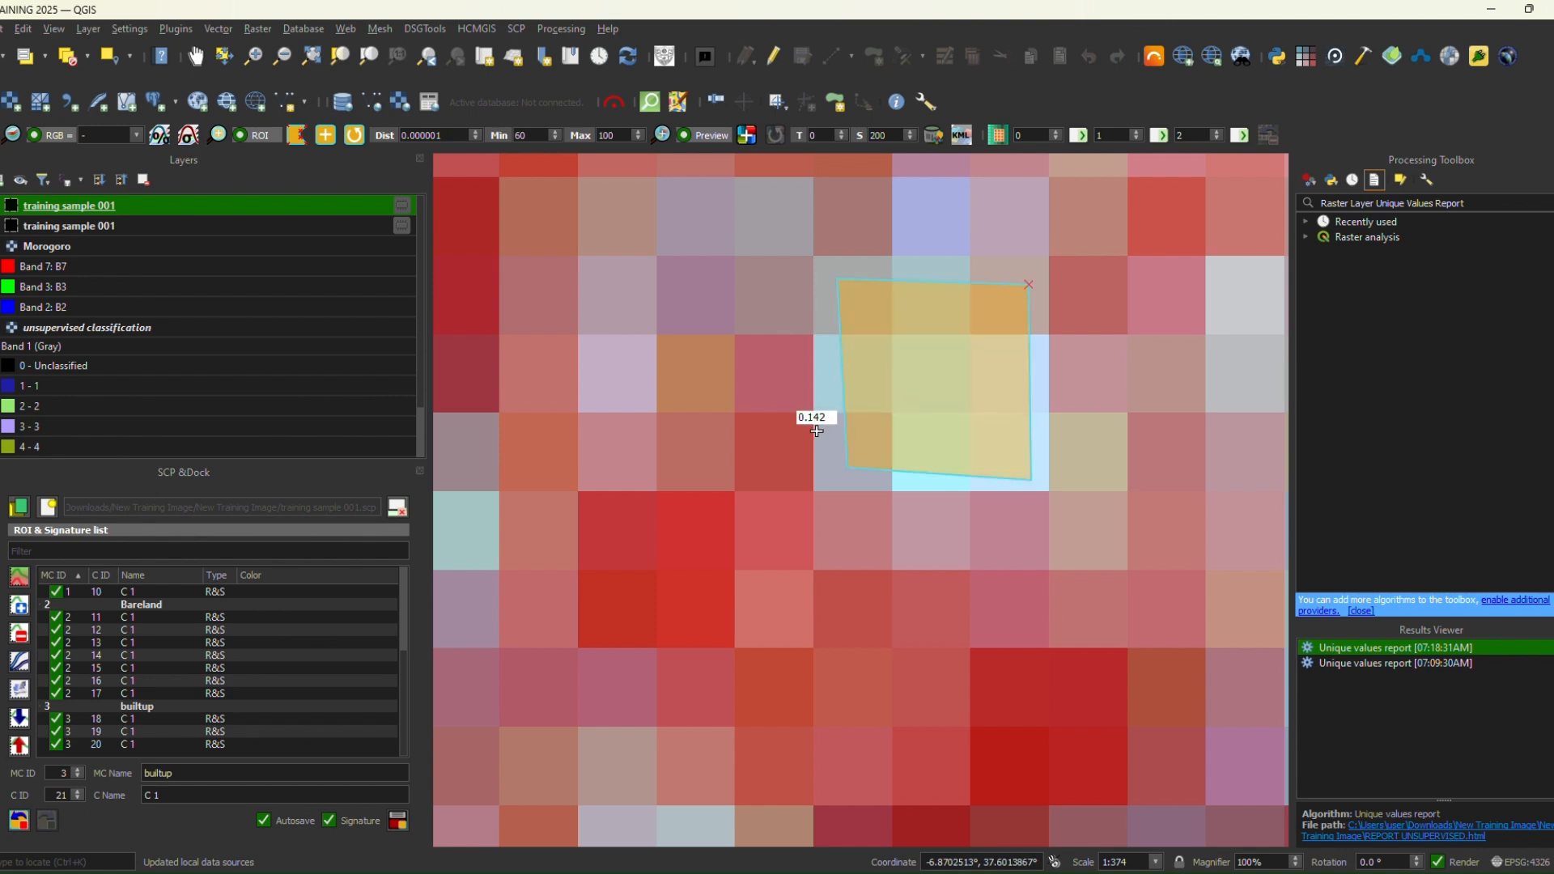
{"action": "left_click", "coordinate": [398, 820]}
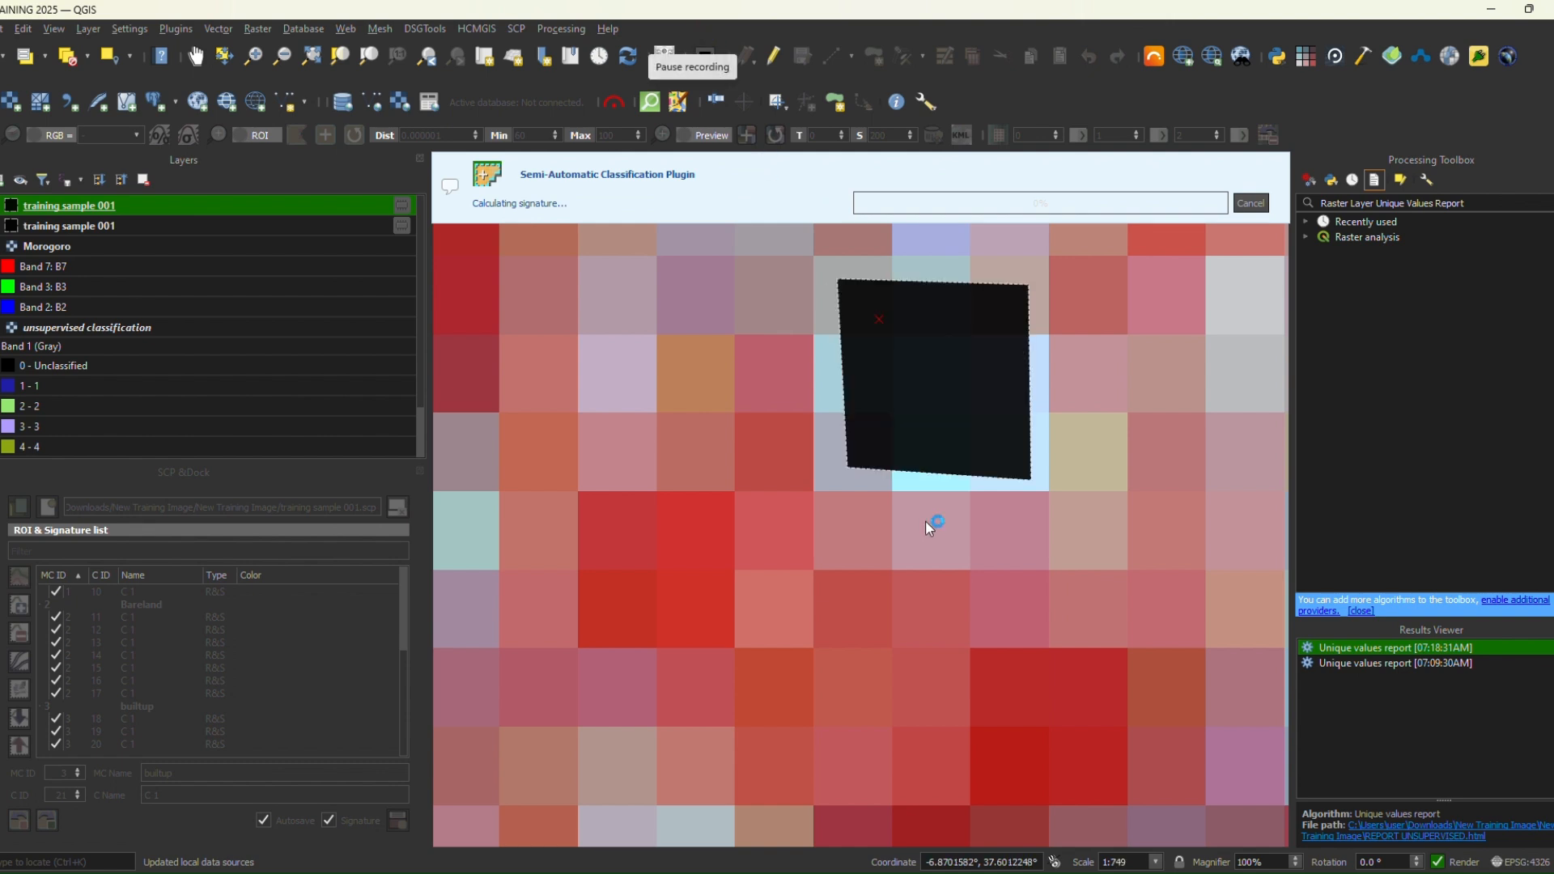
- Draw a four-cornered ROI polygon over the bright light-blue pixels southwest of the tall region-growing sample and save it as builtup
{"action": "left_click", "coordinate": [195, 55]}
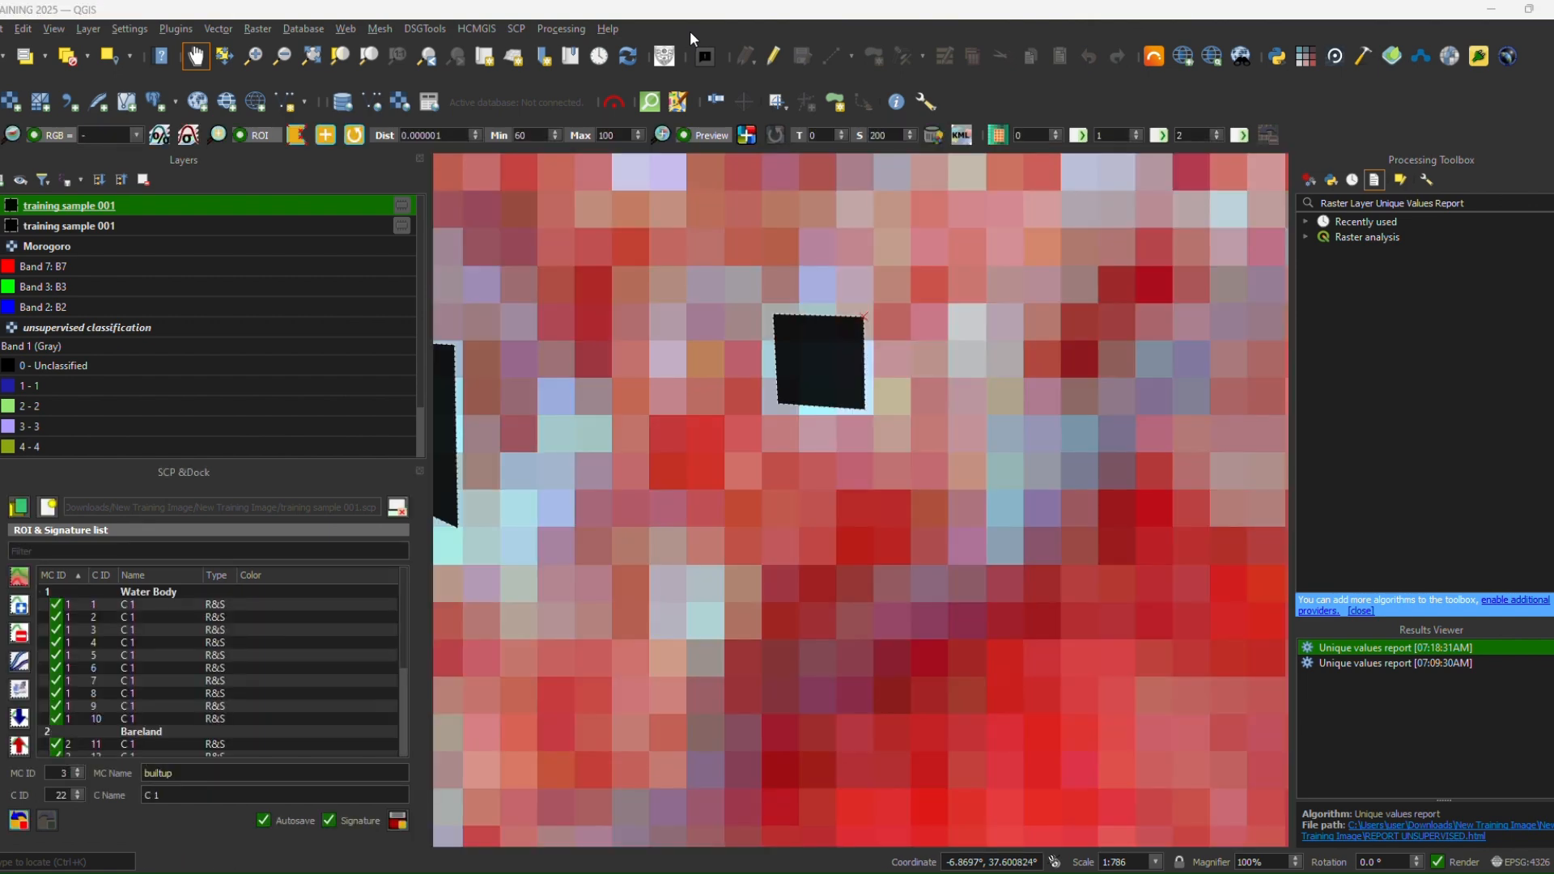
{"action": "scroll", "coordinate": [832, 389], "scroll_direction": "down", "scroll_amount": 3}
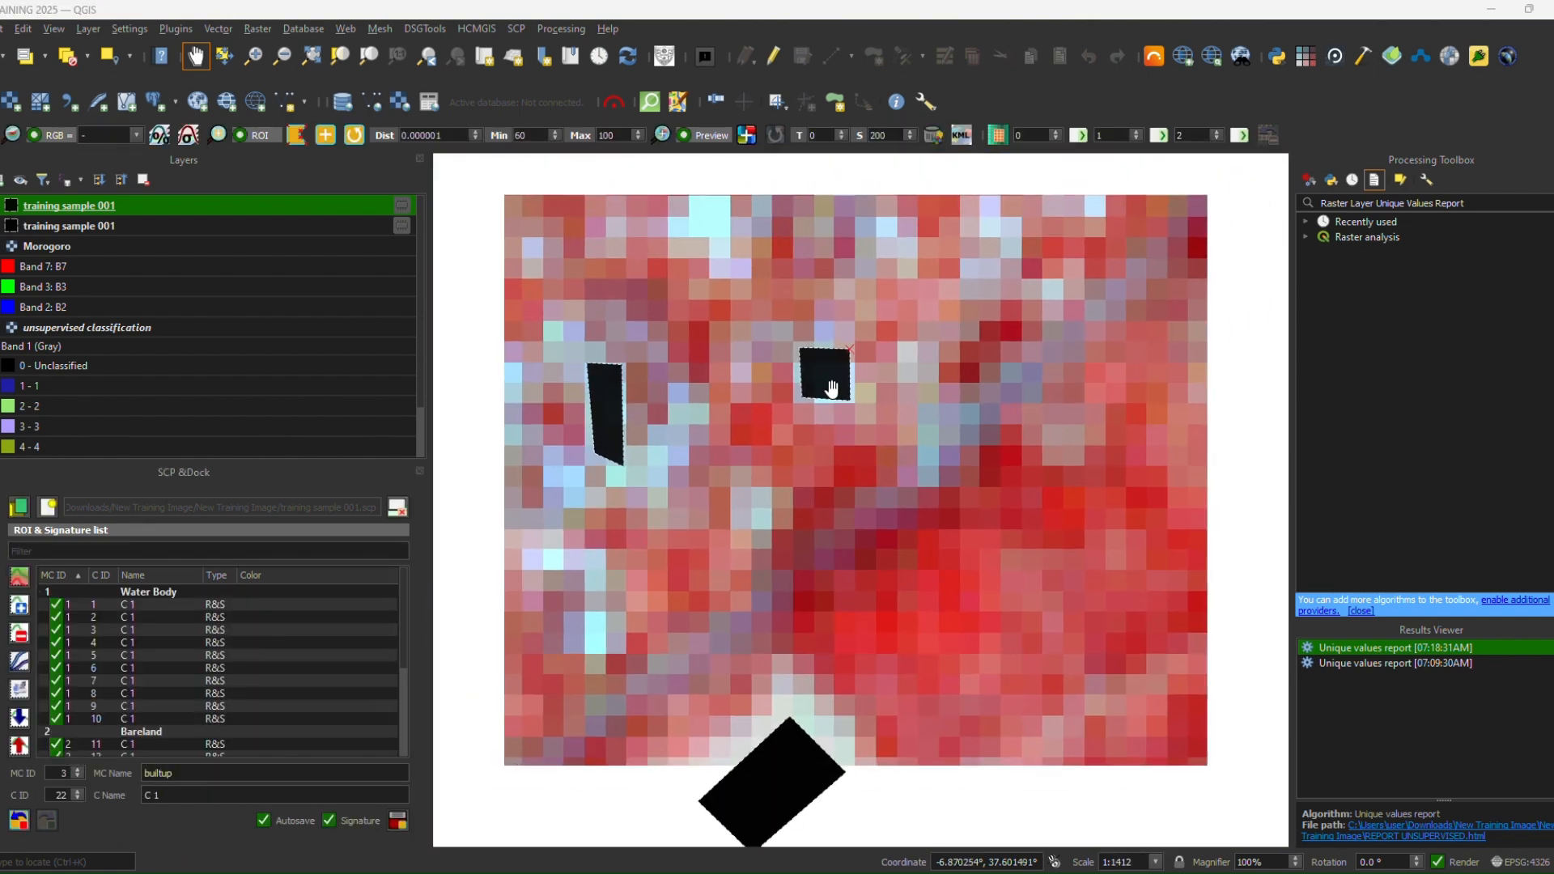
{"action": "left_click_drag", "start_coordinate": [945, 245], "coordinate": [903, 514]}
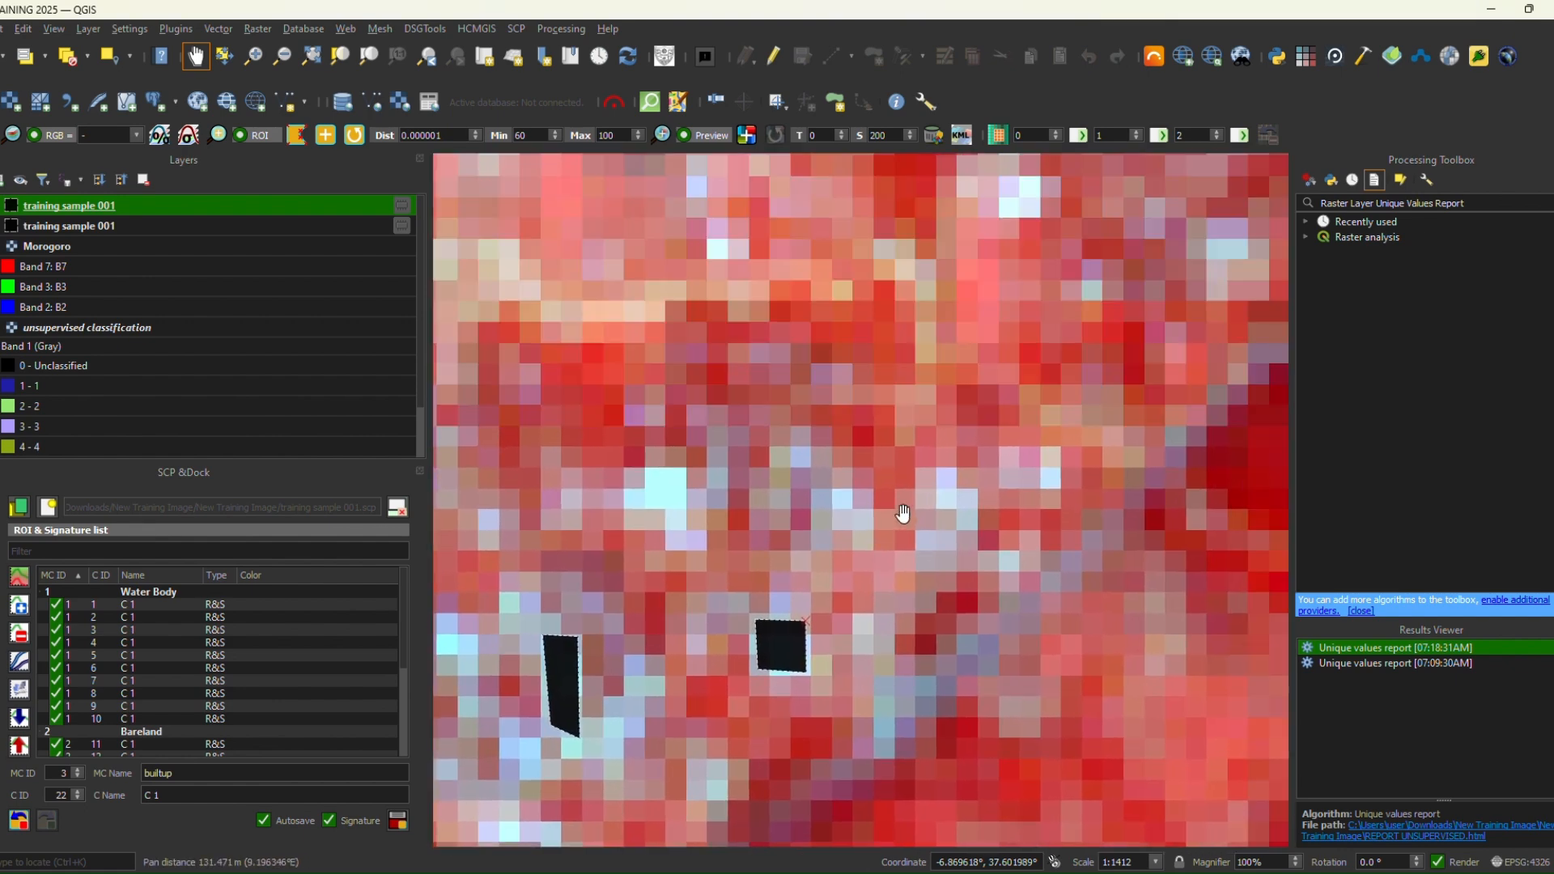
{"action": "left_click_drag", "start_coordinate": [957, 299], "coordinate": [715, 527]}
{"action": "left_click_drag", "start_coordinate": [893, 350], "coordinate": [704, 624]}
{"action": "left_click_drag", "start_coordinate": [764, 382], "coordinate": [882, 683]}
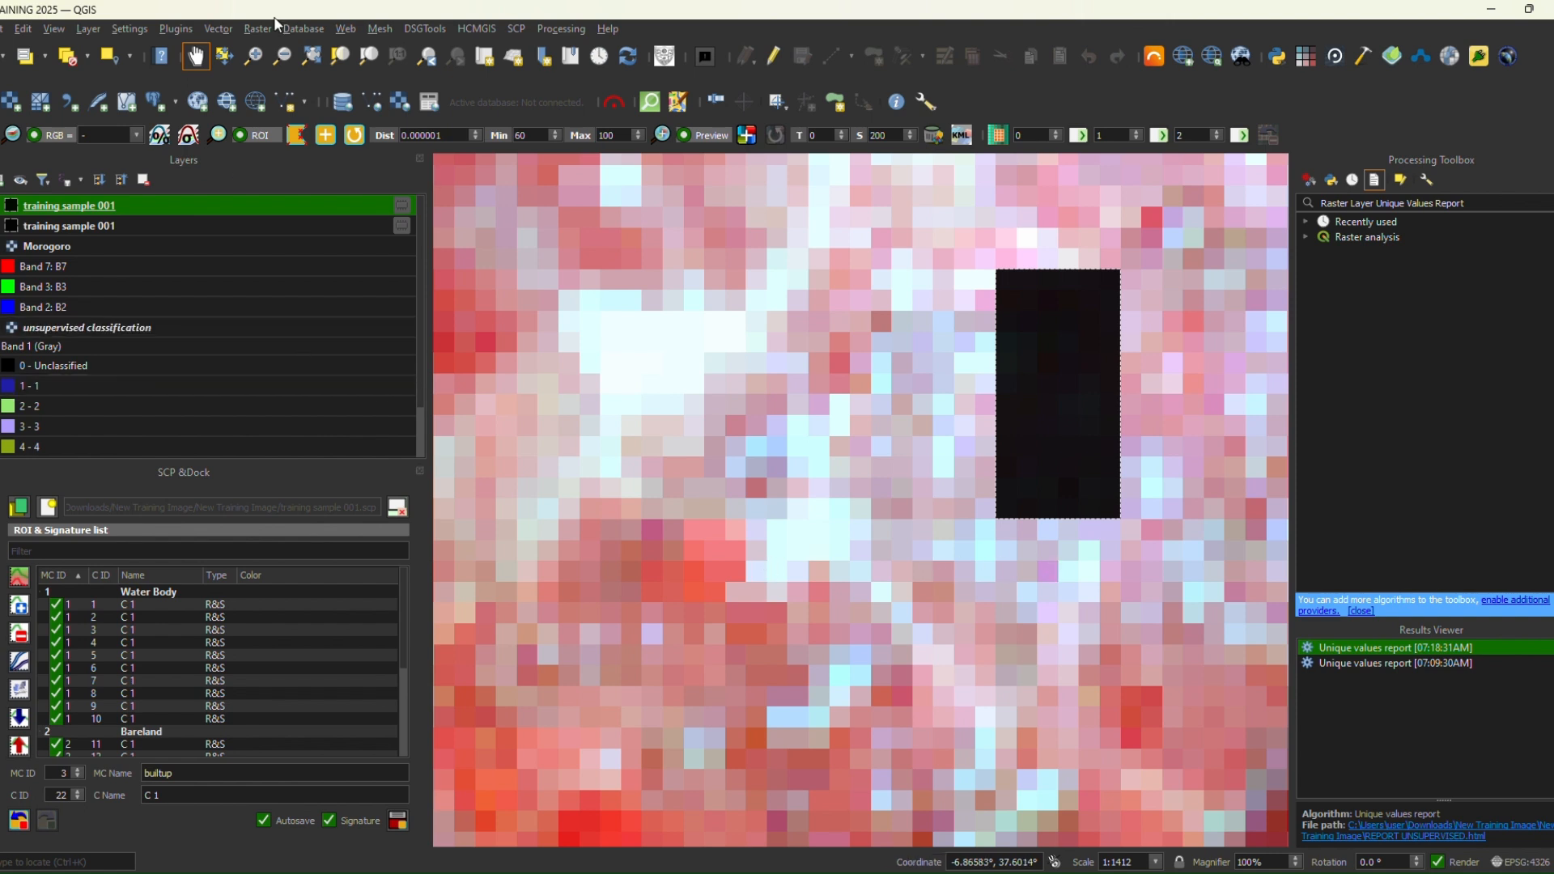
{"action": "left_click", "coordinate": [305, 142]}
{"action": "left_click", "coordinate": [757, 504]}
{"action": "left_click", "coordinate": [762, 564]}
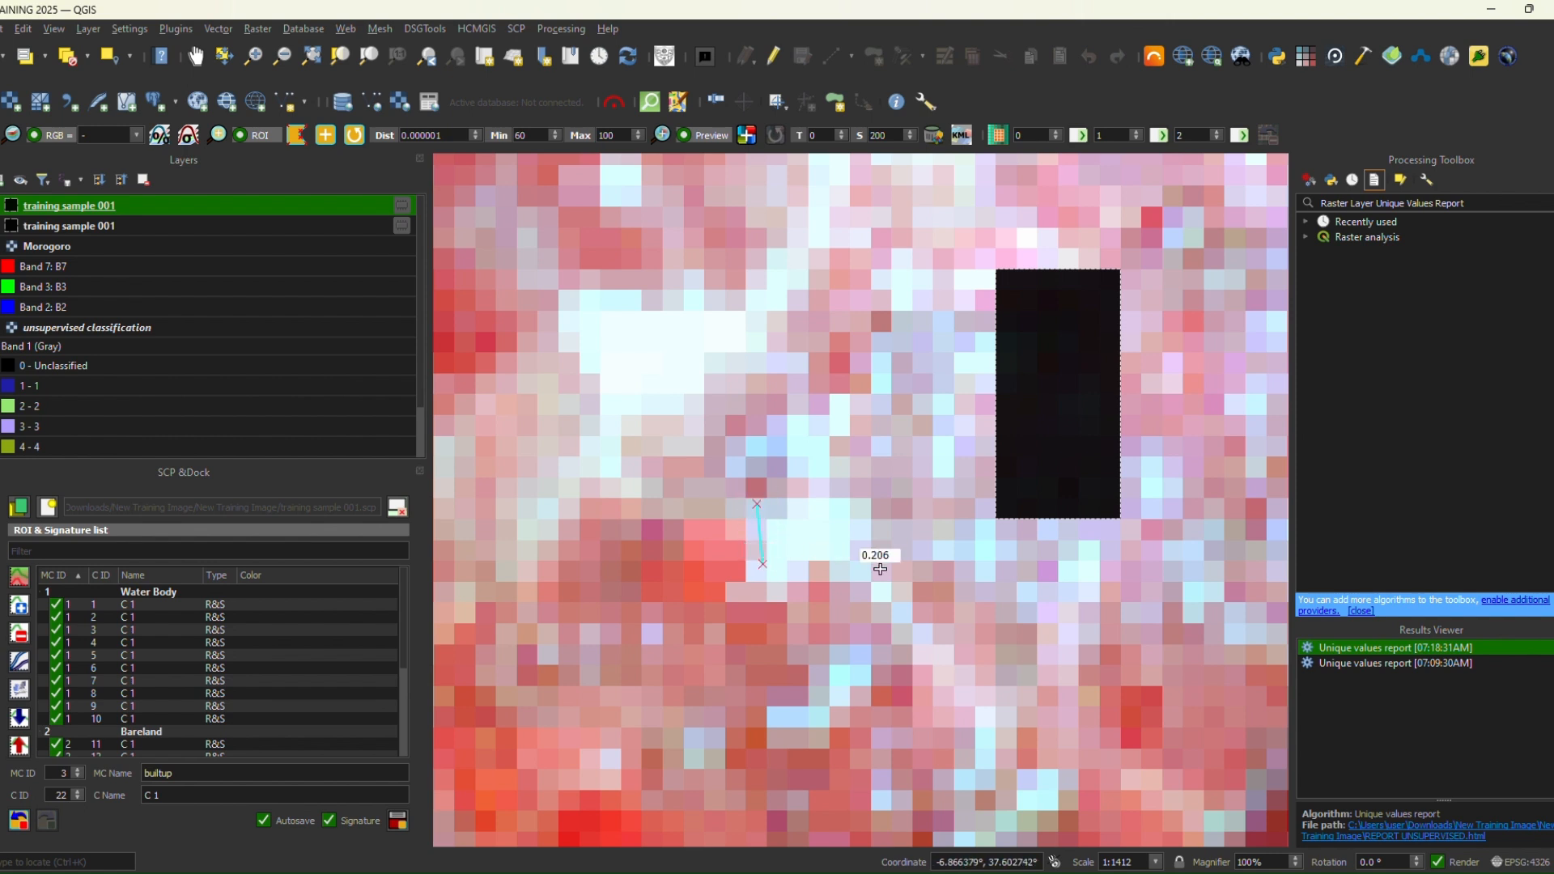
{"action": "left_click", "coordinate": [861, 557]}
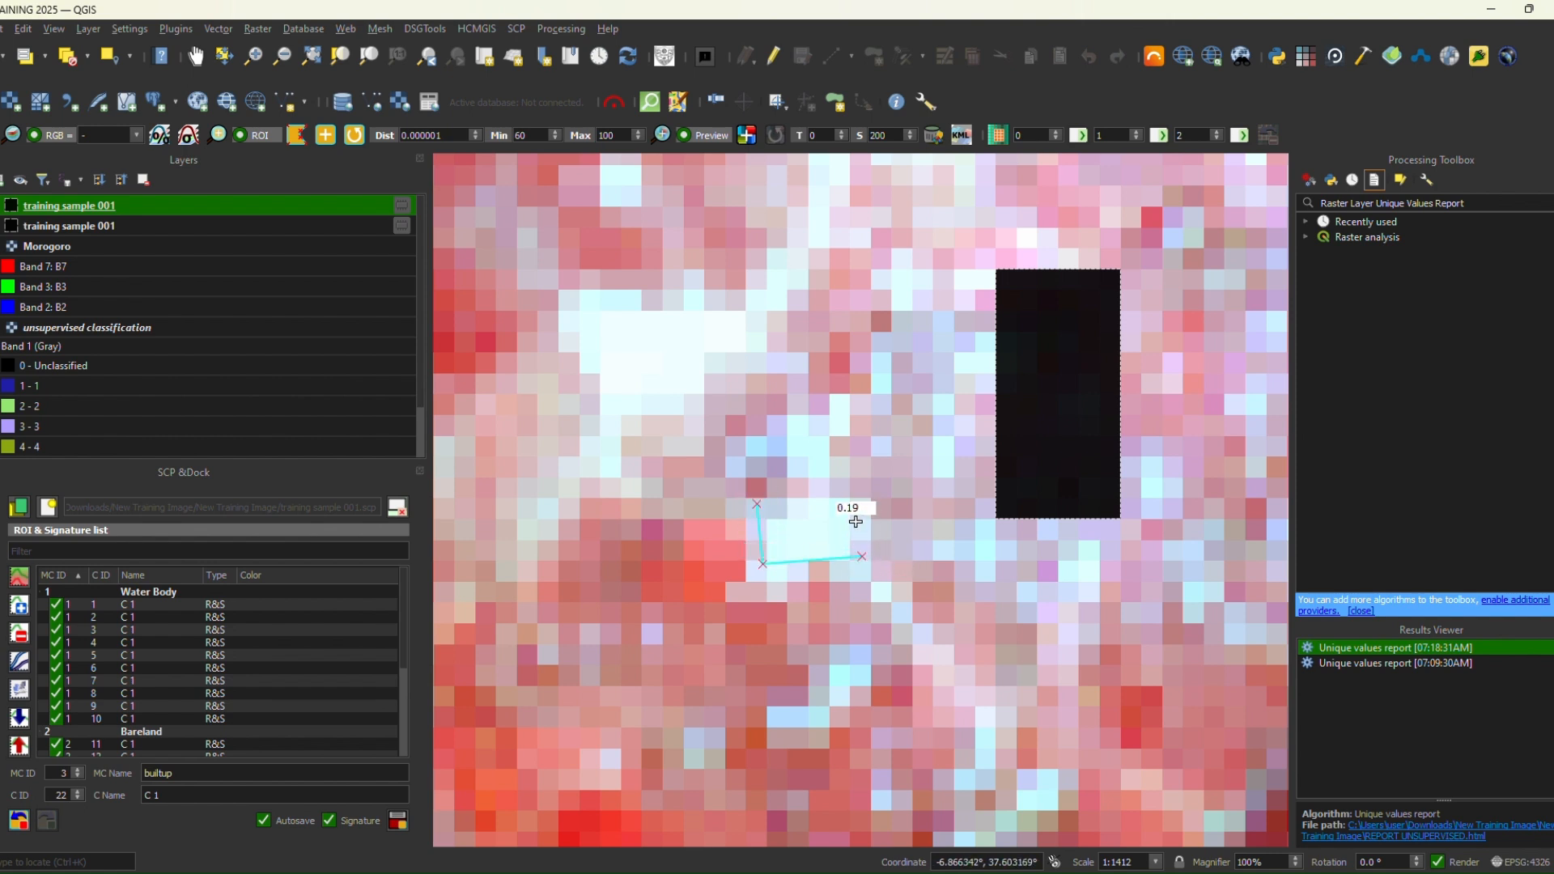
{"action": "right_click", "coordinate": [852, 508]}
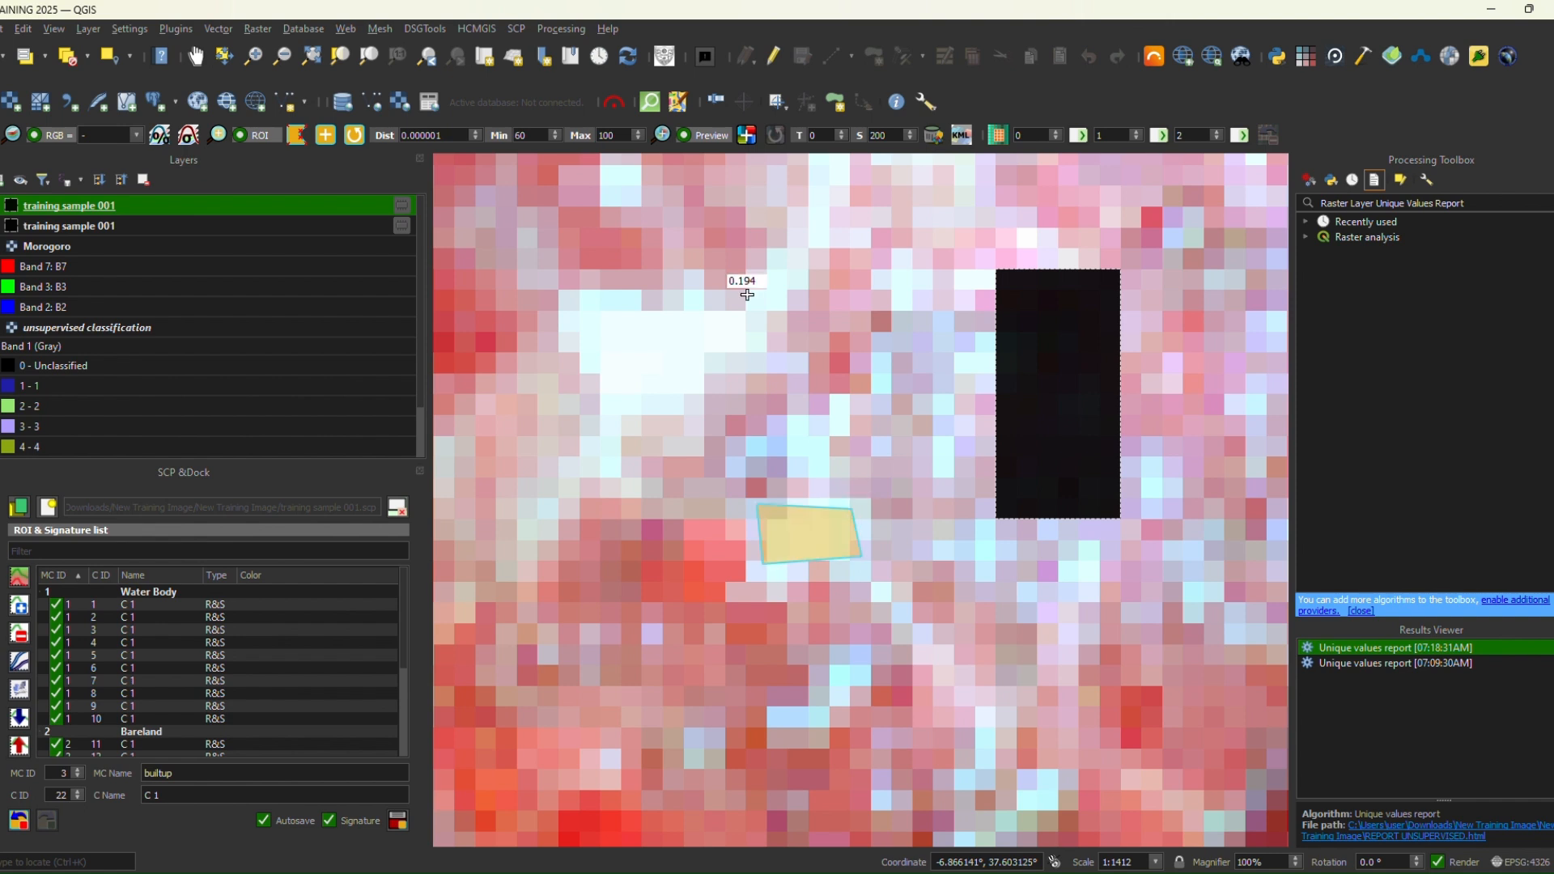
{"action": "left_click", "coordinate": [396, 821]}
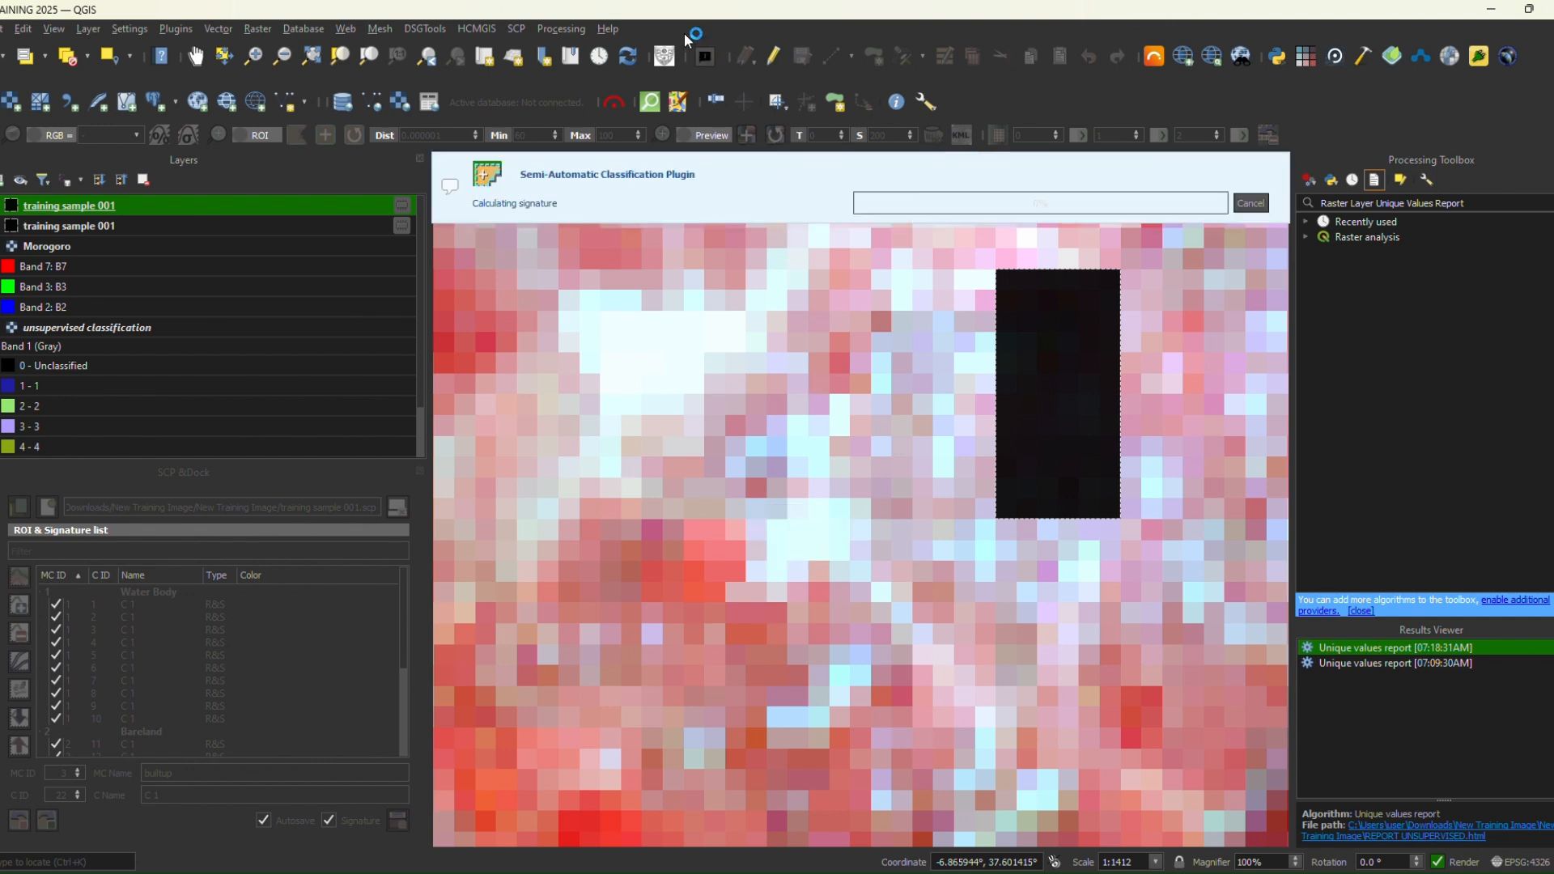
- Draw a small four-cornered ROI polygon south of the wide sample and east of the tall one, and save it as builtup
{"action": "scroll", "coordinate": [745, 320], "scroll_direction": "down", "scroll_amount": 1}
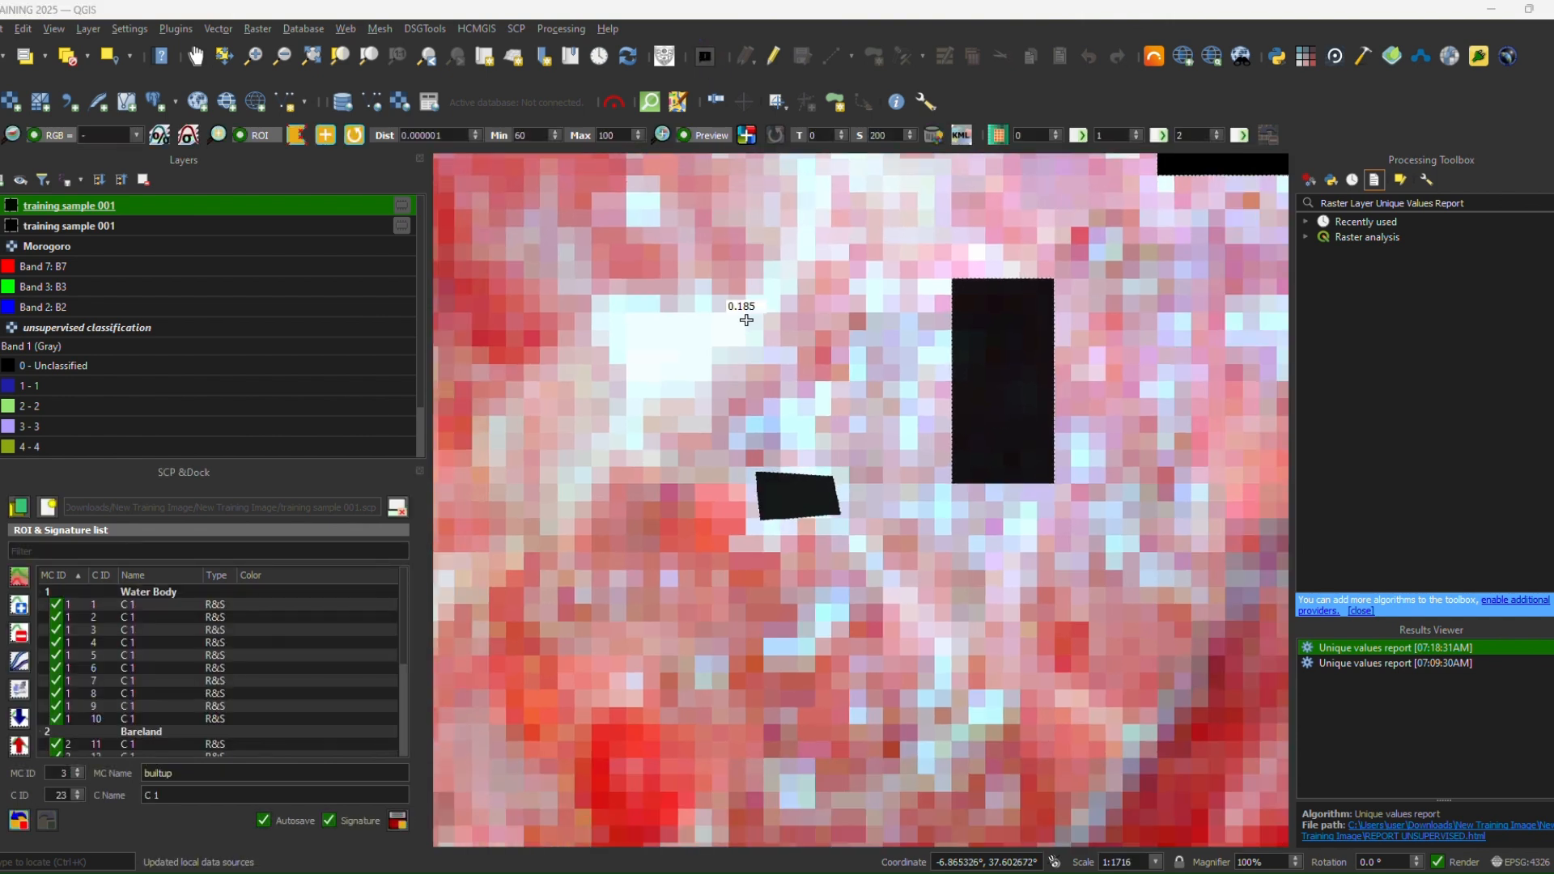
{"action": "scroll", "coordinate": [746, 320], "scroll_direction": "down", "scroll_amount": 2}
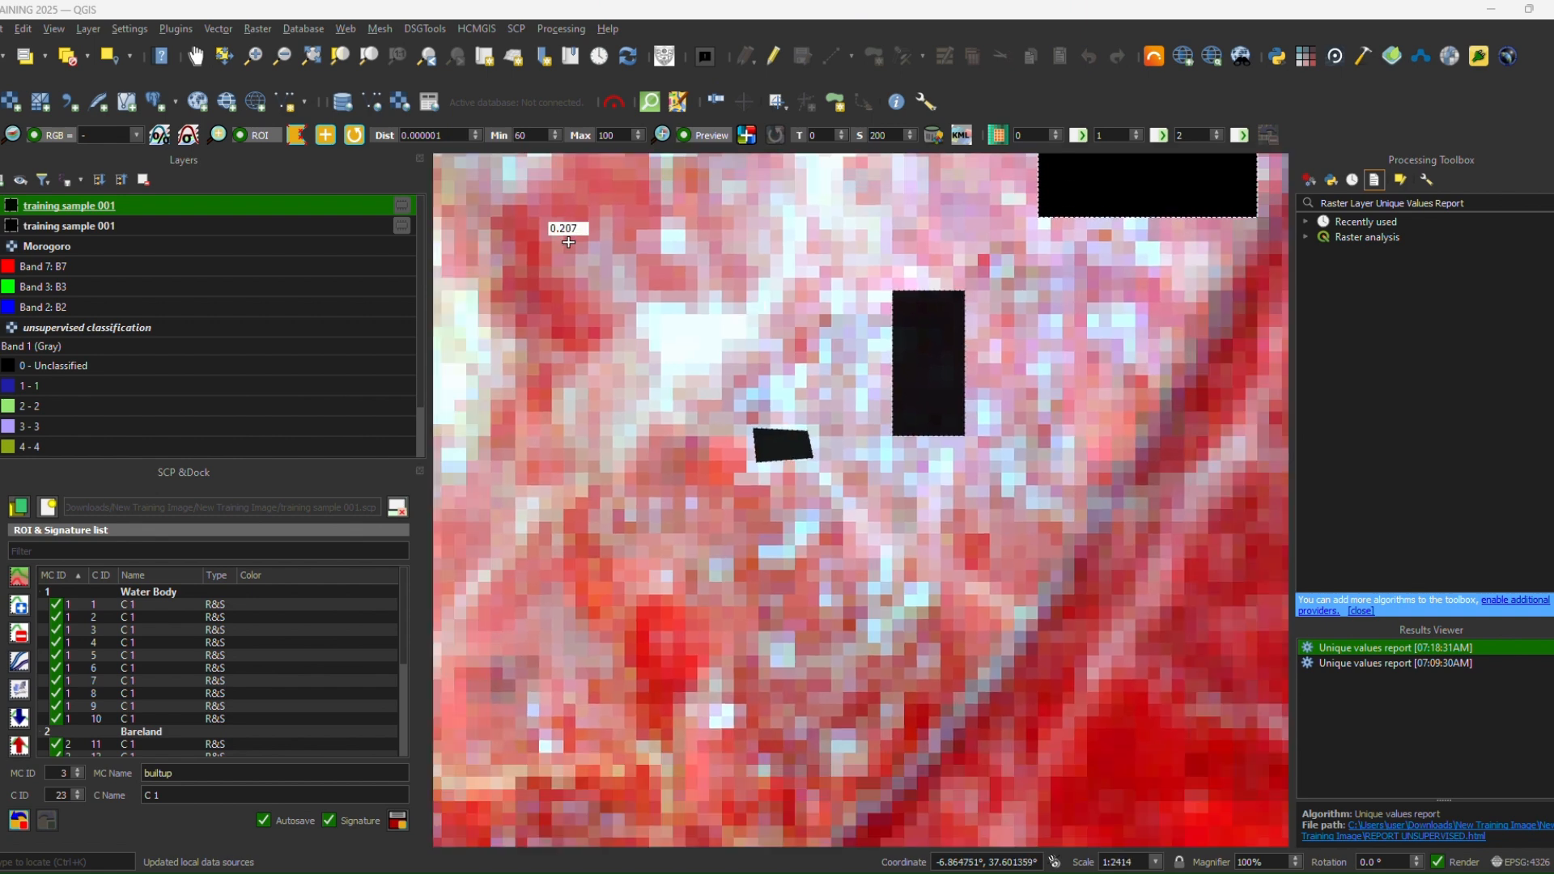
{"action": "left_click", "coordinate": [198, 57]}
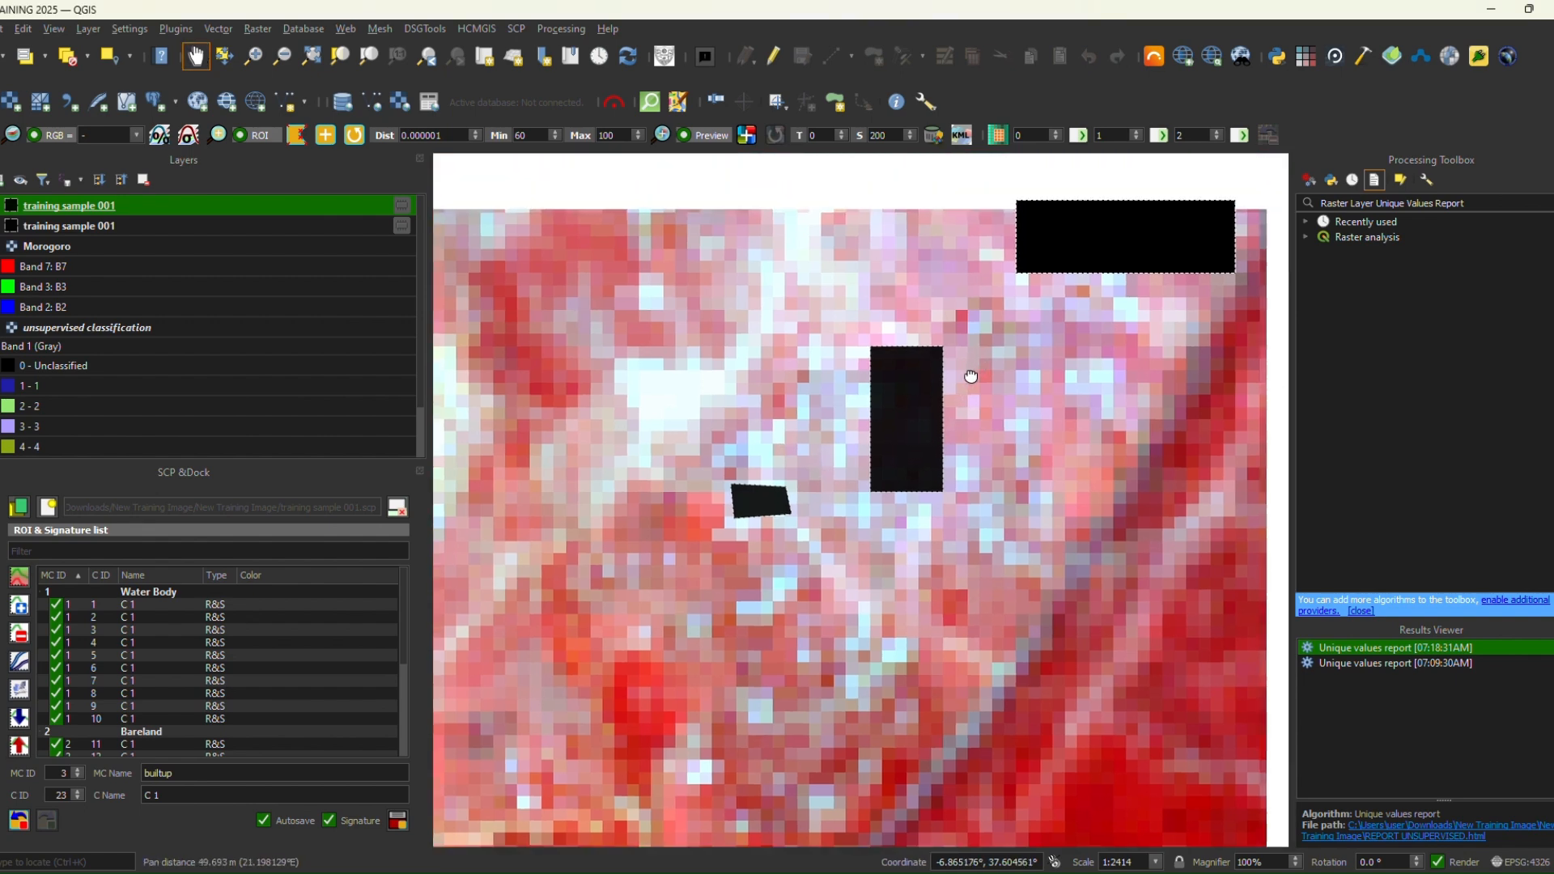
{"action": "left_click_drag", "start_coordinate": [1002, 296], "coordinate": [863, 585]}
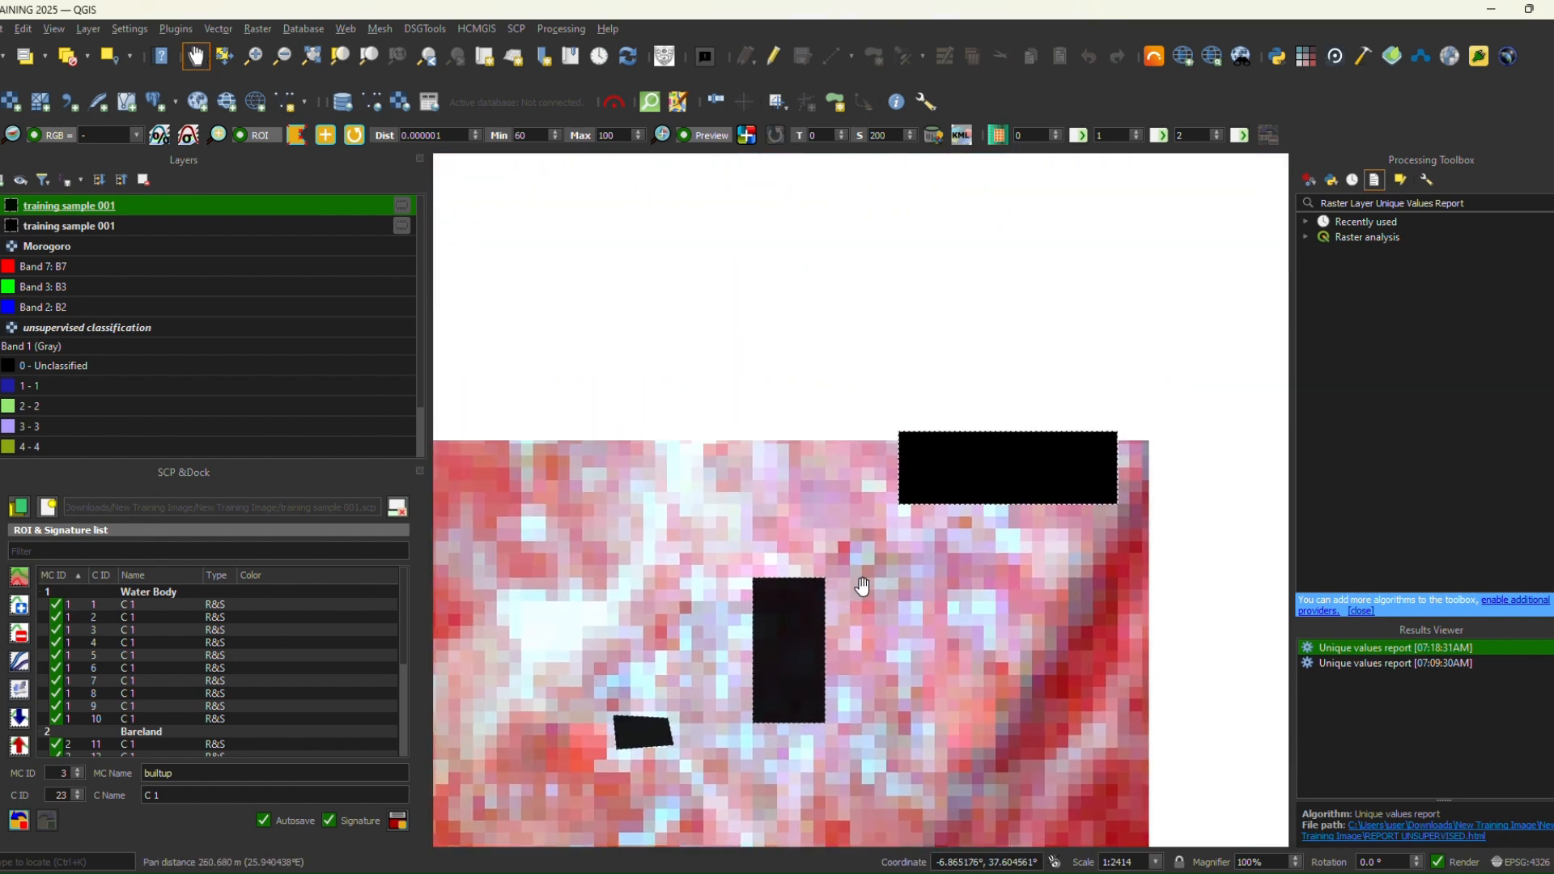
{"action": "left_click_drag", "start_coordinate": [885, 367], "coordinate": [1103, 513]}
{"action": "scroll", "coordinate": [652, 398], "scroll_direction": "down", "scroll_amount": 3}
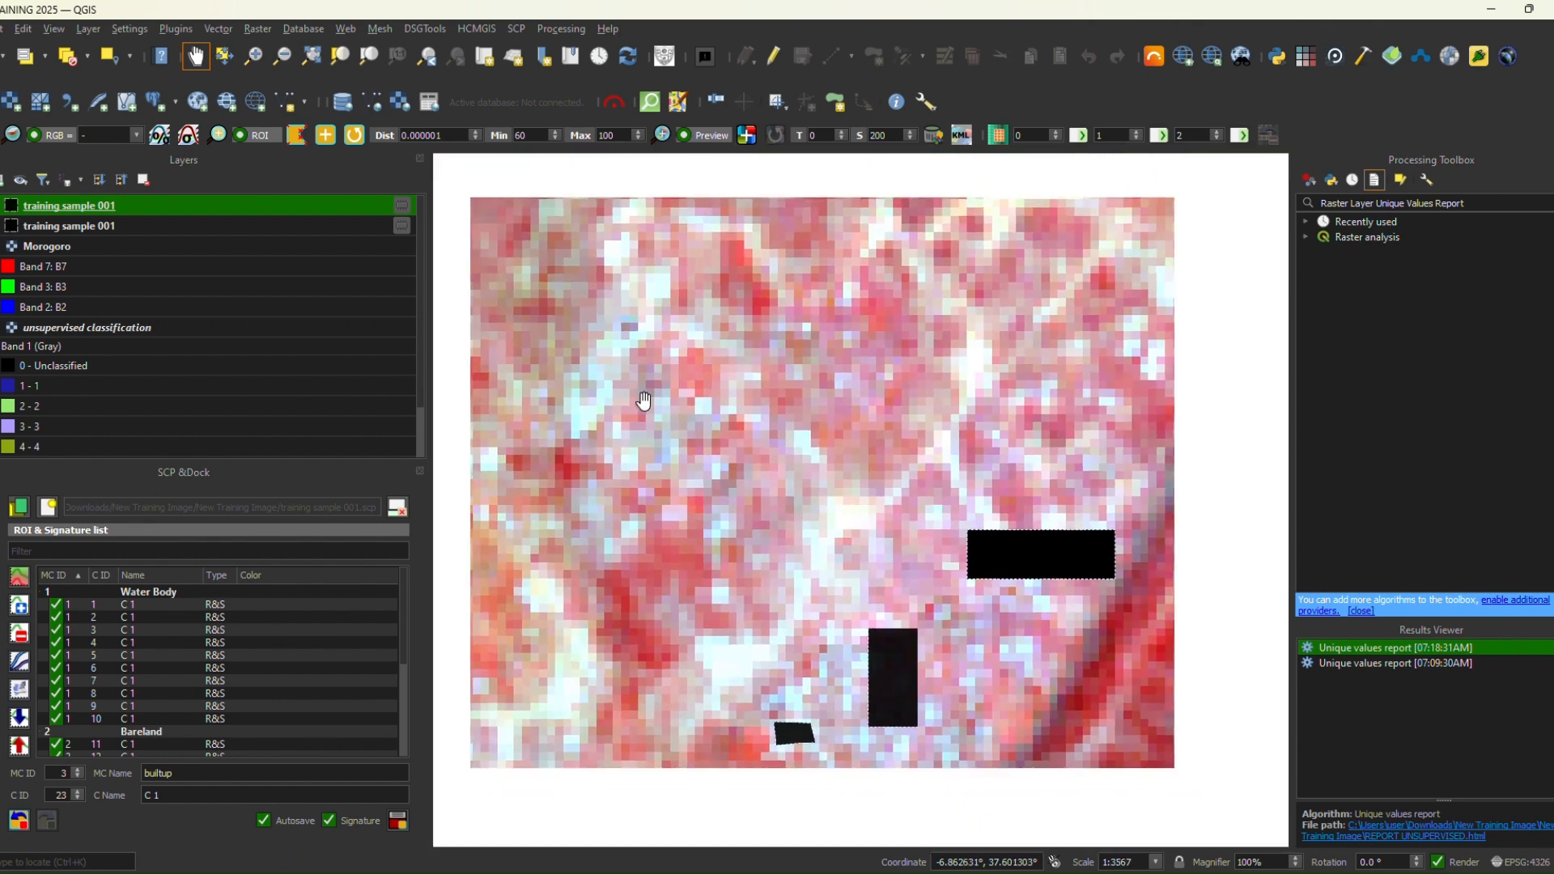
{"action": "scroll", "coordinate": [648, 401], "scroll_direction": "down", "scroll_amount": 1}
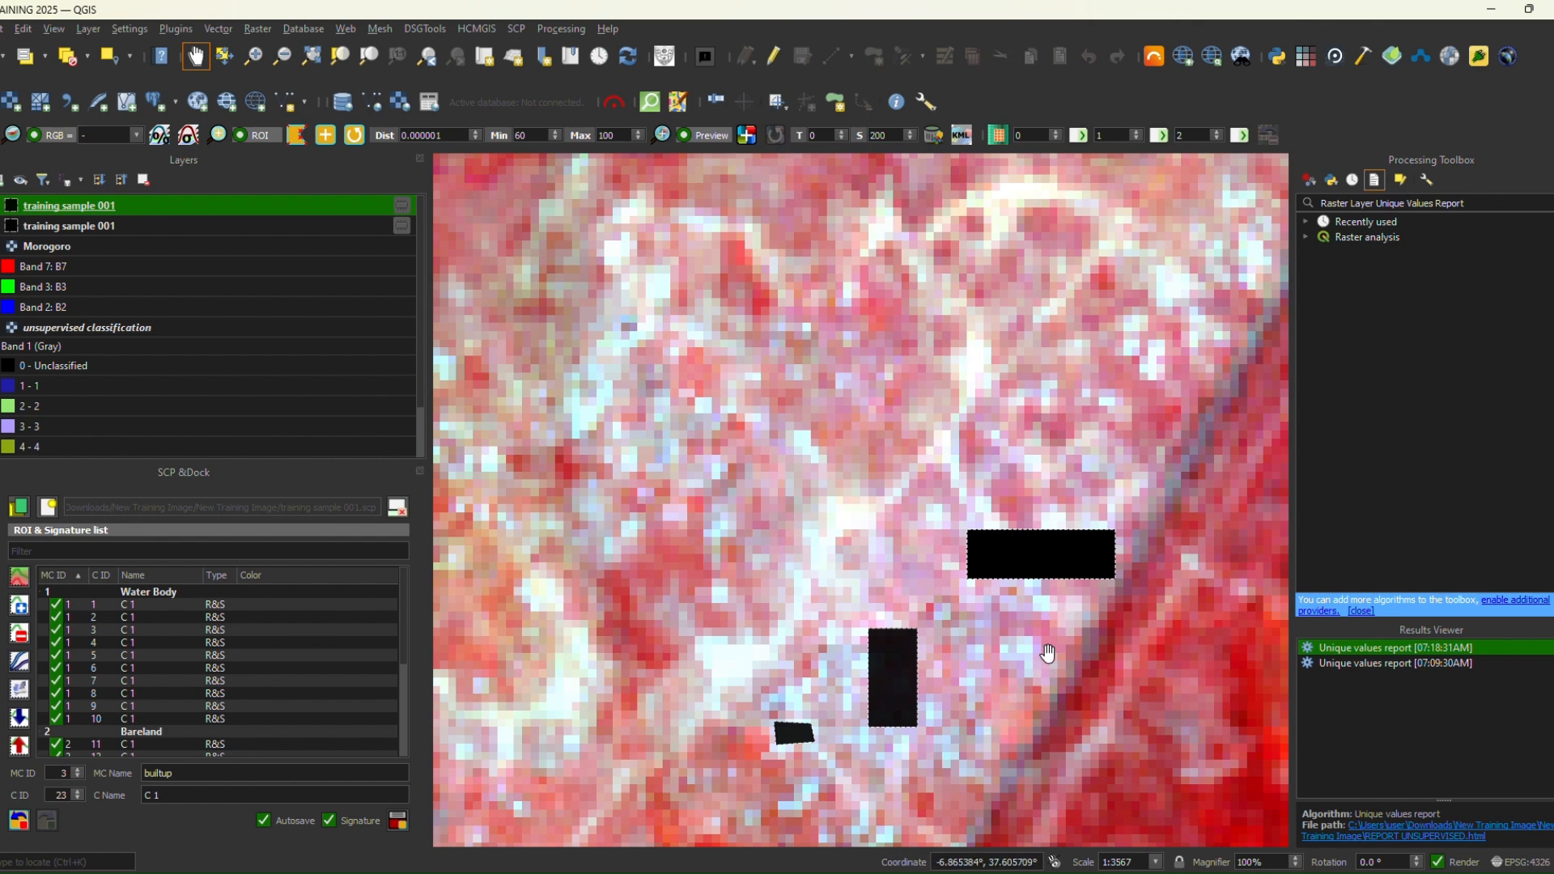
{"action": "scroll", "coordinate": [1048, 652], "scroll_direction": "up", "scroll_amount": 5}
{"action": "scroll", "coordinate": [1047, 652], "scroll_direction": "up", "scroll_amount": 1}
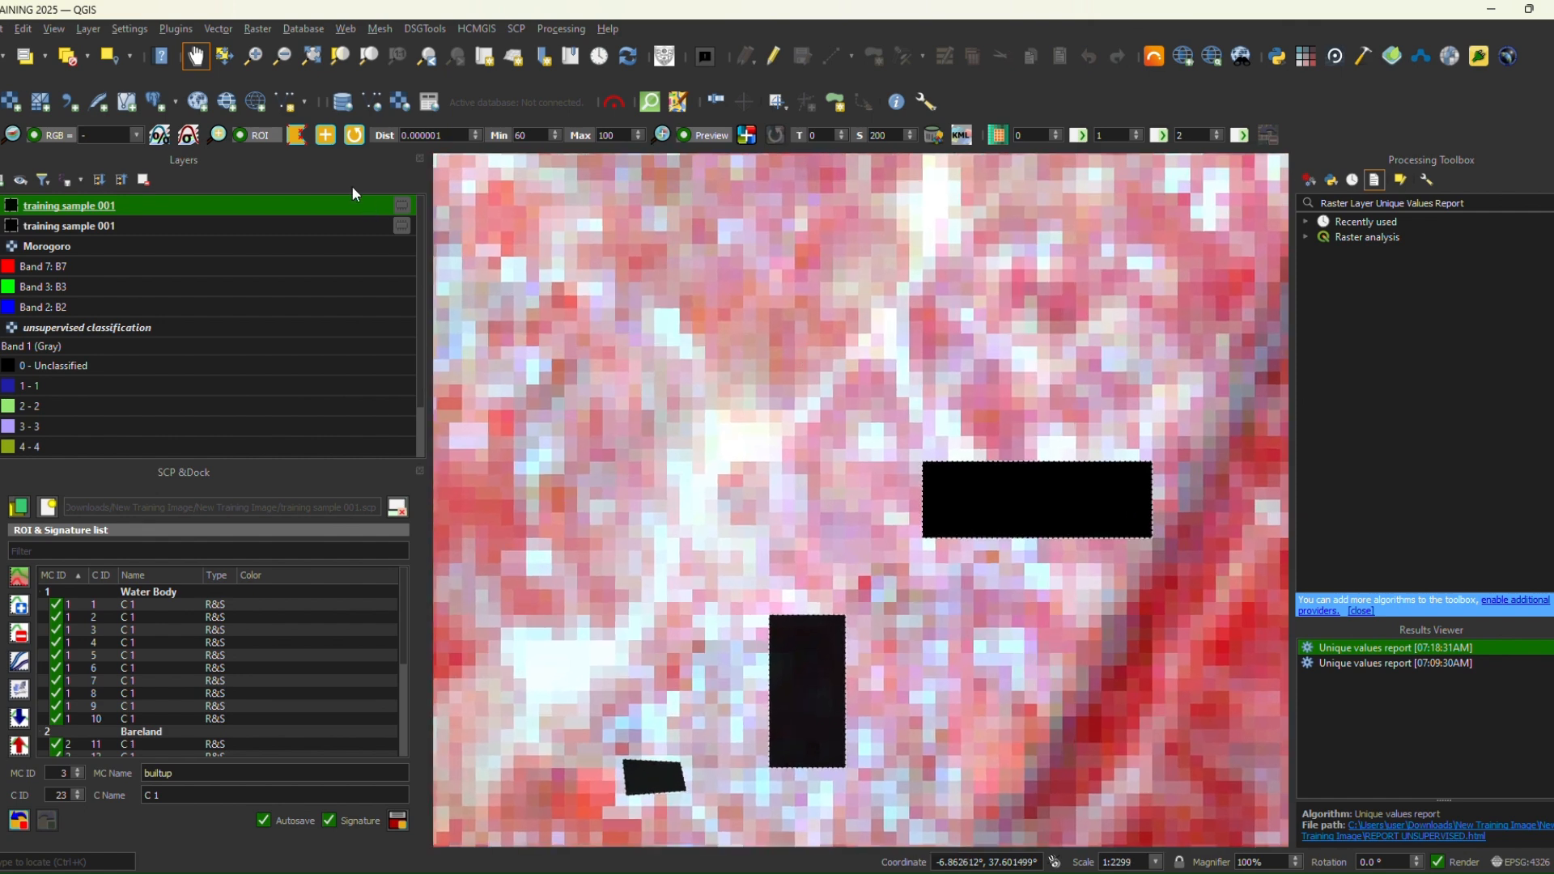
{"action": "left_click", "coordinate": [298, 137]}
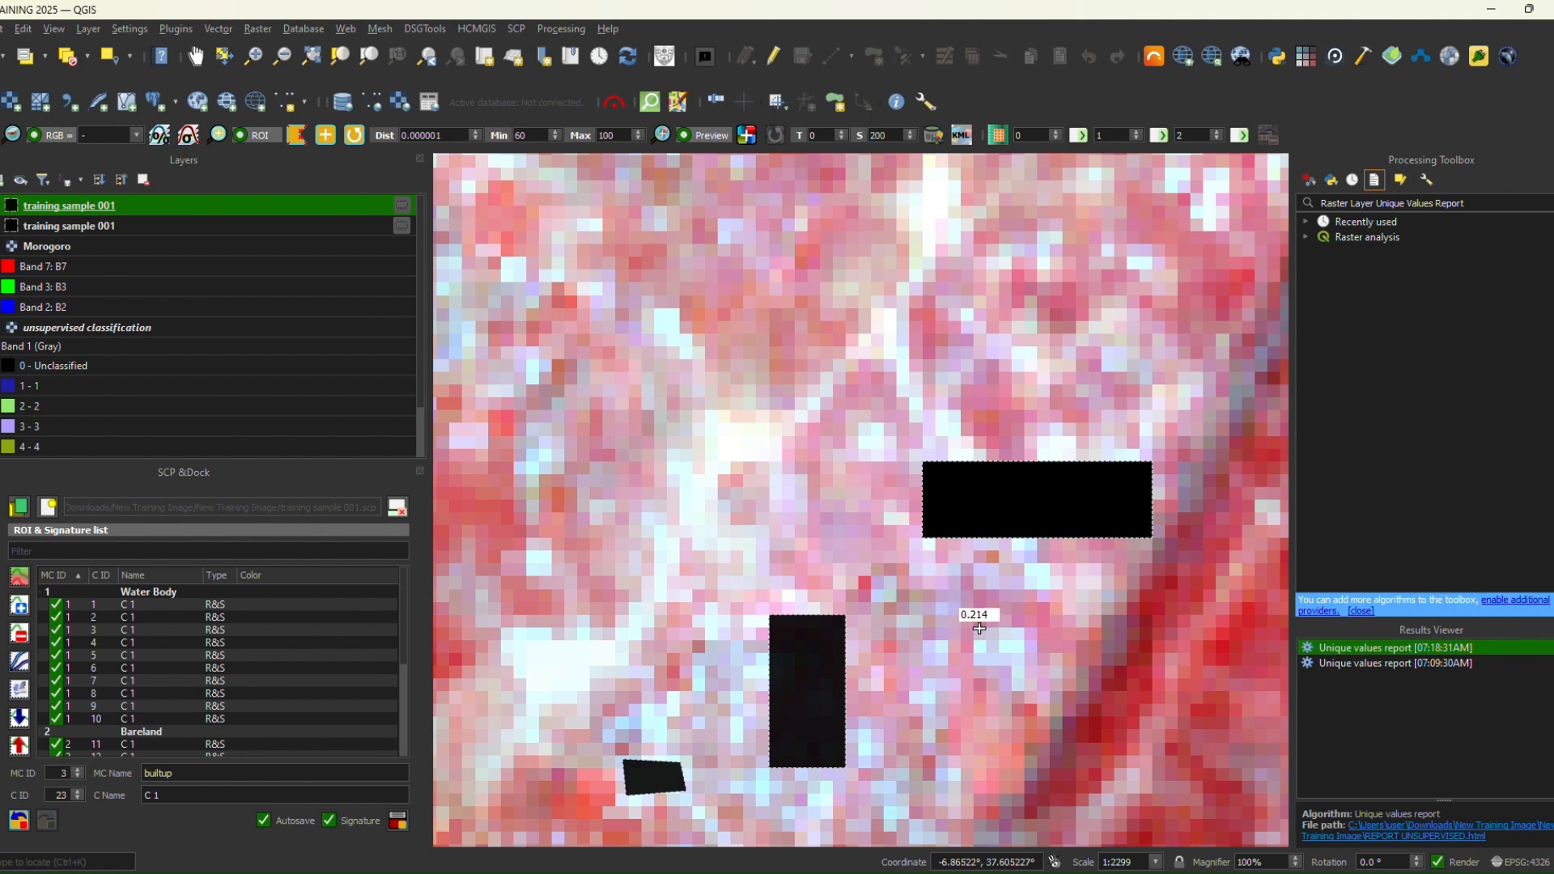
{"action": "left_click", "coordinate": [979, 629]}
{"action": "left_click", "coordinate": [977, 657]}
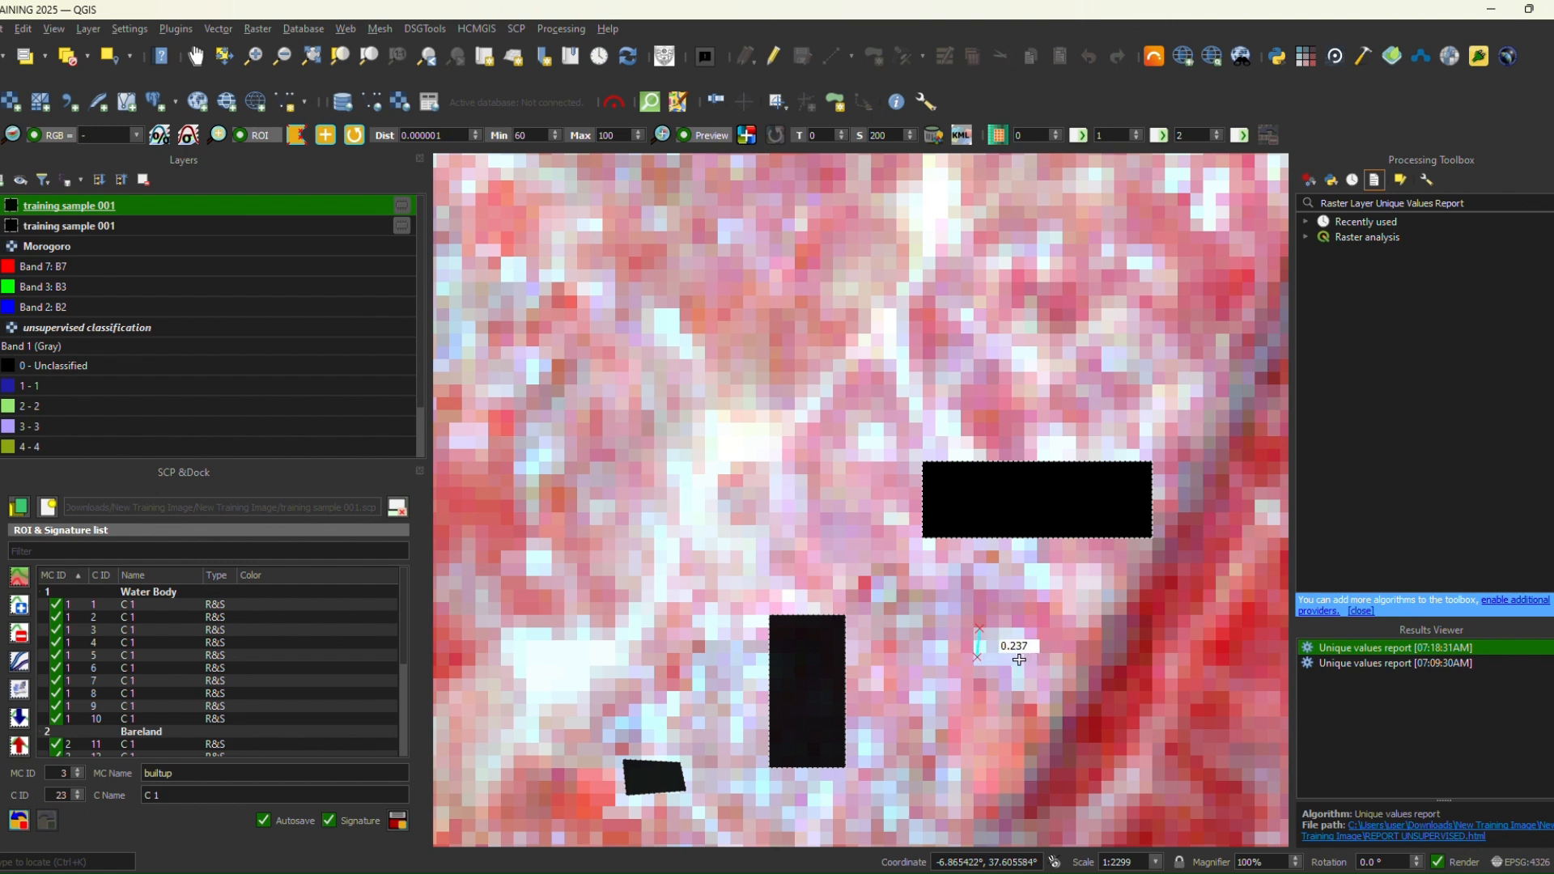
{"action": "left_click", "coordinate": [1019, 660]}
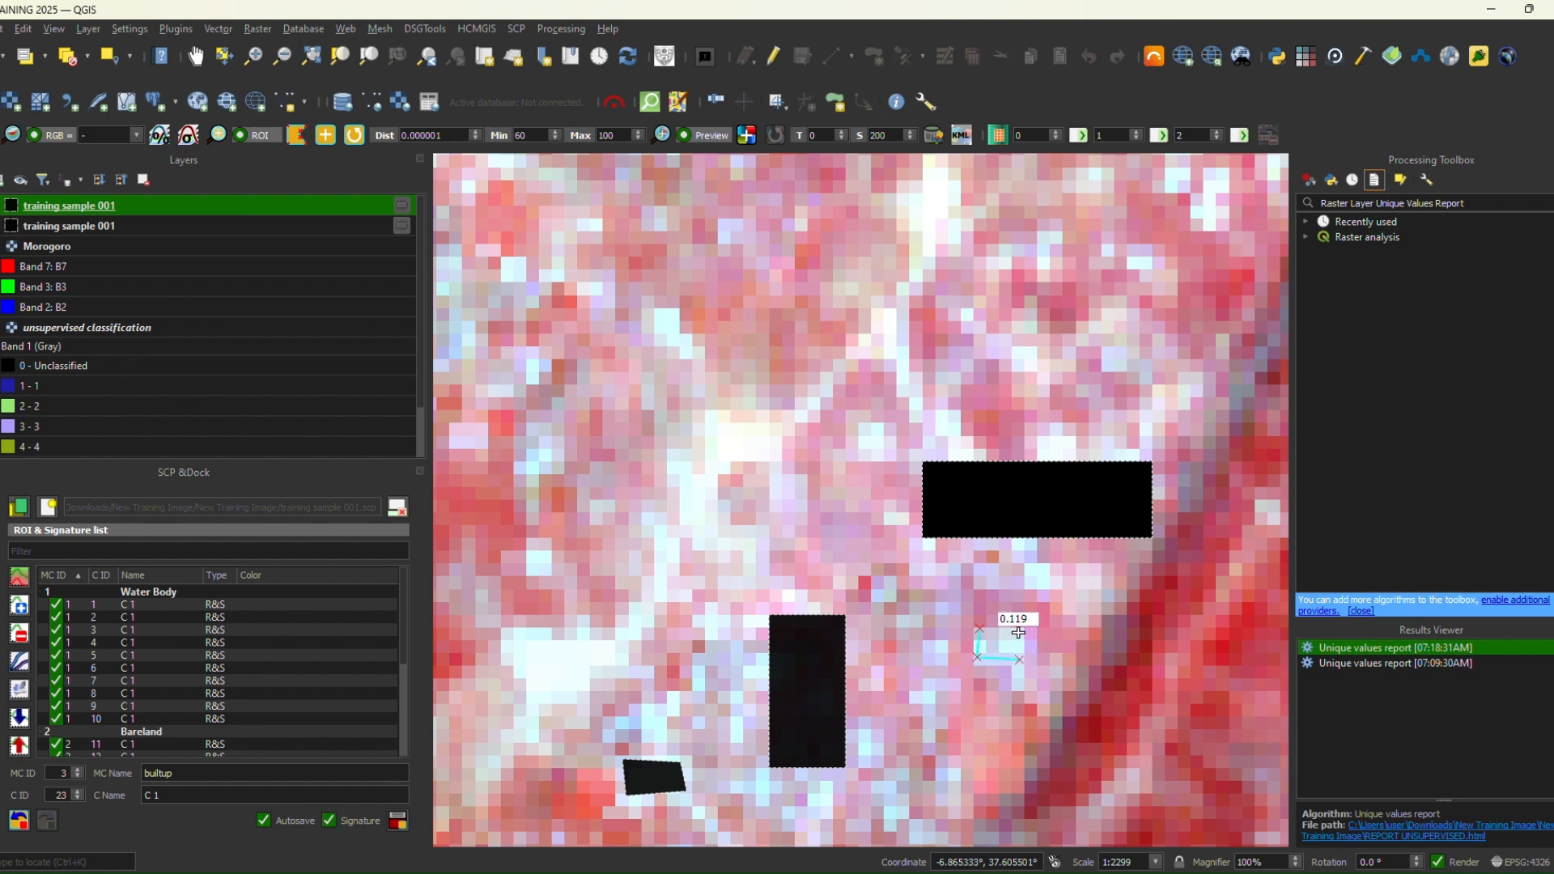
{"action": "right_click", "coordinate": [1018, 633]}
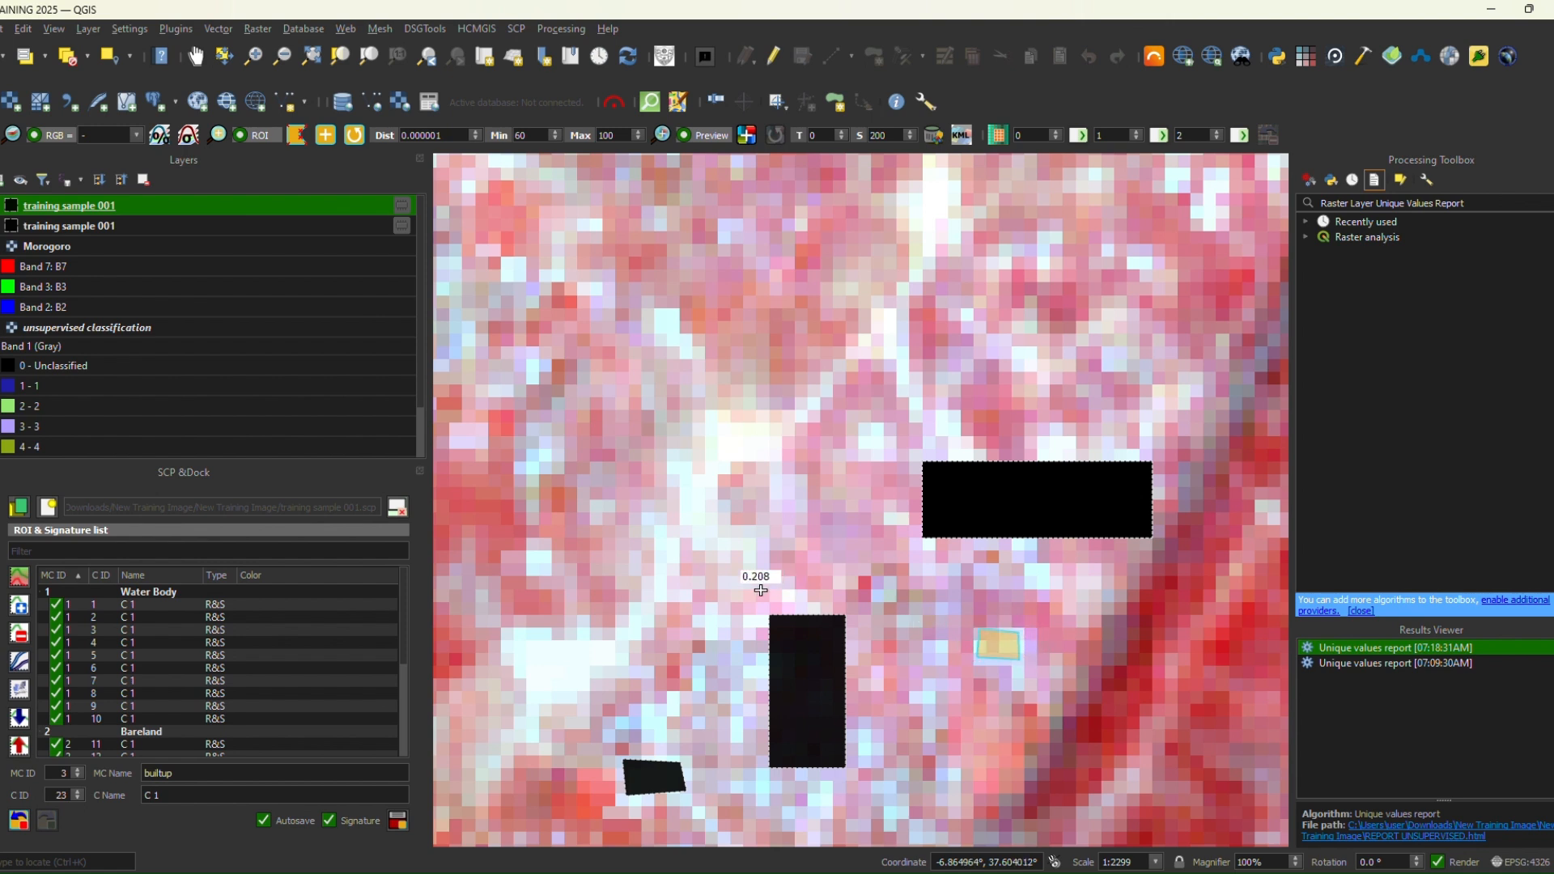
{"action": "left_click", "coordinate": [397, 823]}
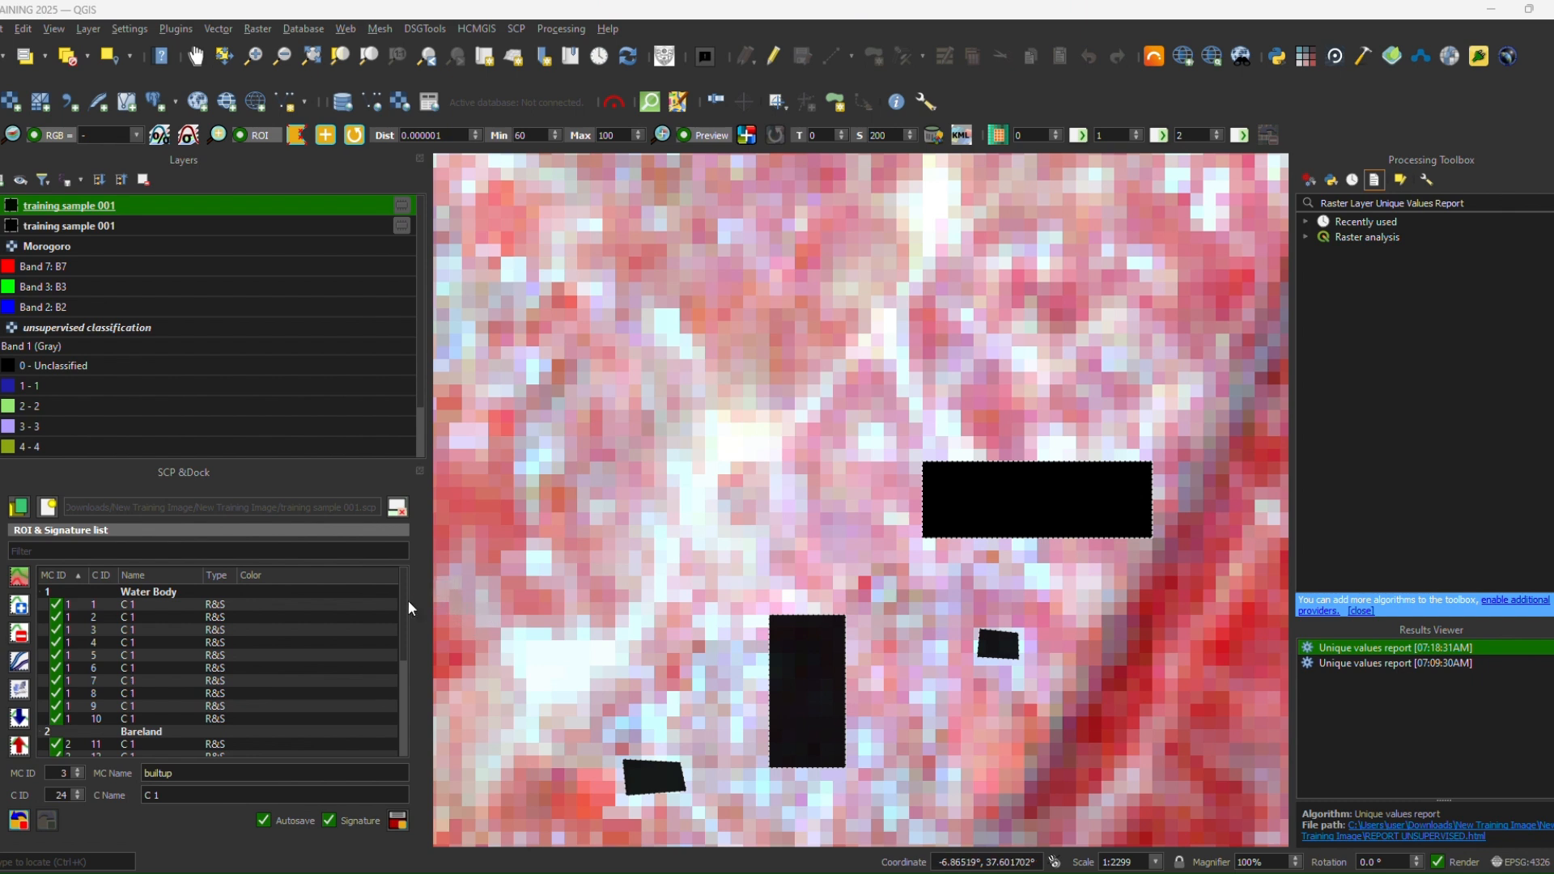
- Draw a small ROI polygon around the white pixel cluster northeast of the wide sample, west of the road, and save it as builtup
{"action": "left_click_drag", "start_coordinate": [405, 599], "coordinate": [404, 727]}
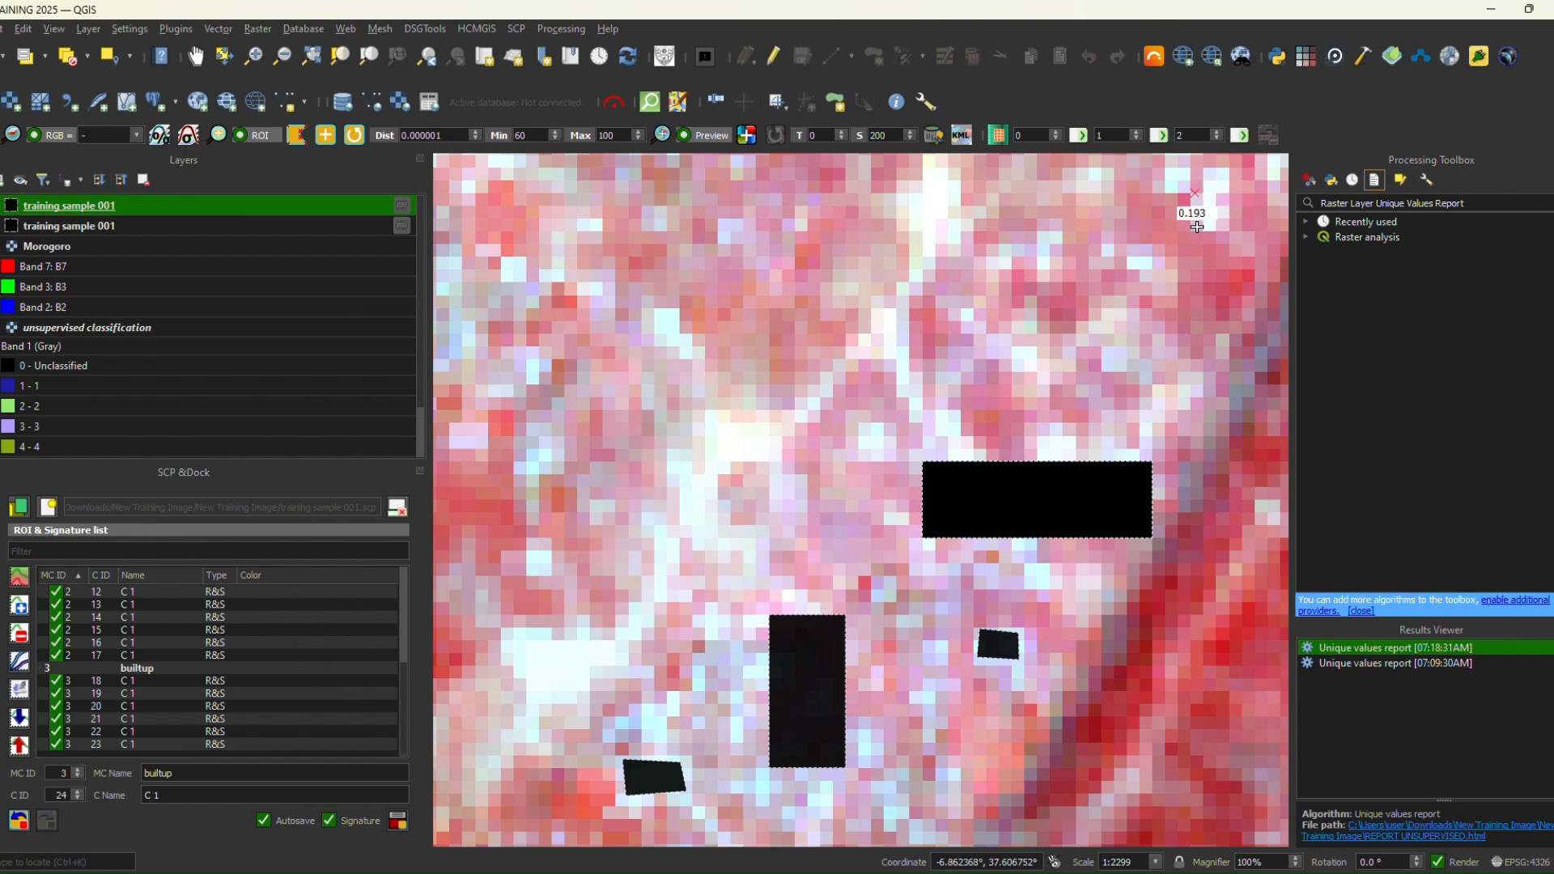
{"action": "left_click", "coordinate": [1229, 222]}
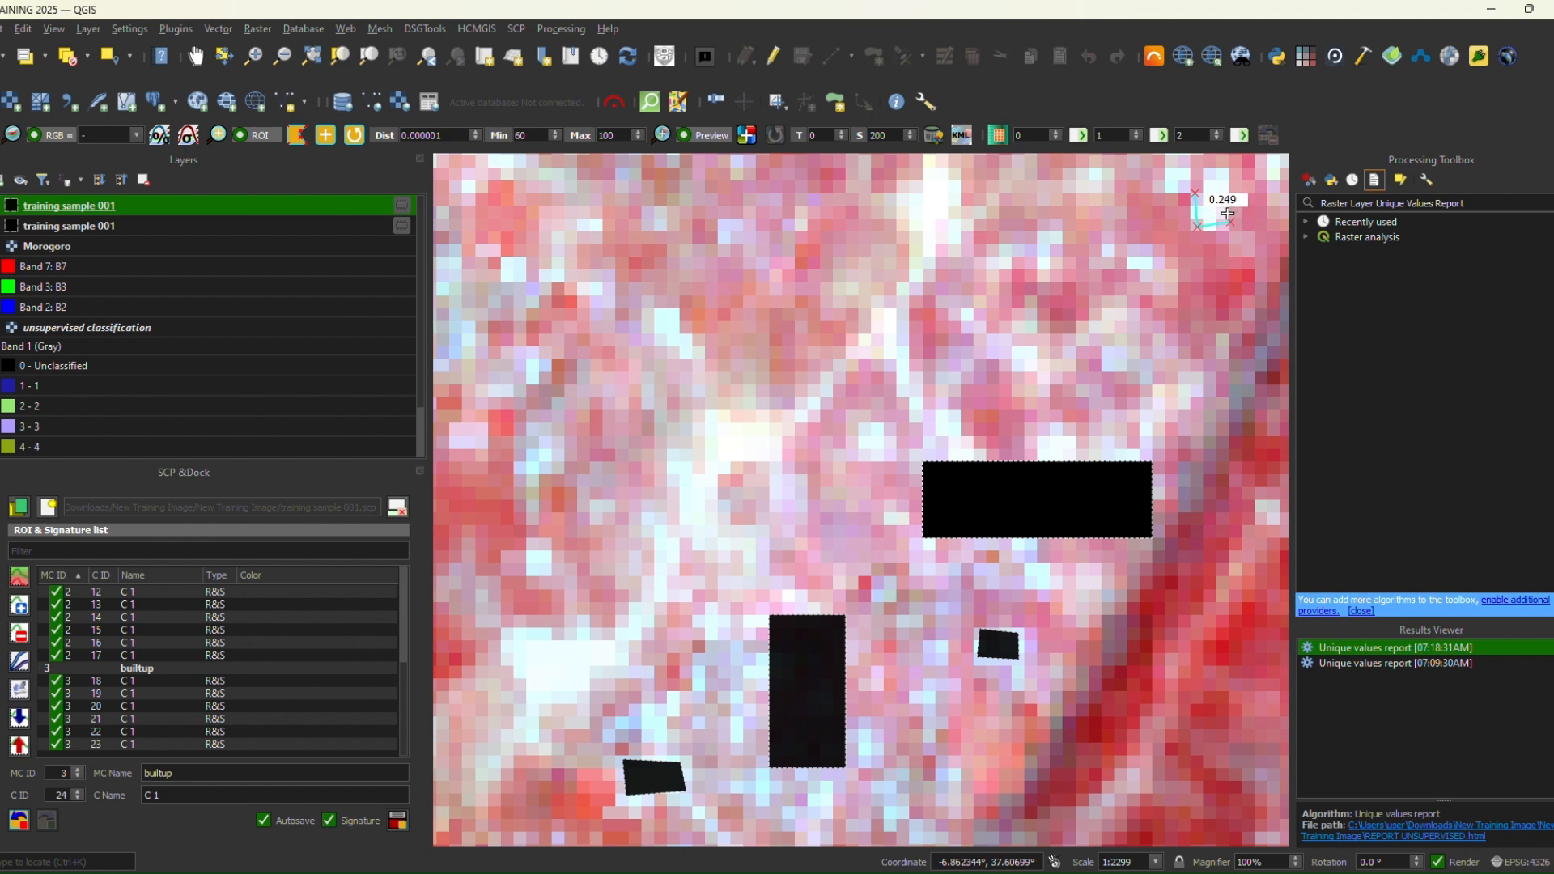
{"action": "right_click", "coordinate": [1224, 195]}
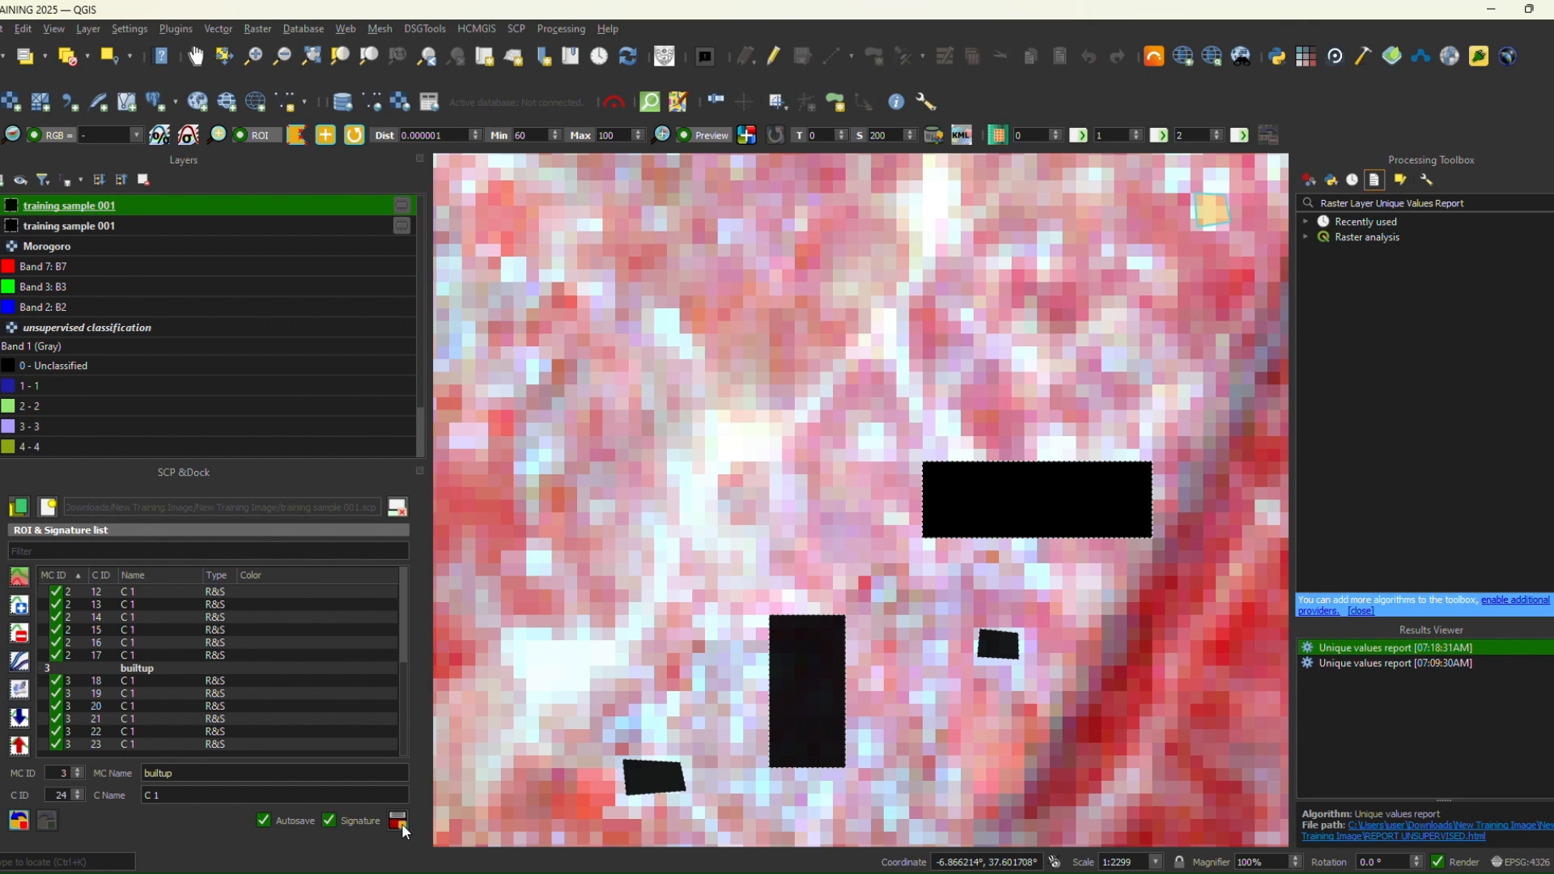
{"action": "left_click", "coordinate": [401, 823]}
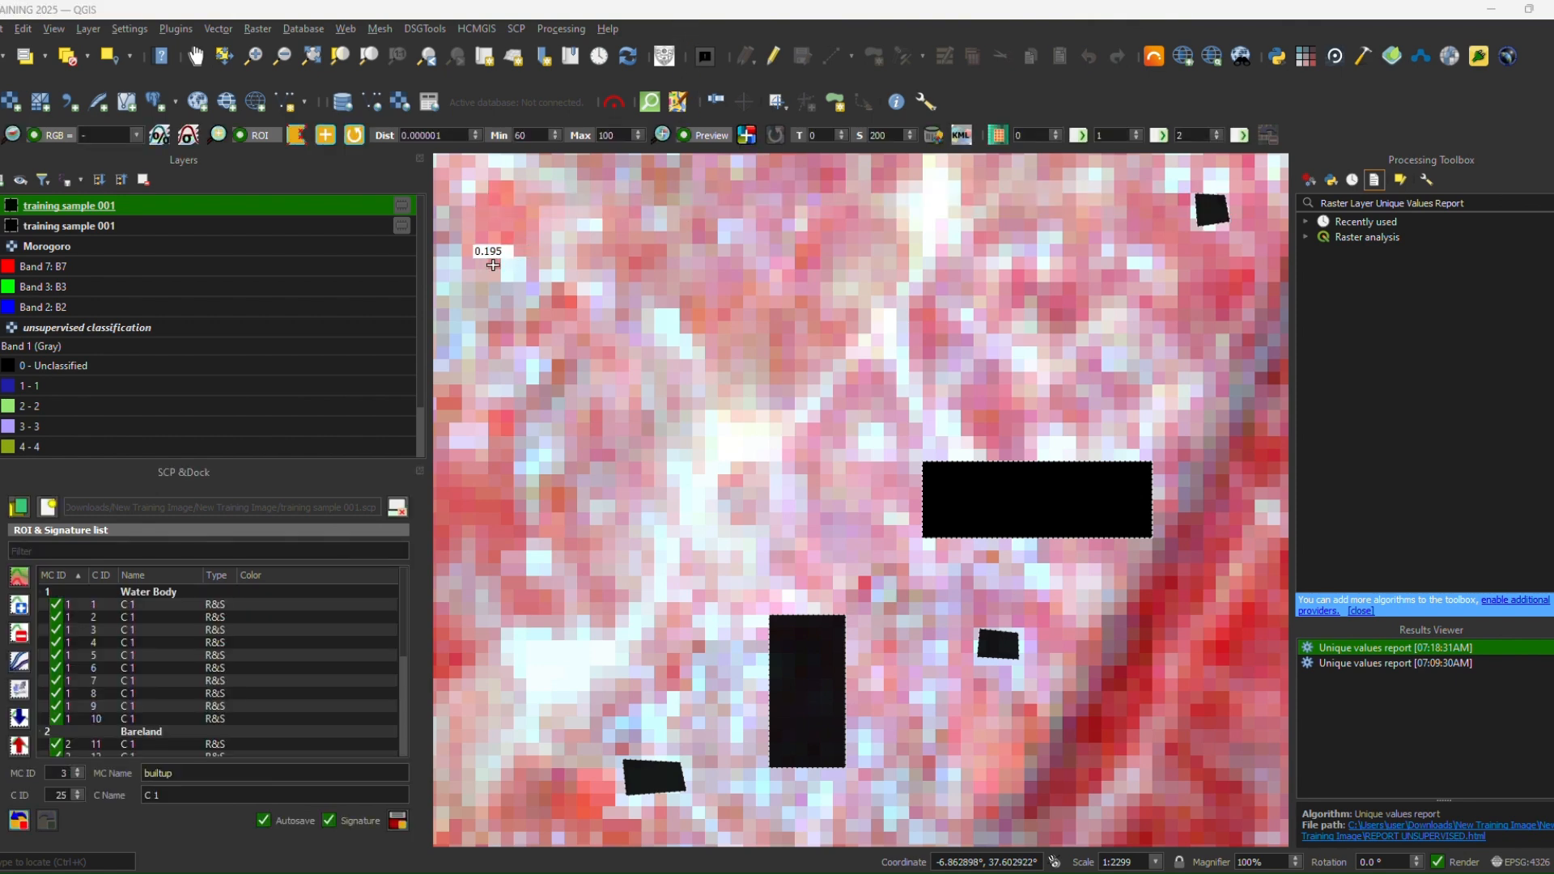
- Draw a narrow ROI polygon over the light-blue pixels far northwest of the tall sample and save it as builtup
{"action": "left_click", "coordinate": [435, 239]}
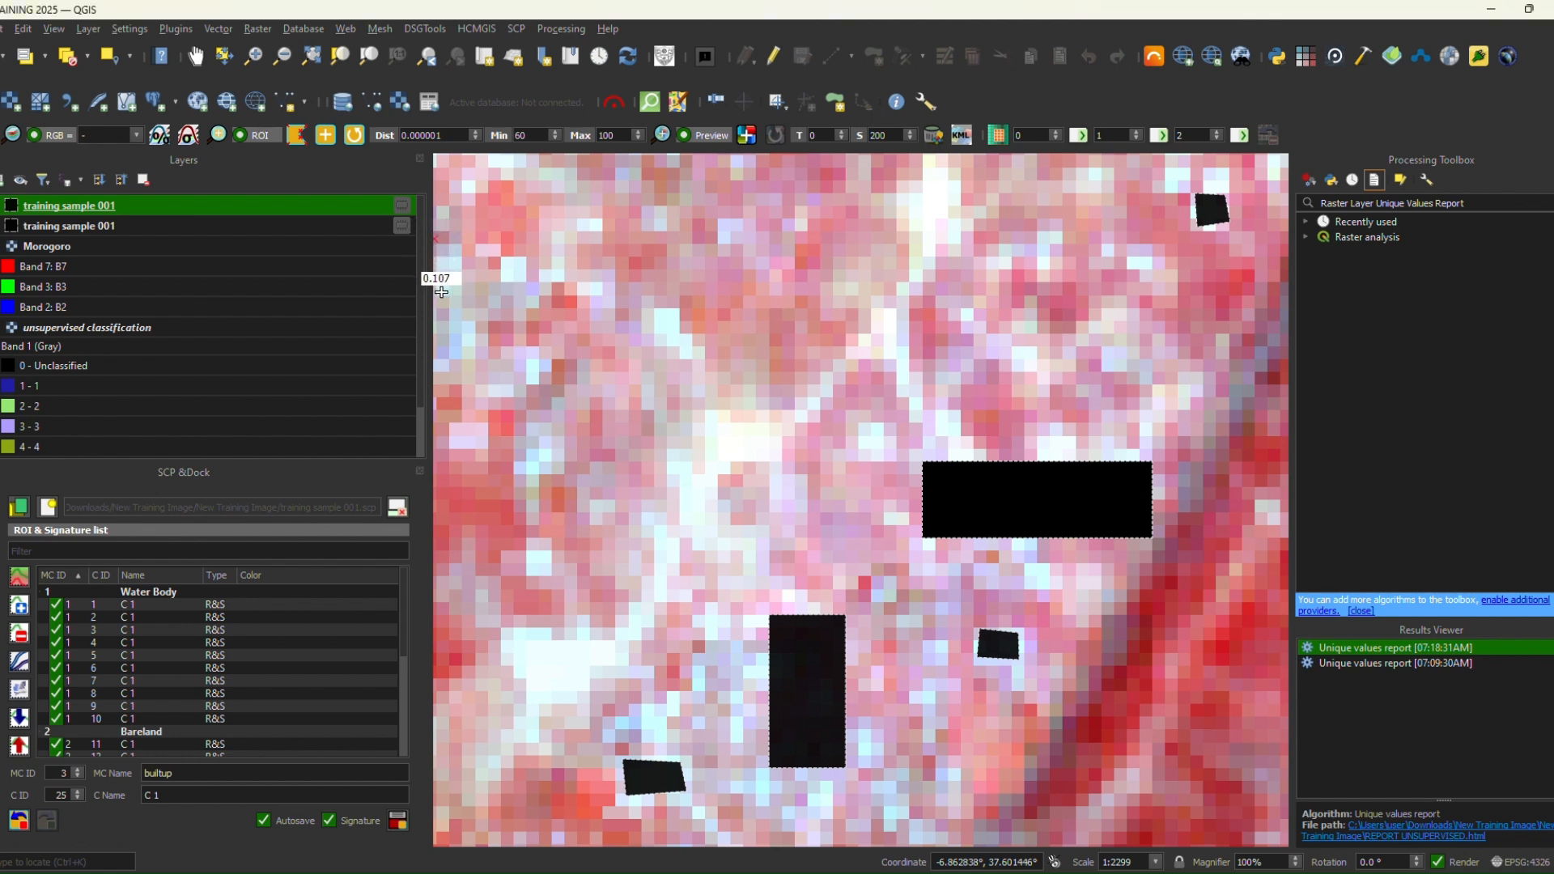
{"action": "left_click", "coordinate": [460, 293]}
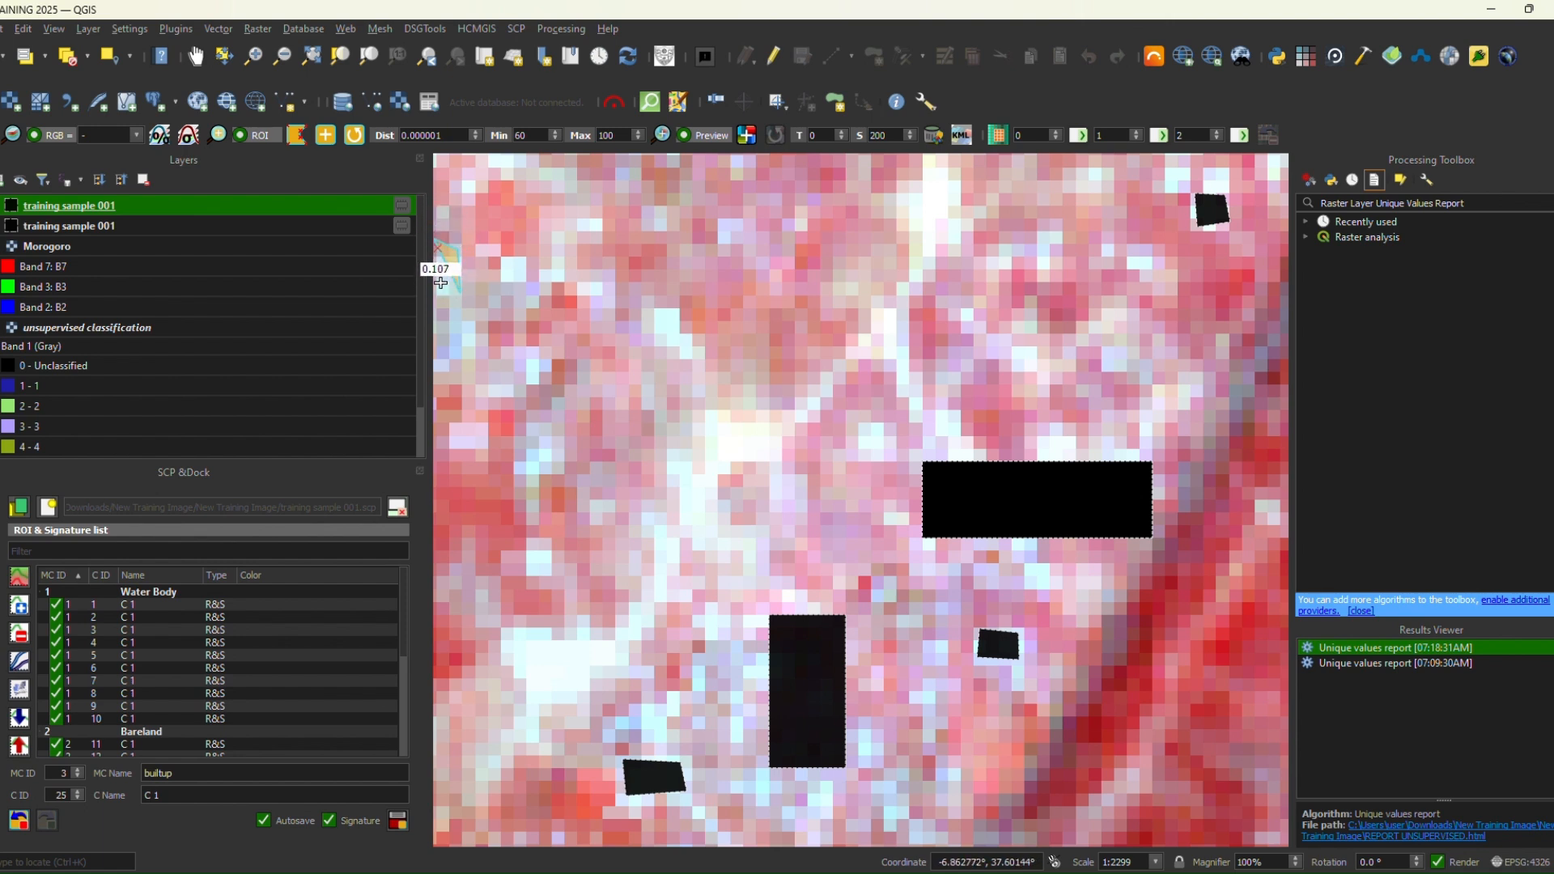
{"action": "left_click", "coordinate": [438, 287]}
{"action": "left_click", "coordinate": [456, 287]}
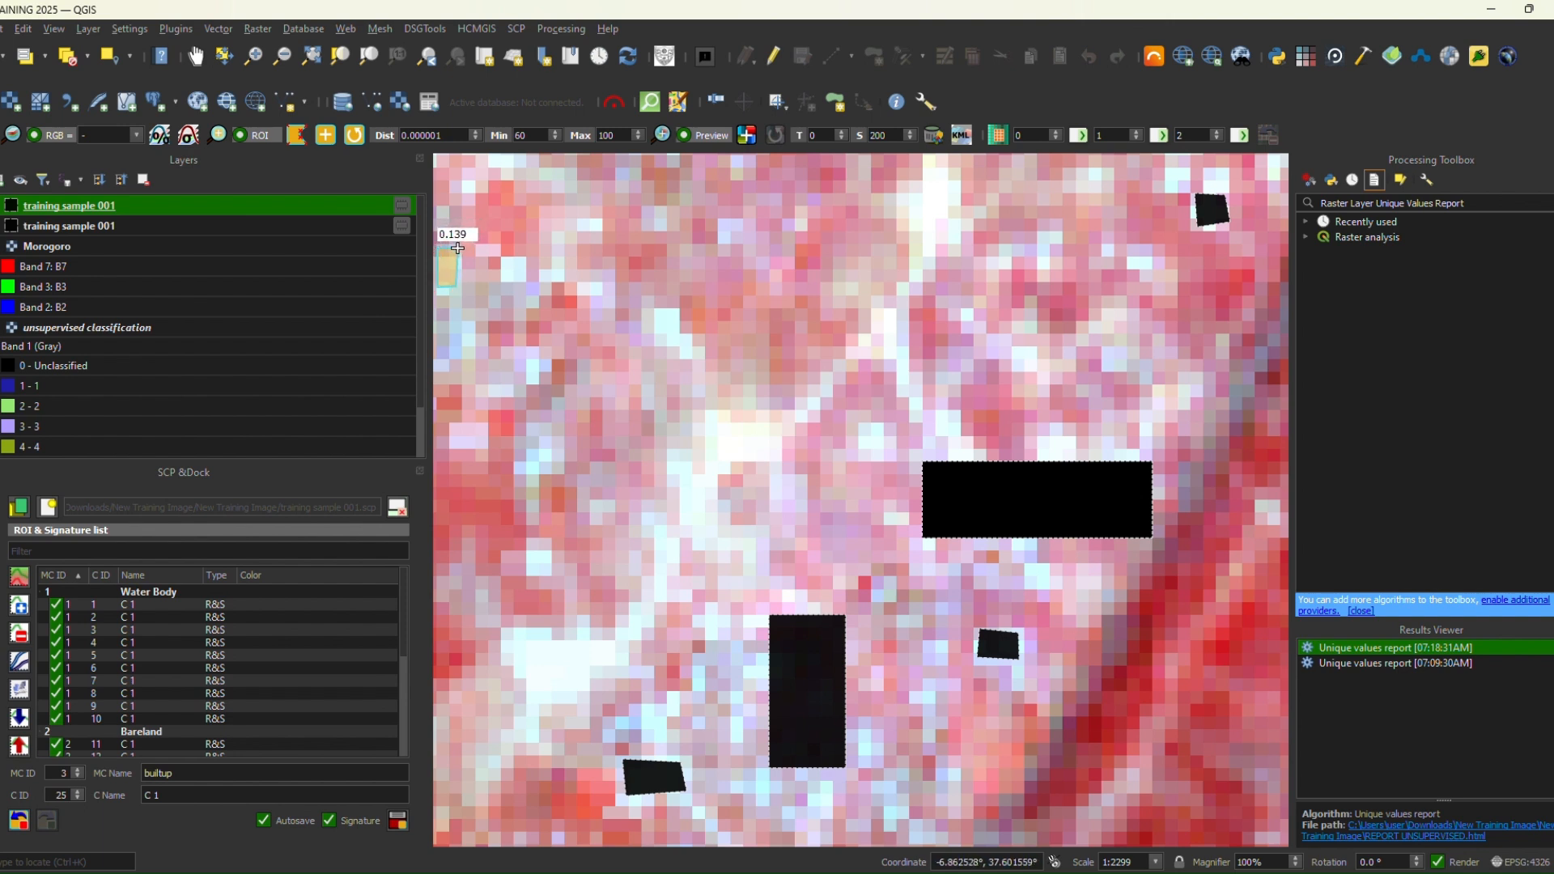
{"action": "right_click", "coordinate": [458, 248]}
{"action": "left_click", "coordinate": [398, 826]}
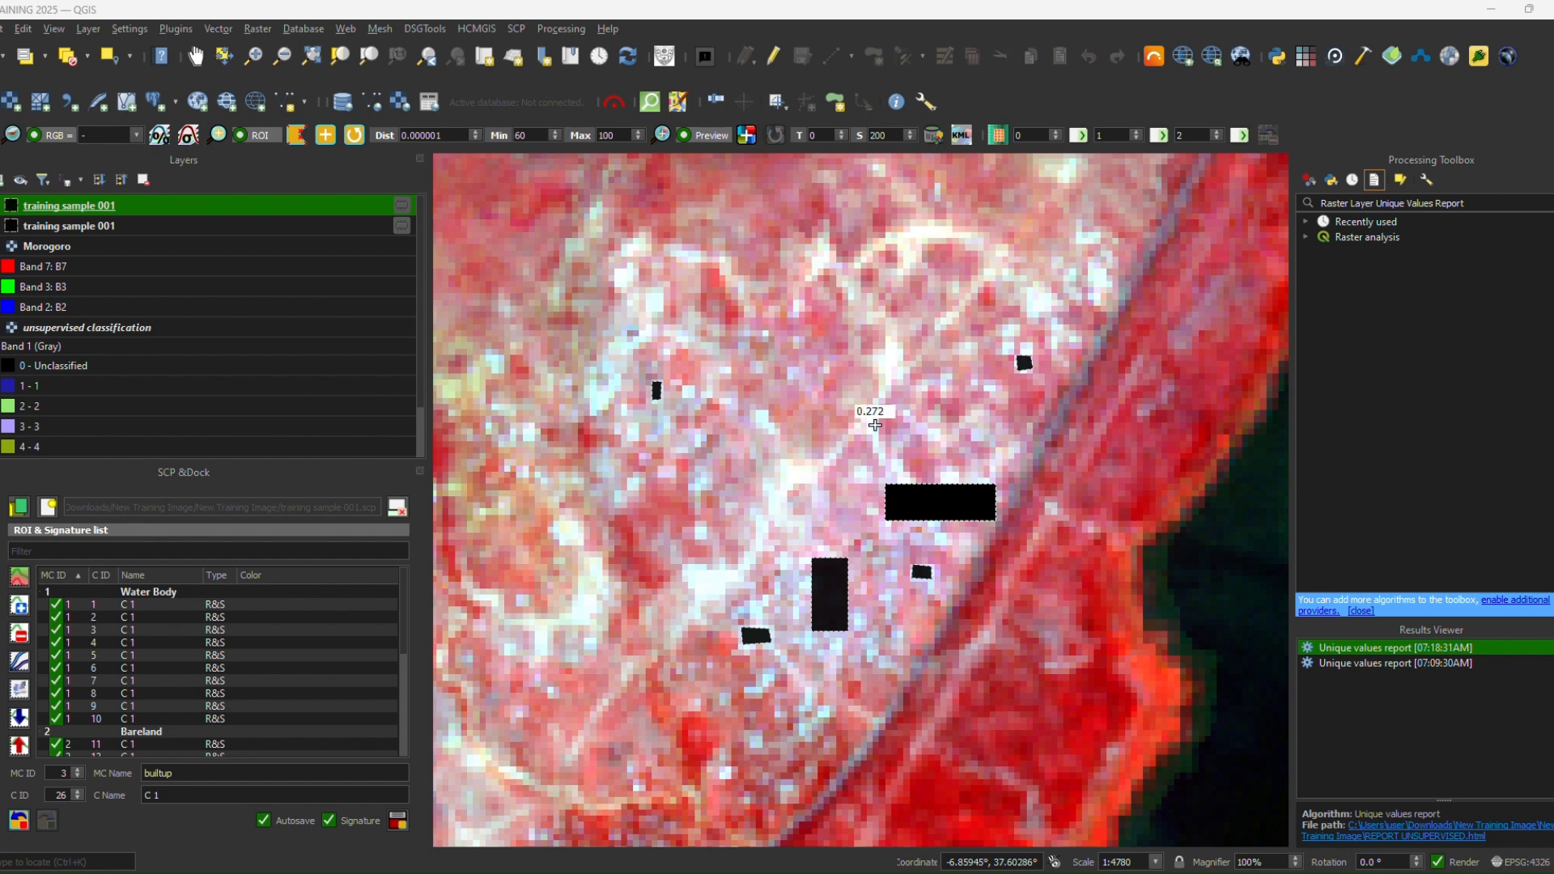
- Draw a four-cornered ROI in the bright red area between the road and the water, and save it as macroclass 4, vegetation
{"action": "scroll", "coordinate": [875, 424], "scroll_direction": "down", "scroll_amount": 1}
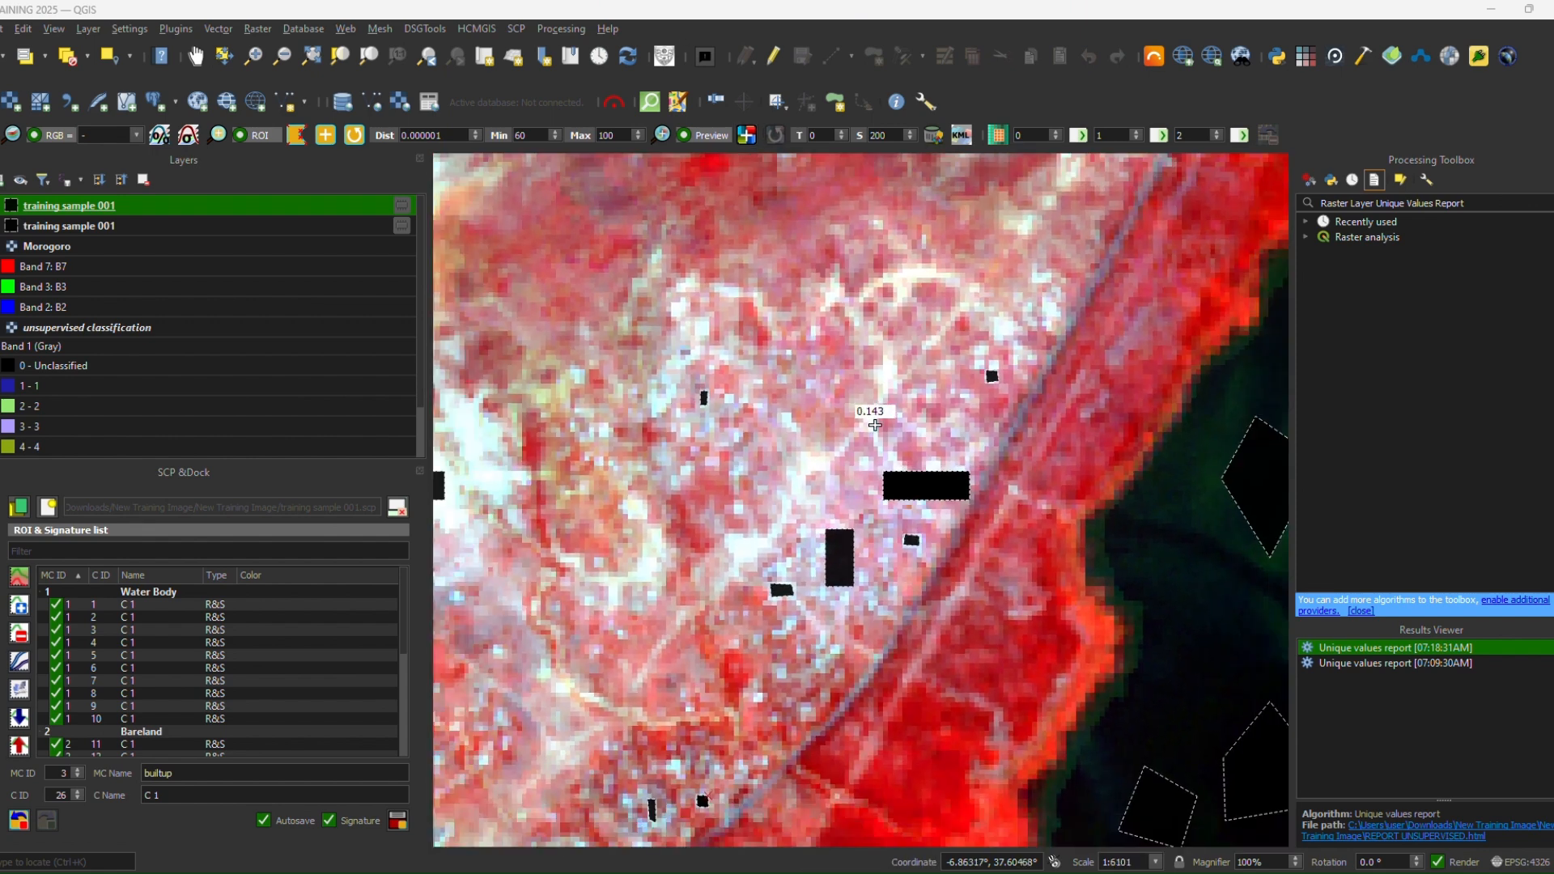
{"action": "scroll", "coordinate": [875, 425], "scroll_direction": "down", "scroll_amount": 1}
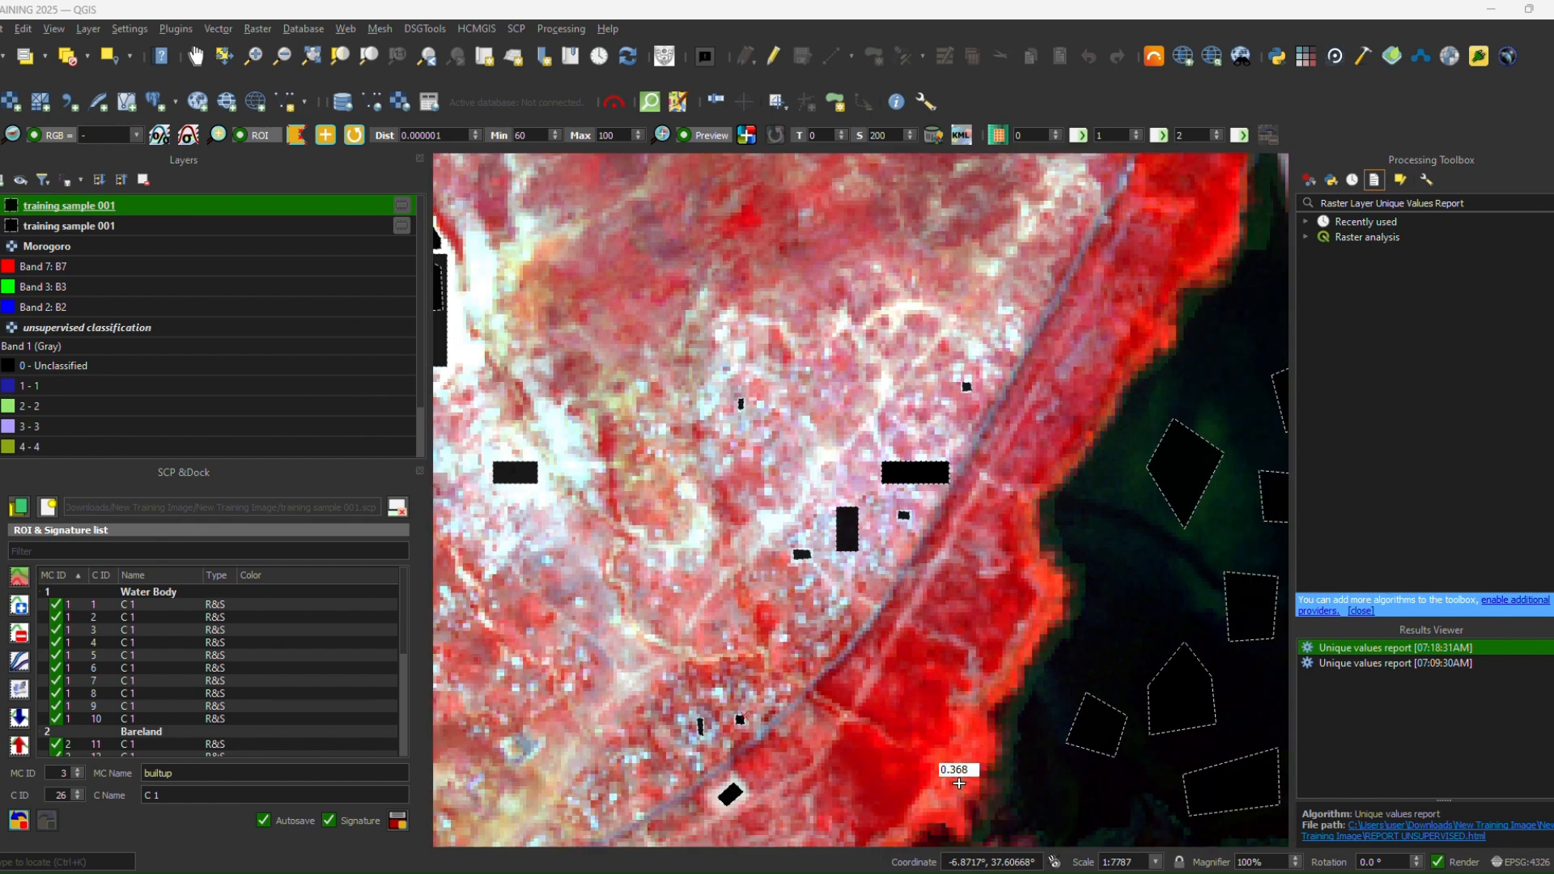
{"action": "scroll", "coordinate": [959, 783], "scroll_direction": "up", "scroll_amount": 1}
{"action": "left_click", "coordinate": [895, 681]}
{"action": "left_click", "coordinate": [891, 712]}
{"action": "left_click", "coordinate": [927, 729]}
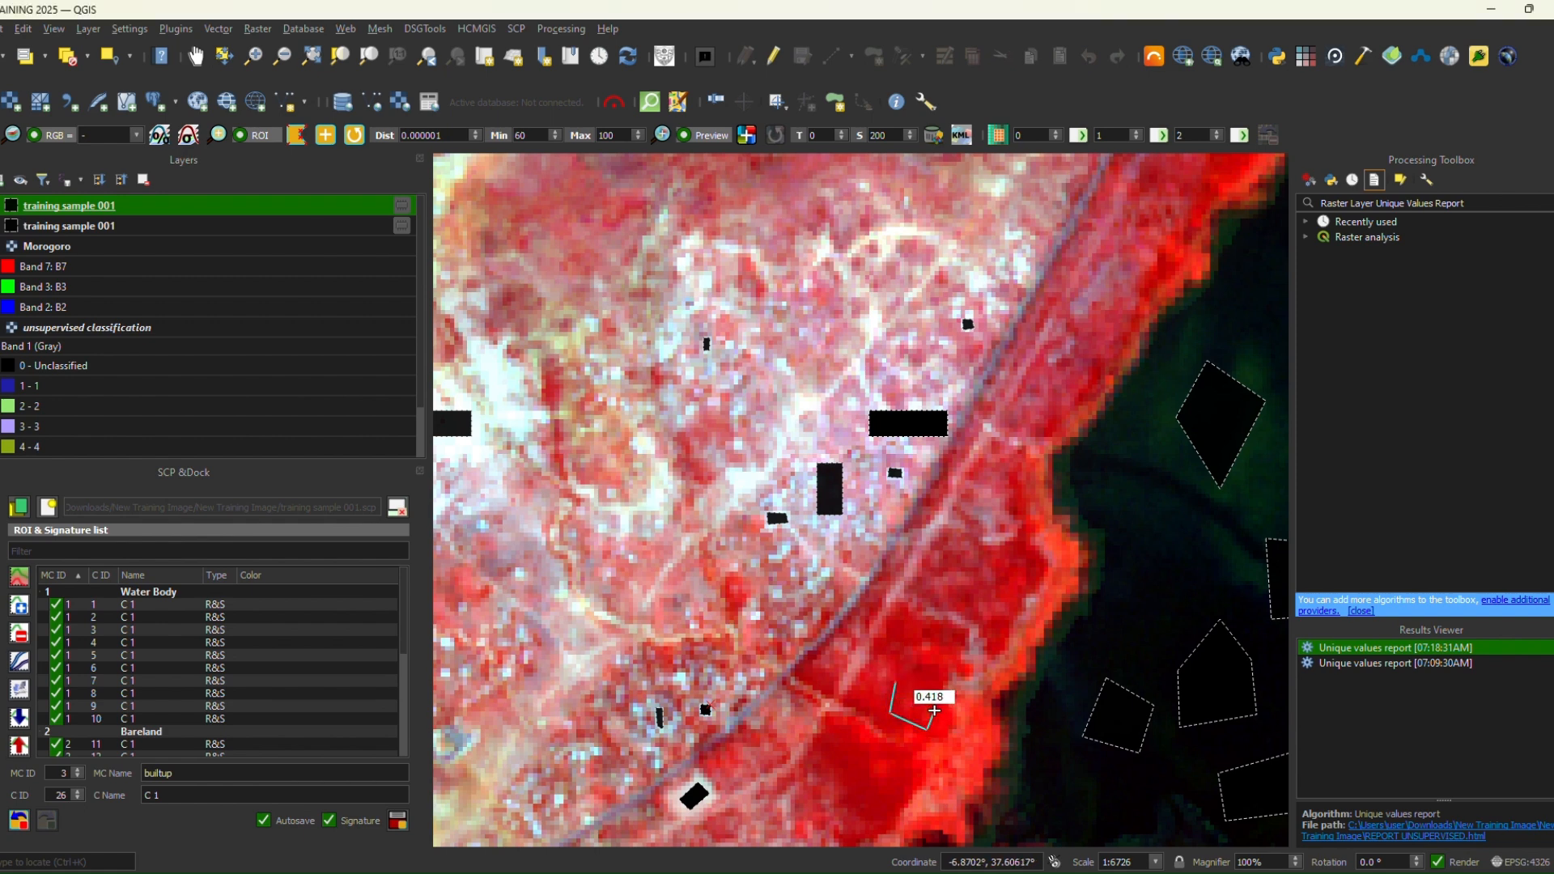
{"action": "right_click", "coordinate": [934, 709]}
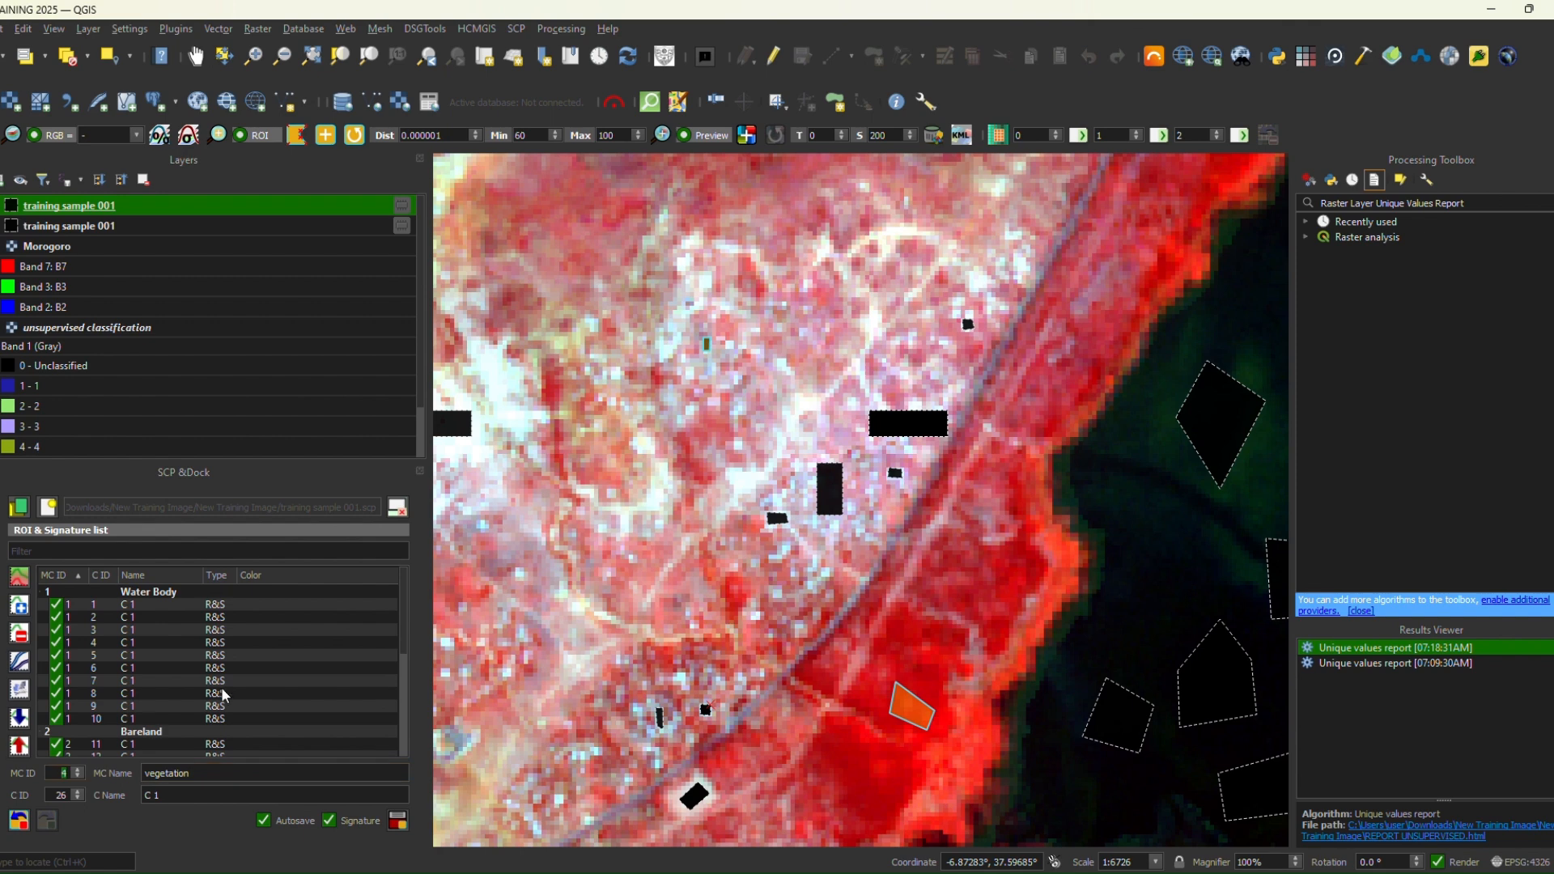
{"action": "left_click", "coordinate": [397, 822]}
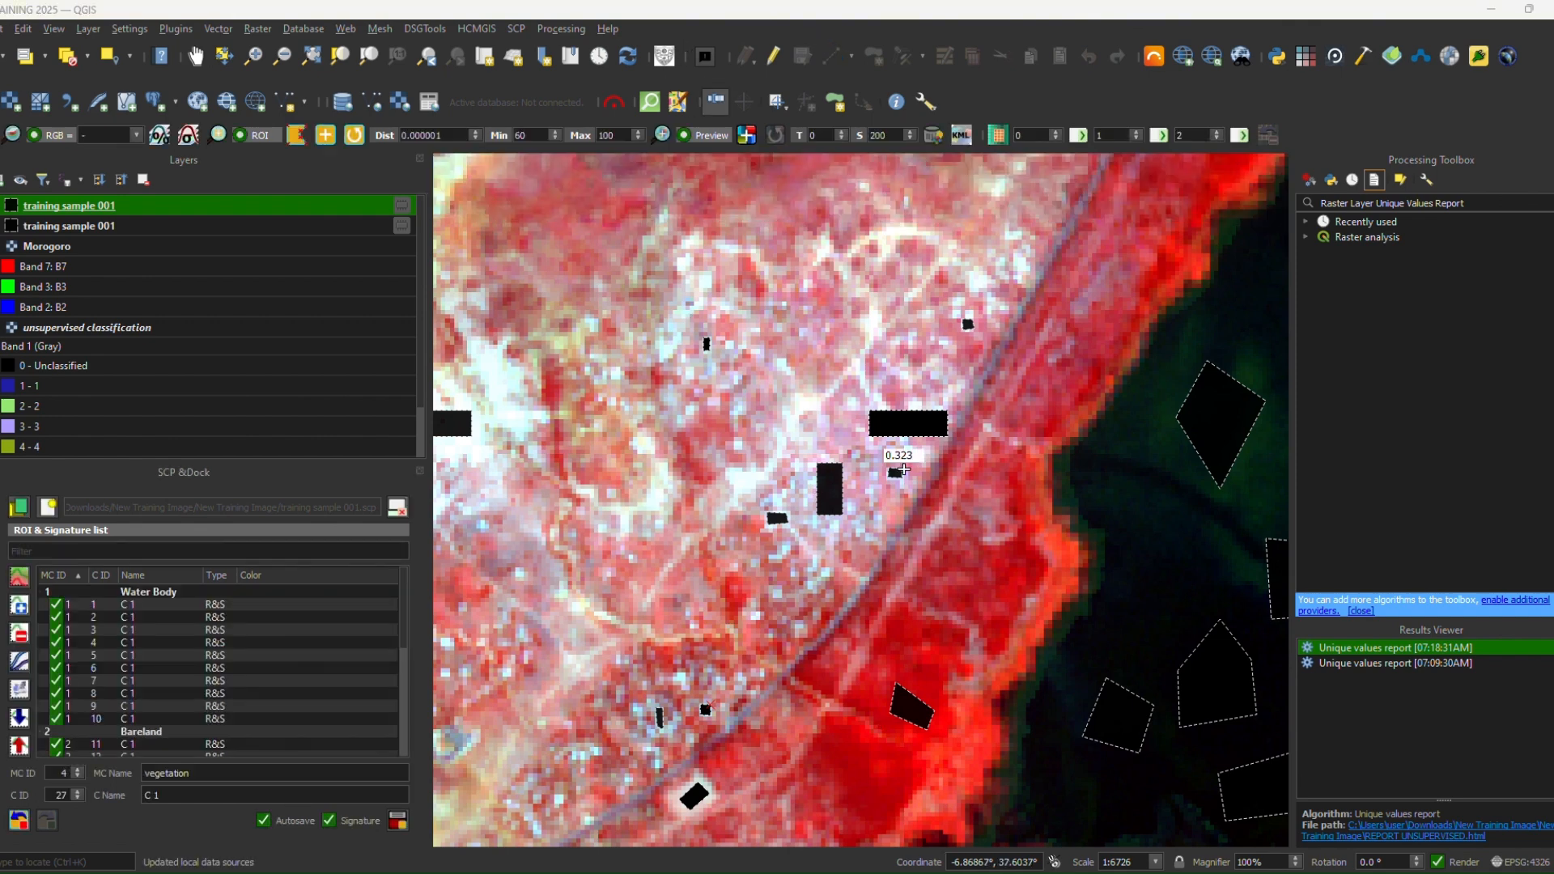
- Draw a four-cornered ROI polygon in the bright red area just southeast of the first vegetation sample and save it as vegetation
{"action": "left_click", "coordinate": [954, 730]}
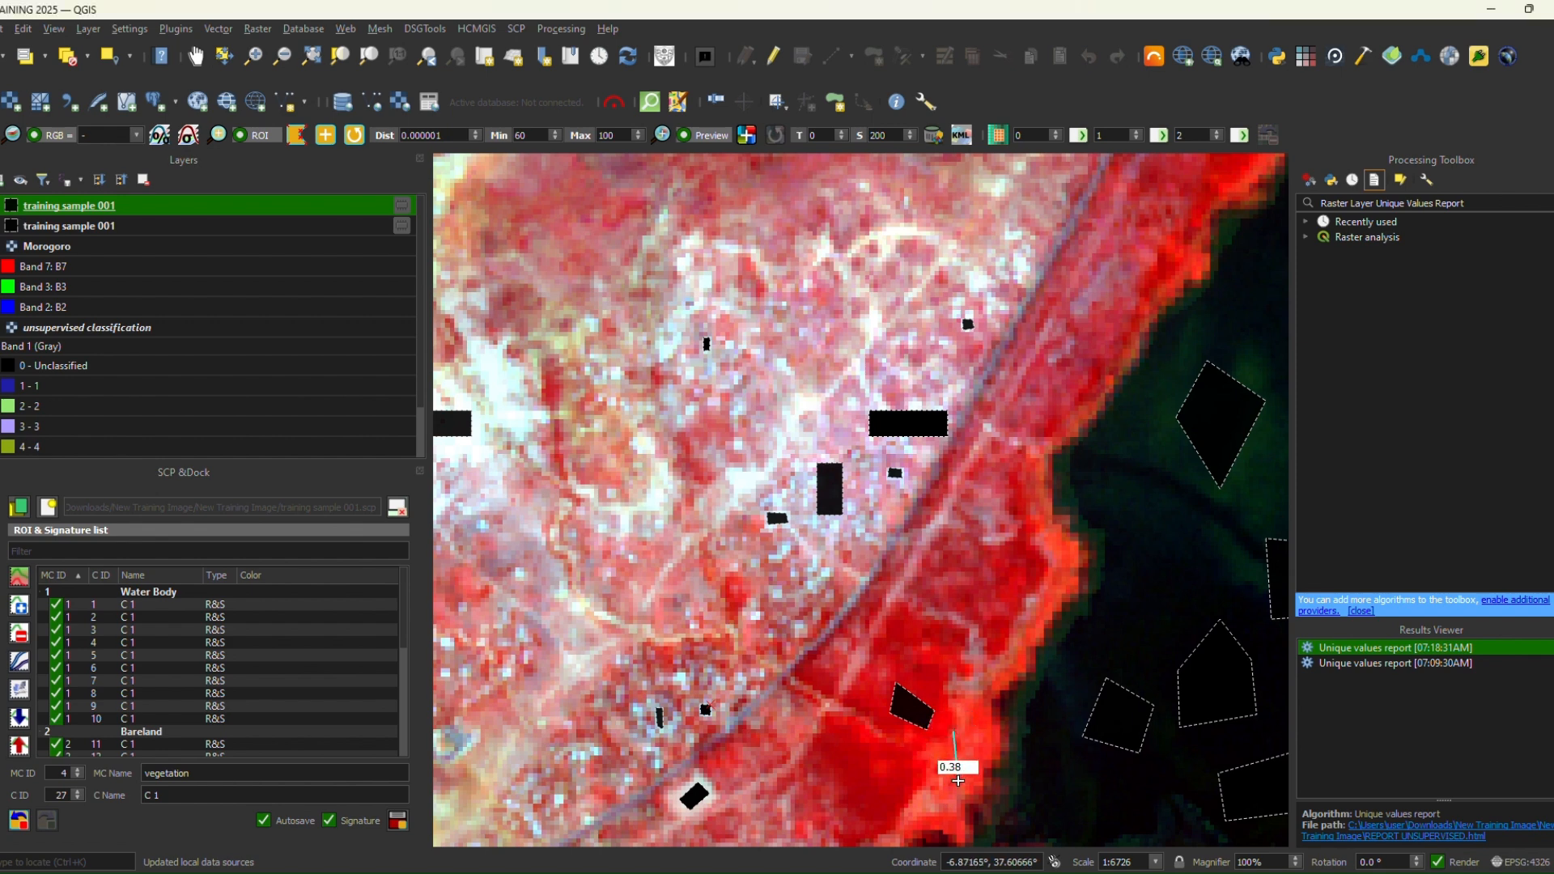
{"action": "left_click", "coordinate": [957, 780]}
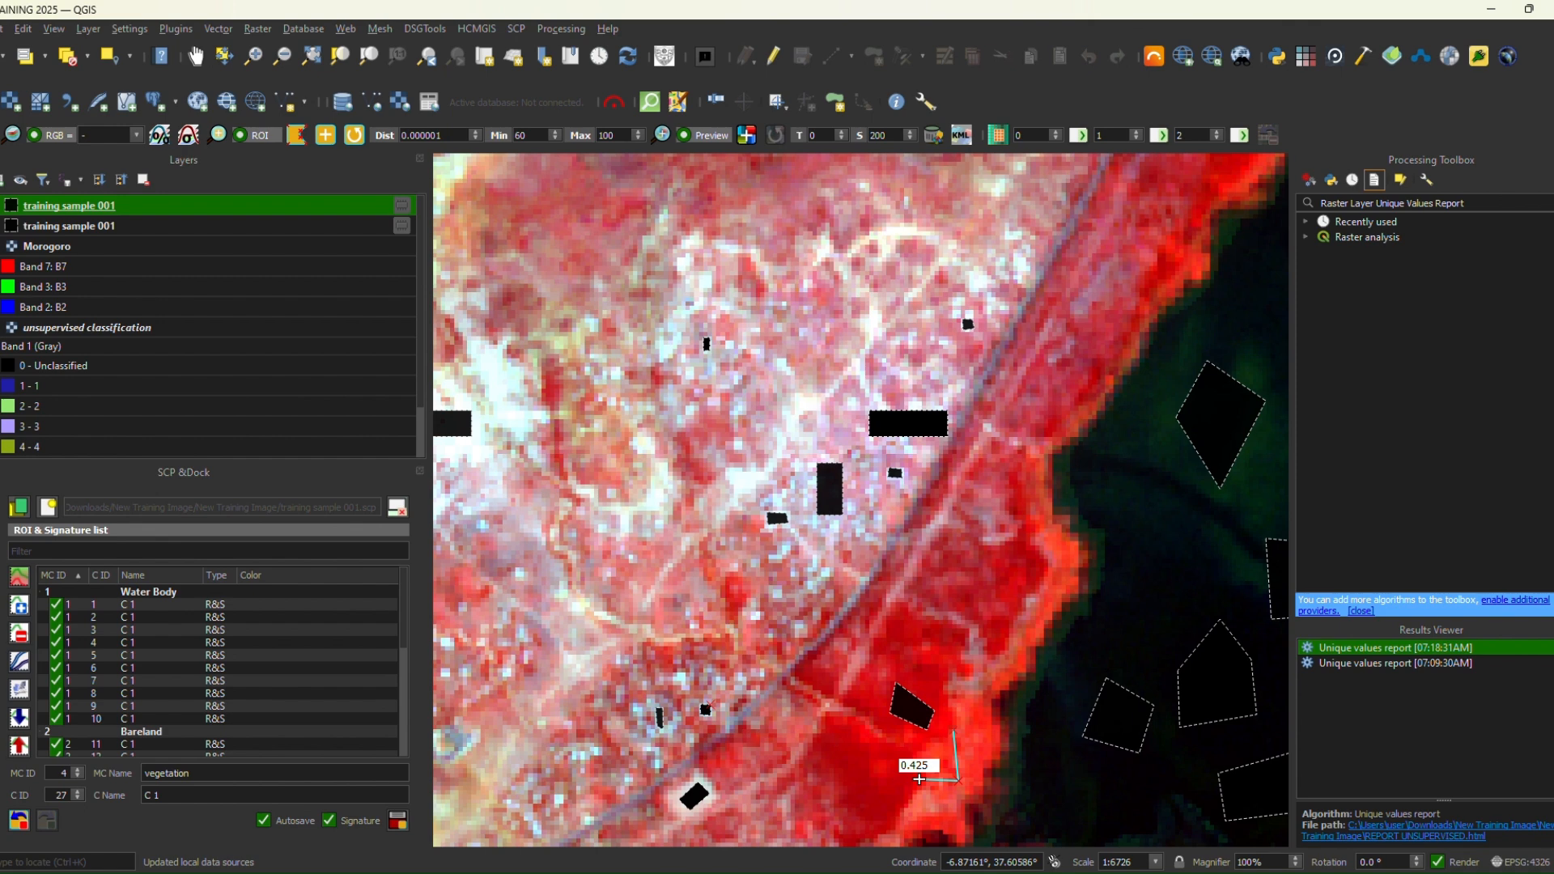
{"action": "left_click", "coordinate": [920, 779]}
{"action": "right_click", "coordinate": [922, 749]}
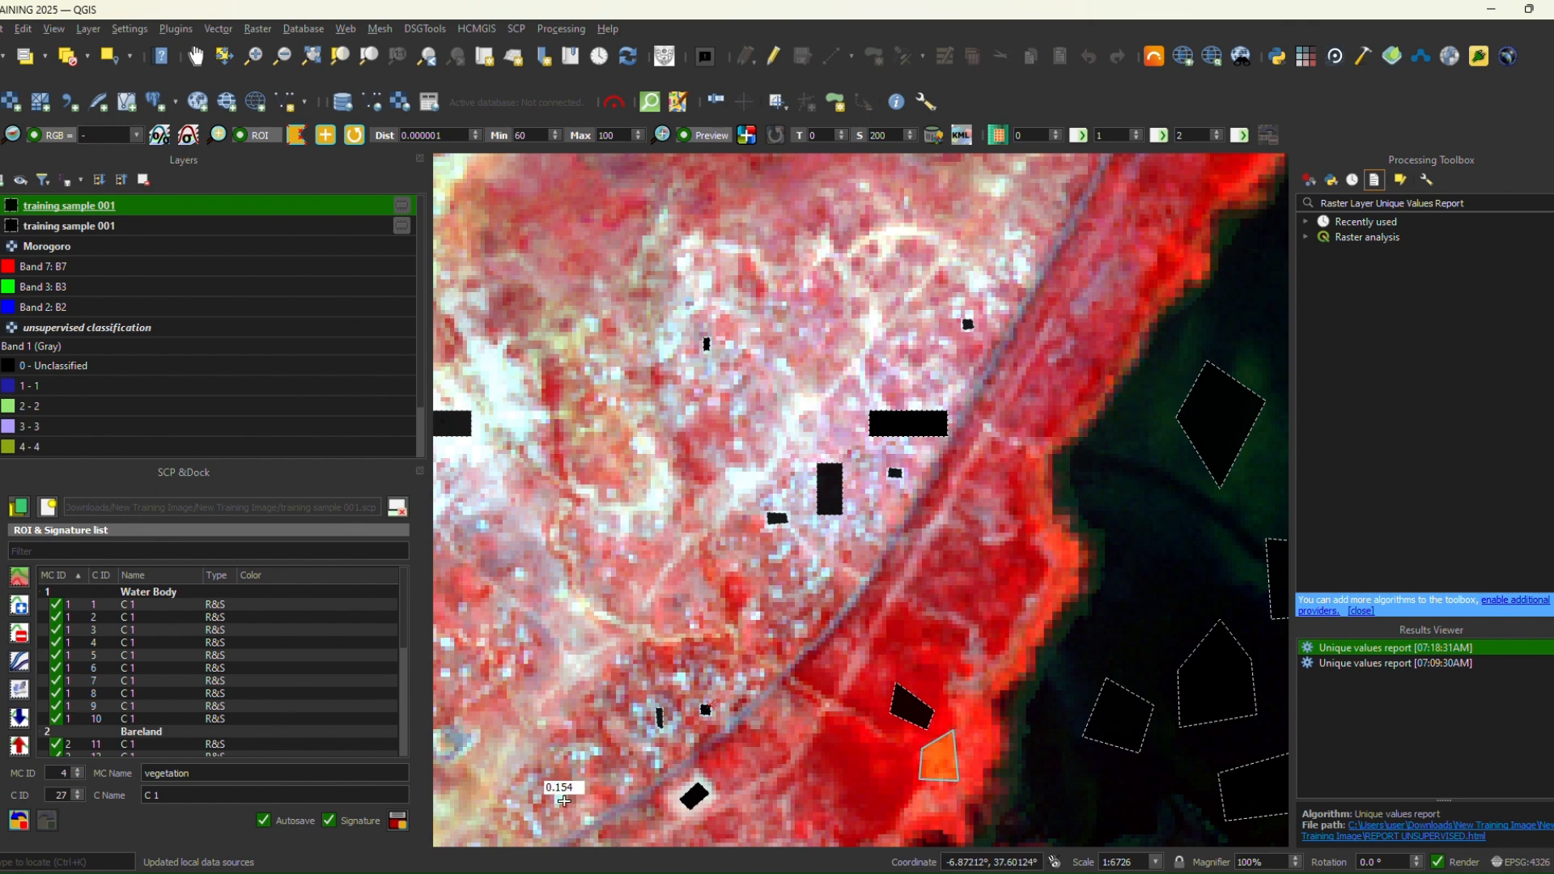
{"action": "left_click", "coordinate": [397, 821]}
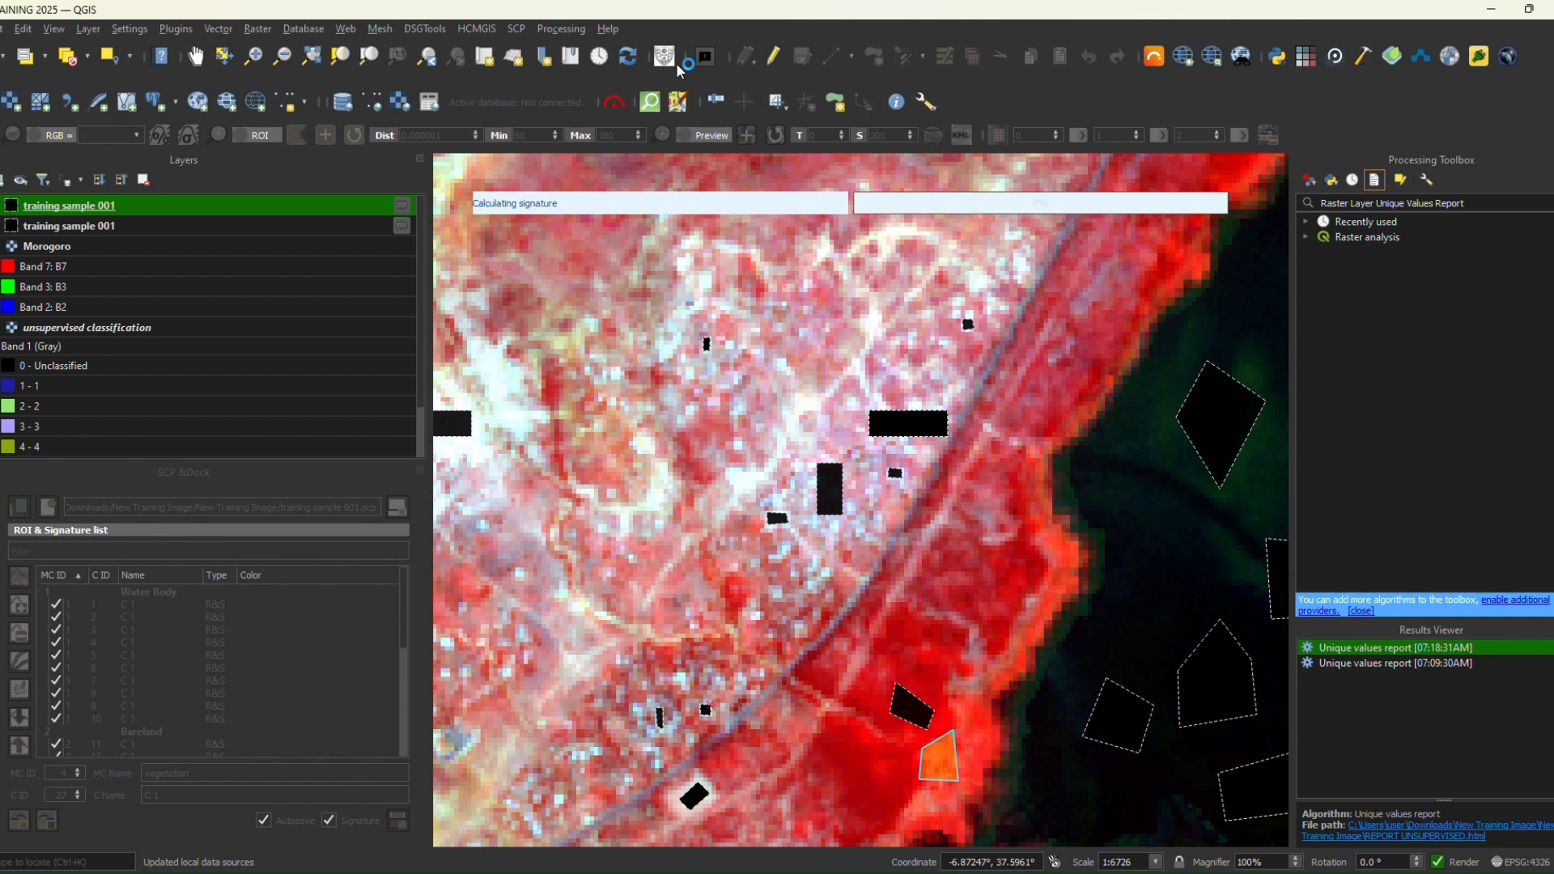
- Draw a tall, narrow ROI polygon in the bright red strip west of the water's northern tip and save it as vegetation
{"action": "left_click", "coordinate": [195, 56]}
{"action": "left_click_drag", "start_coordinate": [1101, 367], "coordinate": [680, 780]}
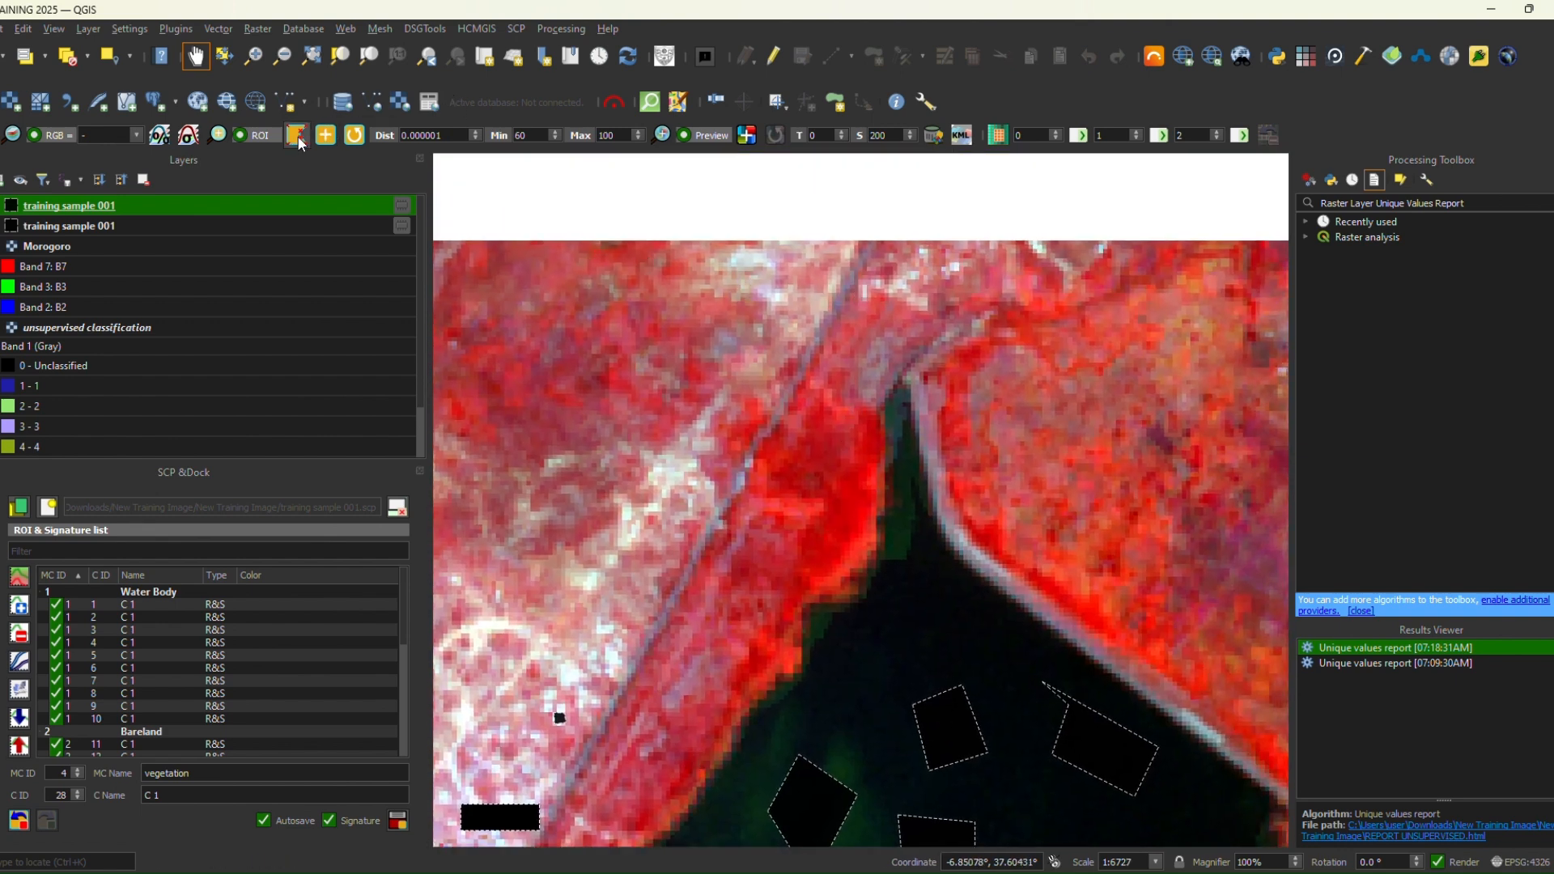
{"action": "left_click", "coordinate": [305, 144]}
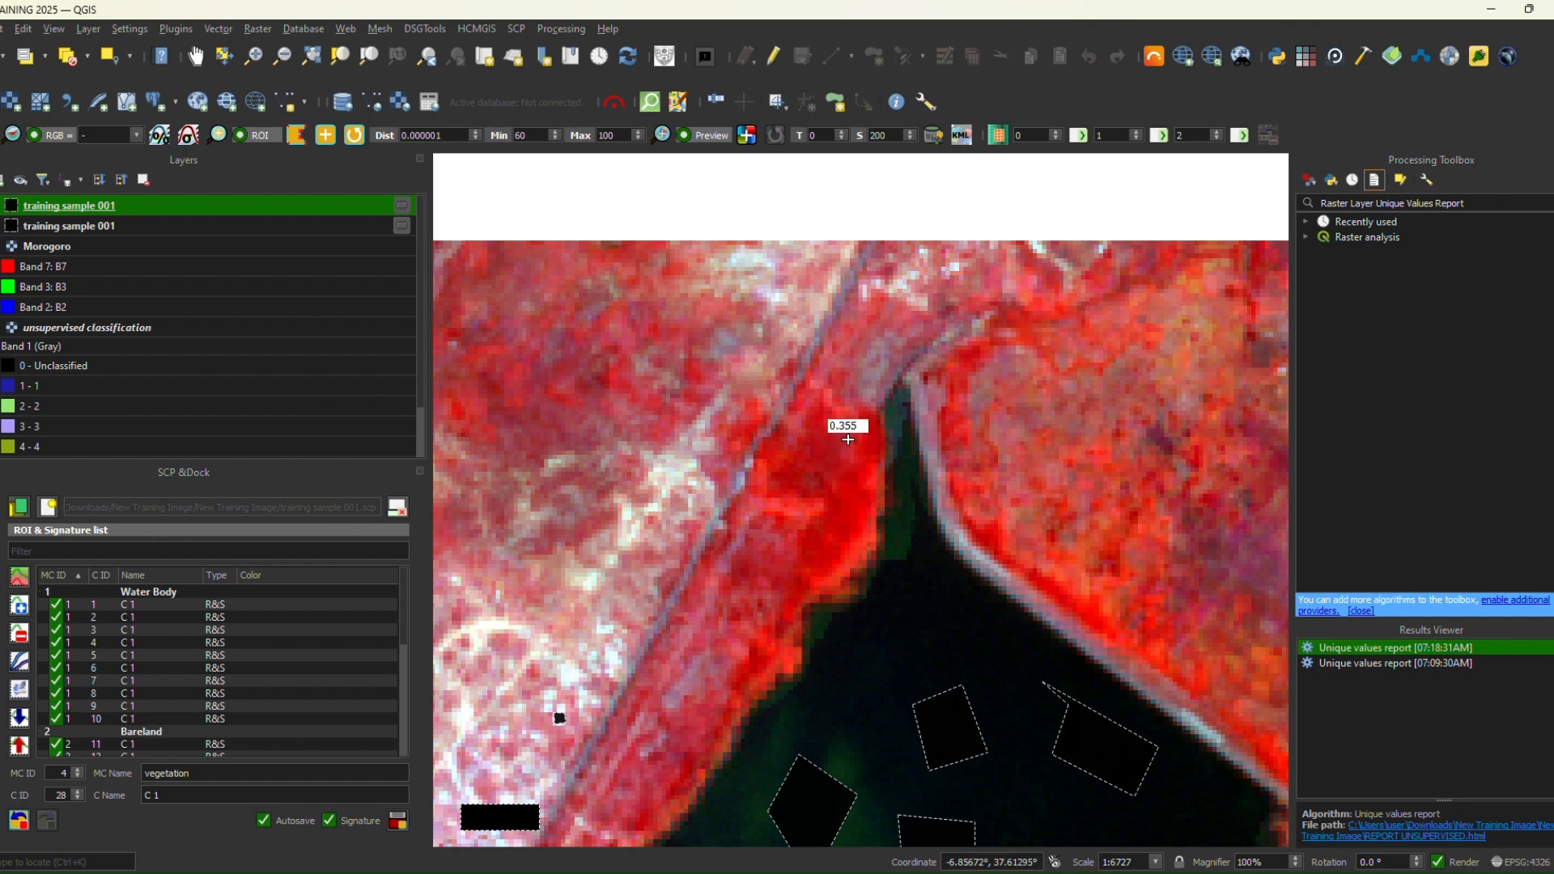
{"action": "left_click", "coordinate": [870, 516]}
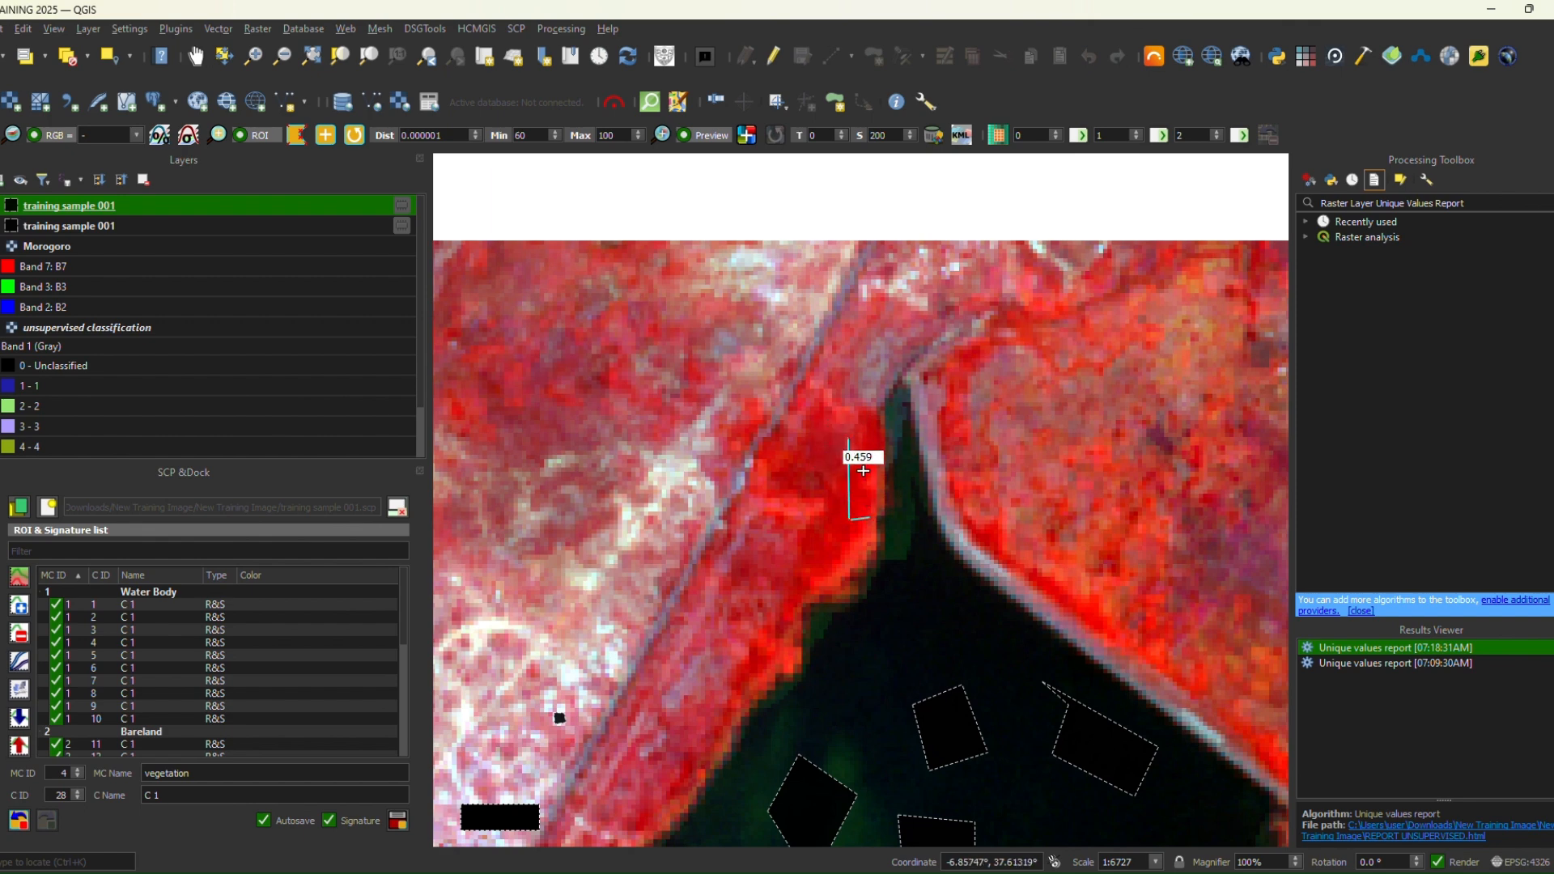
{"action": "right_click", "coordinate": [869, 427]}
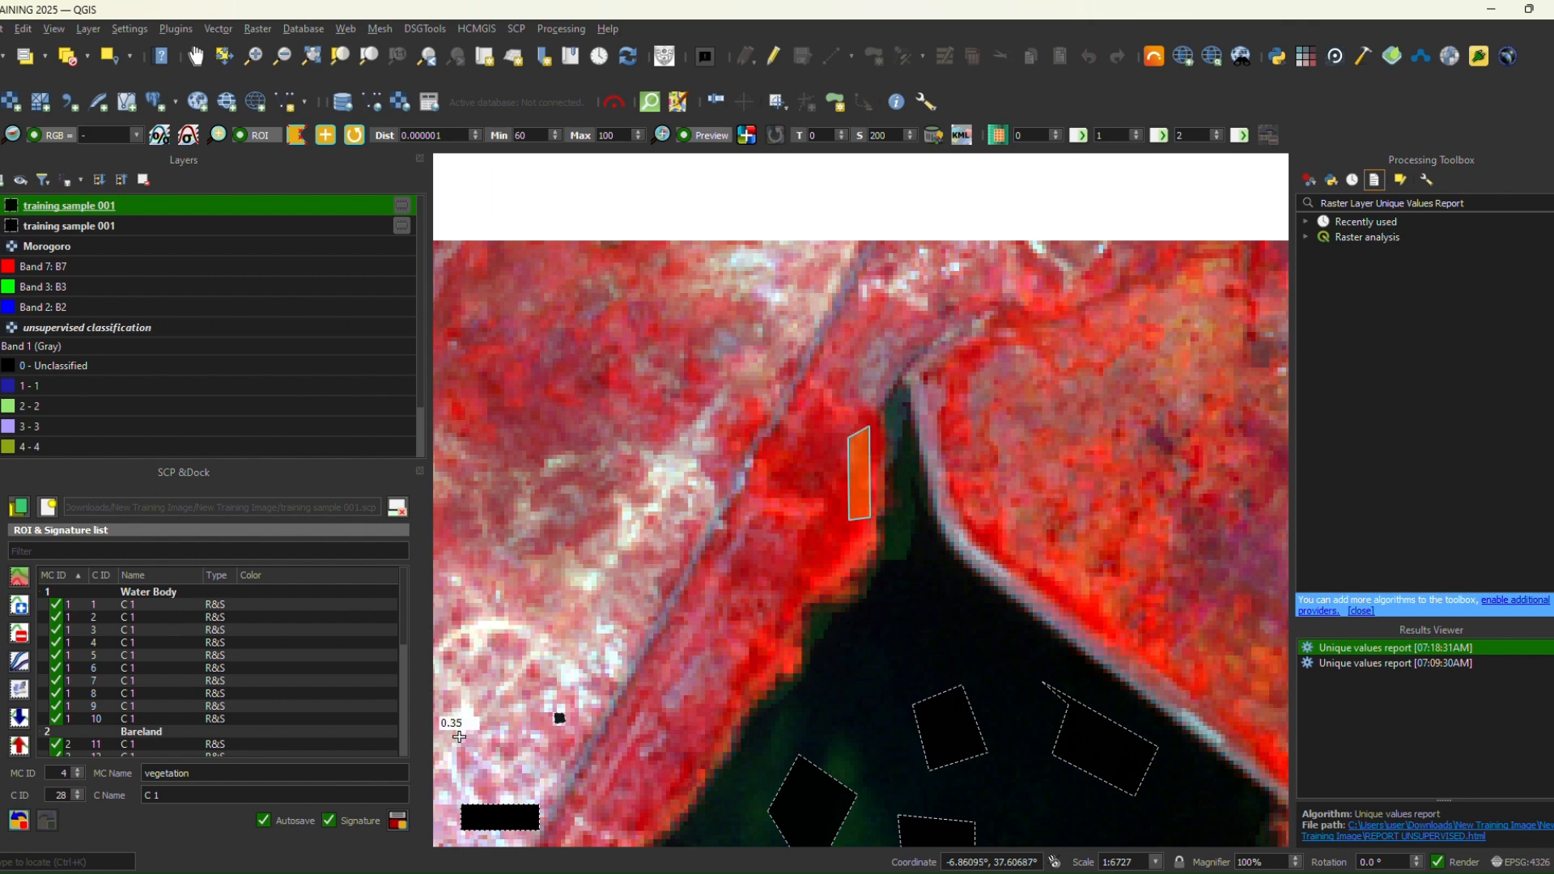
{"action": "left_click", "coordinate": [398, 822]}
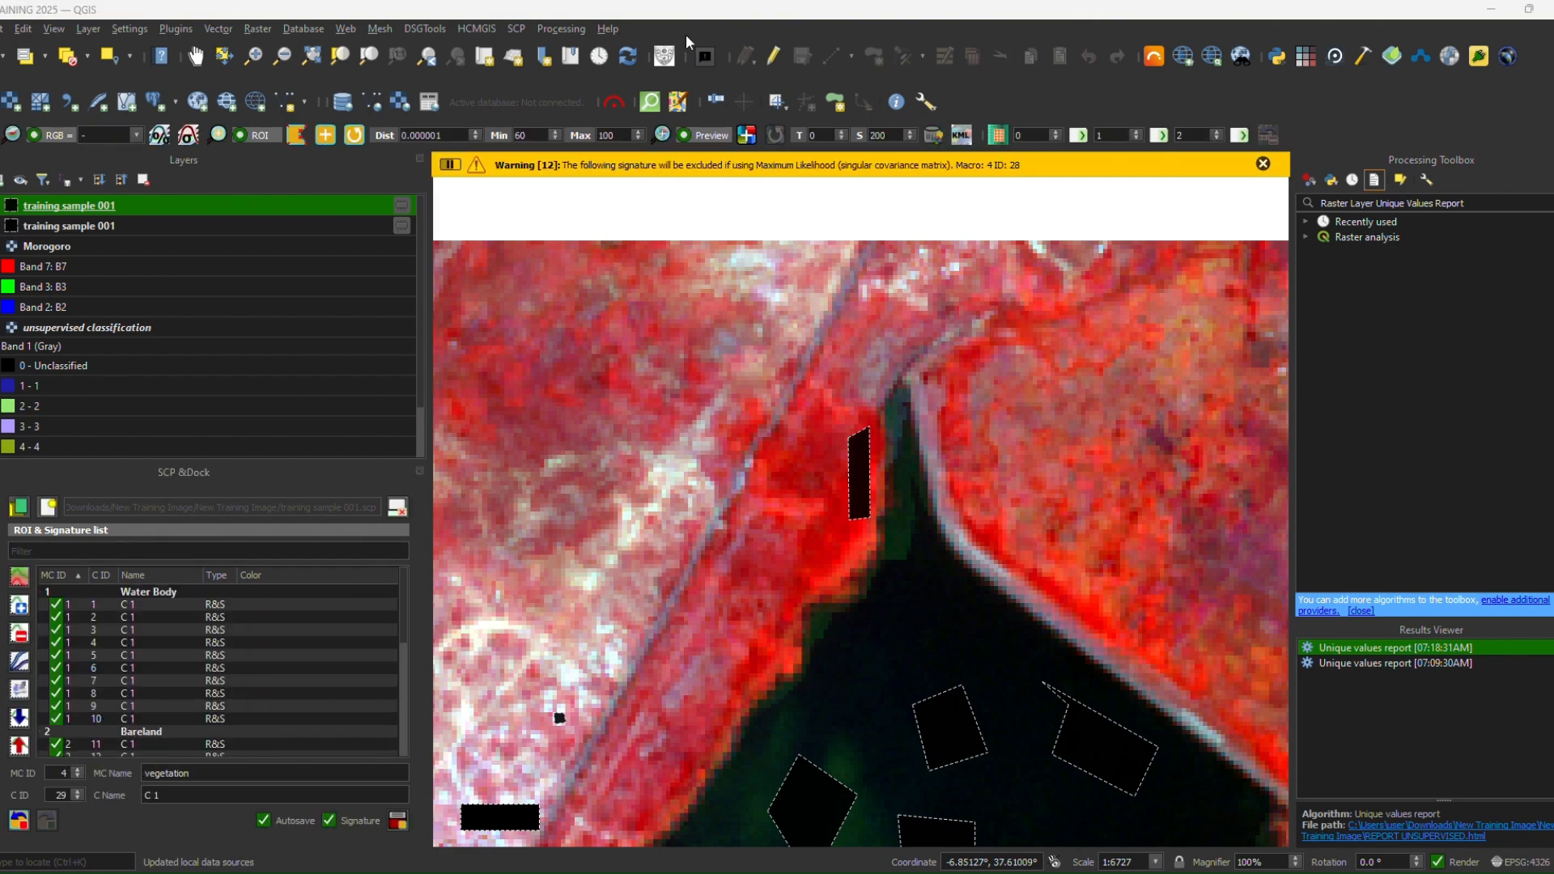
- Draw a four-cornered ROI polygon in the red area east of the water, beside the grey embankment's southeastern end, and save it as vegetation
{"action": "left_click", "coordinate": [197, 57]}
{"action": "left_click_drag", "start_coordinate": [1002, 577], "coordinate": [697, 416]}
{"action": "left_click_drag", "start_coordinate": [1186, 804], "coordinate": [1110, 514]}
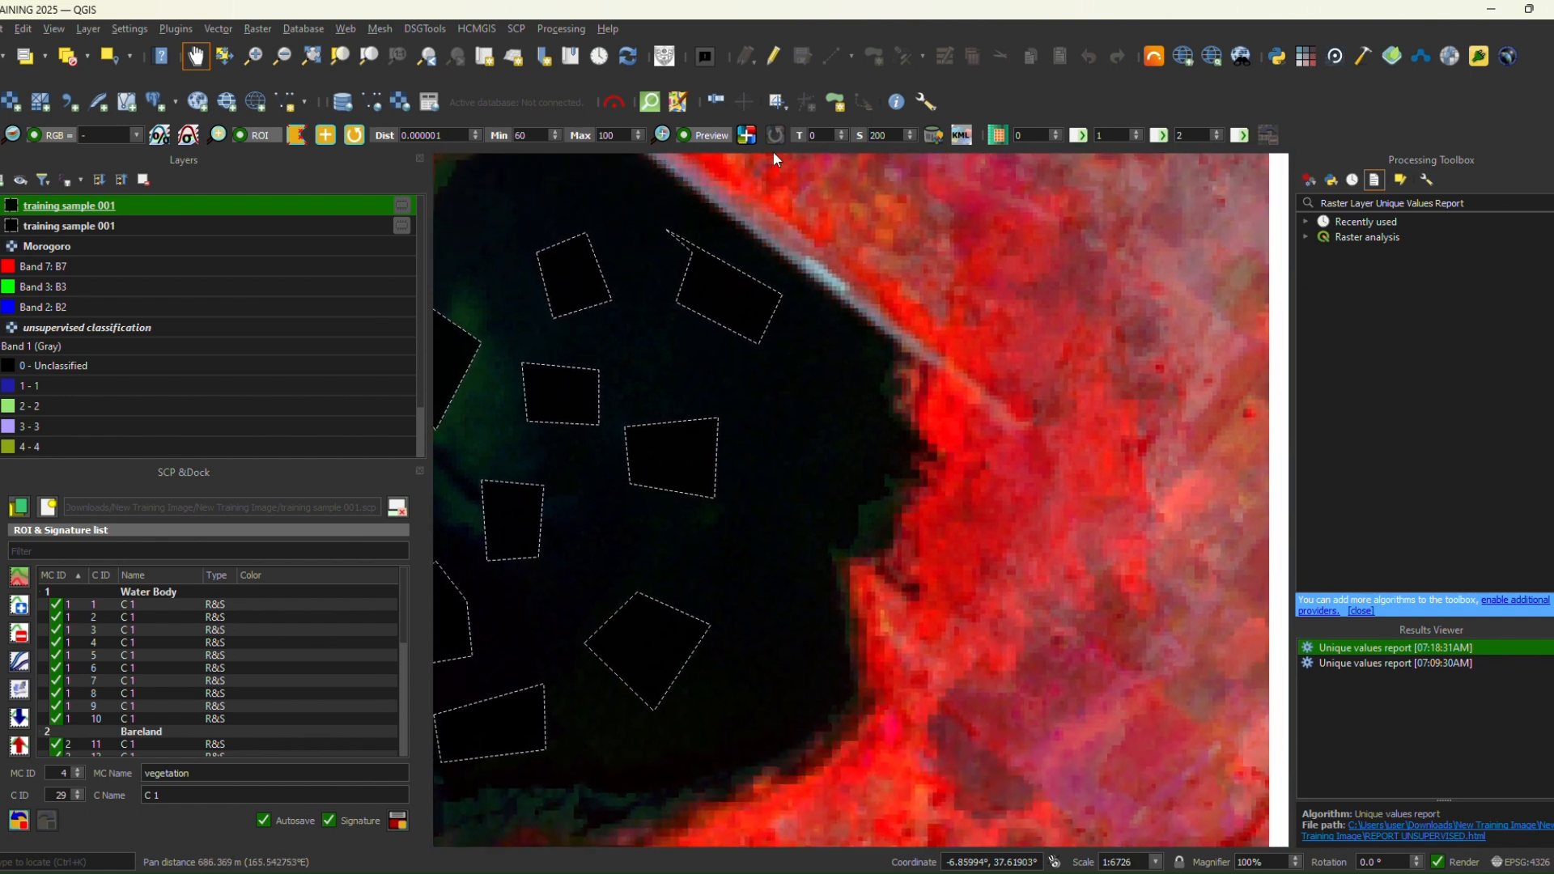
{"action": "left_click", "coordinate": [299, 135]}
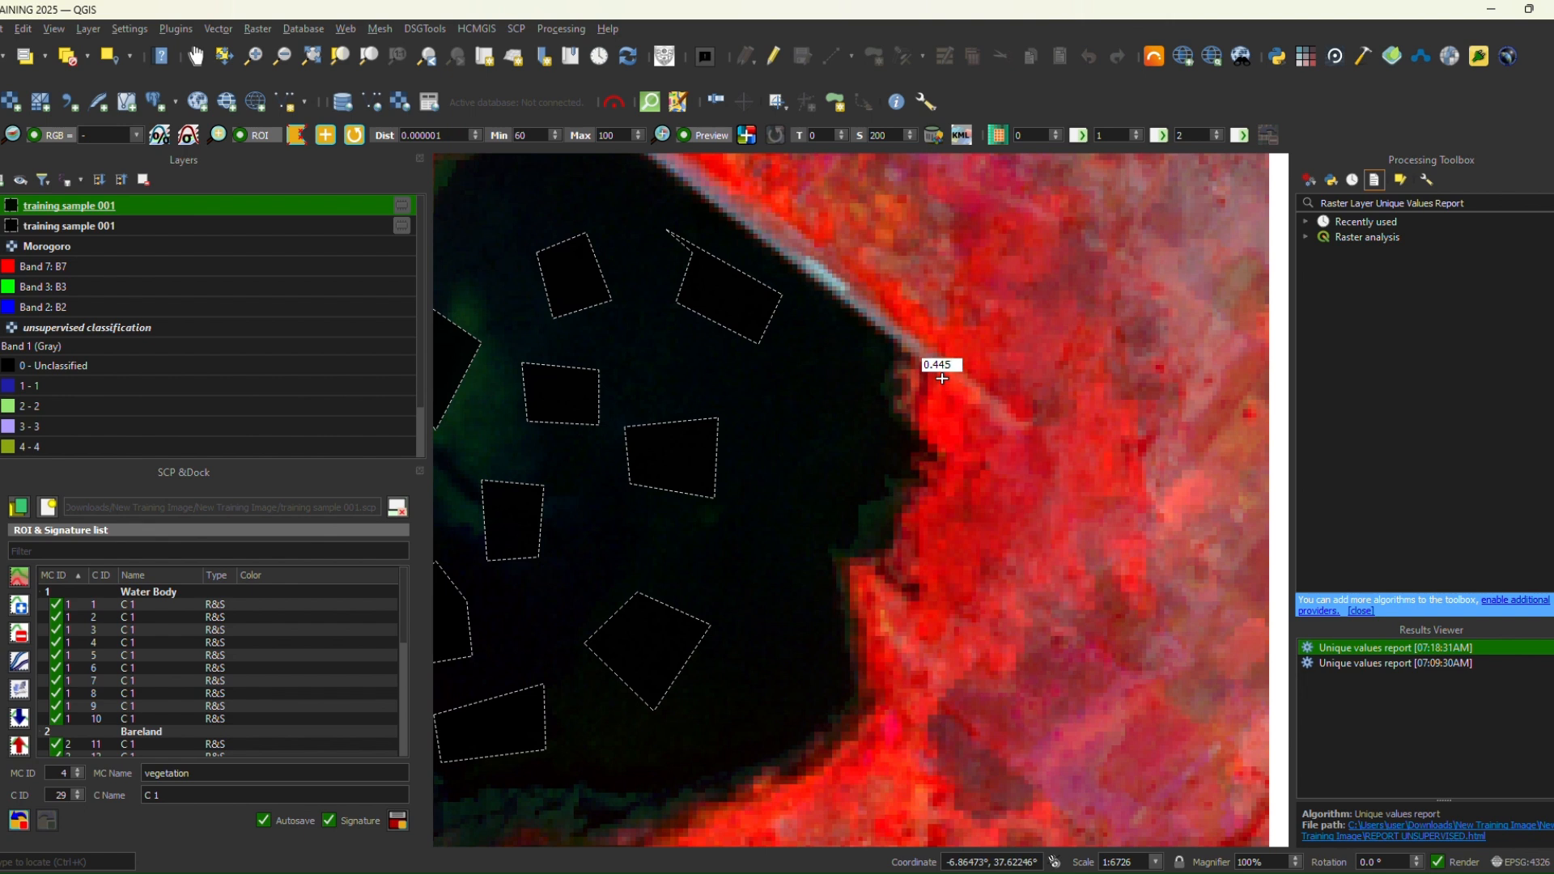
{"action": "left_click", "coordinate": [924, 434]}
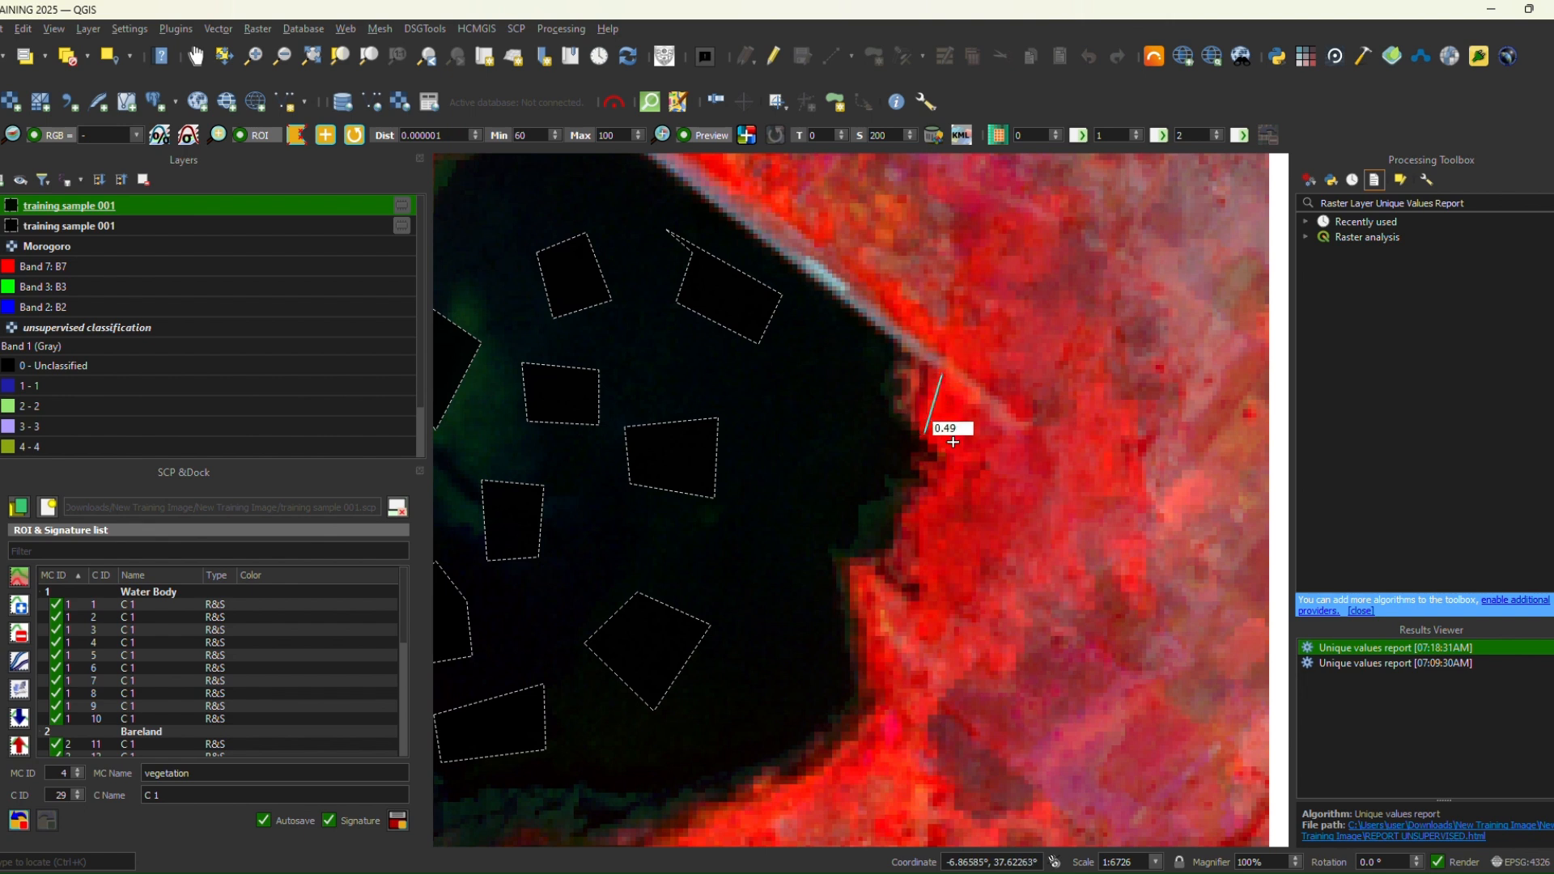
{"action": "left_click", "coordinate": [959, 445]}
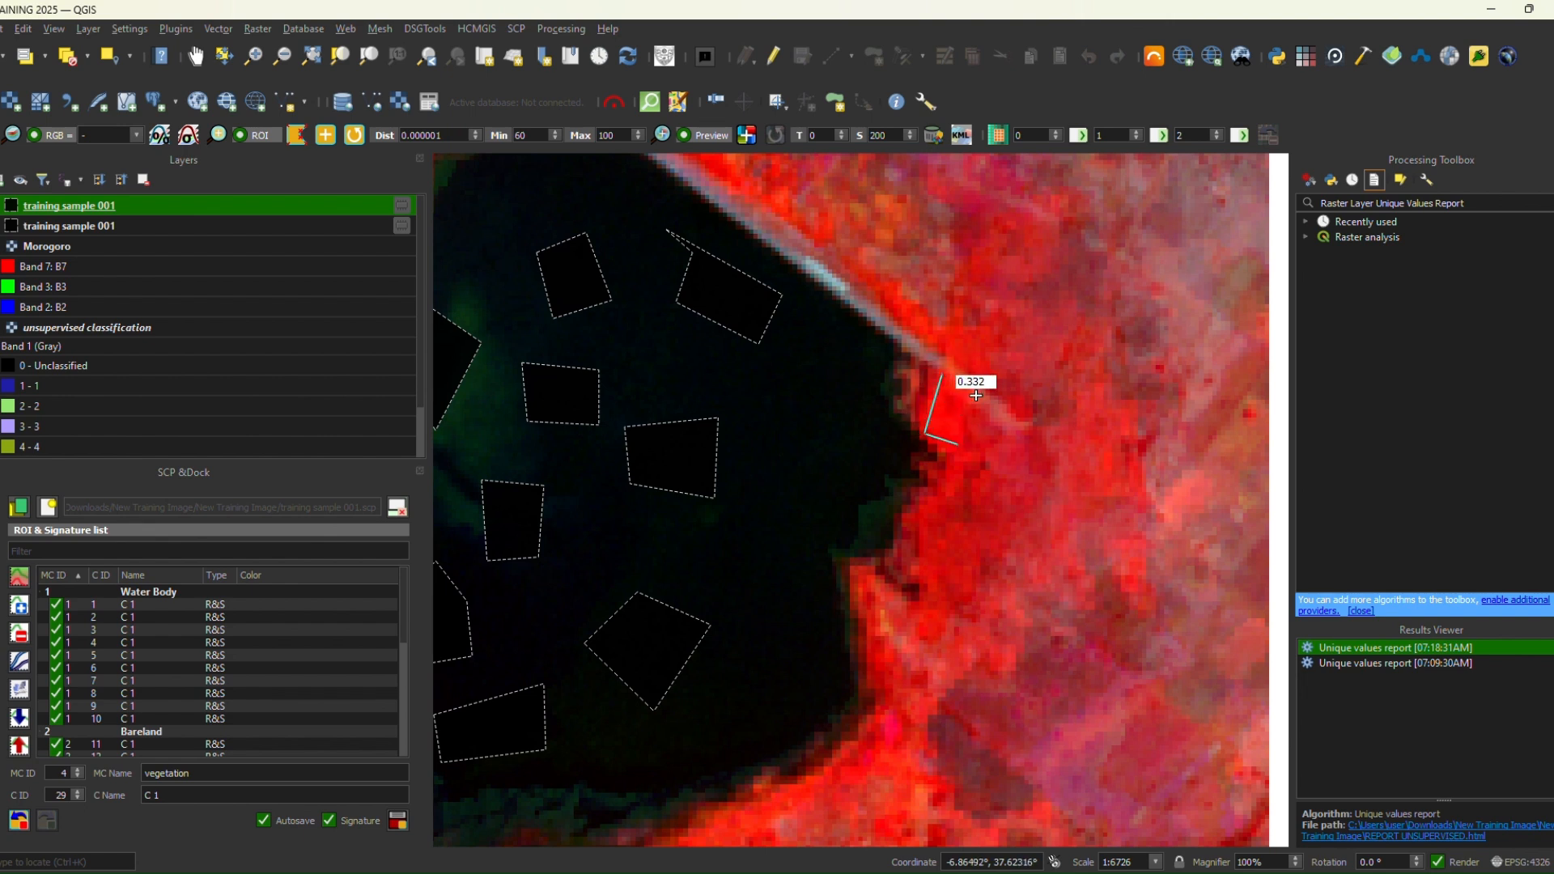
{"action": "right_click", "coordinate": [976, 396]}
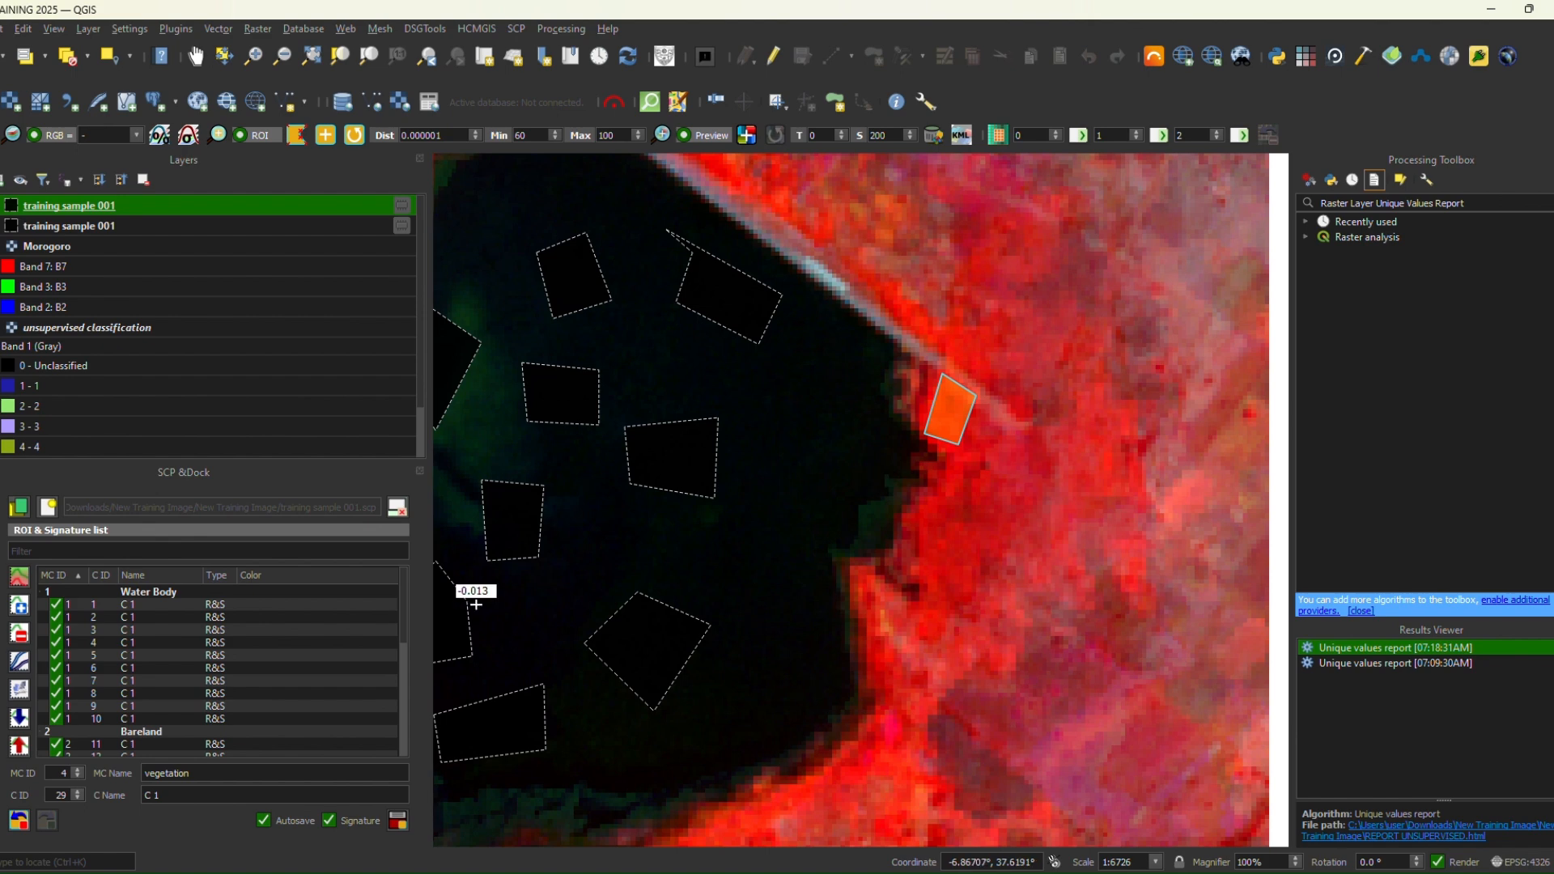
{"action": "left_click", "coordinate": [399, 820]}
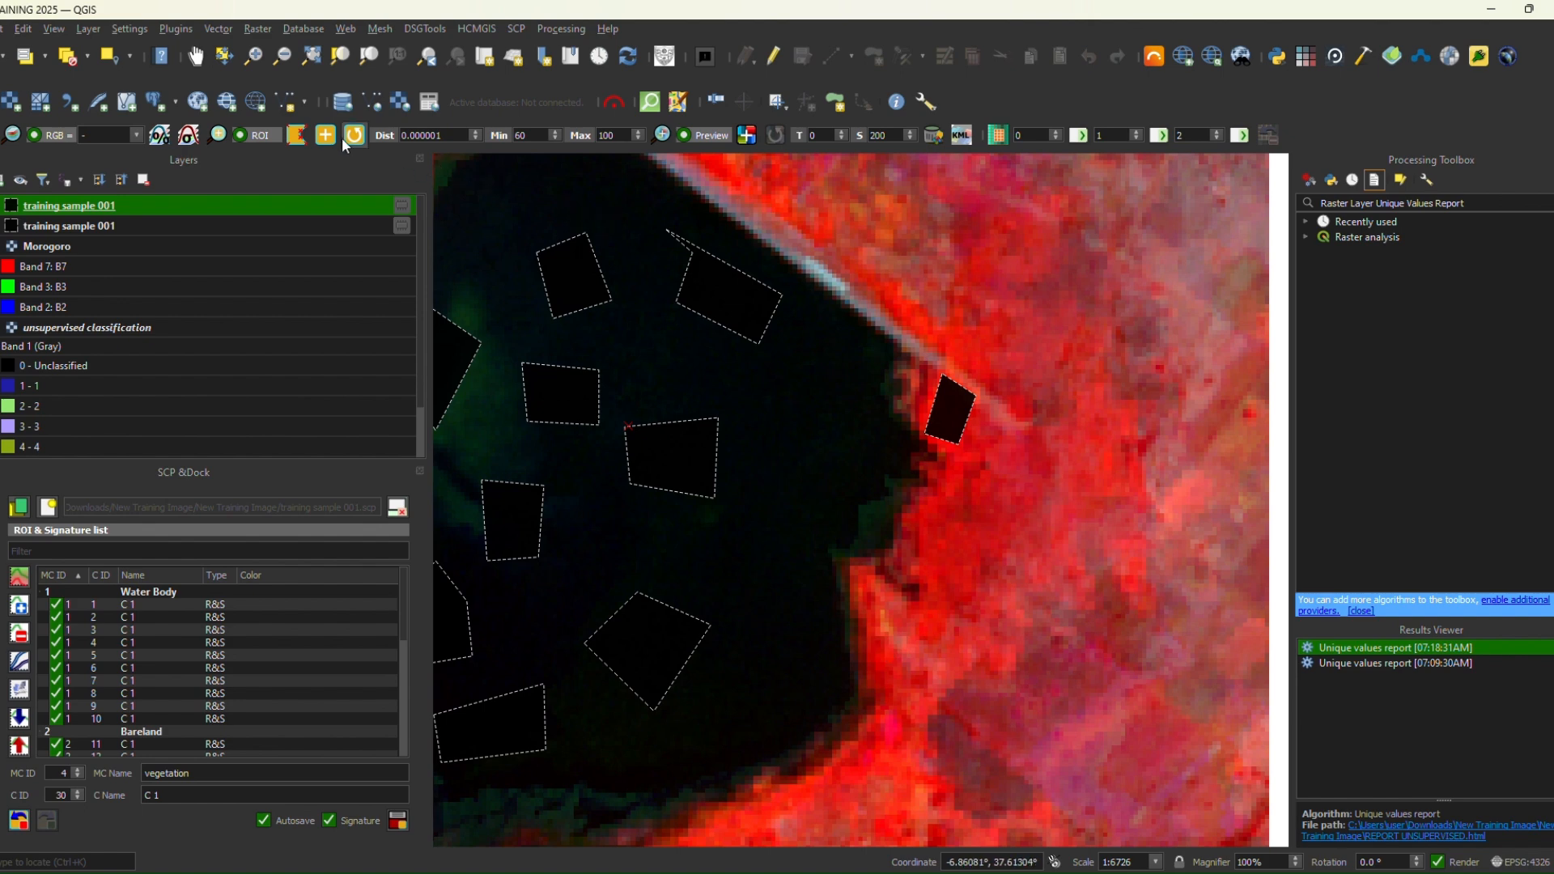
- Draw a small, flat four-cornered ROI polygon in the red strip along the water's southern shore and save it as vegetation
{"action": "left_click", "coordinate": [195, 57]}
{"action": "left_click_drag", "start_coordinate": [894, 681], "coordinate": [955, 308]}
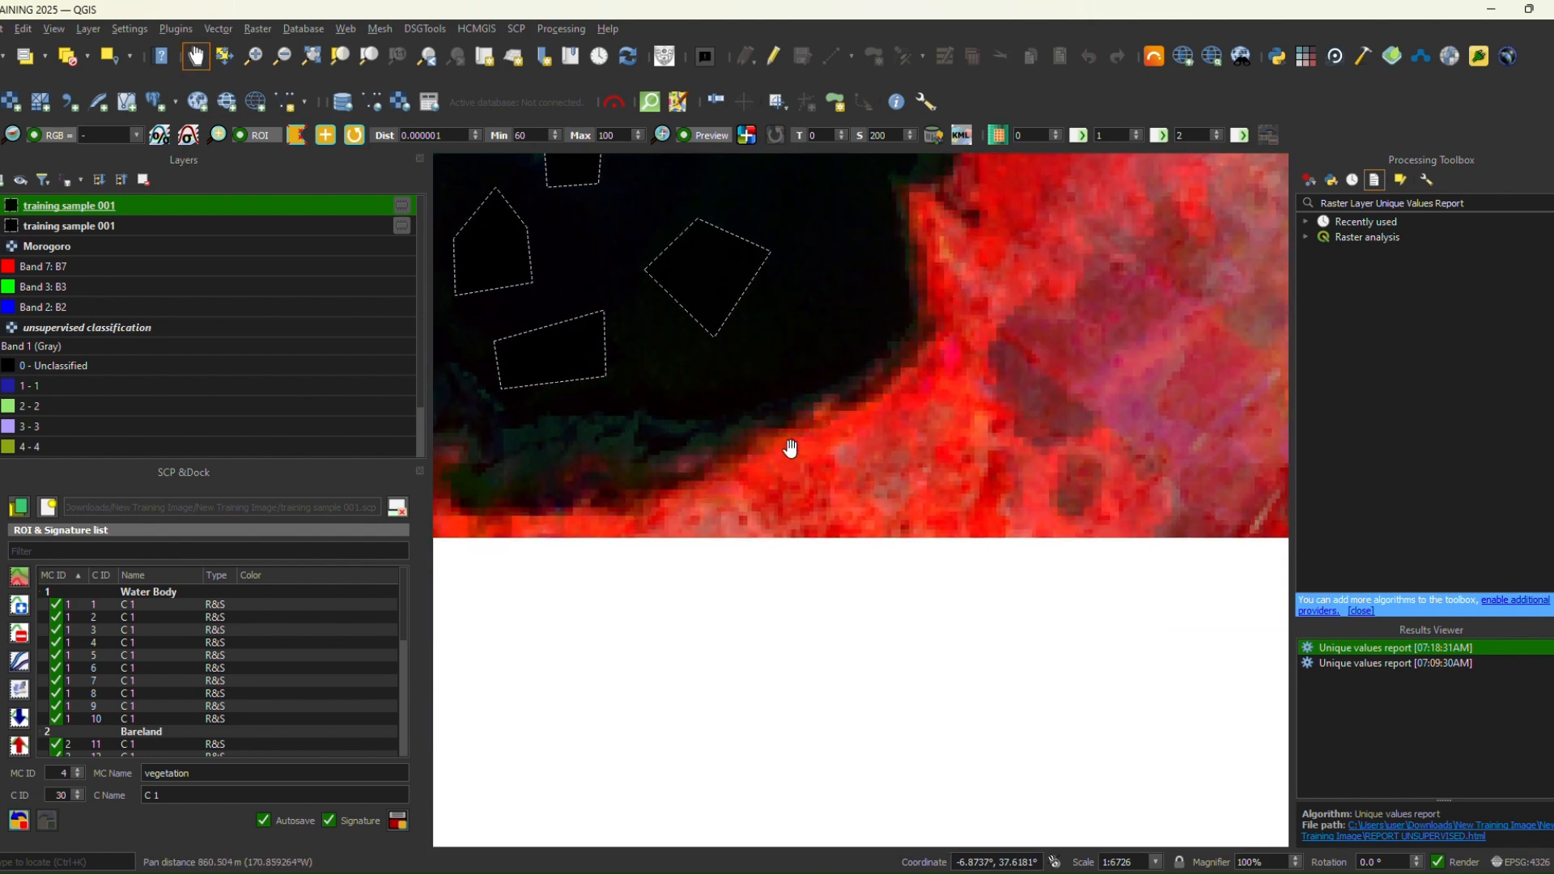
{"action": "scroll", "coordinate": [791, 447], "scroll_direction": "up", "scroll_amount": 2}
{"action": "scroll", "coordinate": [790, 447], "scroll_direction": "down", "scroll_amount": 6}
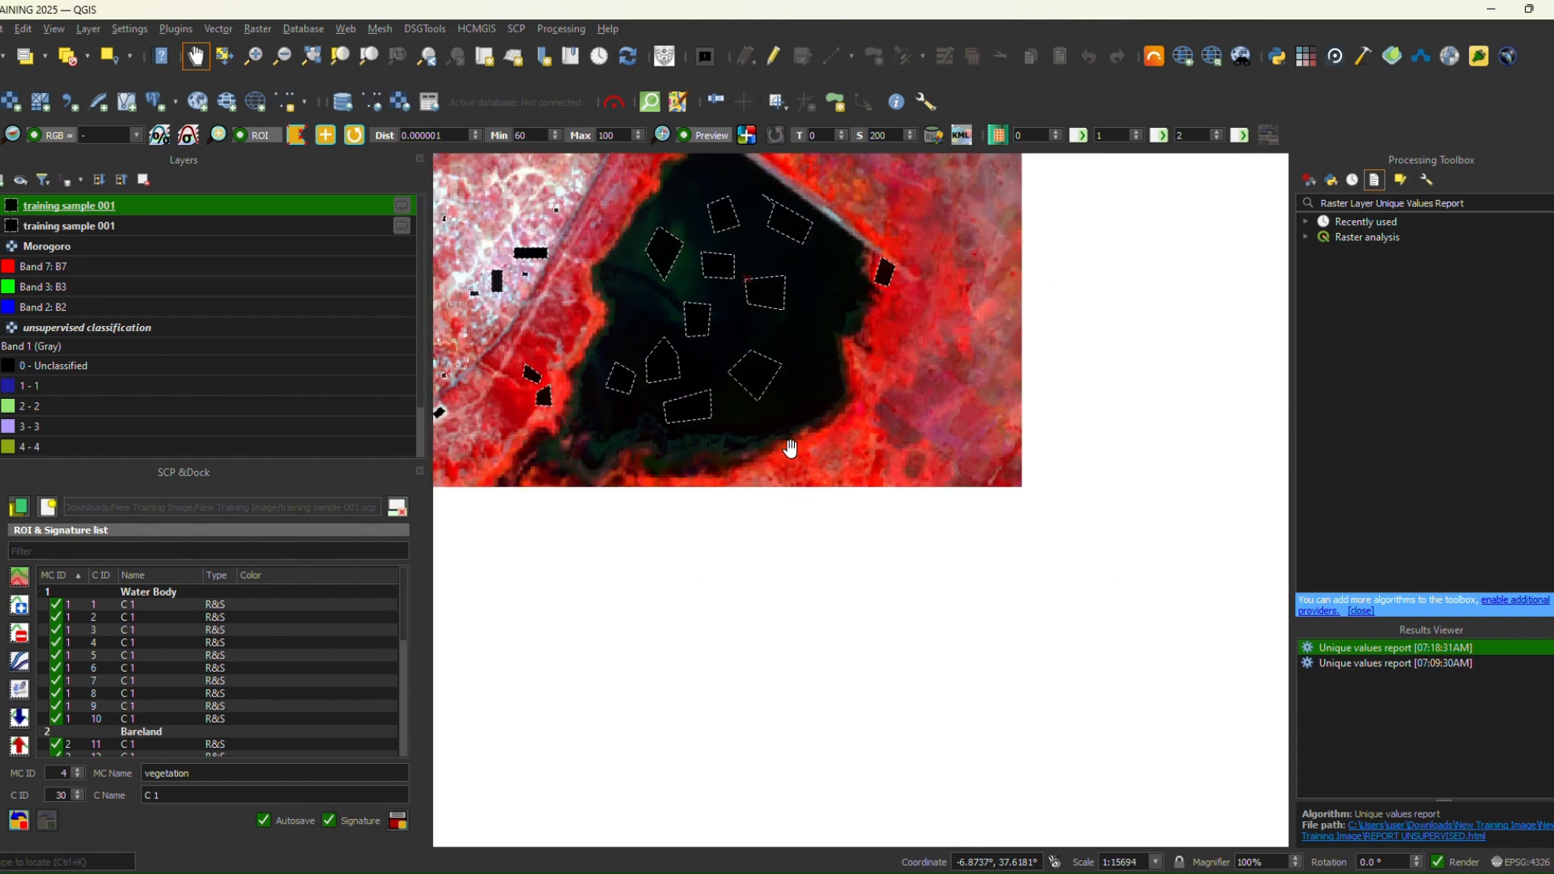
{"action": "left_click_drag", "start_coordinate": [957, 367], "coordinate": [989, 653]}
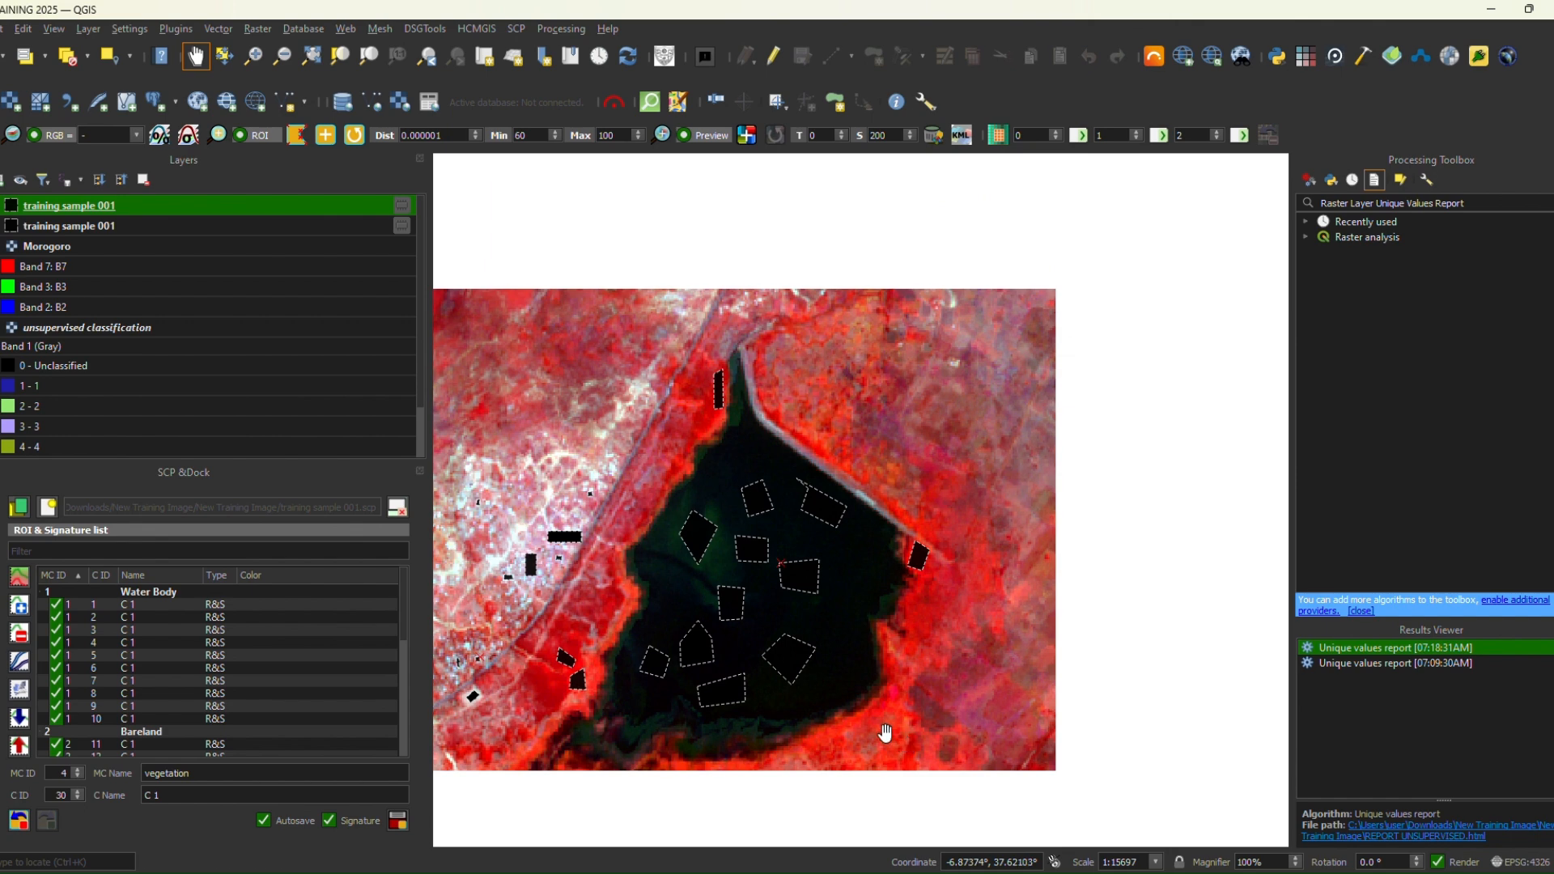
{"action": "left_click_drag", "start_coordinate": [884, 672], "coordinate": [899, 461]}
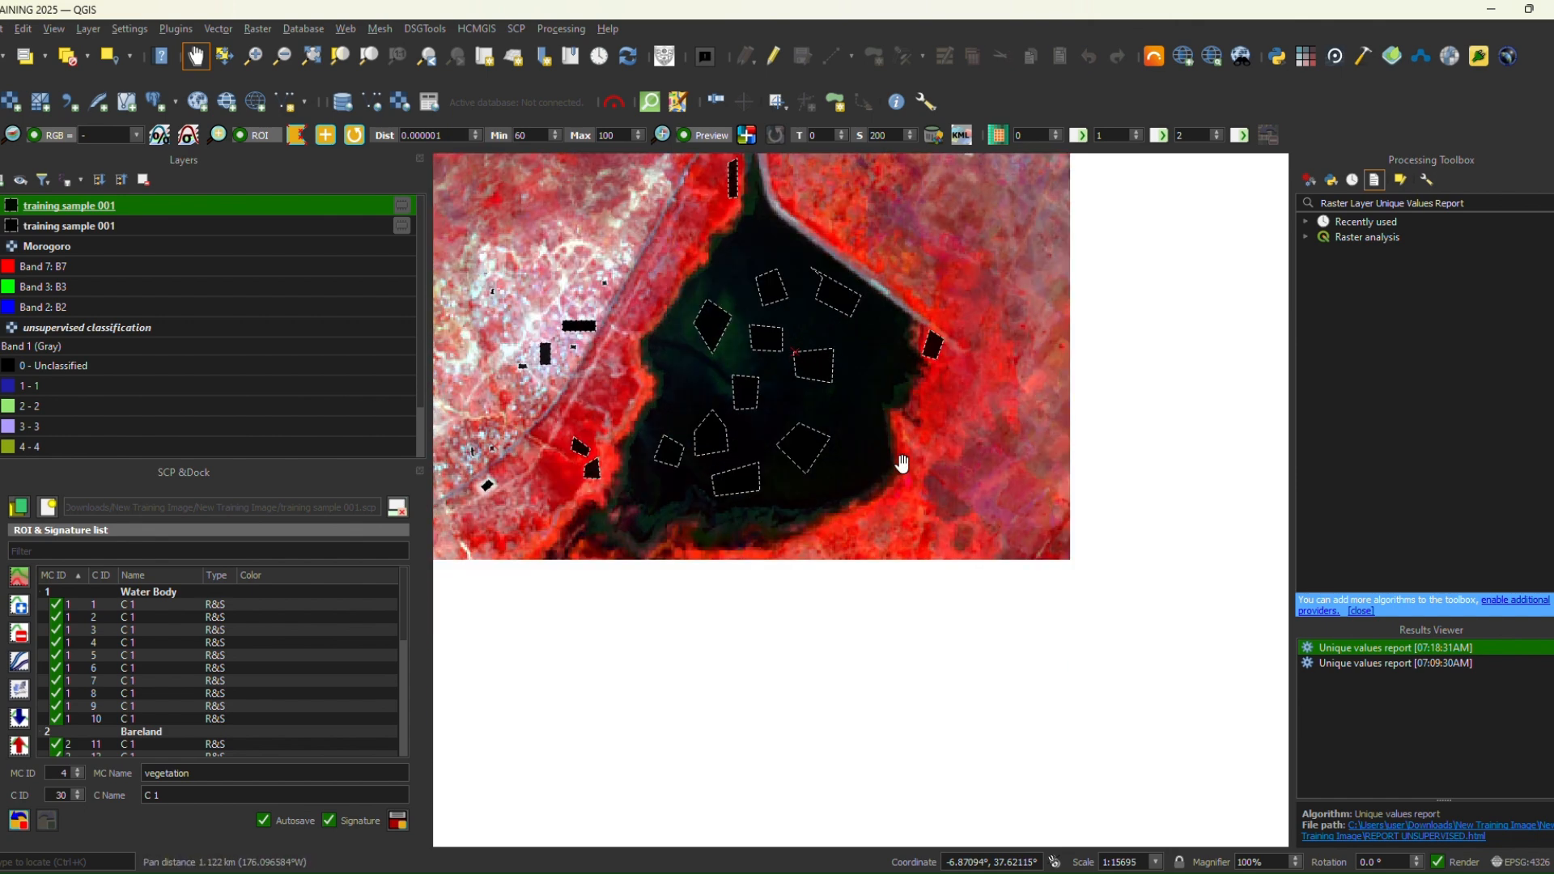
{"action": "scroll", "coordinate": [880, 510], "scroll_direction": "up", "scroll_amount": 3}
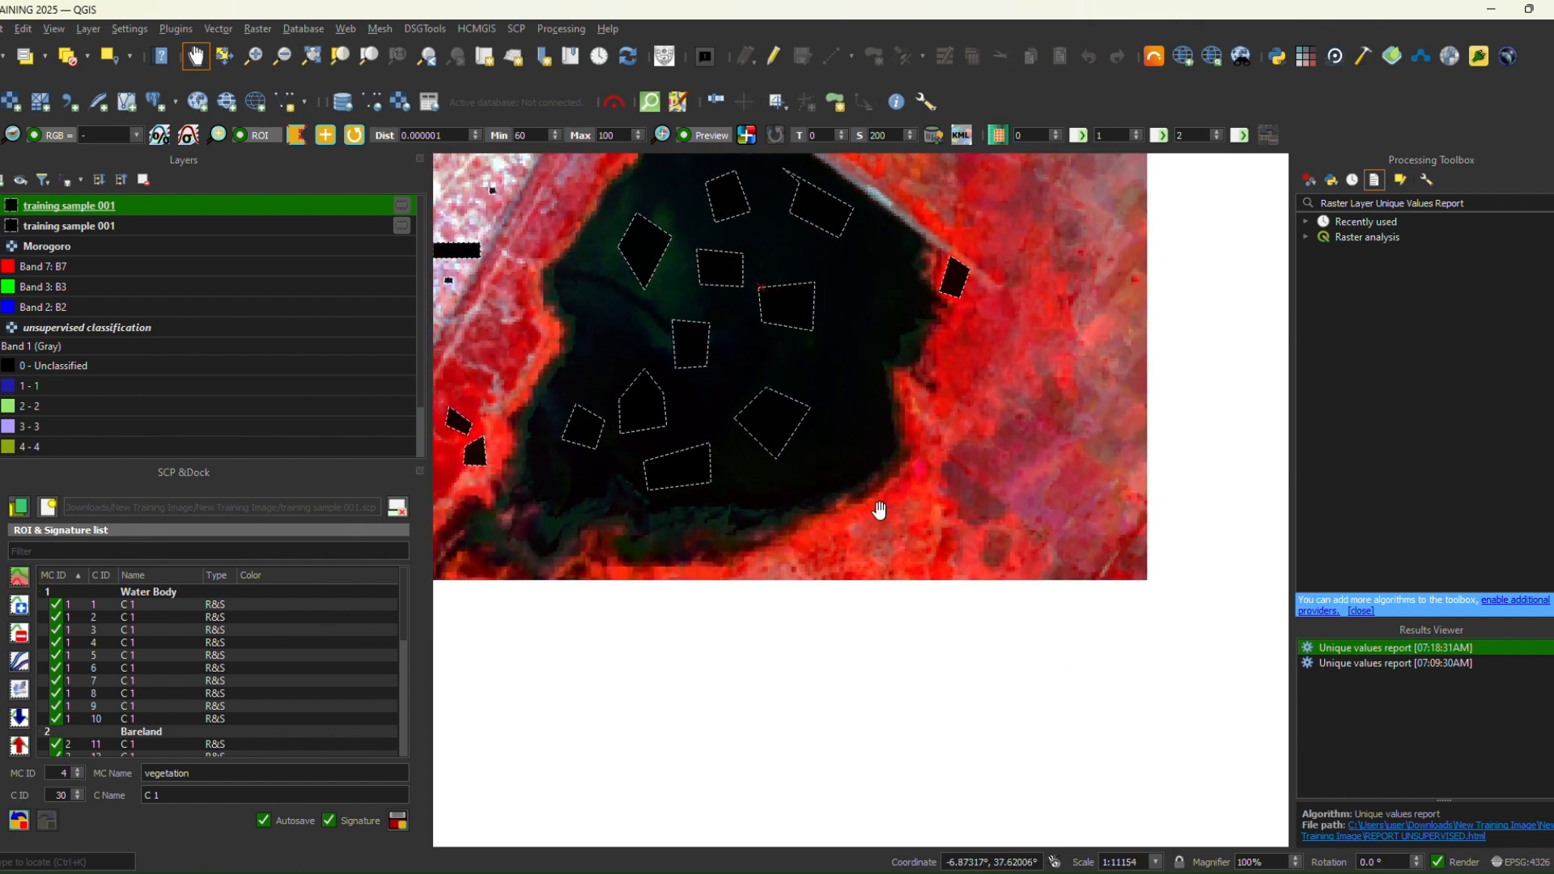
{"action": "scroll", "coordinate": [879, 510], "scroll_direction": "up", "scroll_amount": 2}
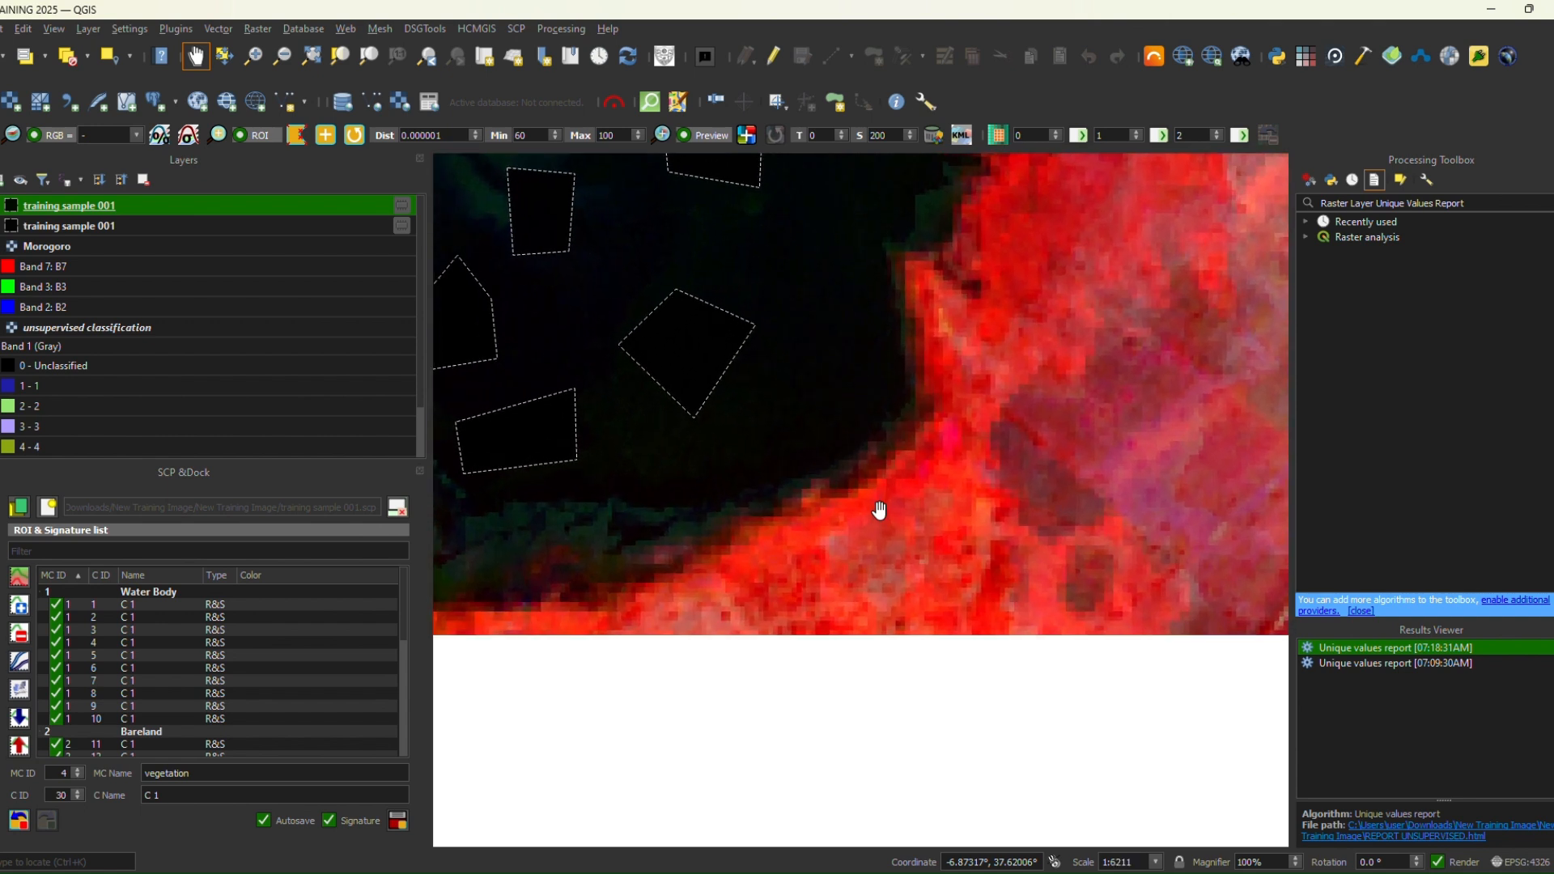
{"action": "left_click", "coordinate": [296, 136]}
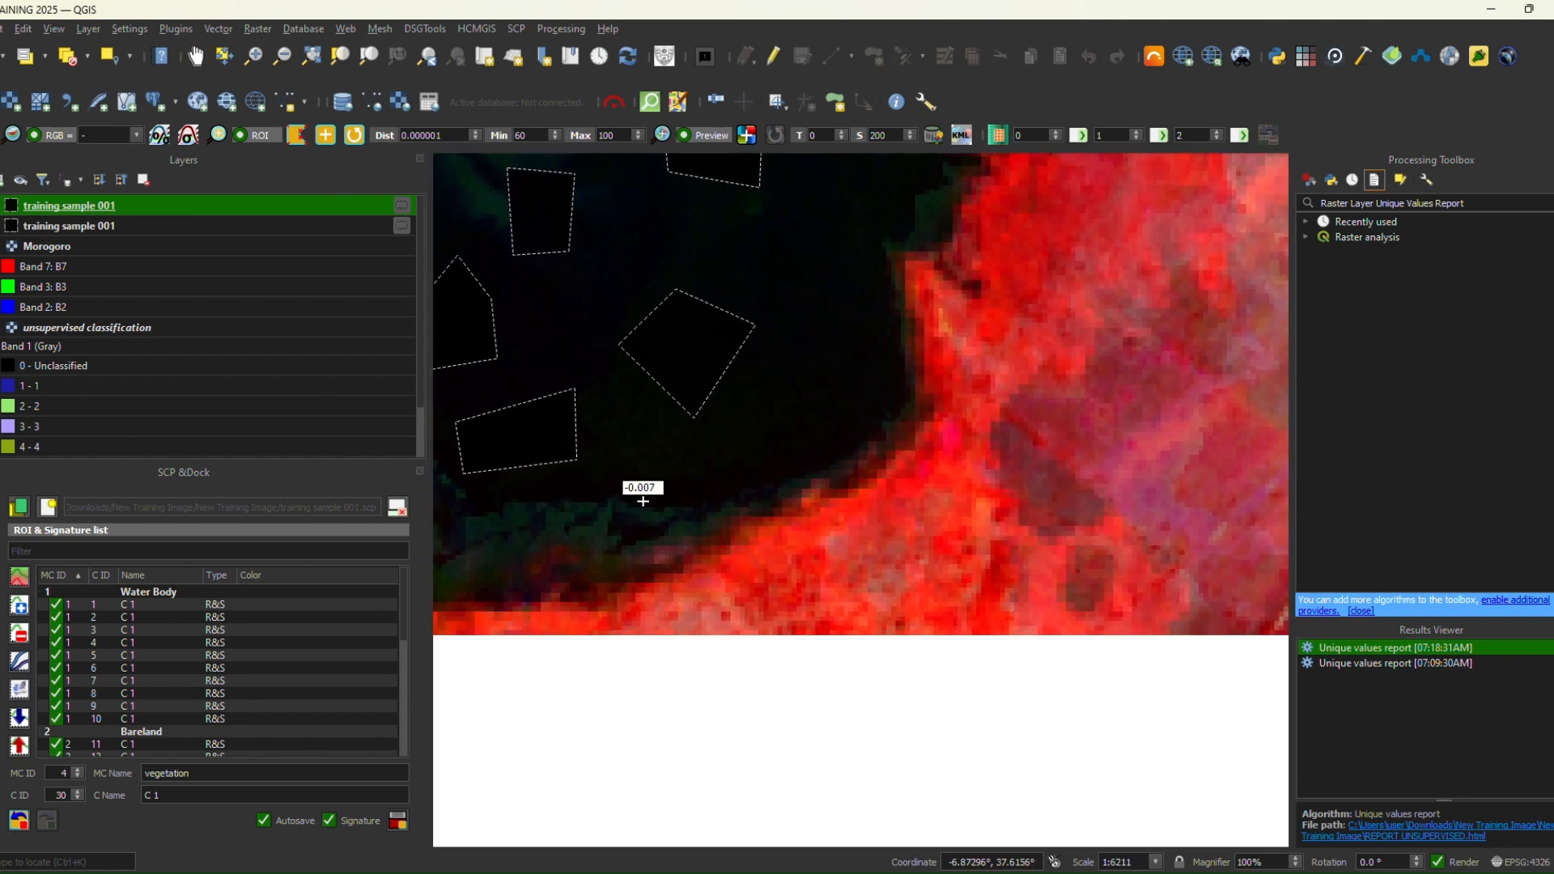
{"action": "left_click", "coordinate": [757, 537]}
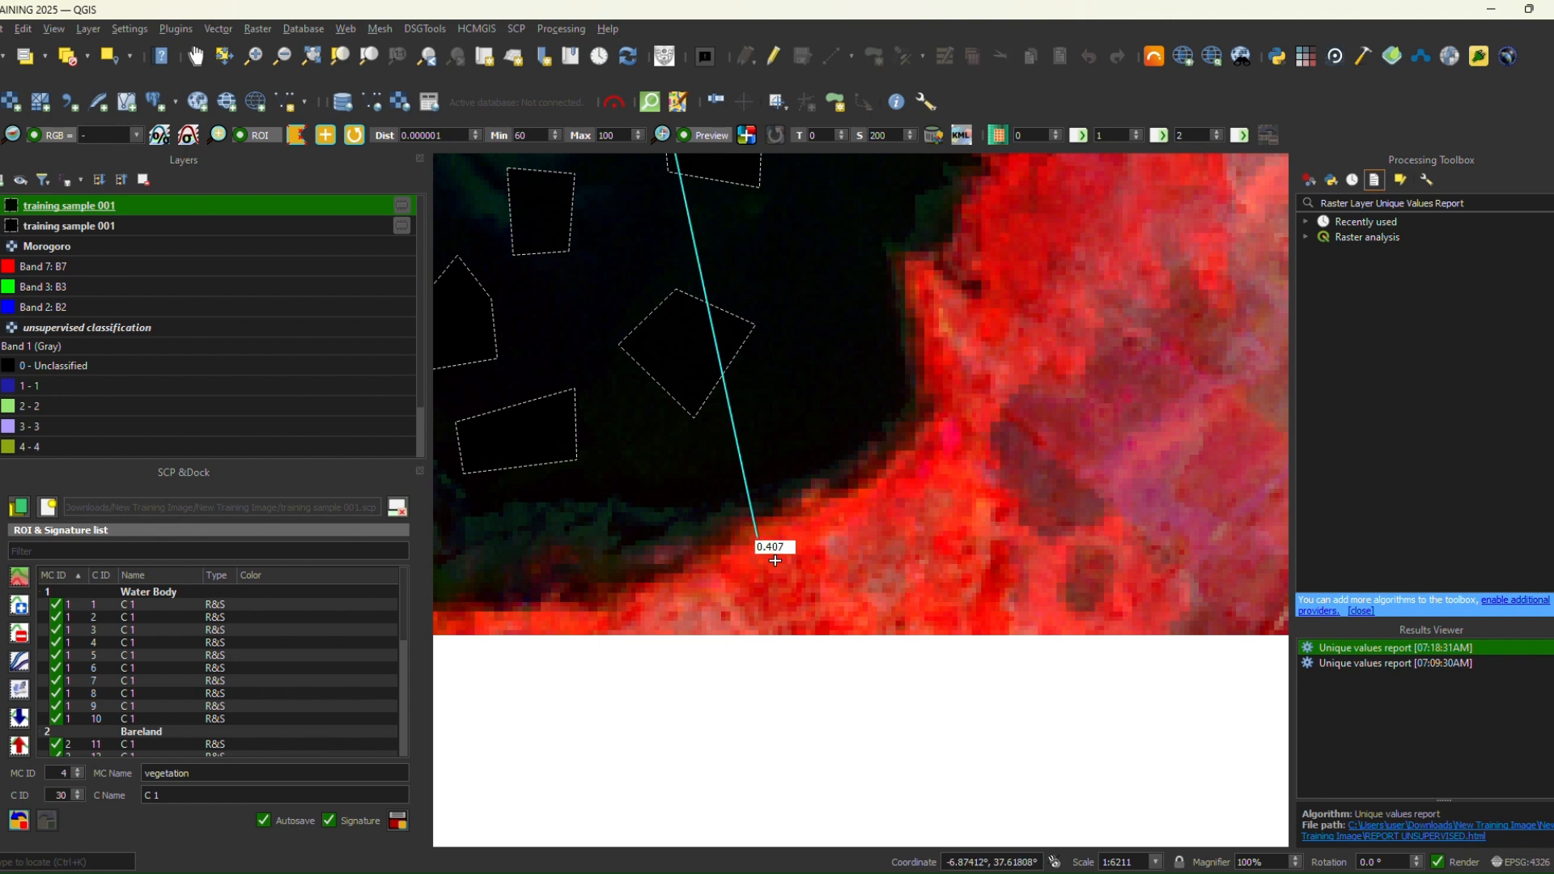
{"action": "left_click", "coordinate": [784, 553]}
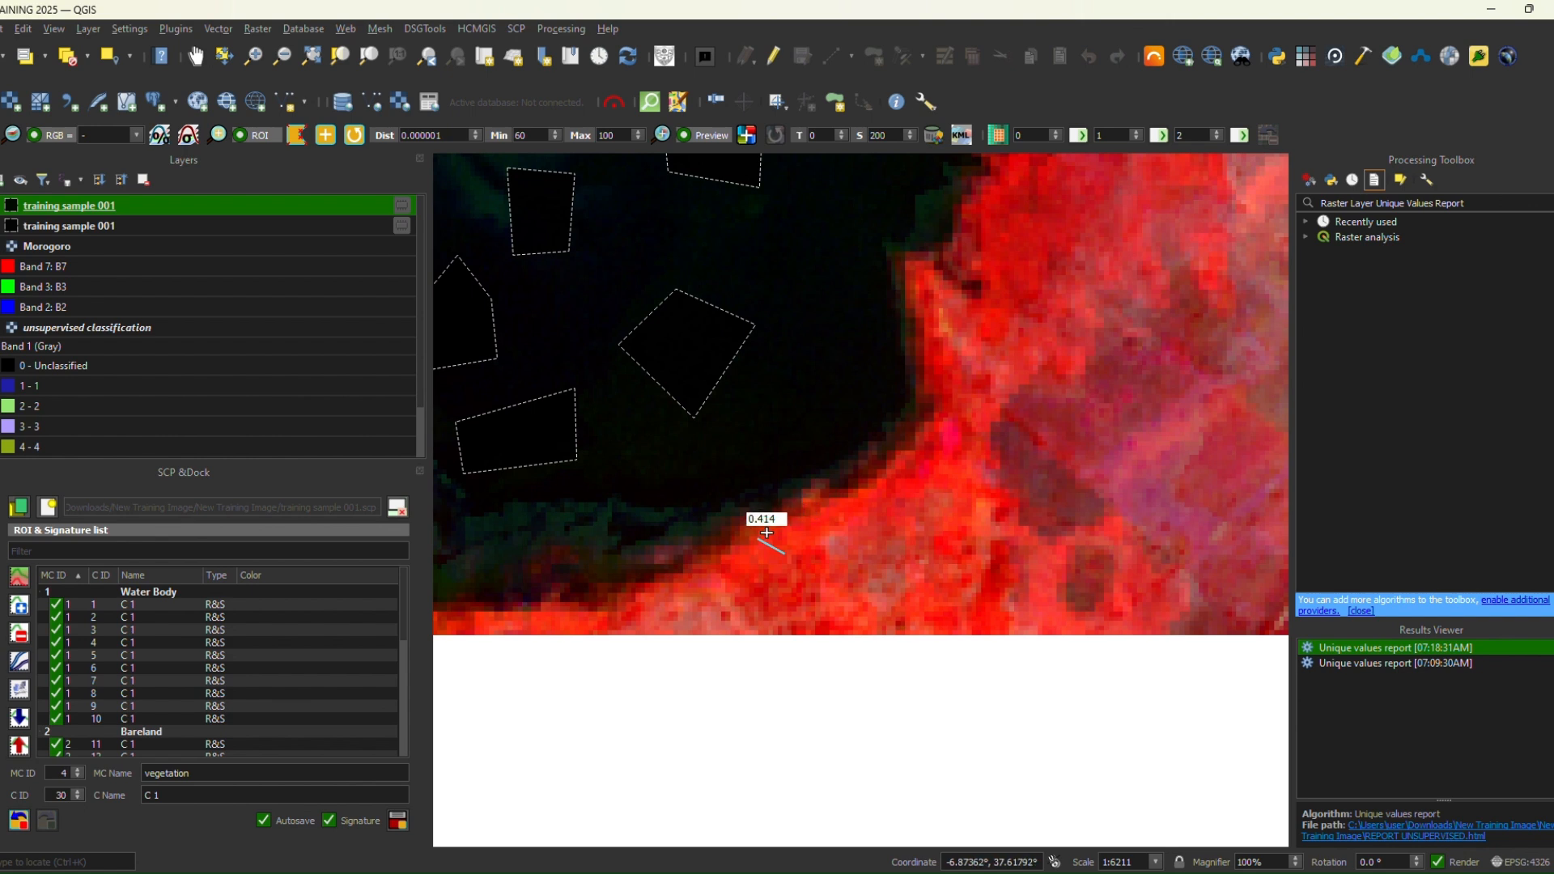
{"action": "right_click", "coordinate": [766, 532]}
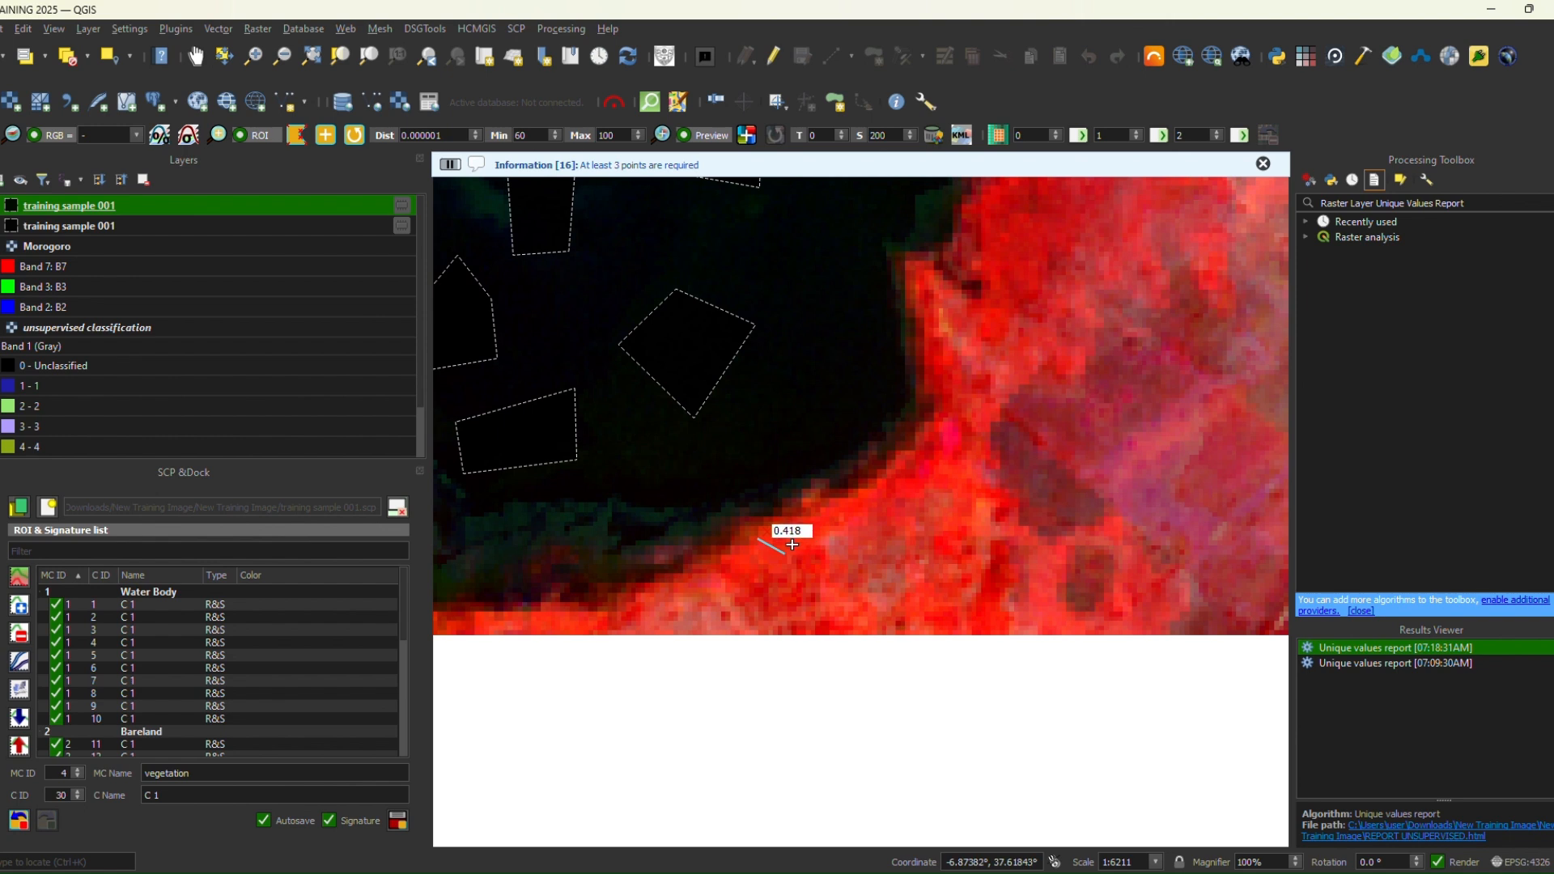
{"action": "left_click", "coordinate": [792, 545]}
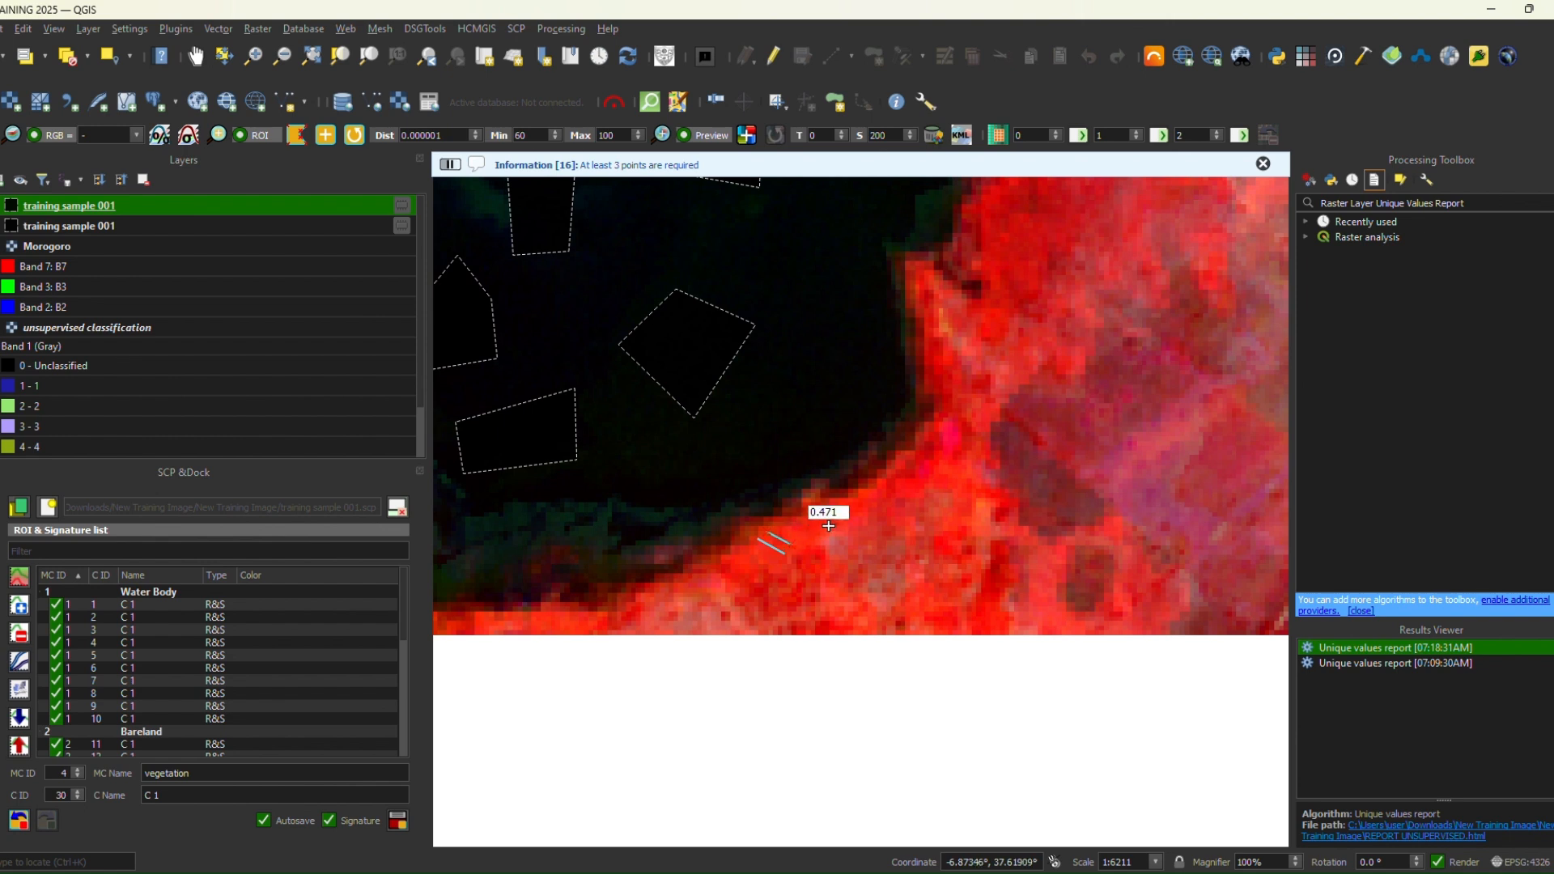
{"action": "left_click", "coordinate": [829, 526]}
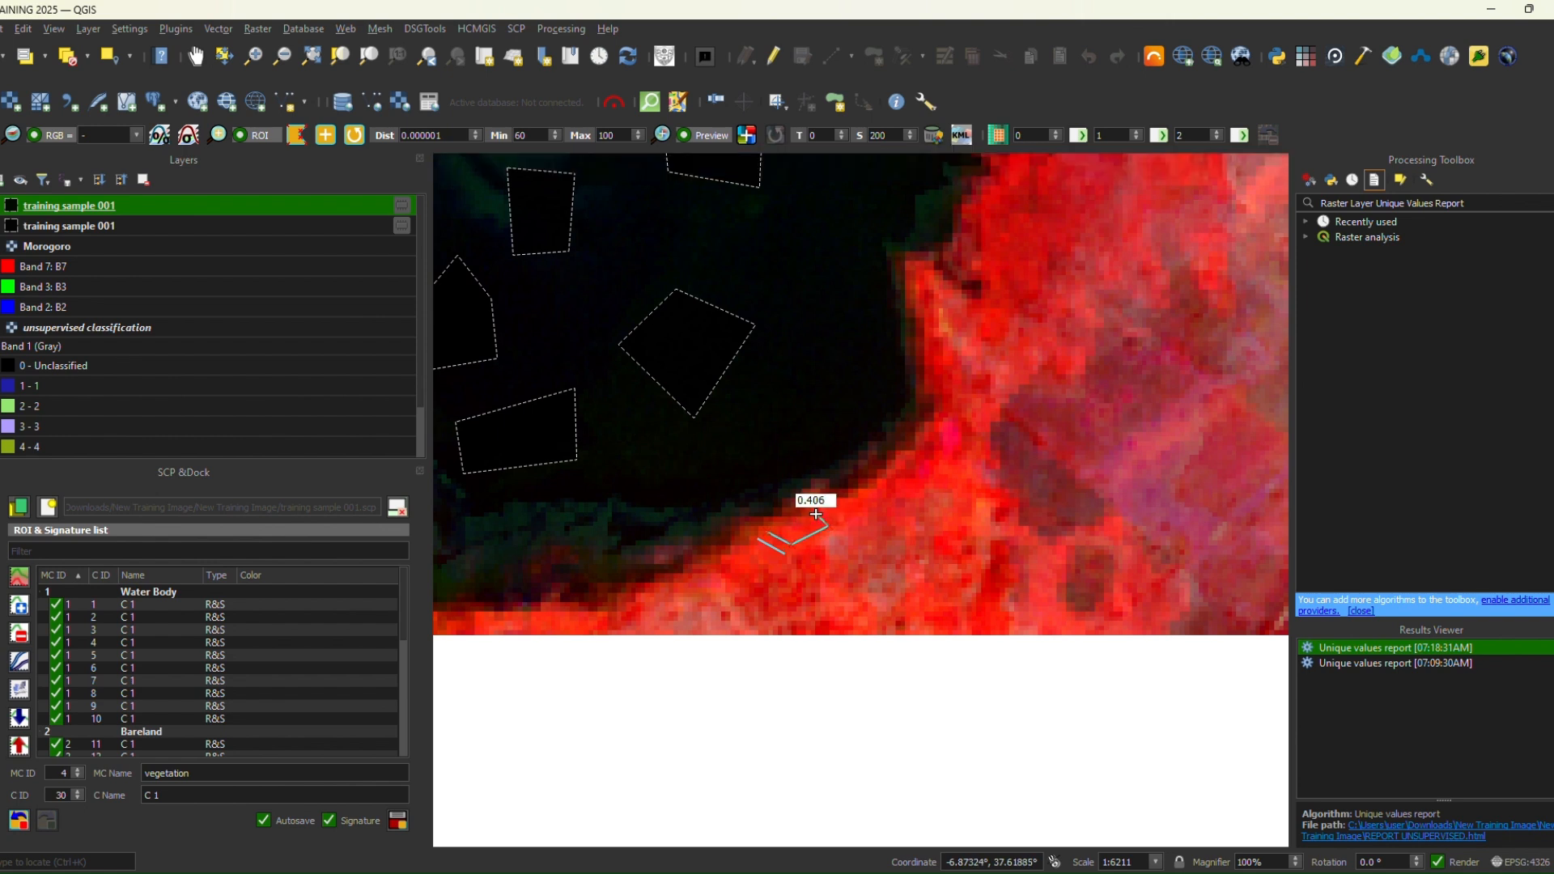
{"action": "right_click", "coordinate": [787, 527]}
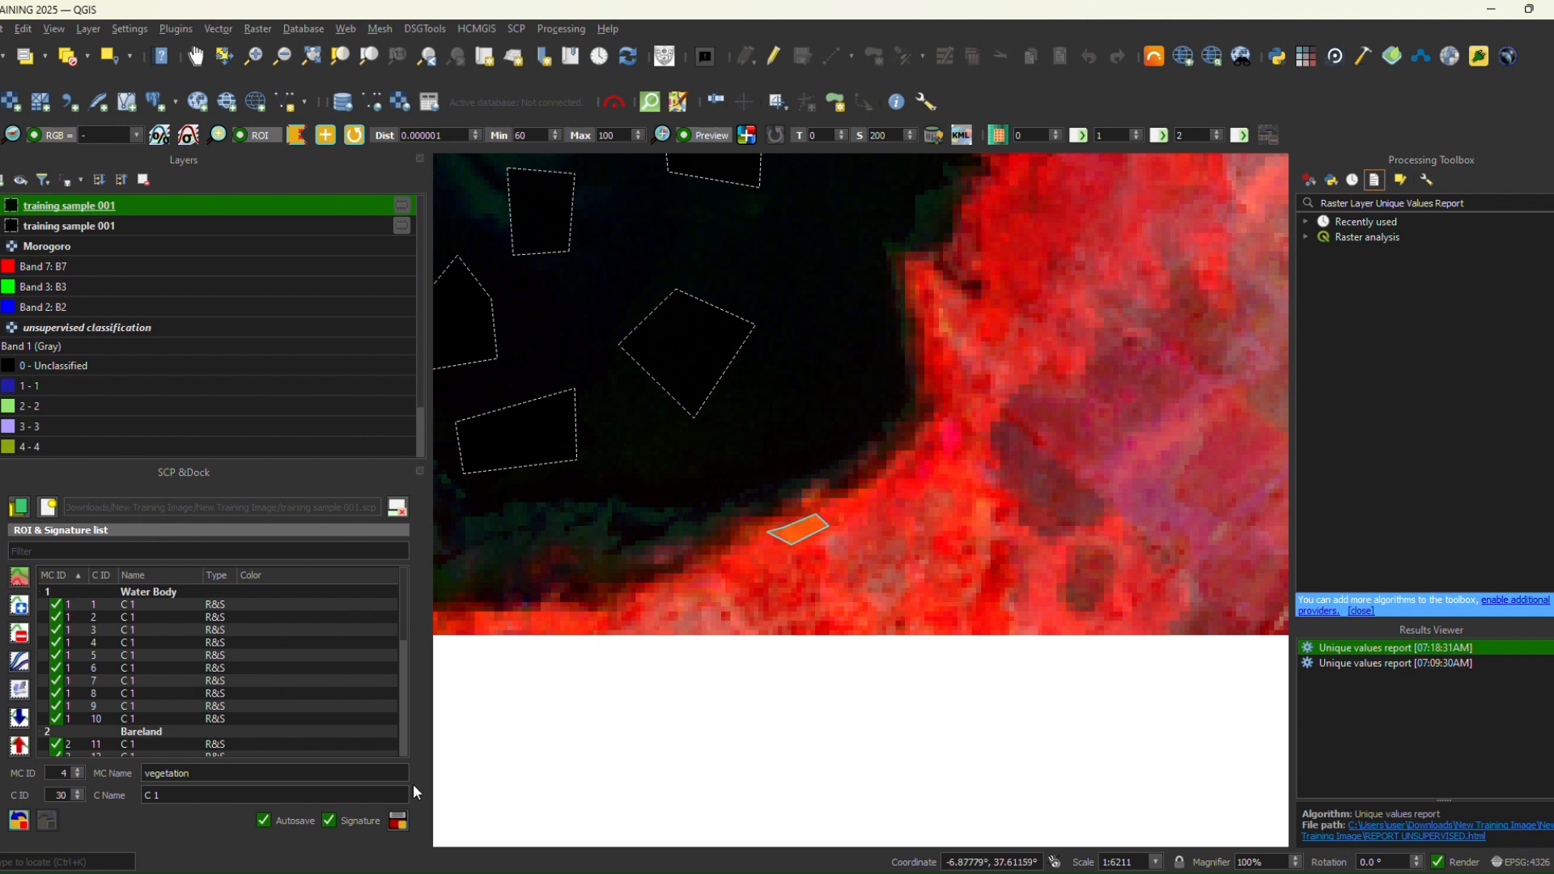
{"action": "left_click", "coordinate": [398, 820]}
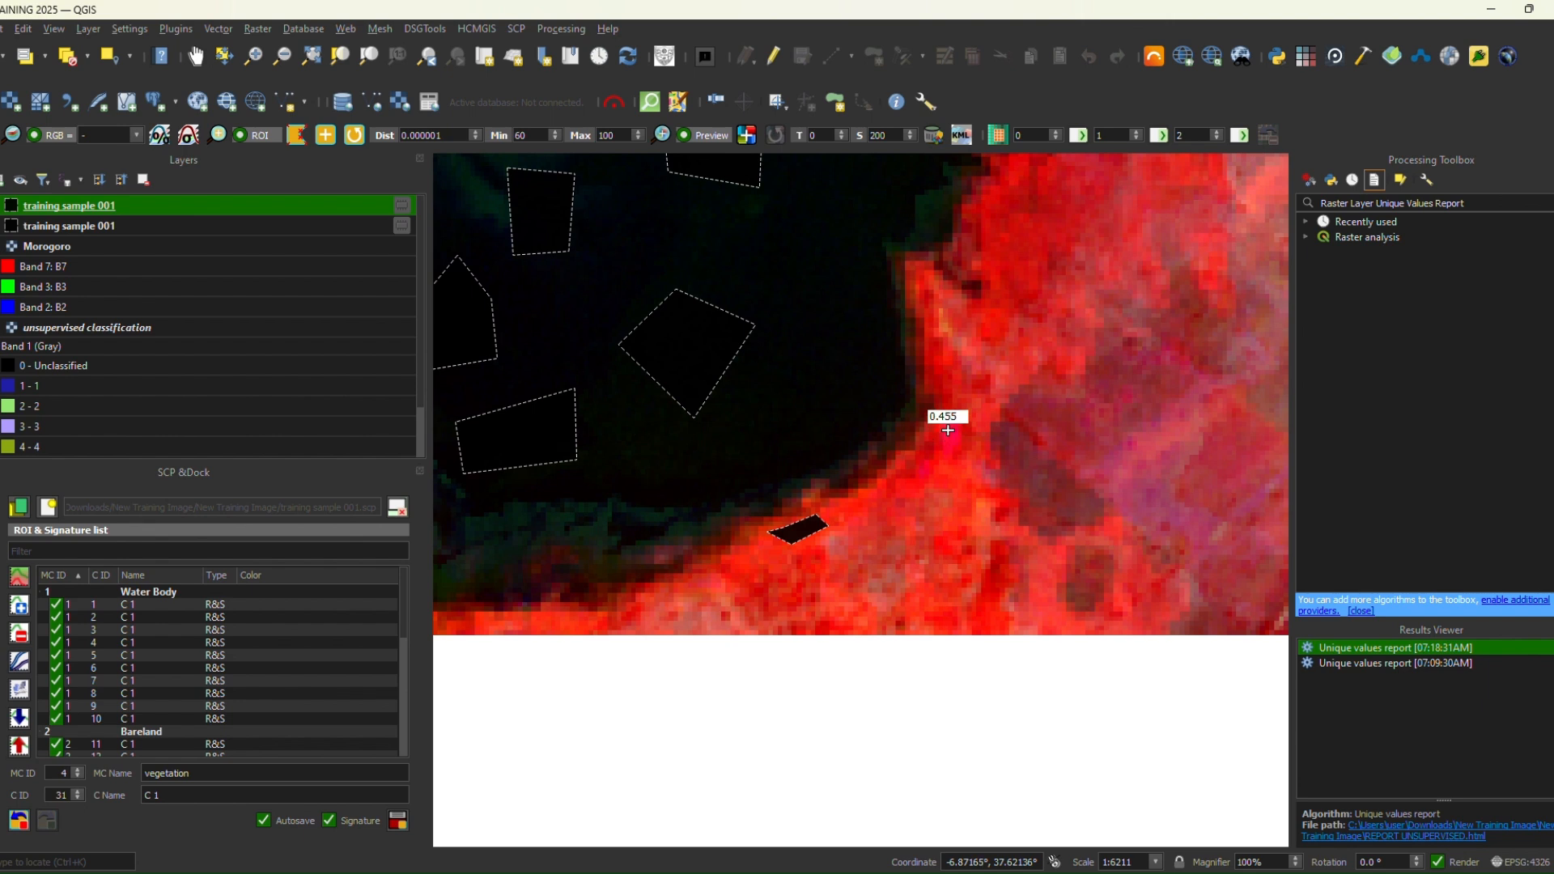
- Draw a small ROI polygon just below the bright pink spot at the water's southeastern shore and save it as vegetation
{"action": "left_click", "coordinate": [949, 485]}
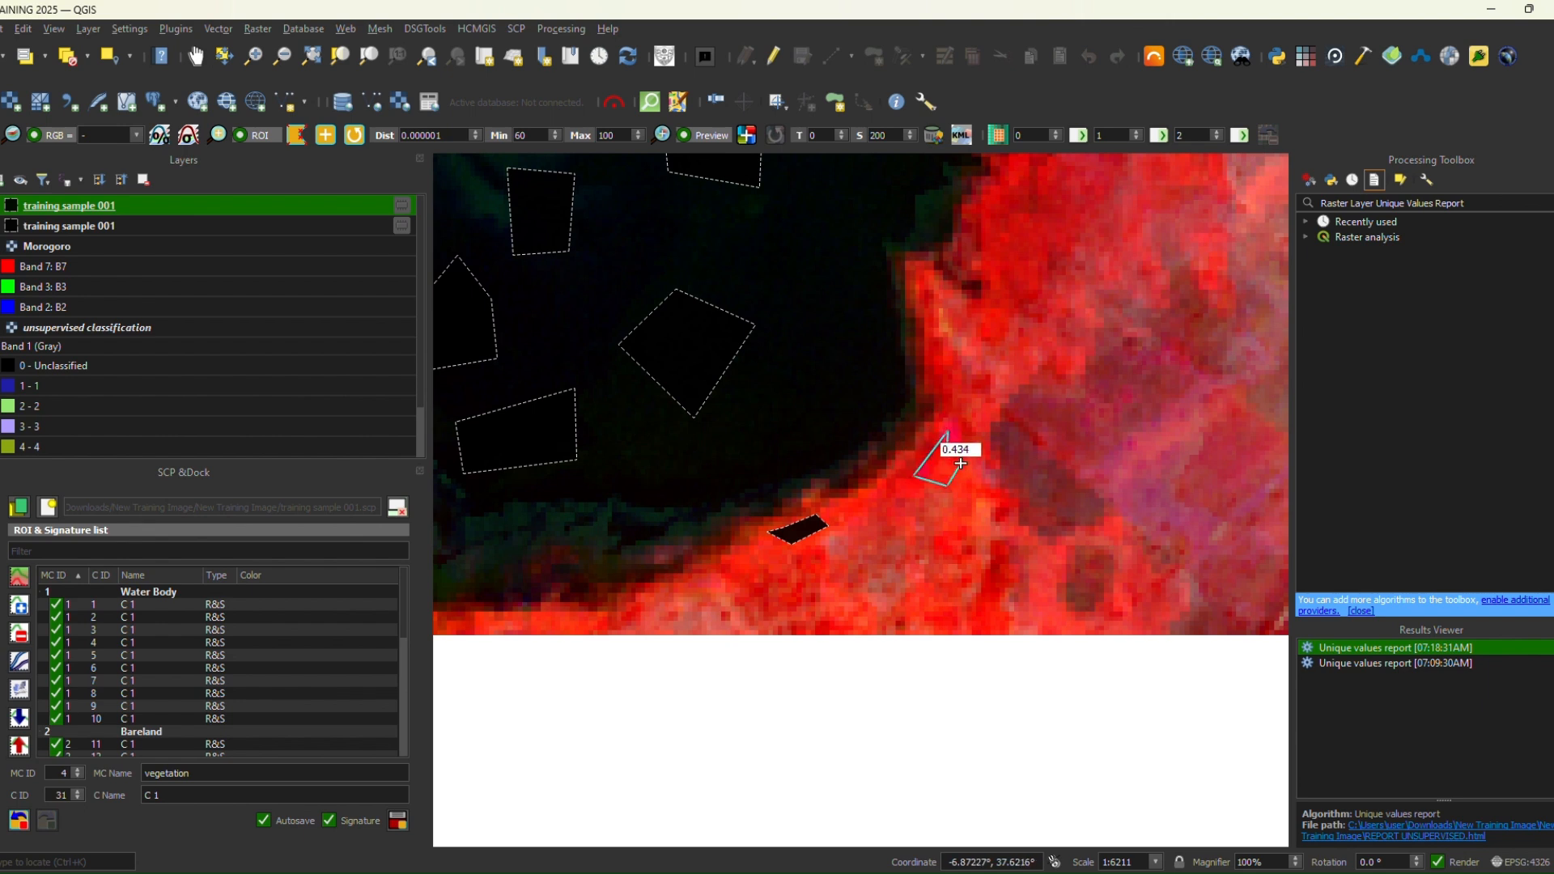
{"action": "right_click", "coordinate": [960, 463]}
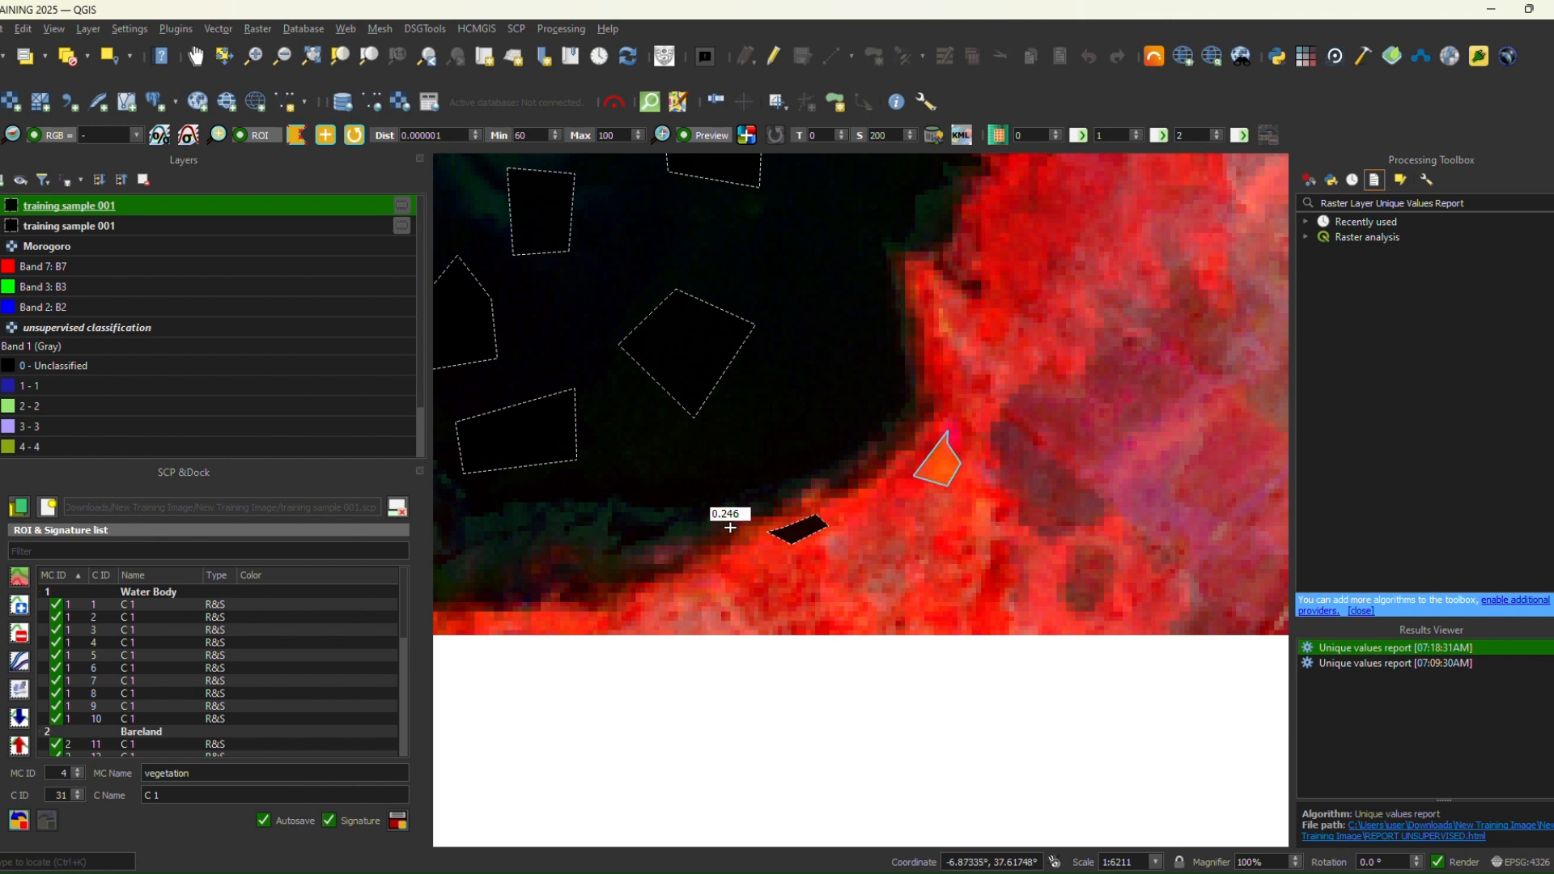
{"action": "left_click", "coordinate": [398, 821]}
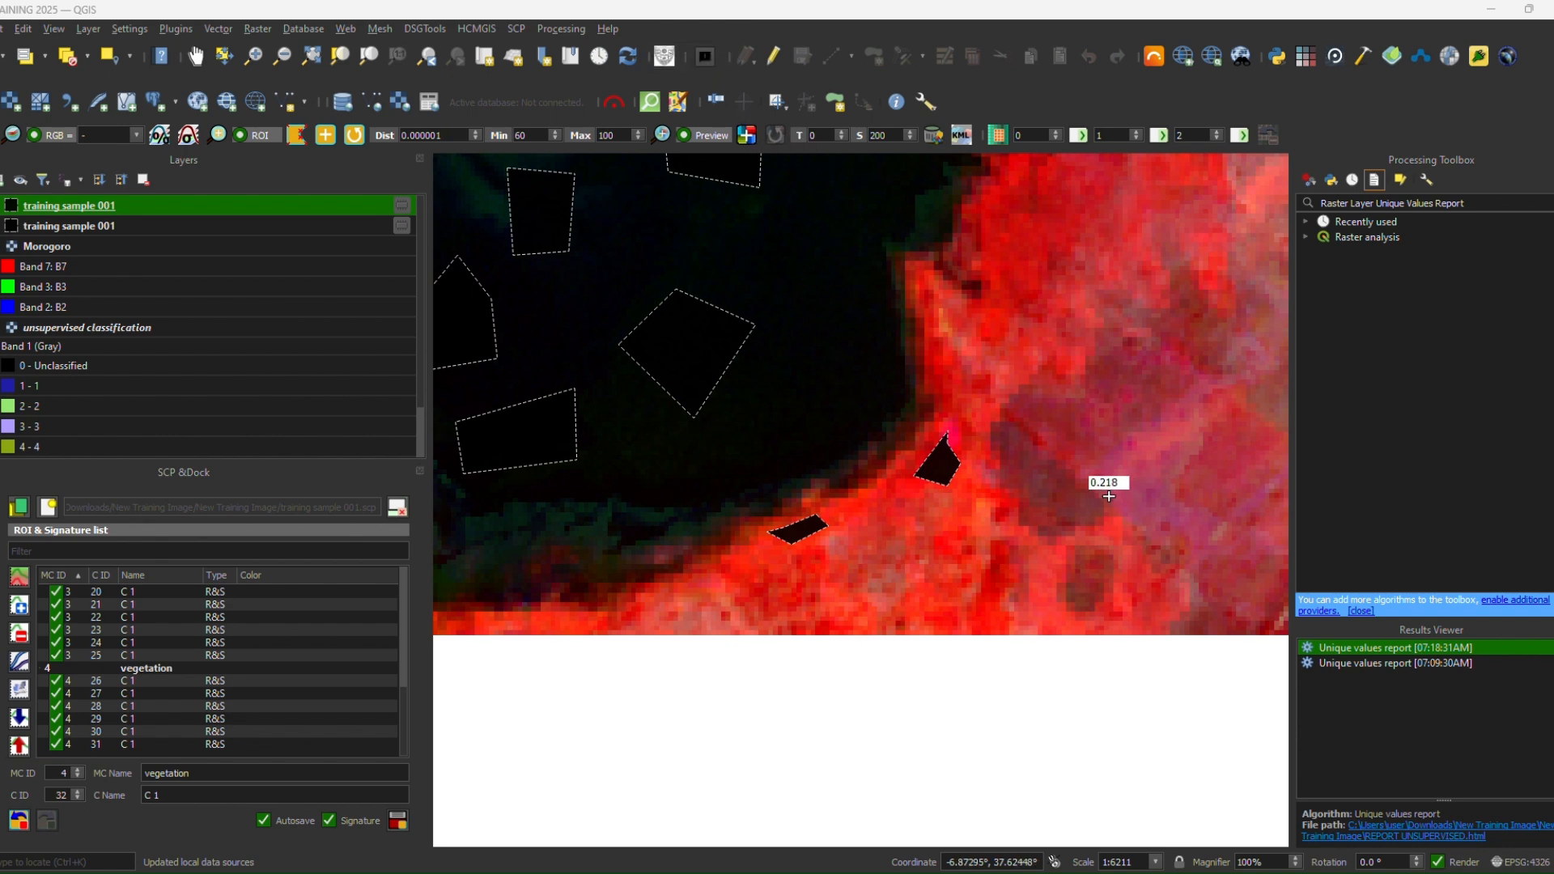
- Draw a six-cornered ROI over the purplish field east of the southeastern shore sample and save it as macroclass 5, Farm Land
{"action": "left_click", "coordinate": [1188, 534]}
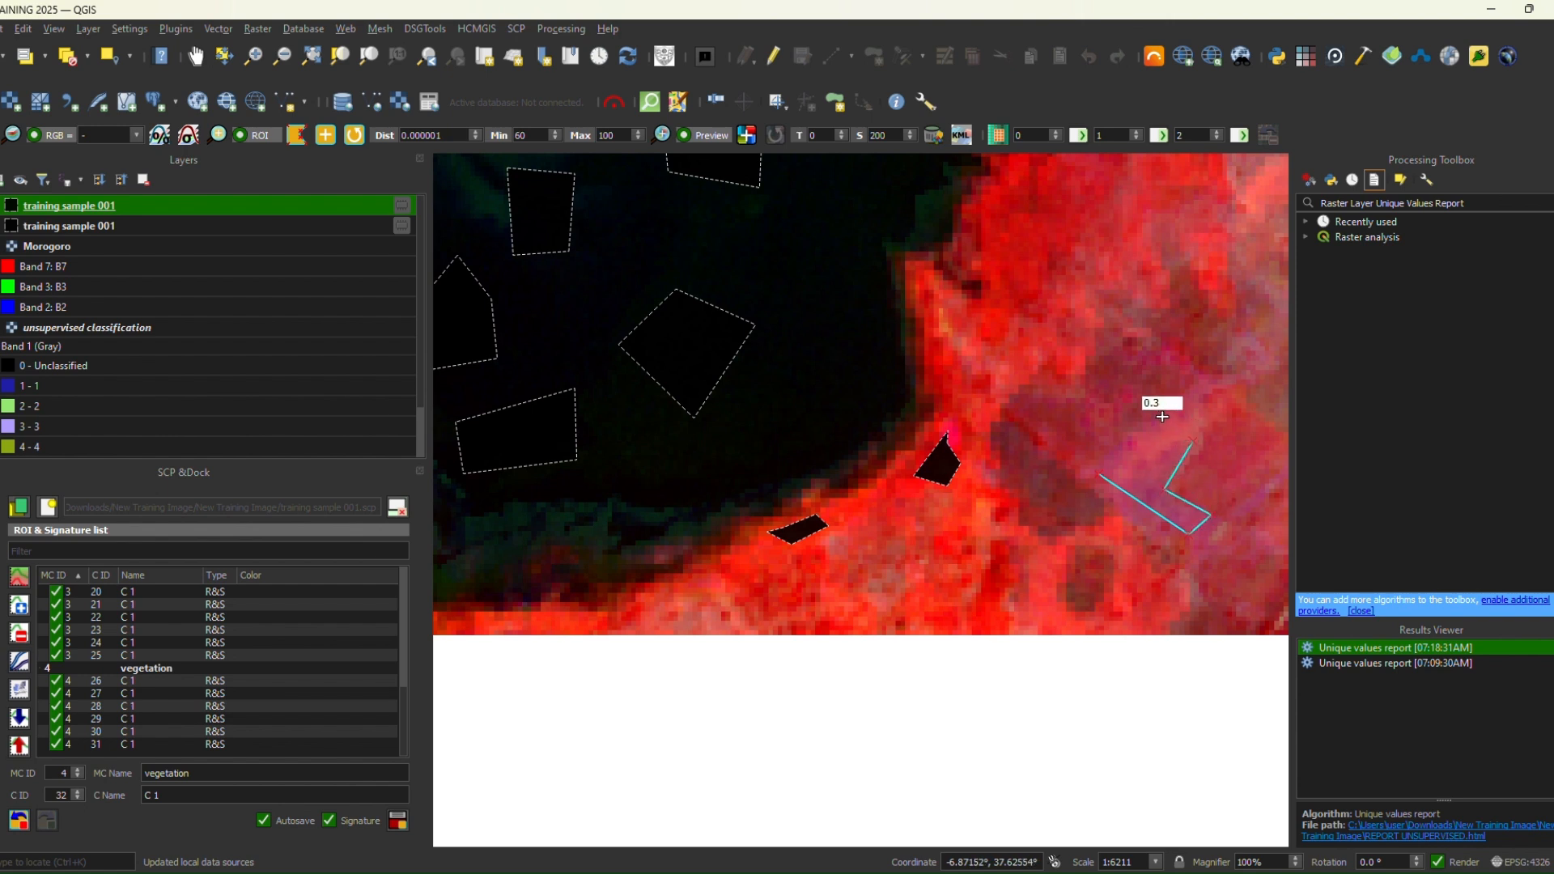
{"action": "right_click", "coordinate": [1103, 473]}
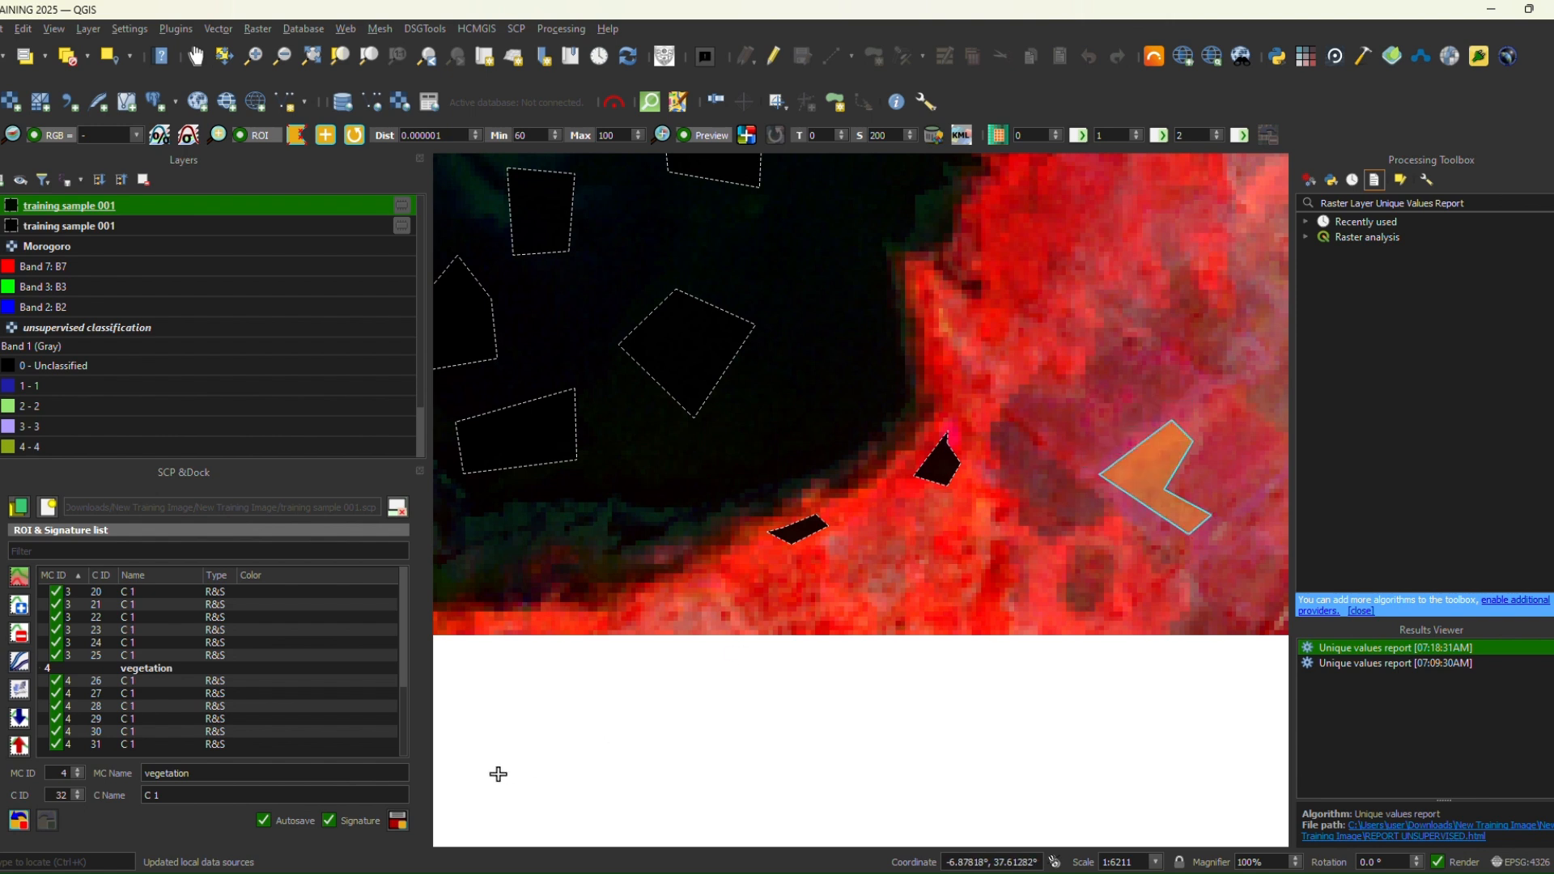
{"action": "double_click", "coordinate": [249, 772]}
{"action": "type", "text": "Farm Land"}
{"action": "left_click", "coordinate": [398, 822]}
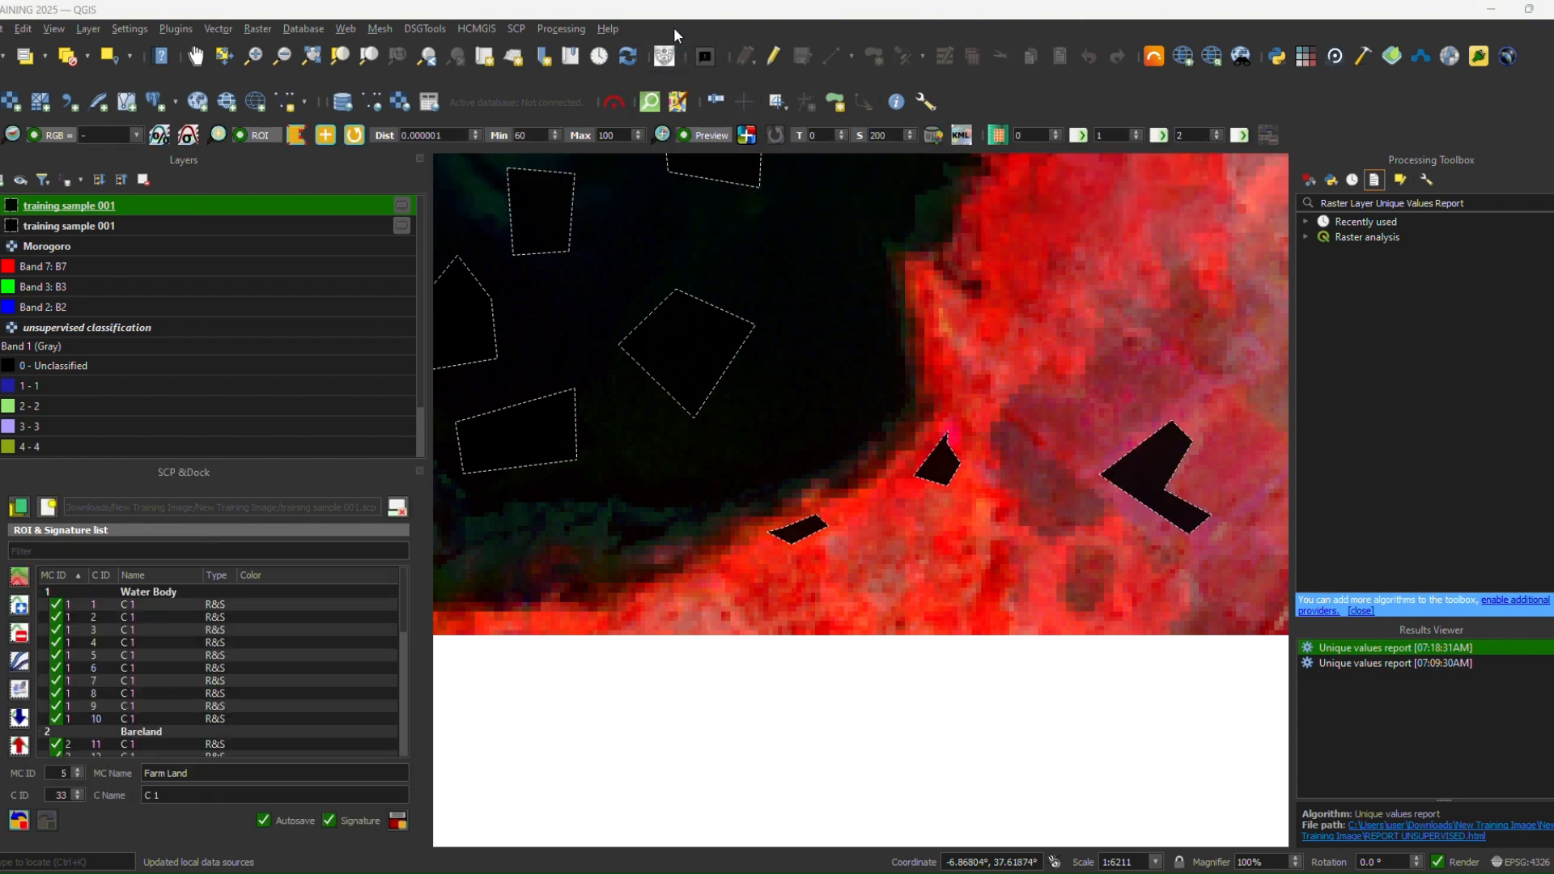
- Grow an ROI at the image's eastern edge, northeast of the embankment's southeastern end, and save it as Farm Land
{"action": "left_click", "coordinate": [197, 59]}
{"action": "left_click_drag", "start_coordinate": [1086, 406], "coordinate": [763, 701]}
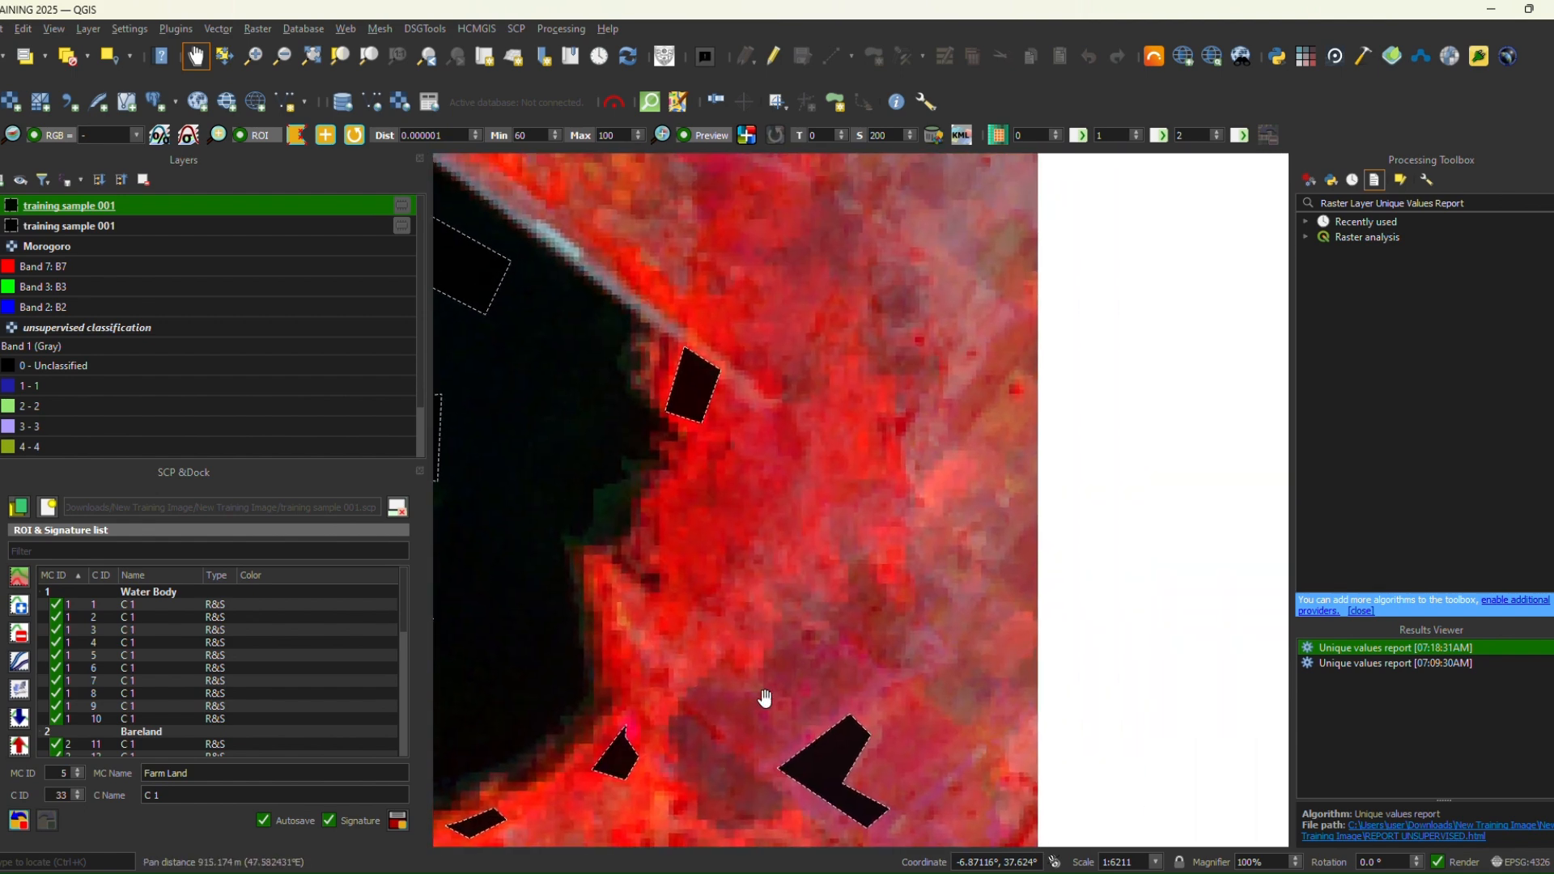
{"action": "left_click_drag", "start_coordinate": [937, 337], "coordinate": [869, 605]}
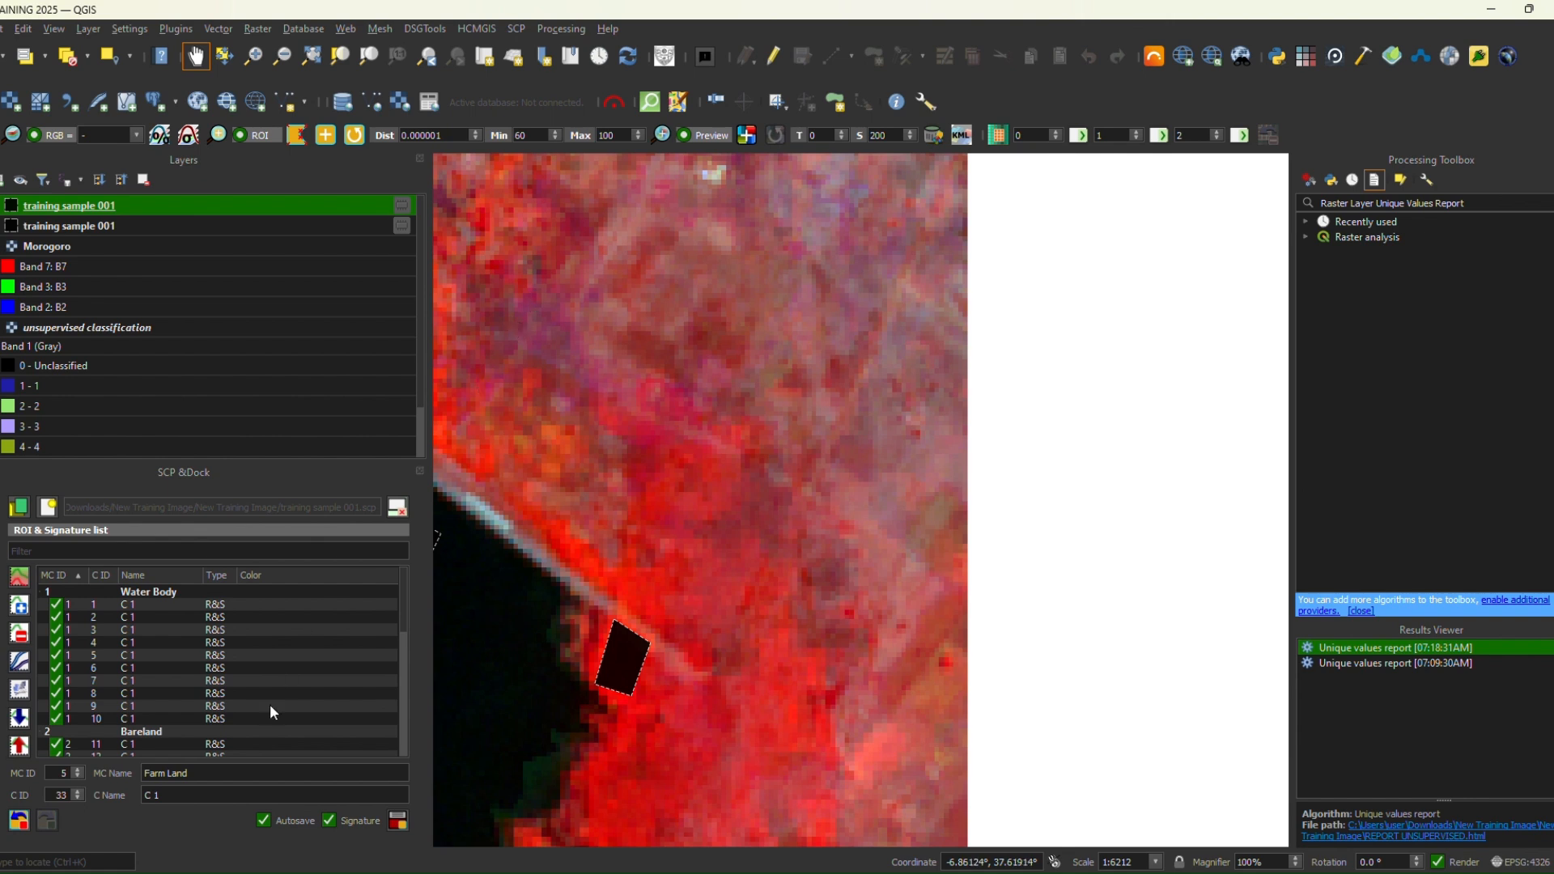
{"action": "left_click", "coordinate": [324, 136]}
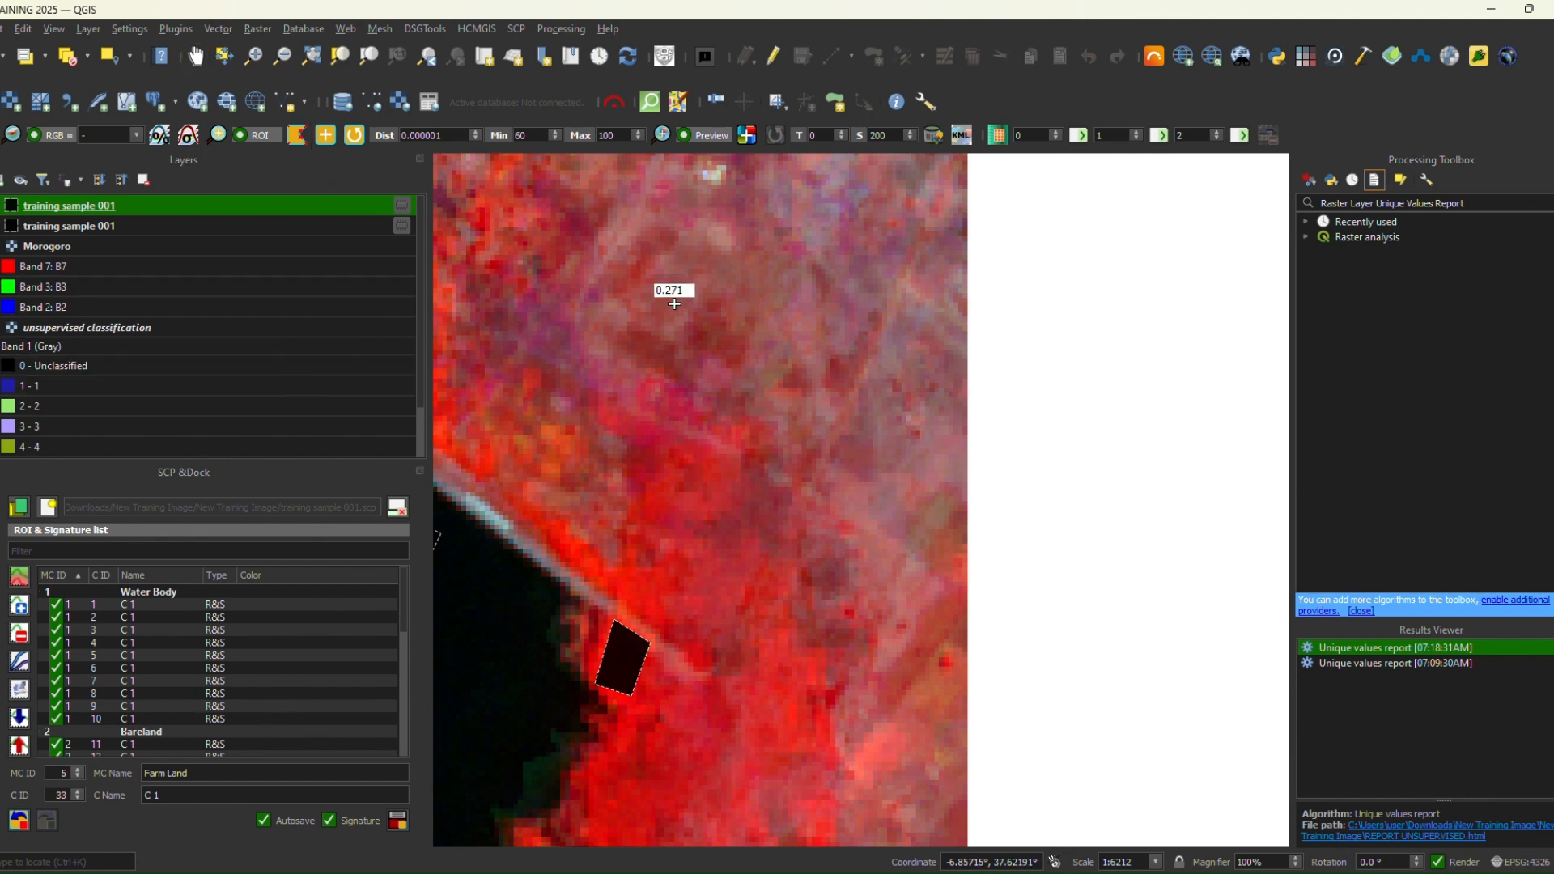
{"action": "left_click", "coordinate": [938, 462]}
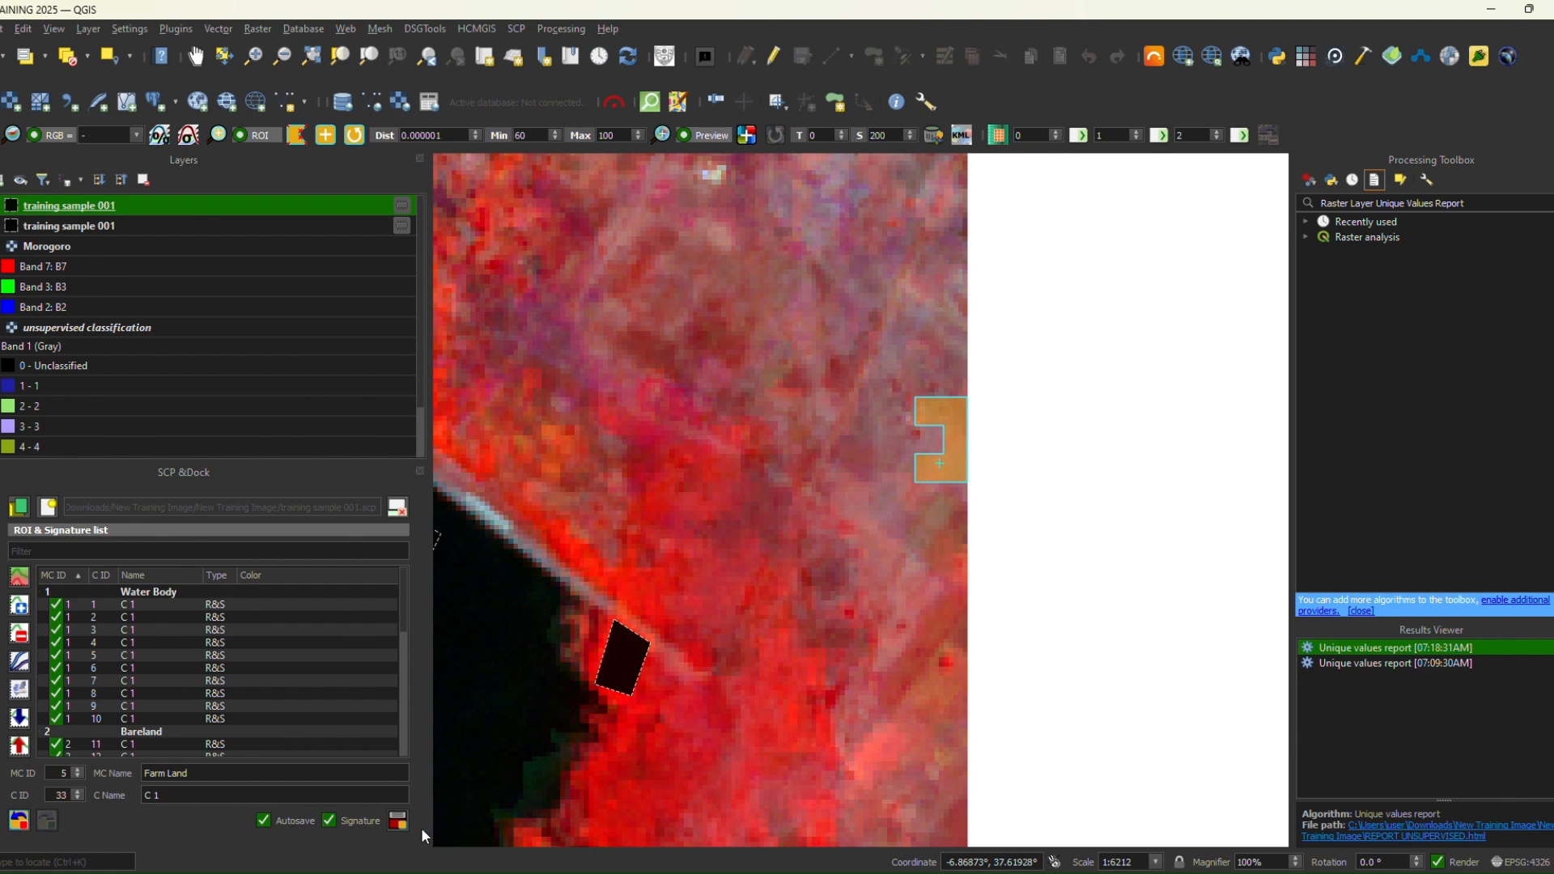
{"action": "left_click", "coordinate": [399, 819]}
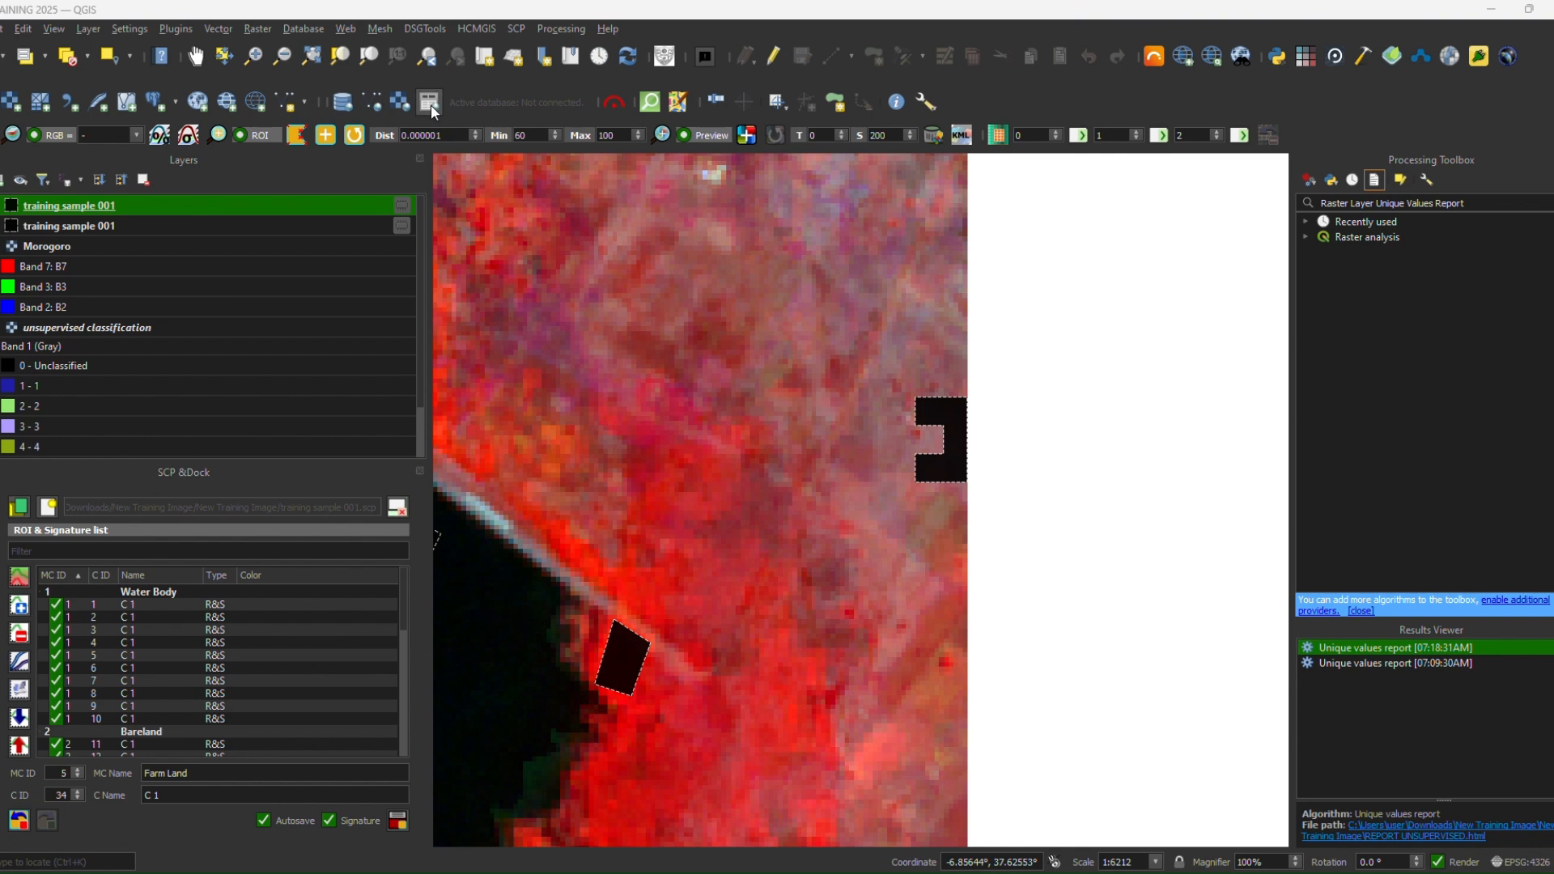
- Grow three more ROIs across the purplish area north of the embankment and northwest of the eastern-edge sample, saving each as Farm Land
{"action": "left_click", "coordinate": [582, 371]}
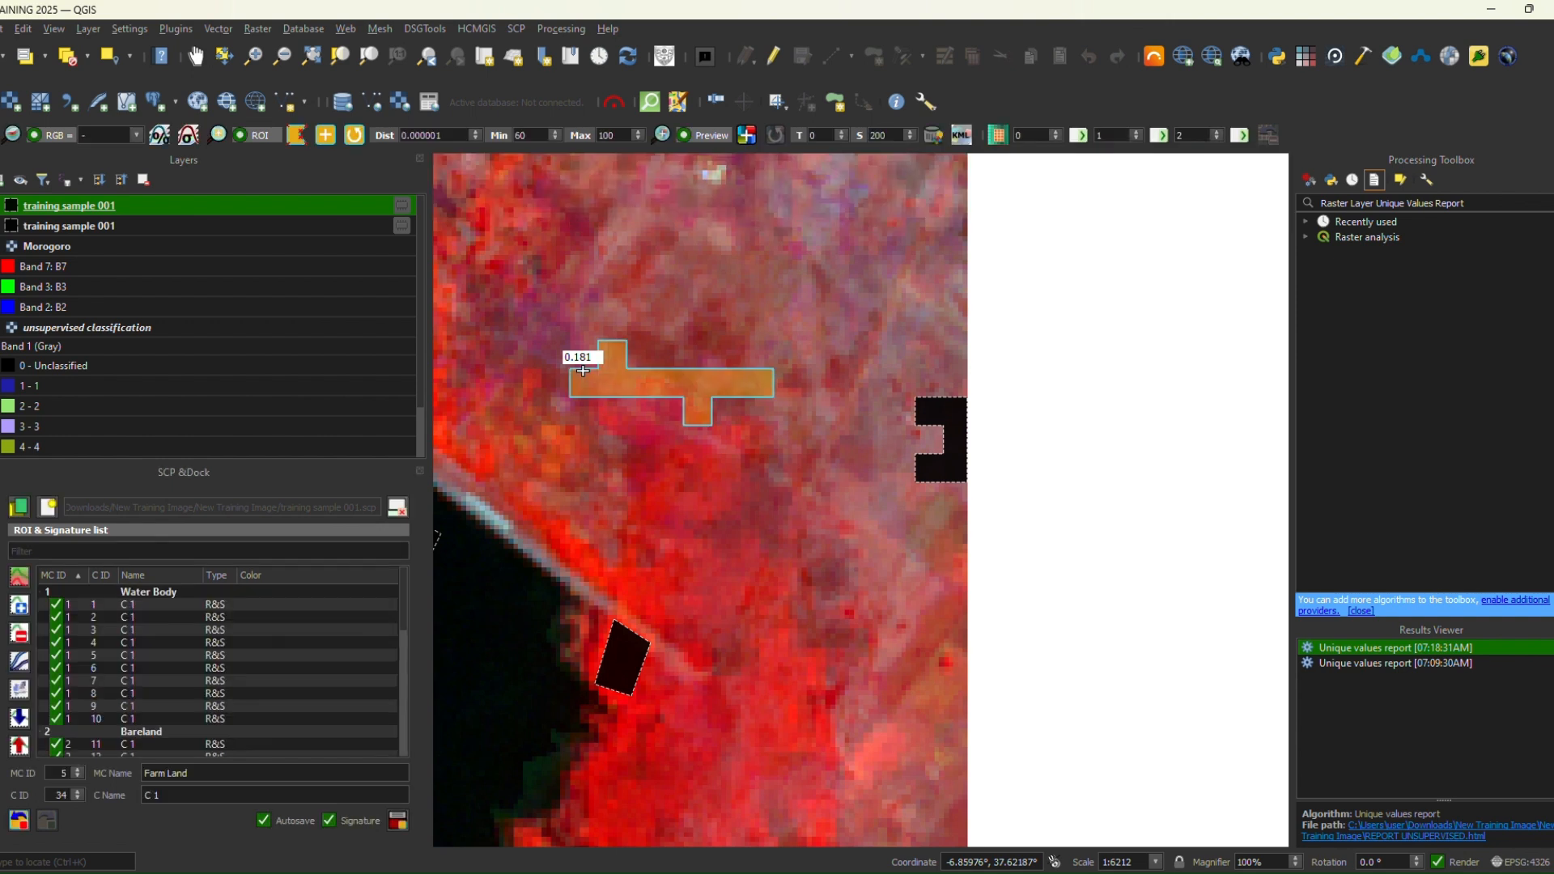
{"action": "left_click", "coordinate": [398, 820]}
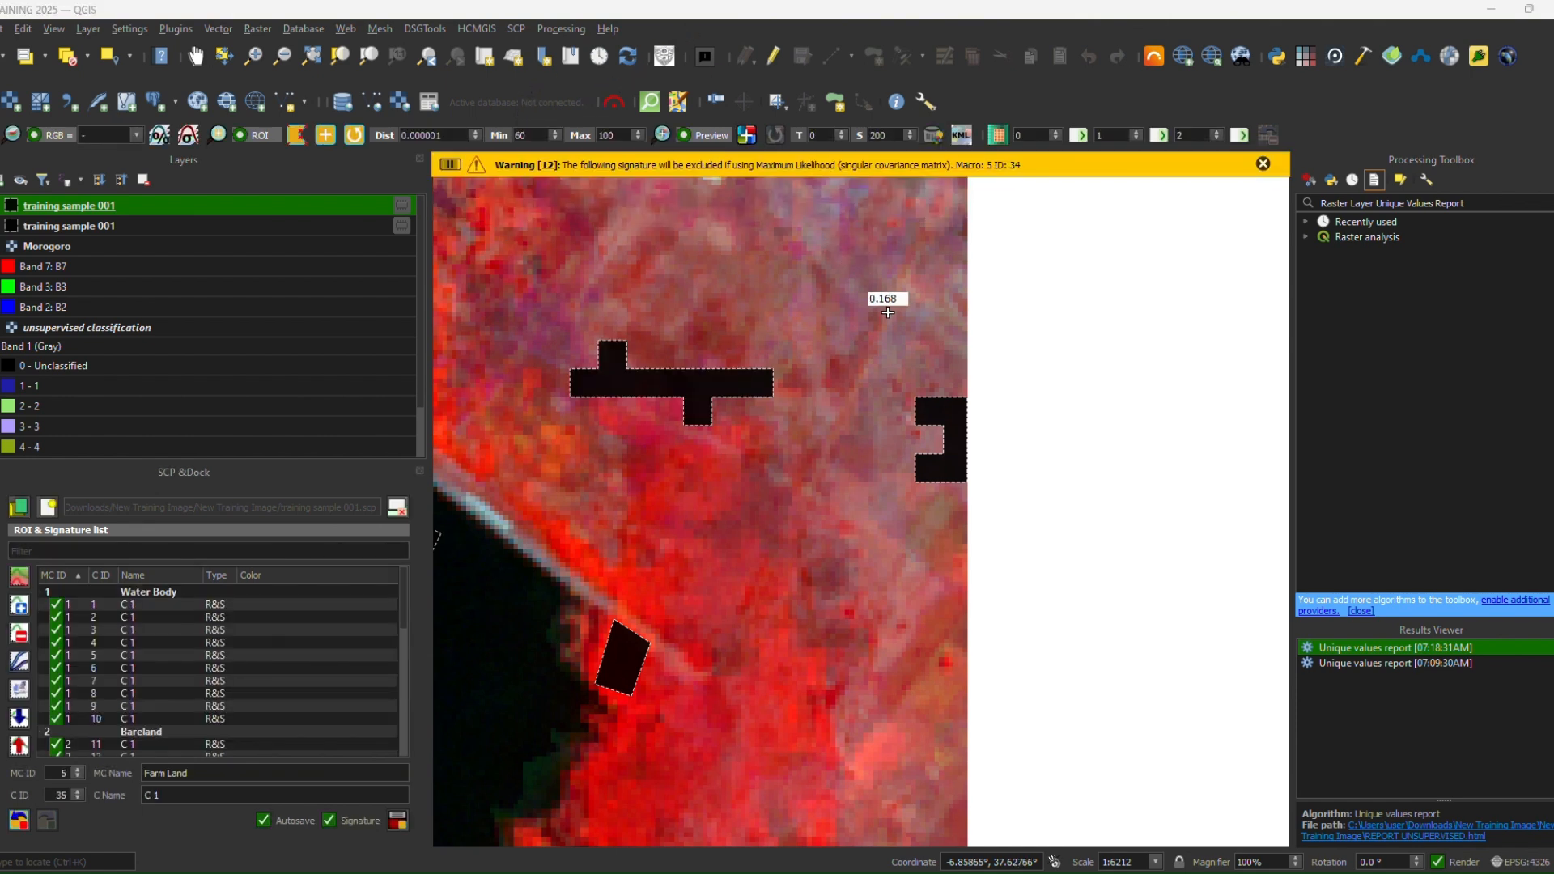
{"action": "left_click", "coordinate": [871, 278]}
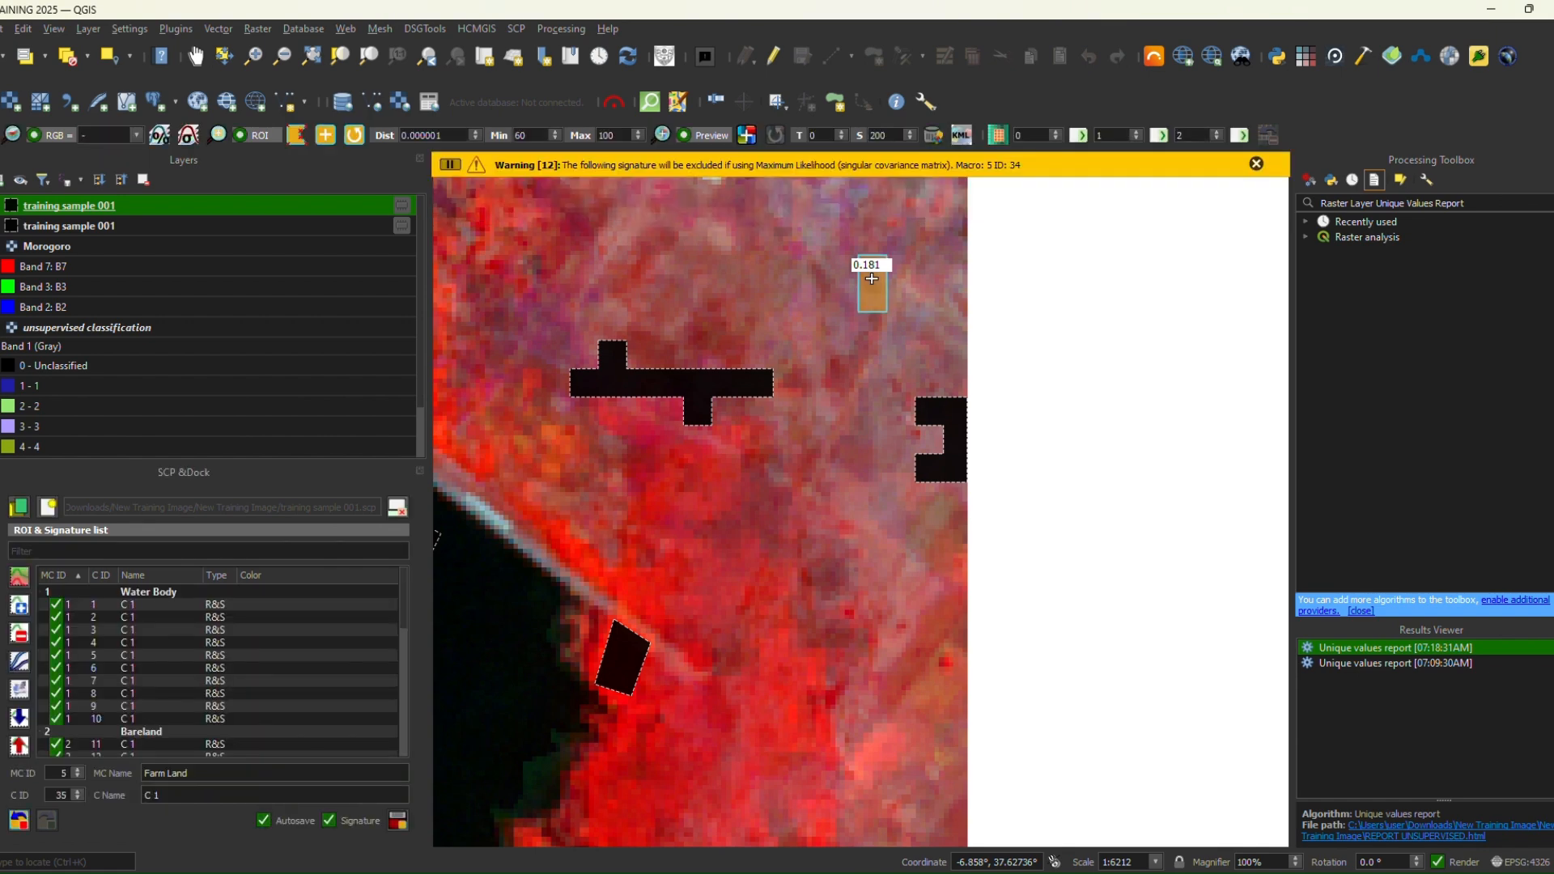
{"action": "left_click", "coordinate": [404, 822]}
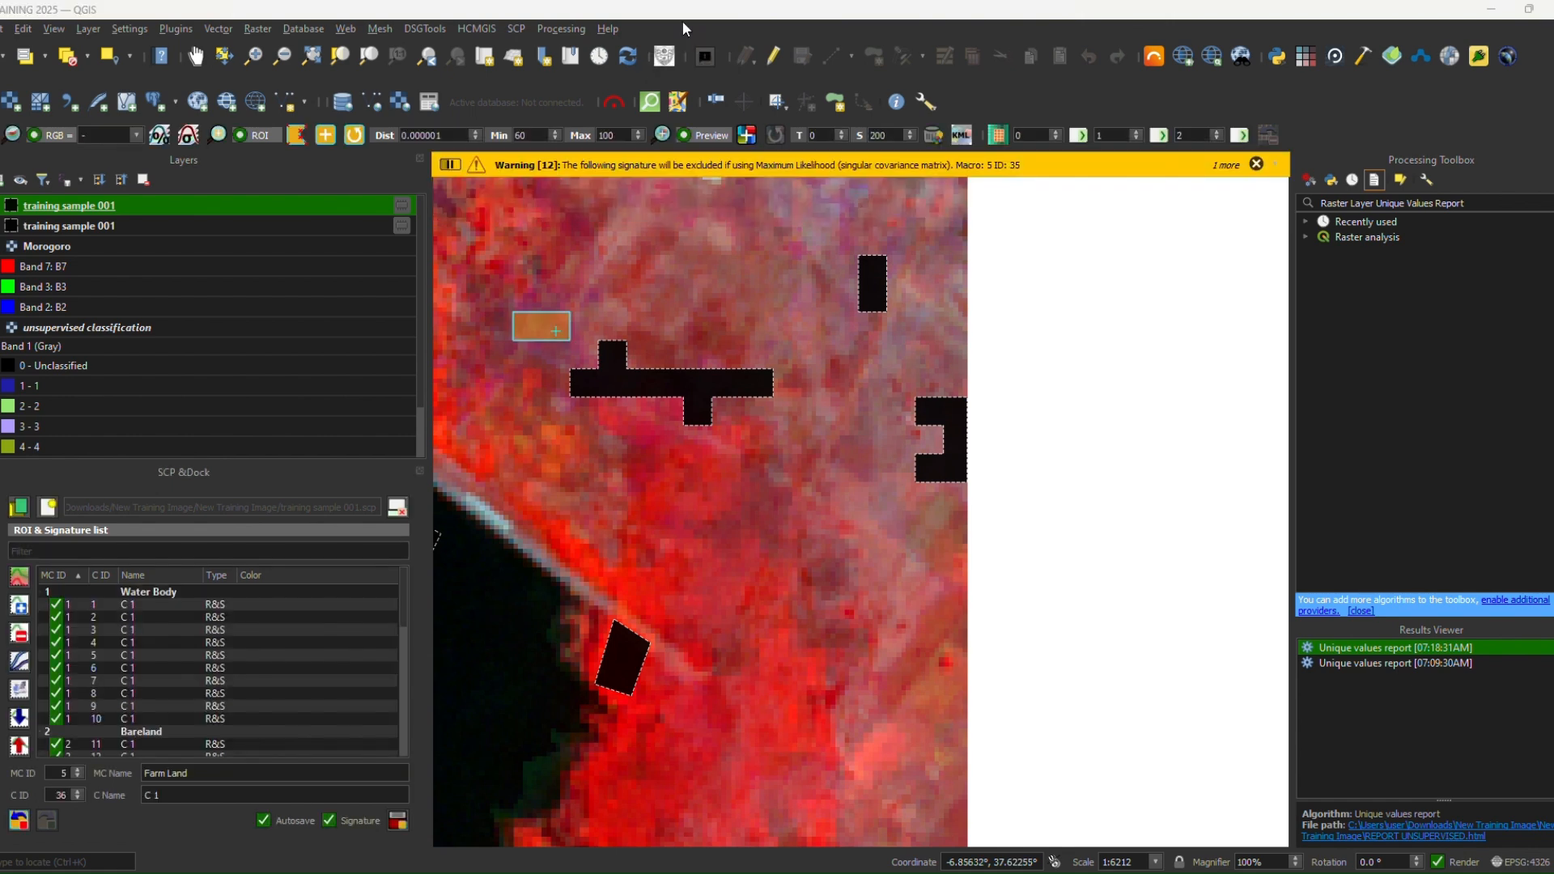
{"action": "left_click", "coordinate": [392, 824]}
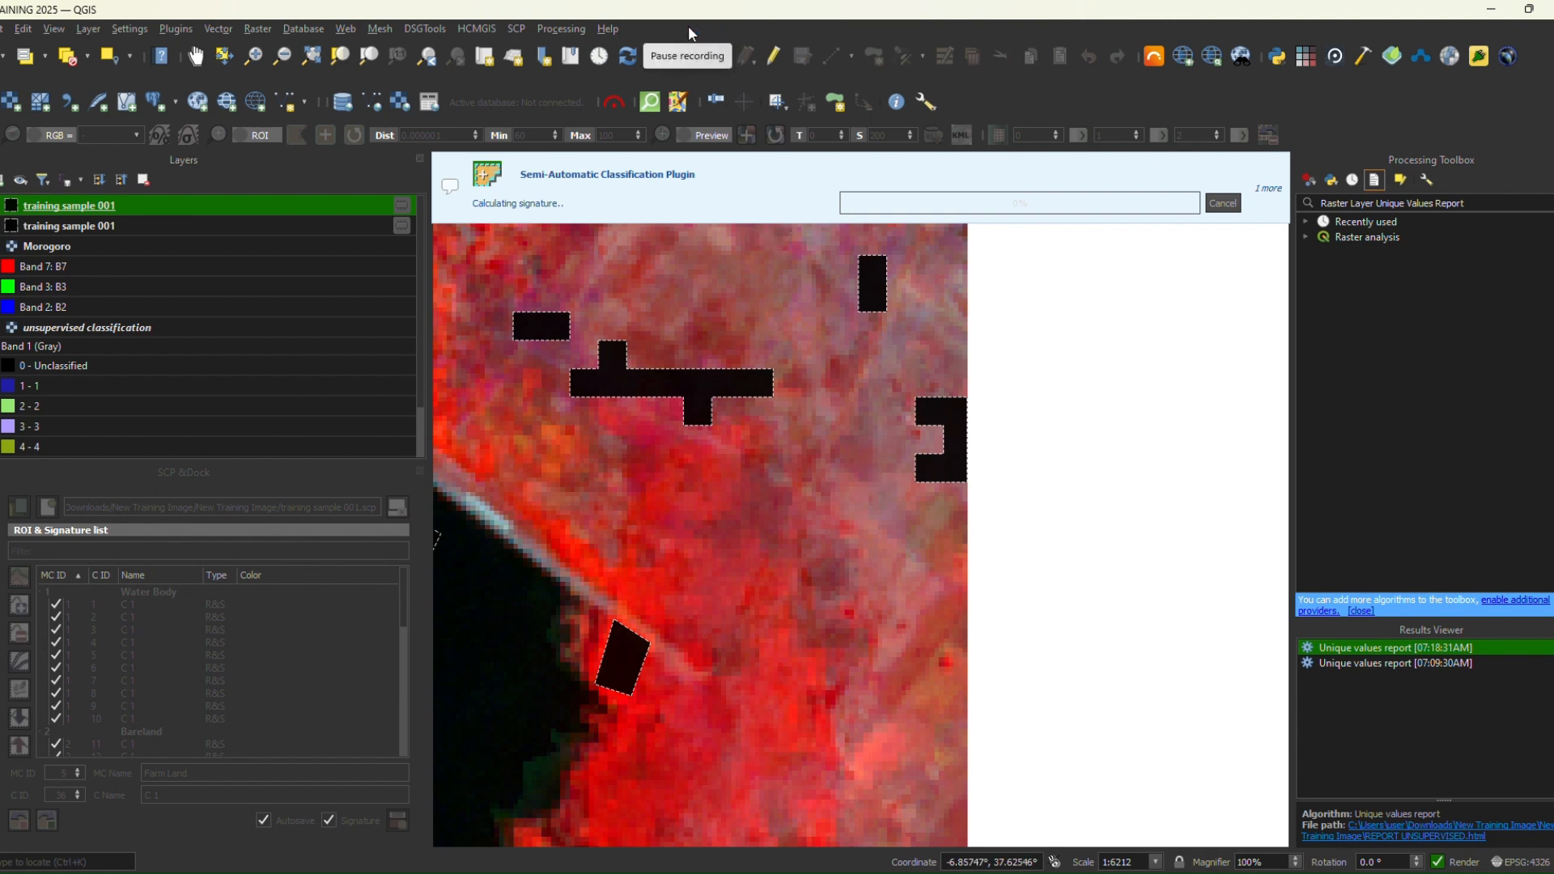
- Grow two ROIs south of the notched eastern-edge sample, the second one touching the image edge, and save each as Farm Land
{"action": "left_click", "coordinate": [882, 554]}
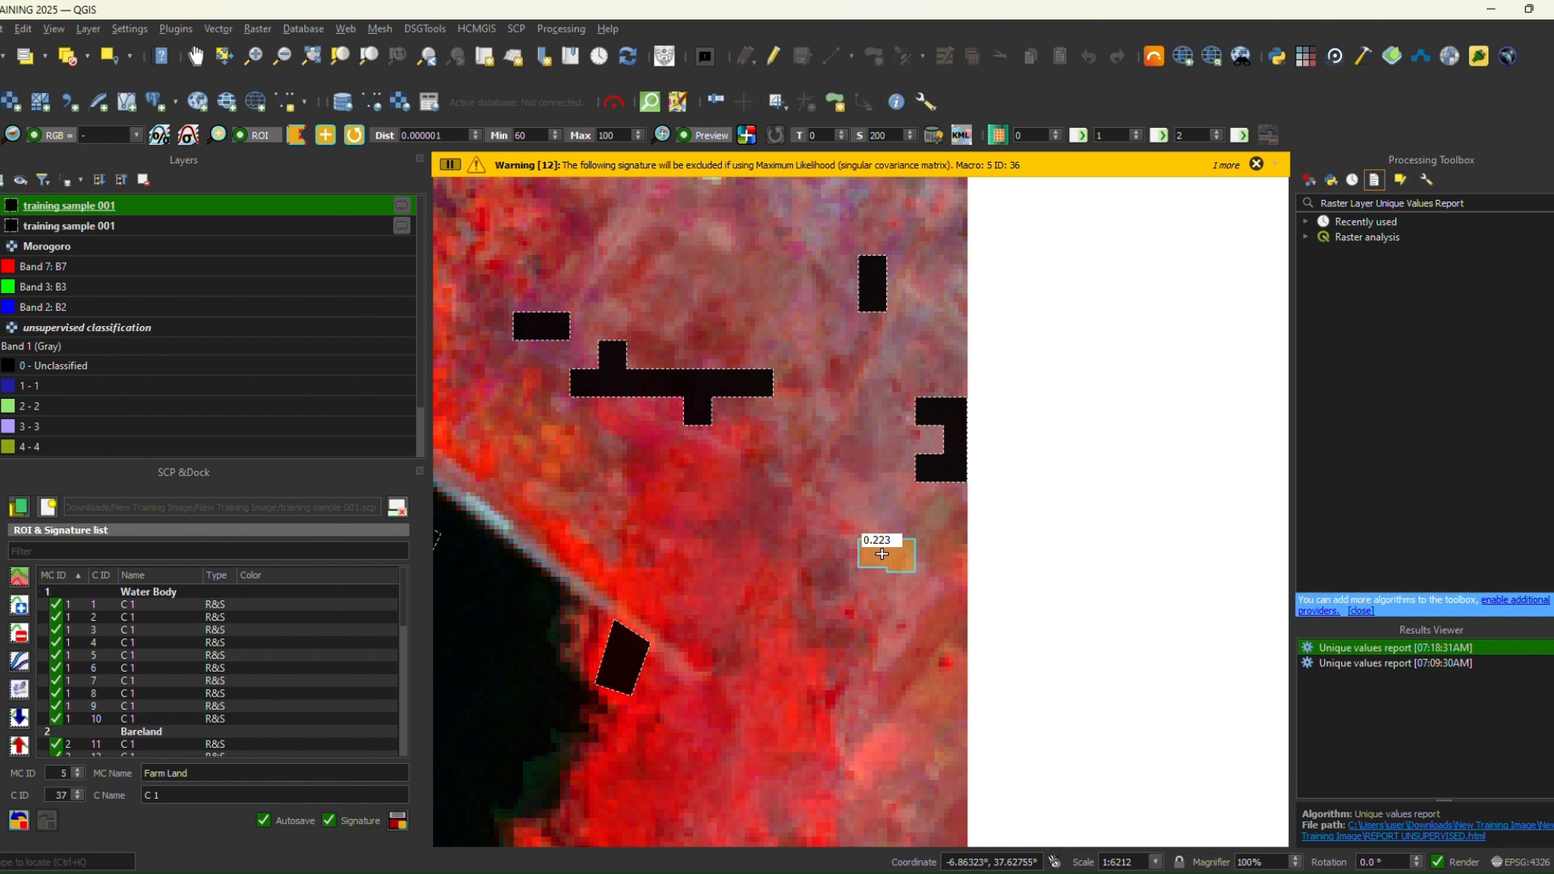
{"action": "left_click", "coordinate": [405, 824]}
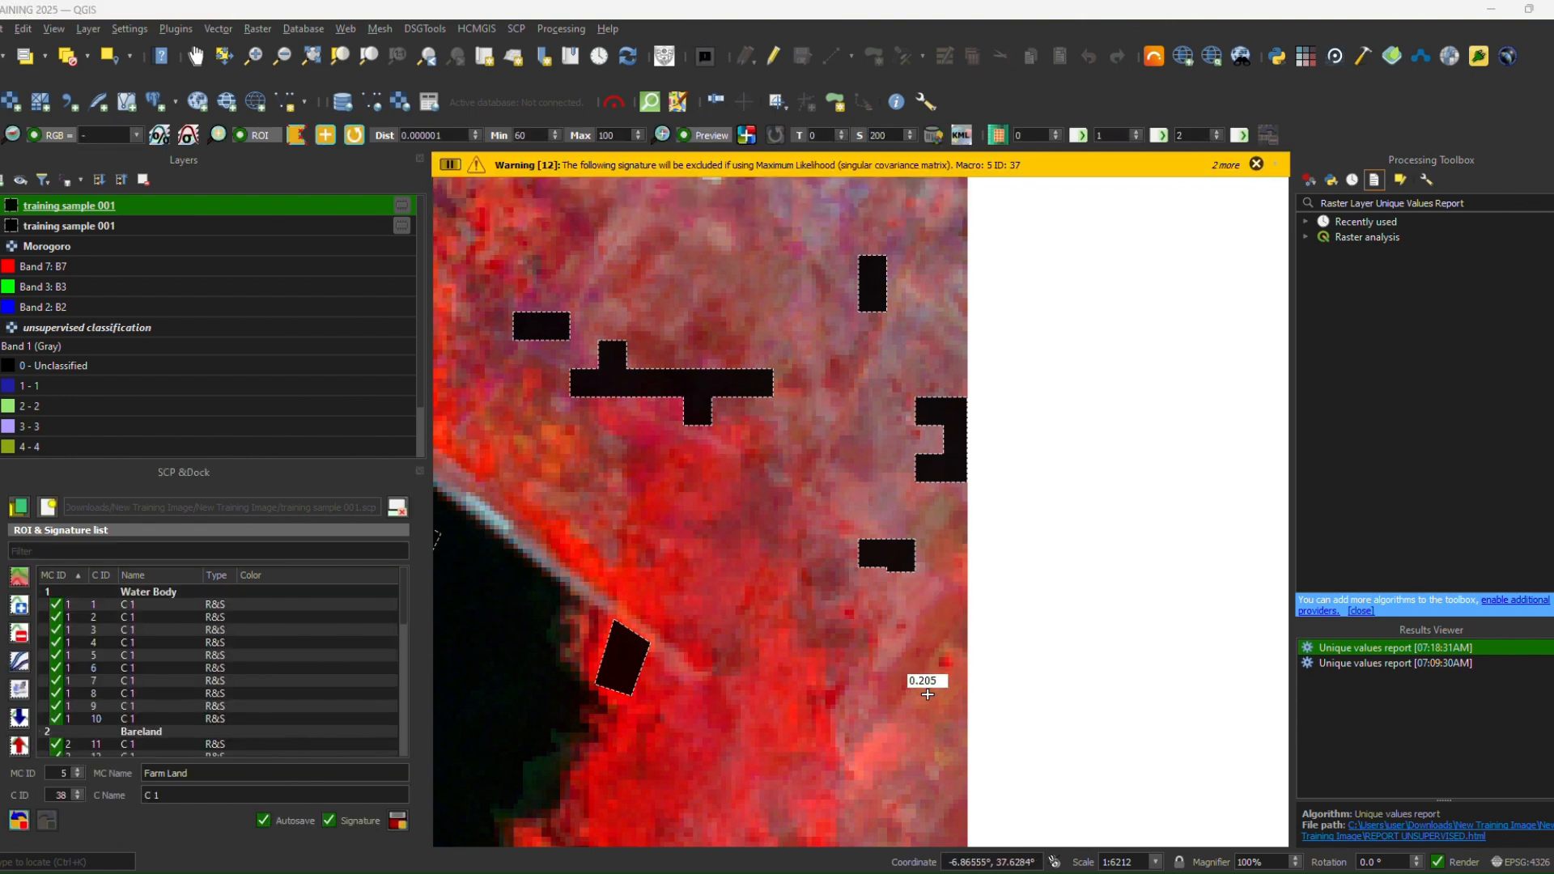
{"action": "left_click", "coordinate": [929, 625]}
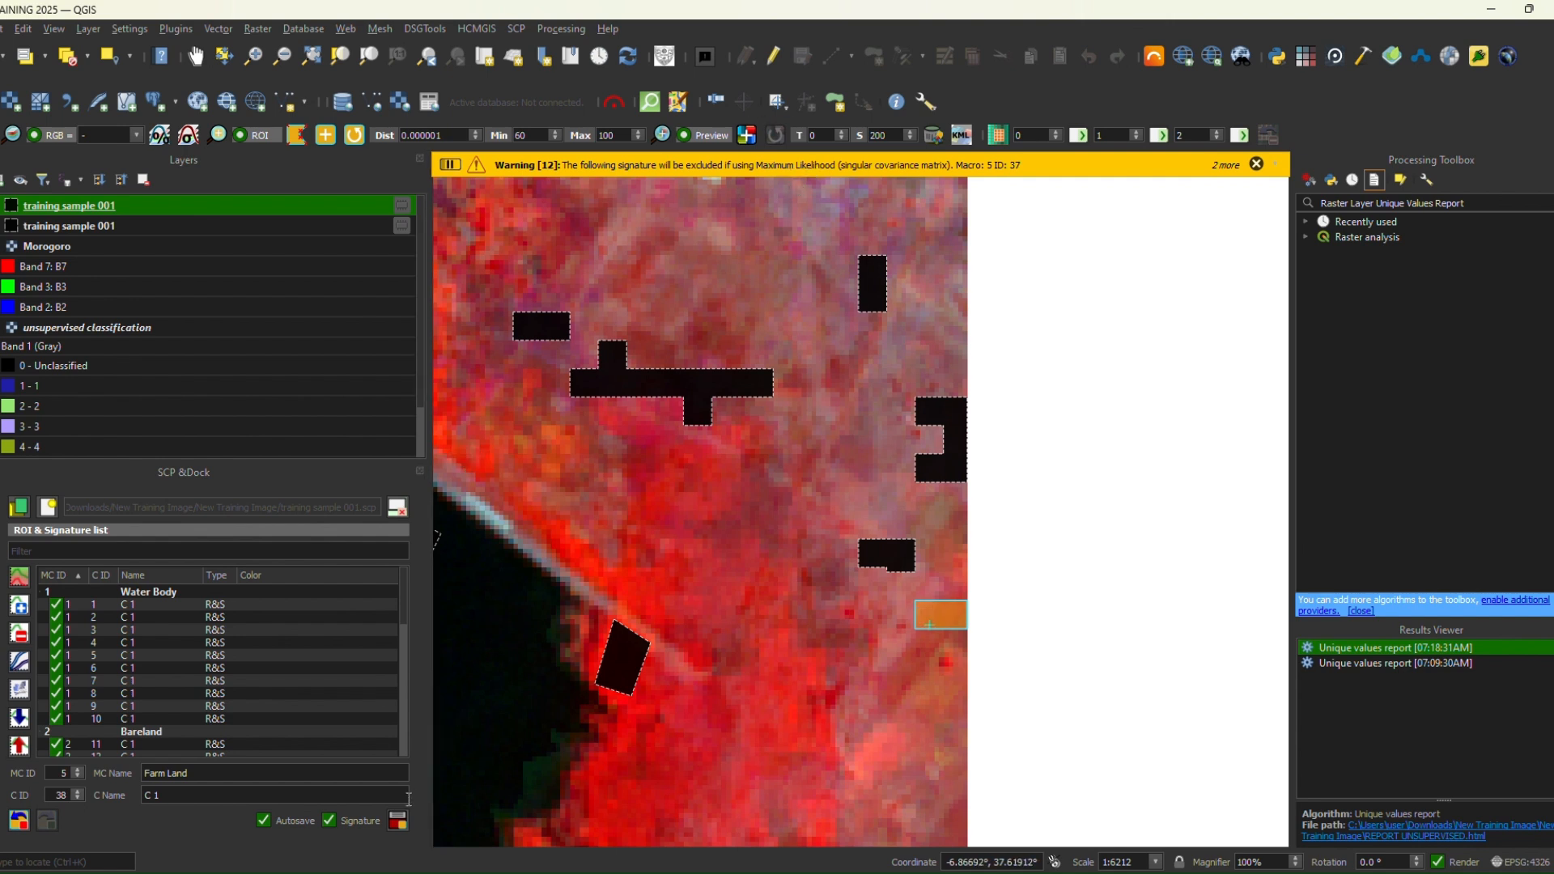
{"action": "left_click", "coordinate": [397, 822]}
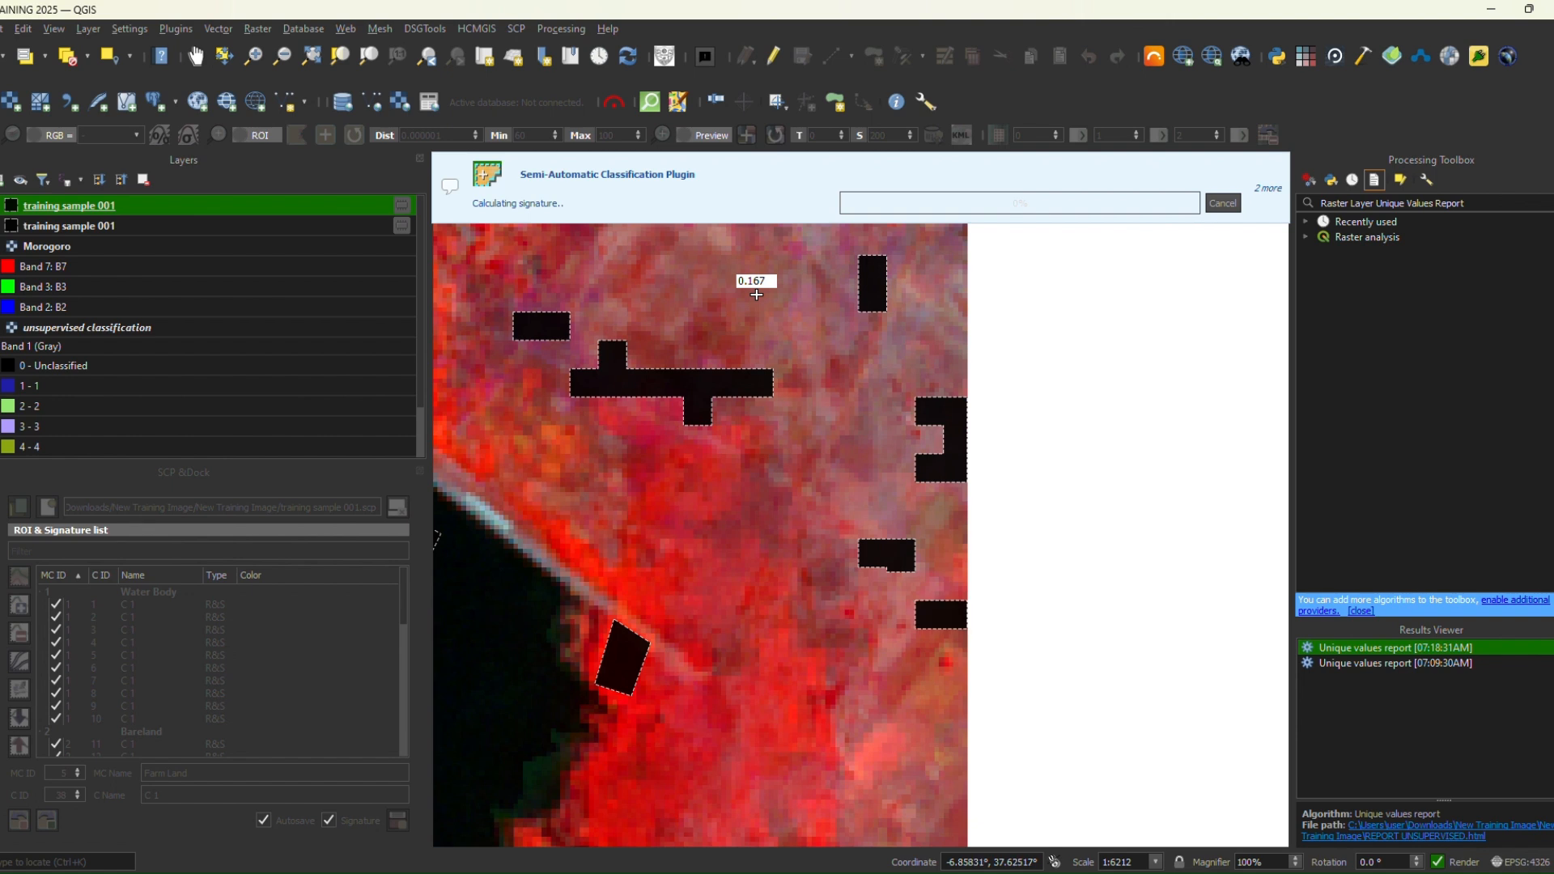
- Examine how the collected training samples are distributed over the whole Morogoro image
{"action": "scroll", "coordinate": [757, 295], "scroll_direction": "down", "scroll_amount": 1}
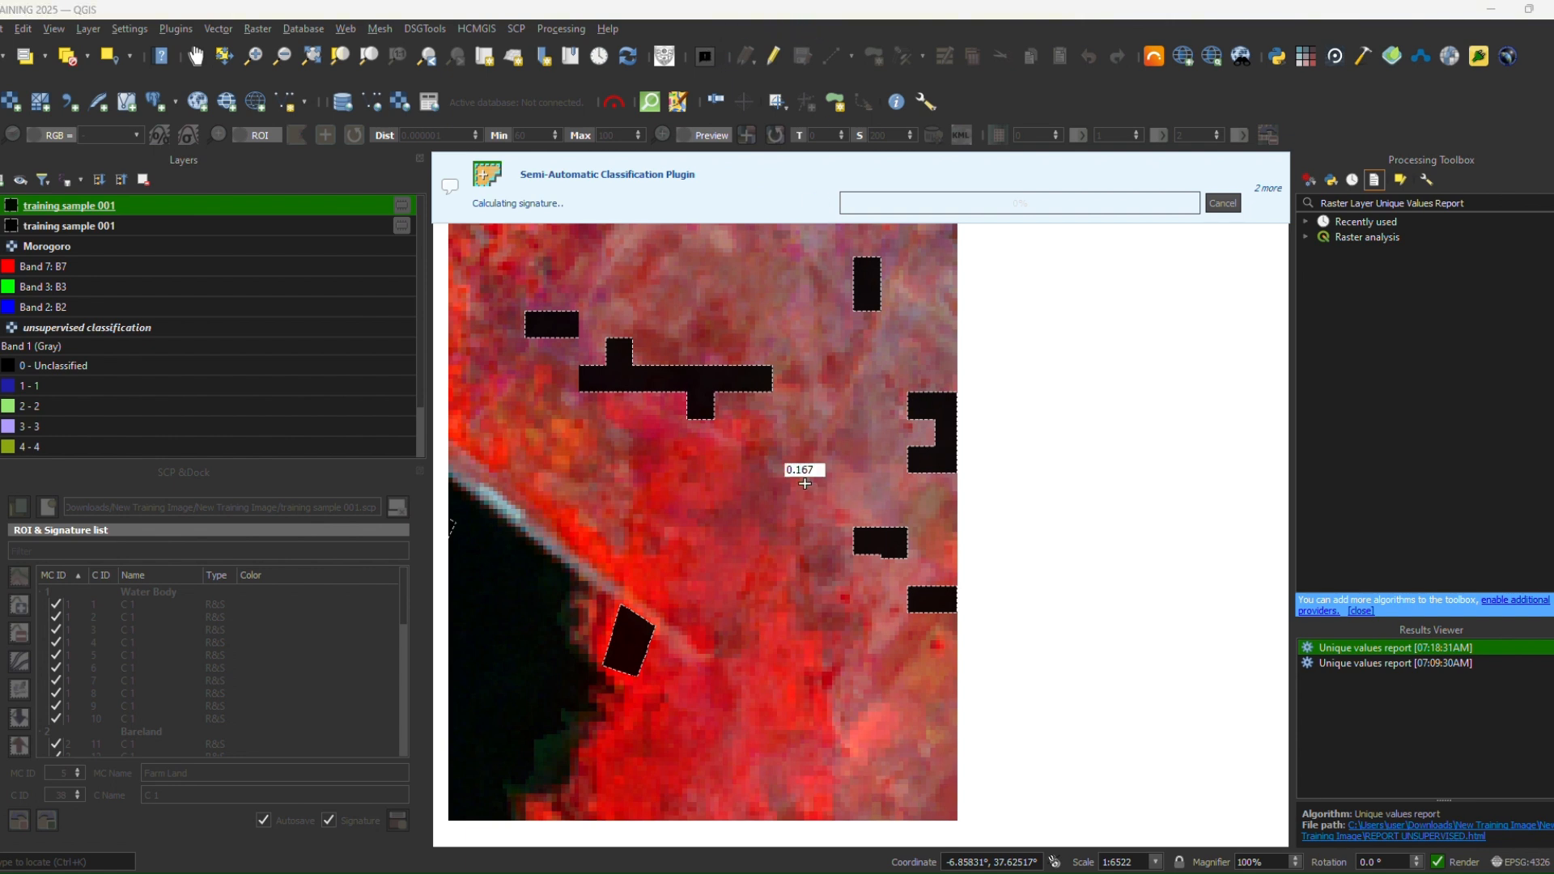
{"action": "left_click", "coordinate": [196, 58]}
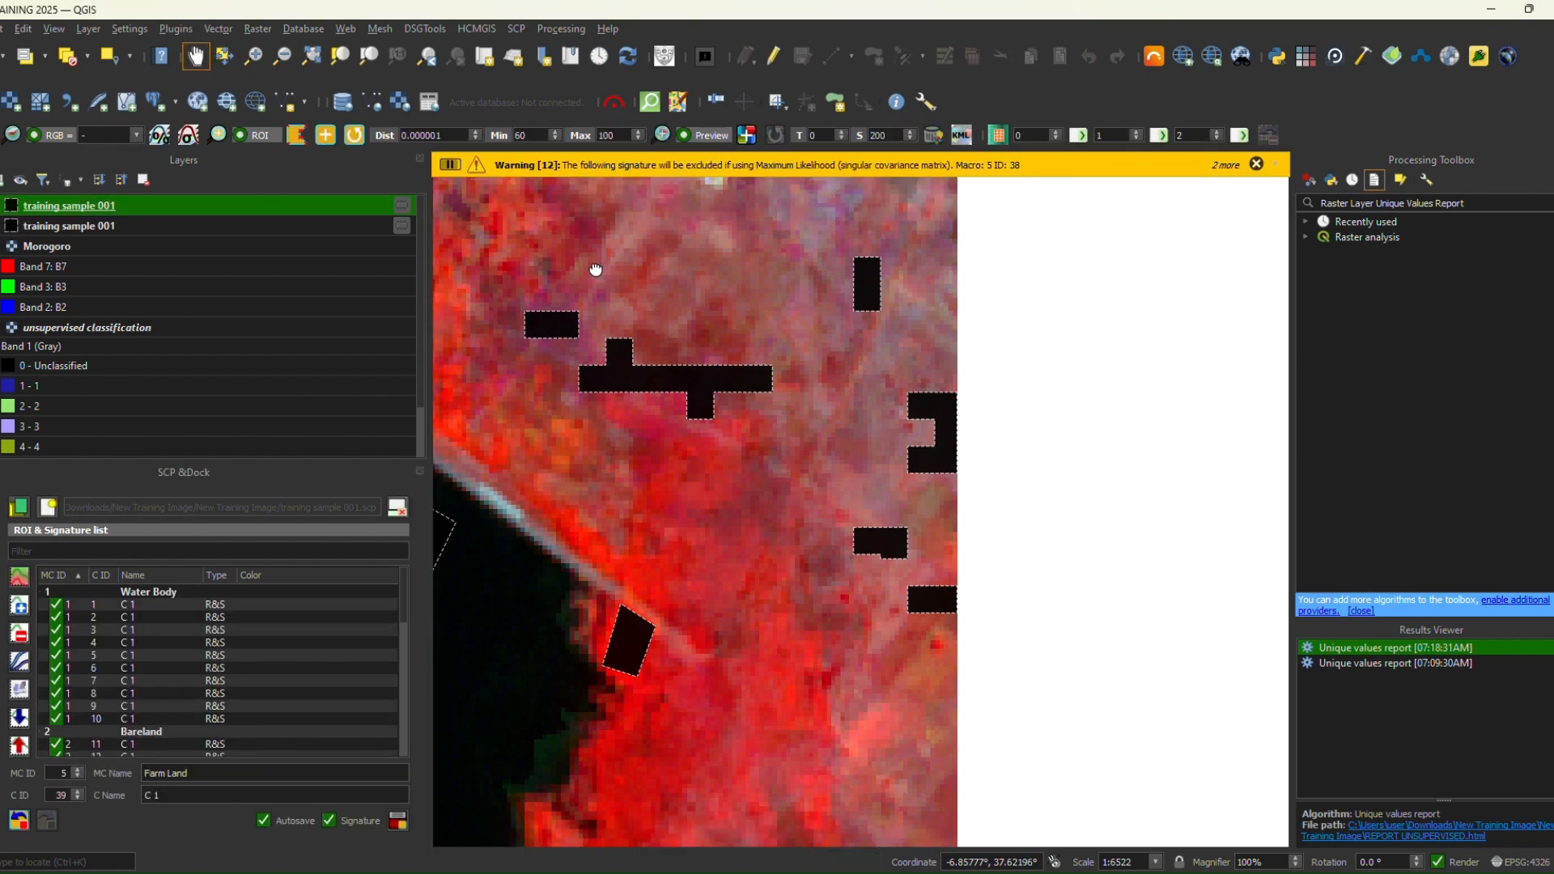
{"action": "left_click_drag", "start_coordinate": [595, 267], "coordinate": [895, 392]}
{"action": "scroll", "coordinate": [895, 392], "scroll_direction": "down", "scroll_amount": 1}
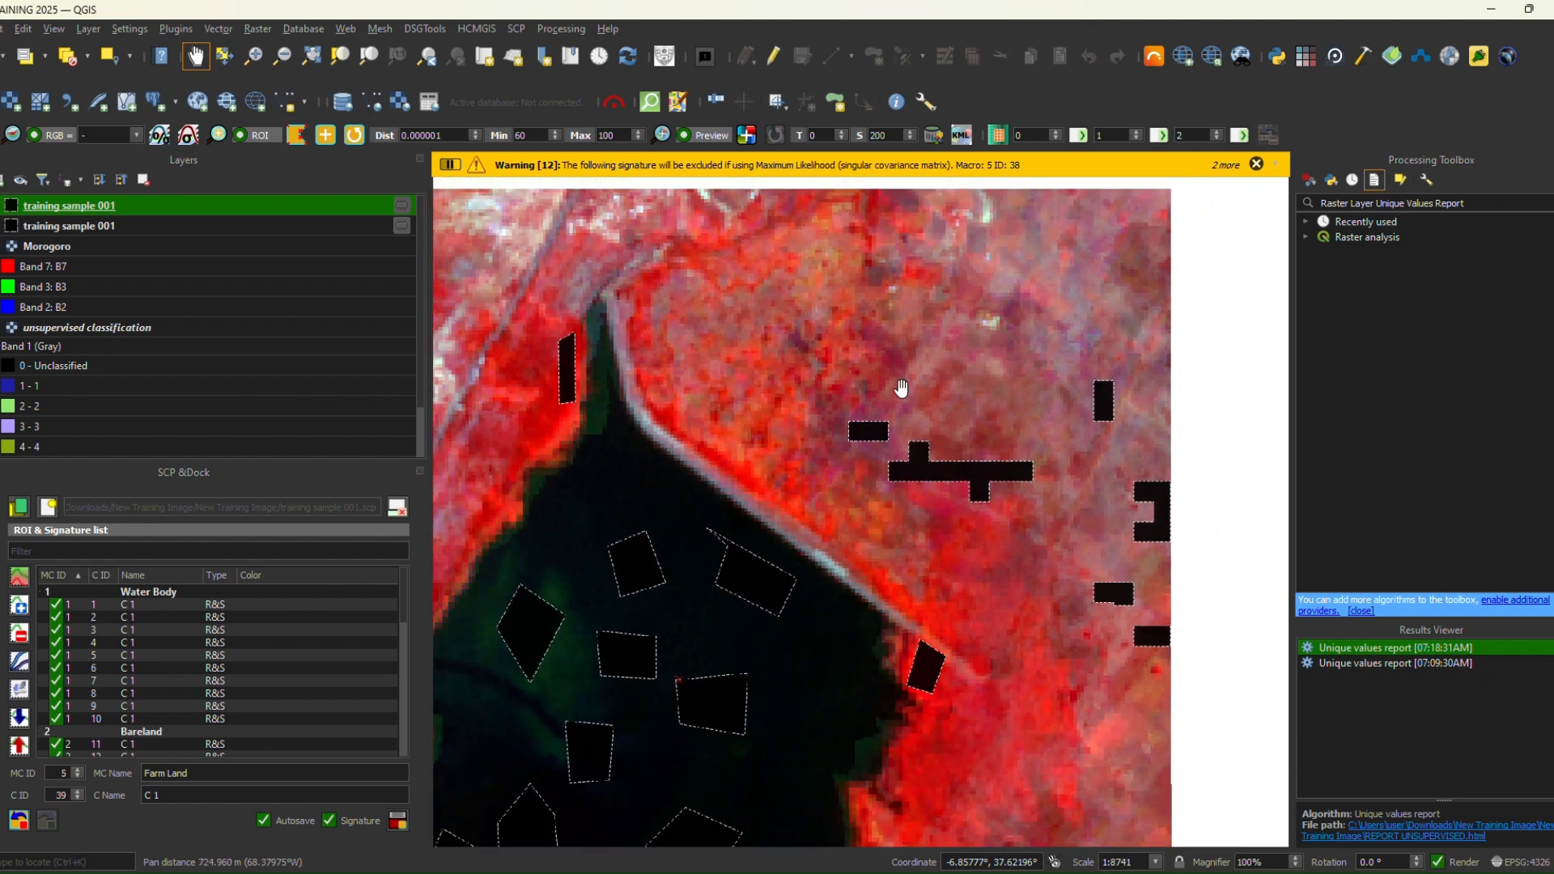
{"action": "scroll", "coordinate": [902, 388], "scroll_direction": "down", "scroll_amount": 2}
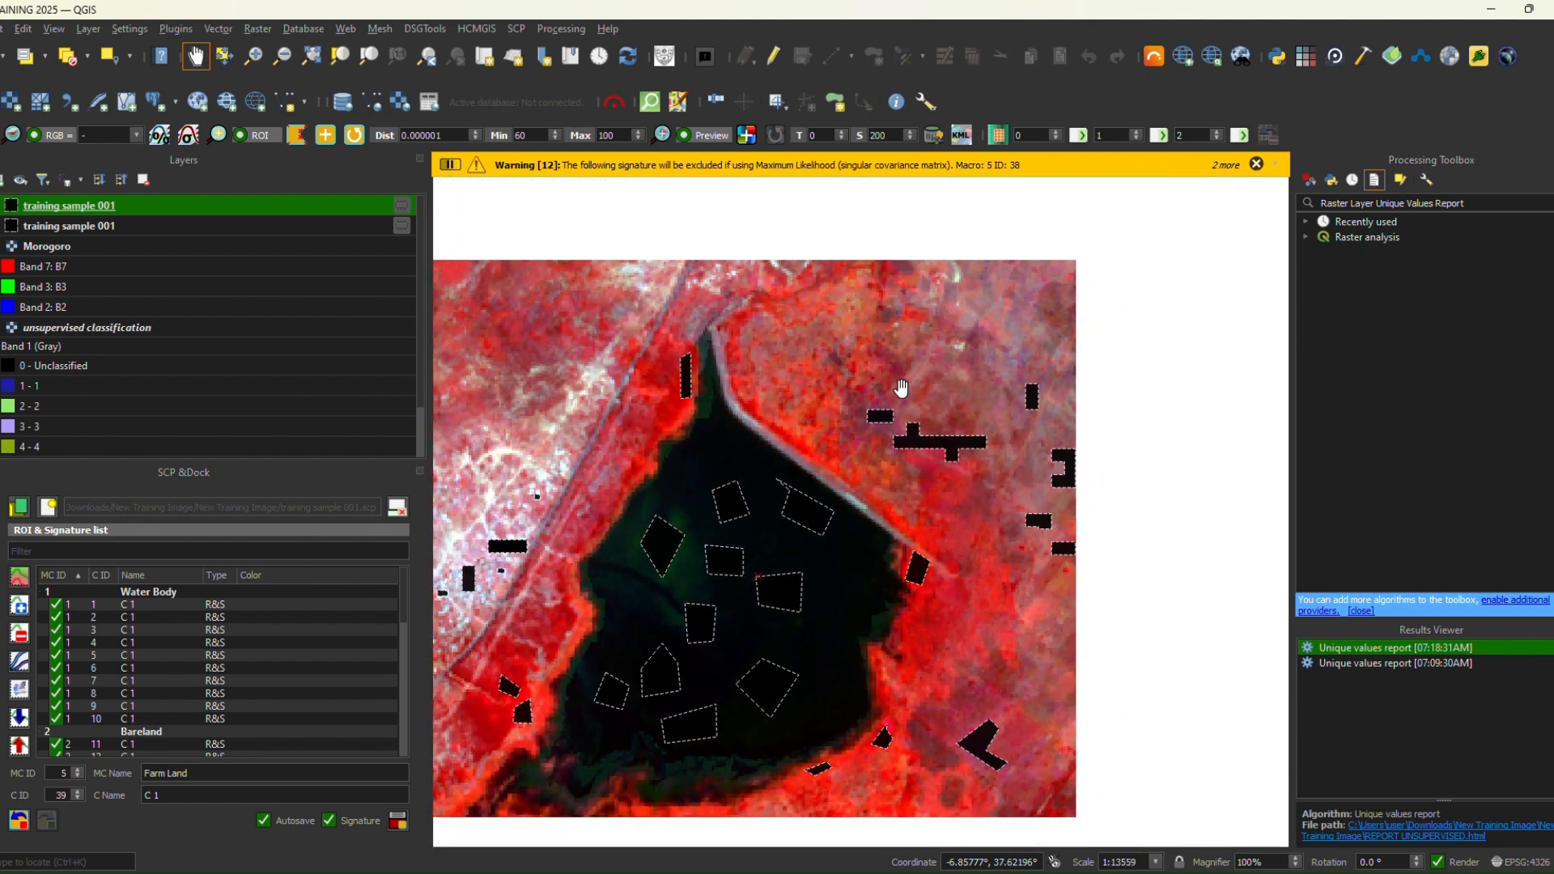
{"action": "scroll", "coordinate": [902, 389], "scroll_direction": "down", "scroll_amount": 1}
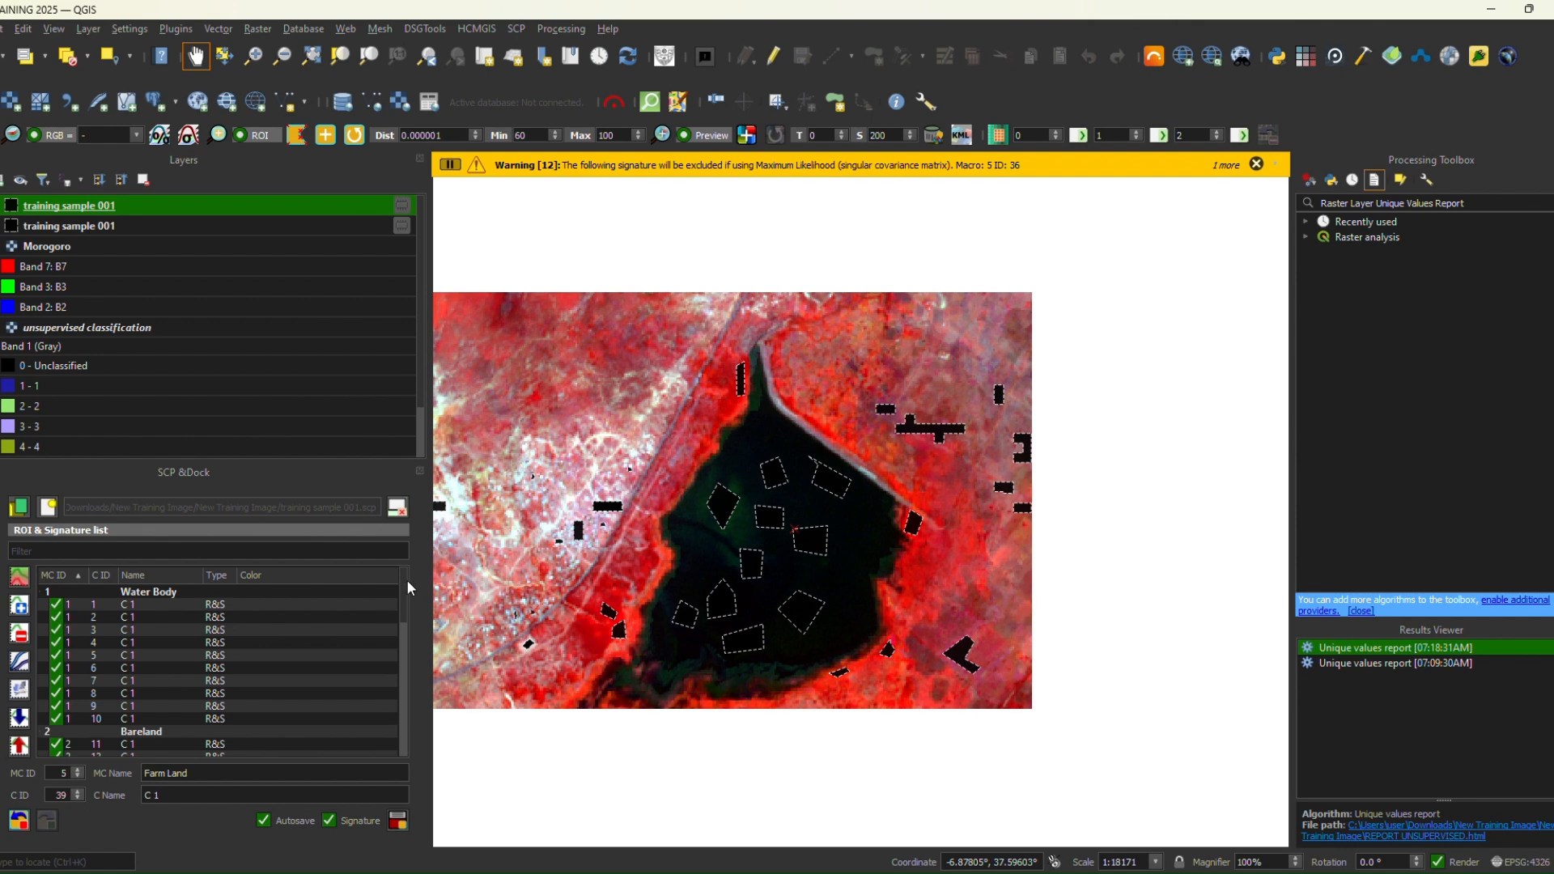
{"action": "mouse_move", "coordinate": [406, 593]}
{"action": "left_mouse_down"}
{"action": "mouse_move", "coordinate": [433, 720]}
{"action": "mouse_move", "coordinate": [420, 572]}
{"action": "left_mouse_up"}
{"action": "left_click_drag", "start_coordinate": [706, 352], "coordinate": [802, 412]}
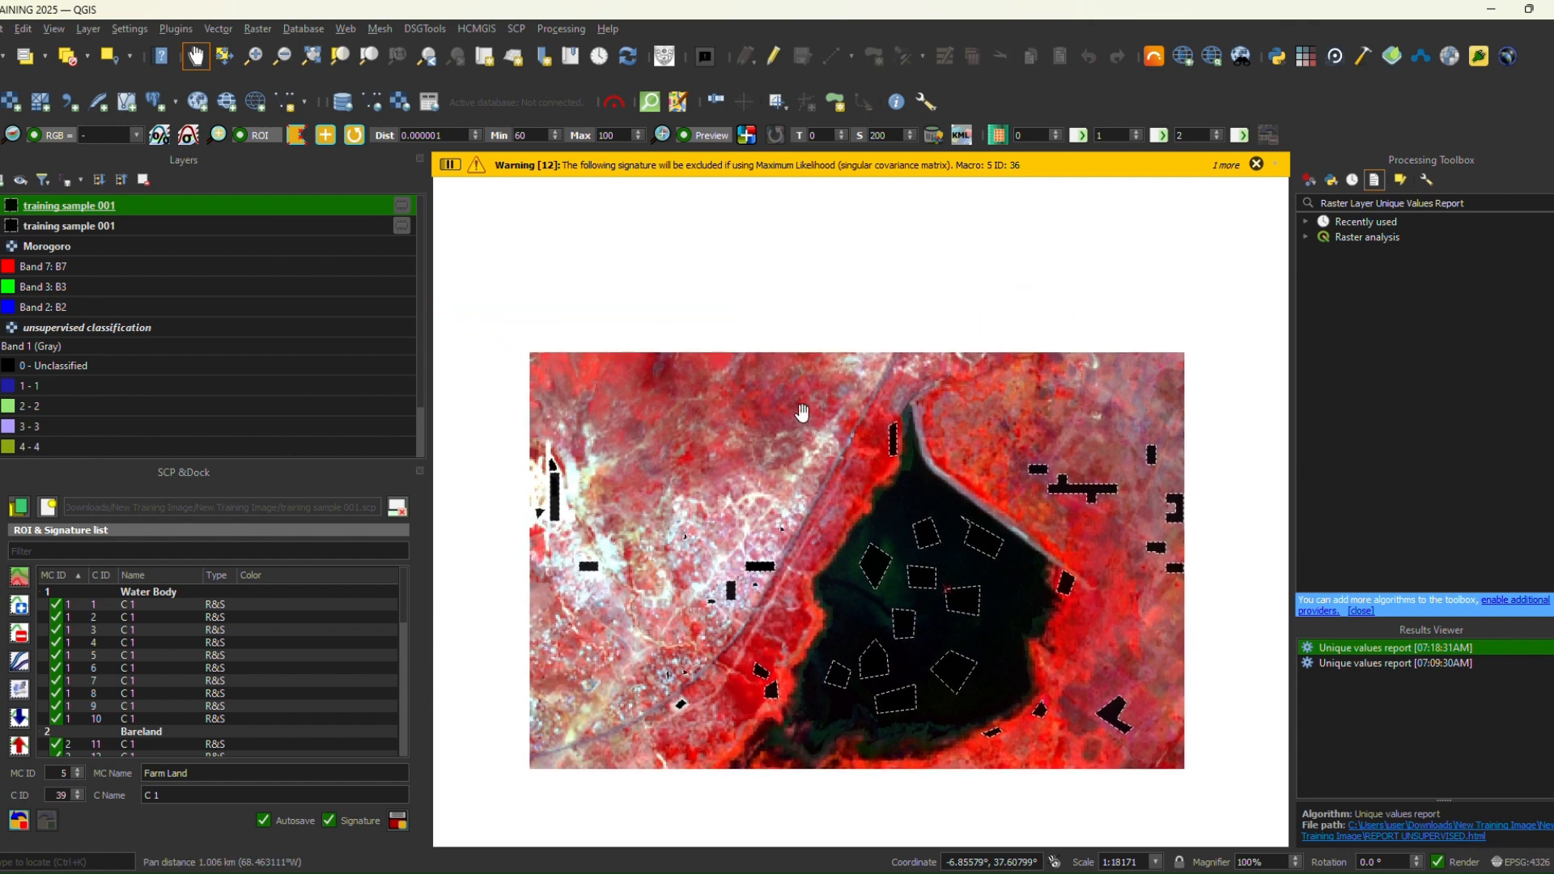
- Grow an ROI in the reddish area at the image's northwestern corner and save it as macroclass 6, Exposed Rocks
{"action": "left_click_drag", "start_coordinate": [571, 413], "coordinate": [679, 438]}
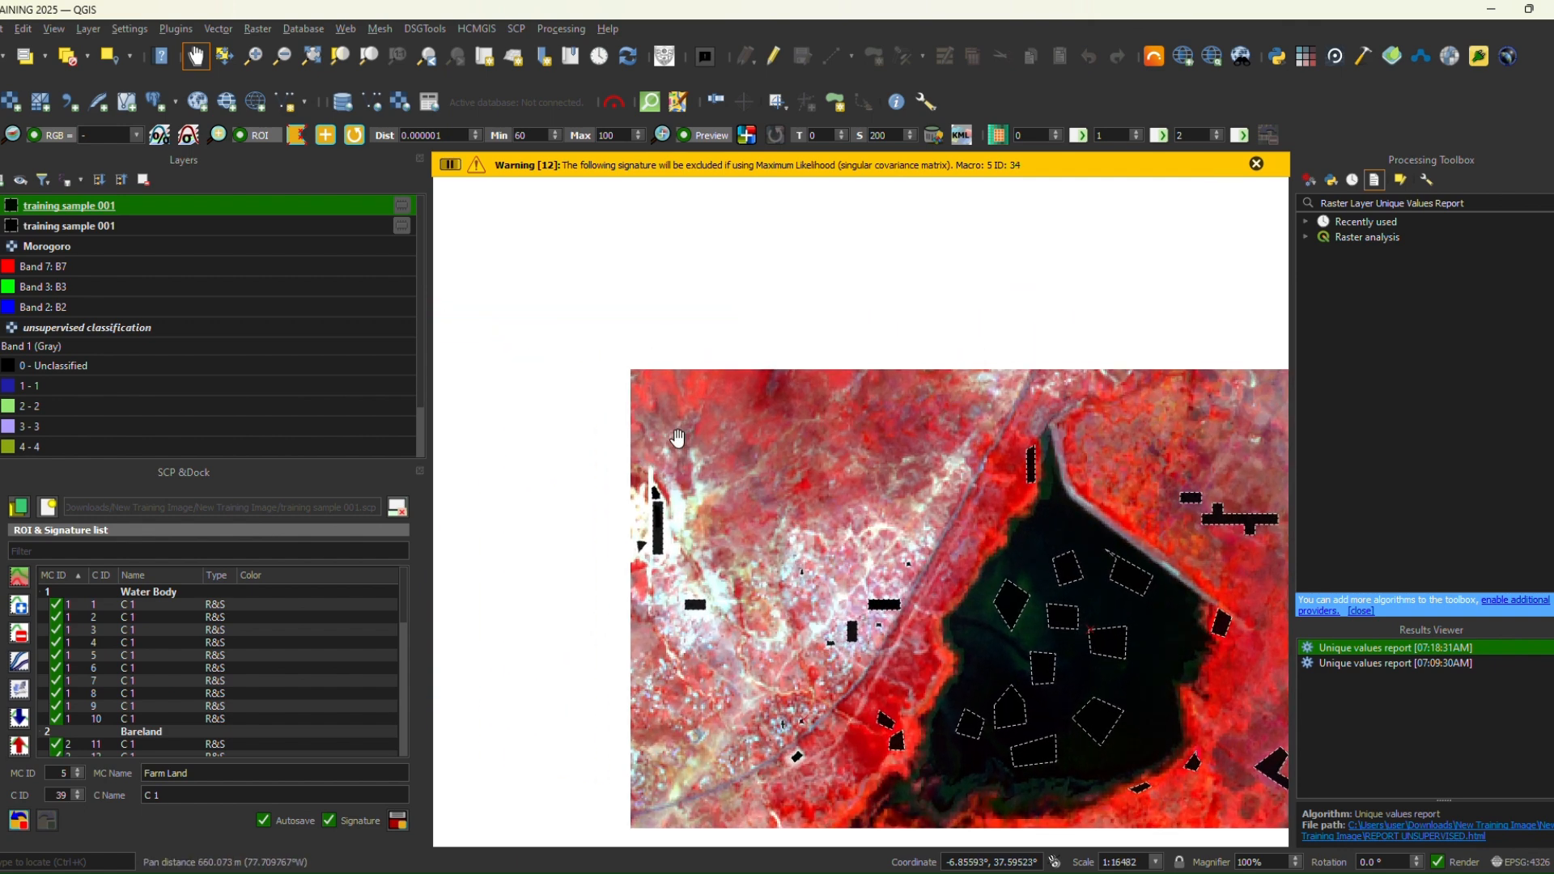
{"action": "scroll", "coordinate": [680, 425], "scroll_direction": "up", "scroll_amount": 2}
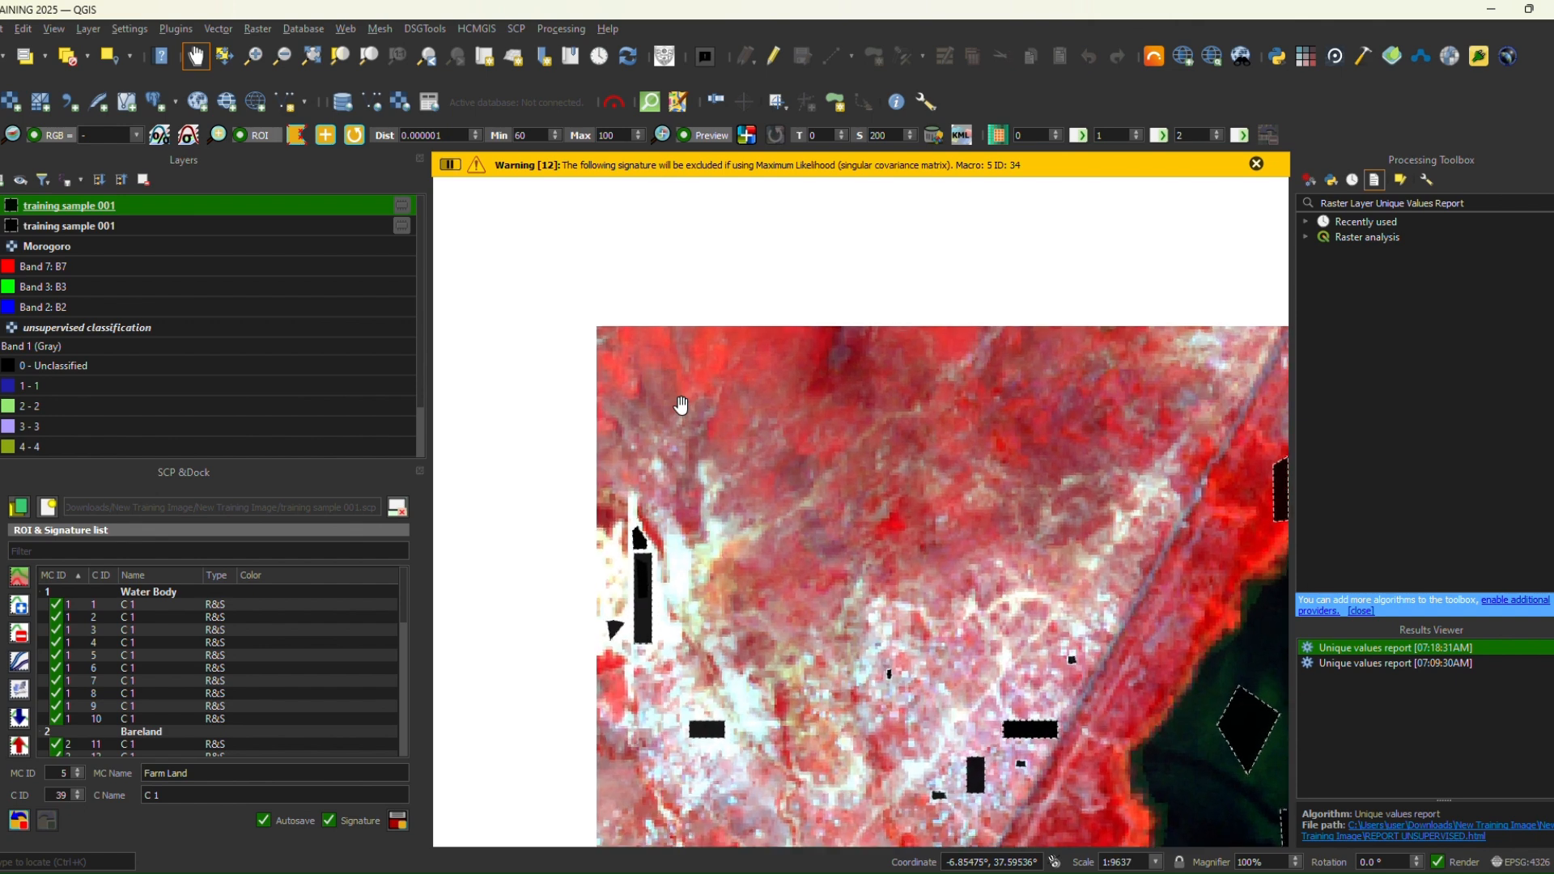
{"action": "scroll", "coordinate": [682, 404], "scroll_direction": "up", "scroll_amount": 3}
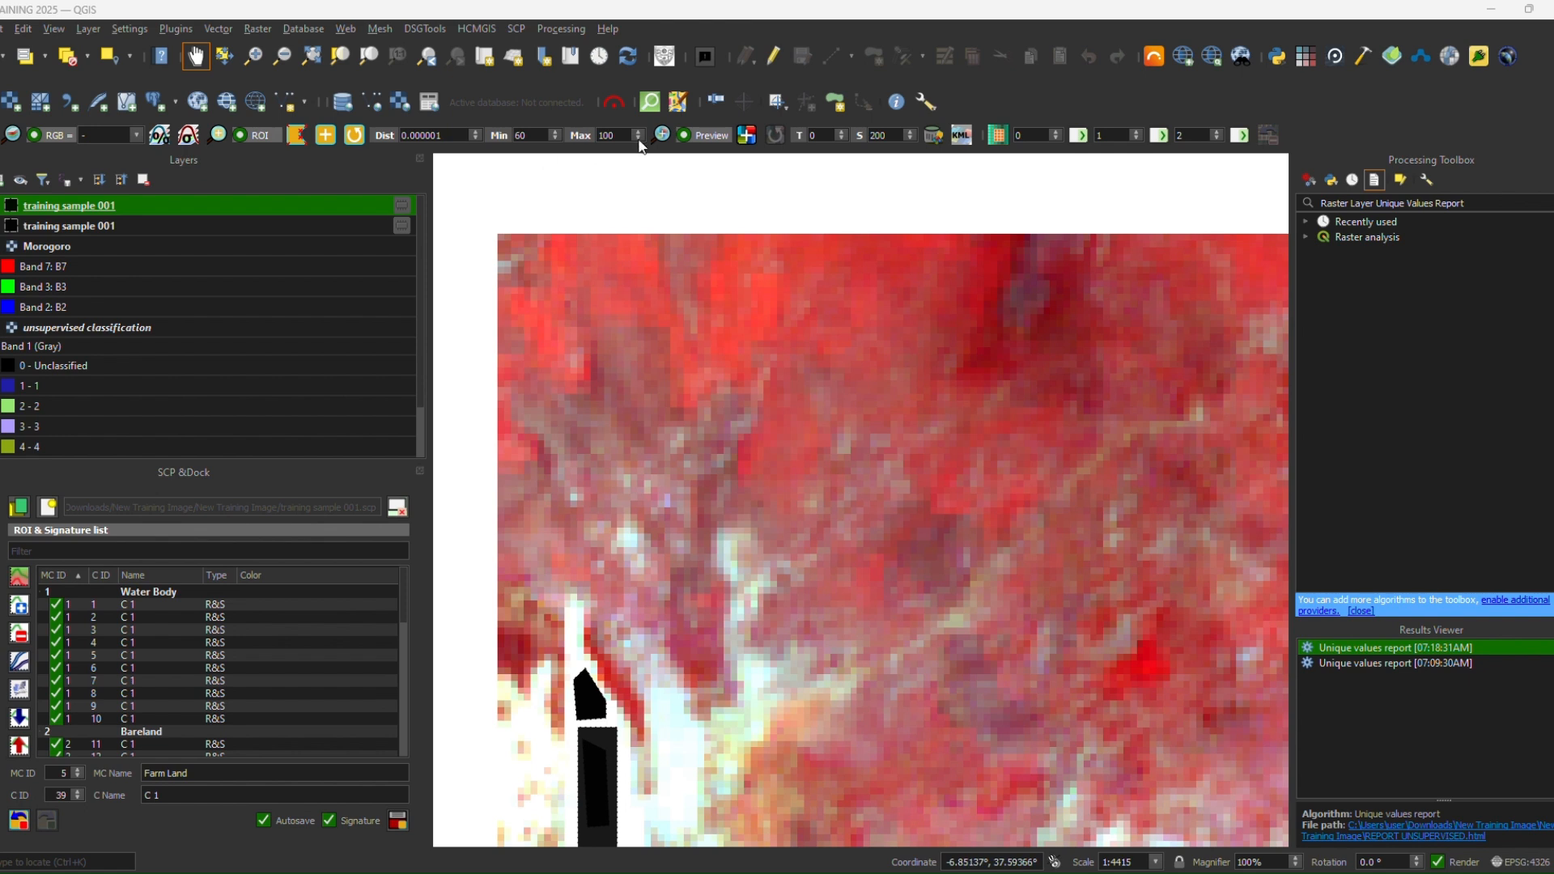
{"action": "left_click", "coordinate": [325, 138]}
{"action": "left_click", "coordinate": [633, 357]}
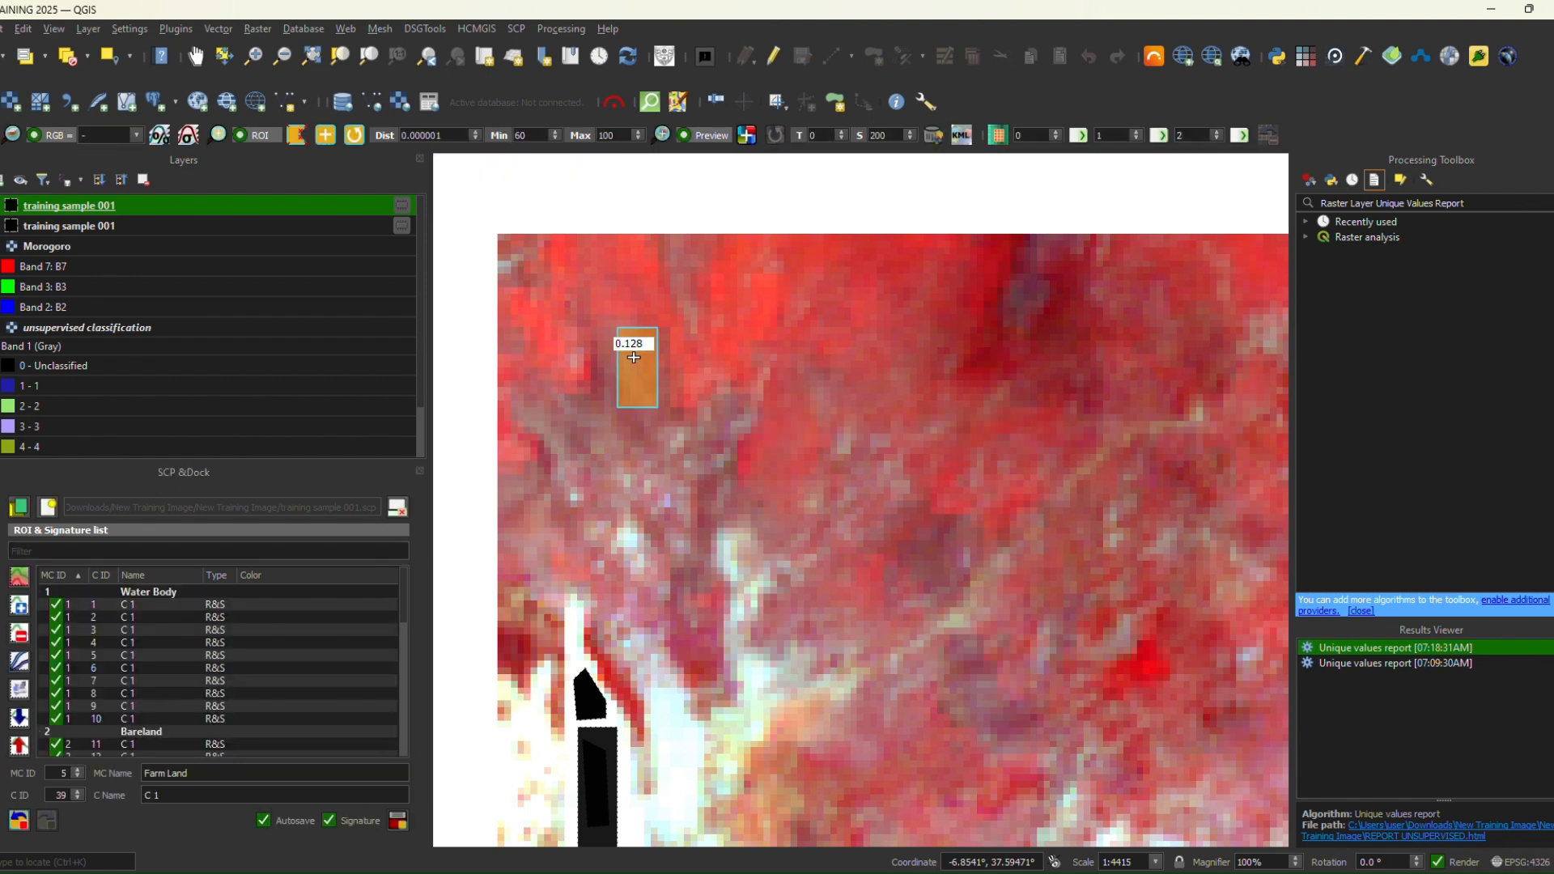
{"action": "triple_click", "coordinate": [238, 773]}
{"action": "key", "text": "BackSpace"}
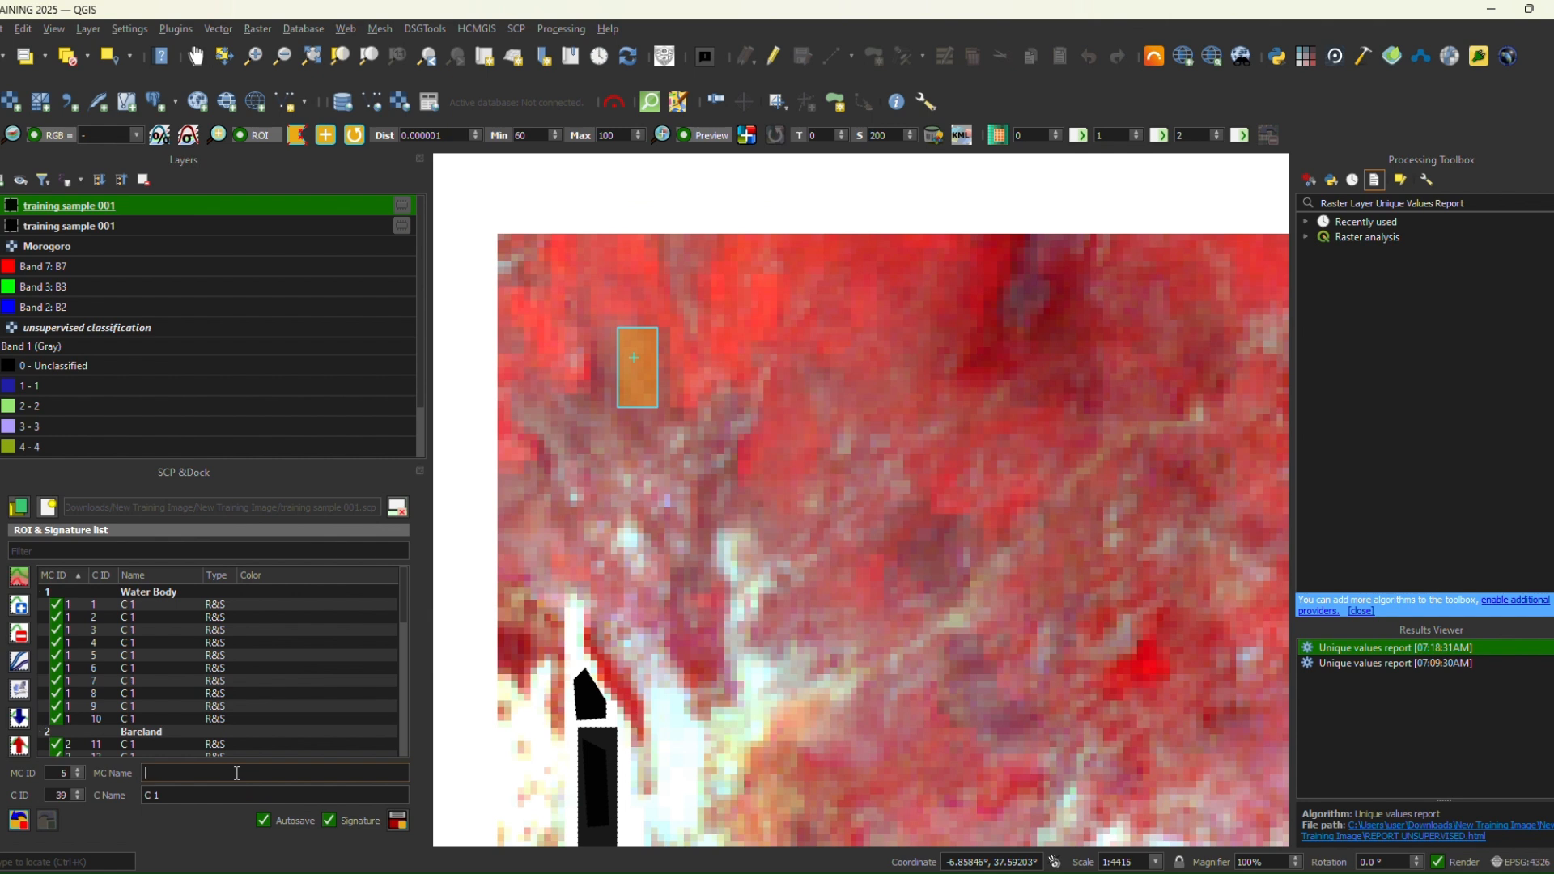
{"action": "type", "text": "Exposed Rocks"}
{"action": "left_click", "coordinate": [402, 820]}
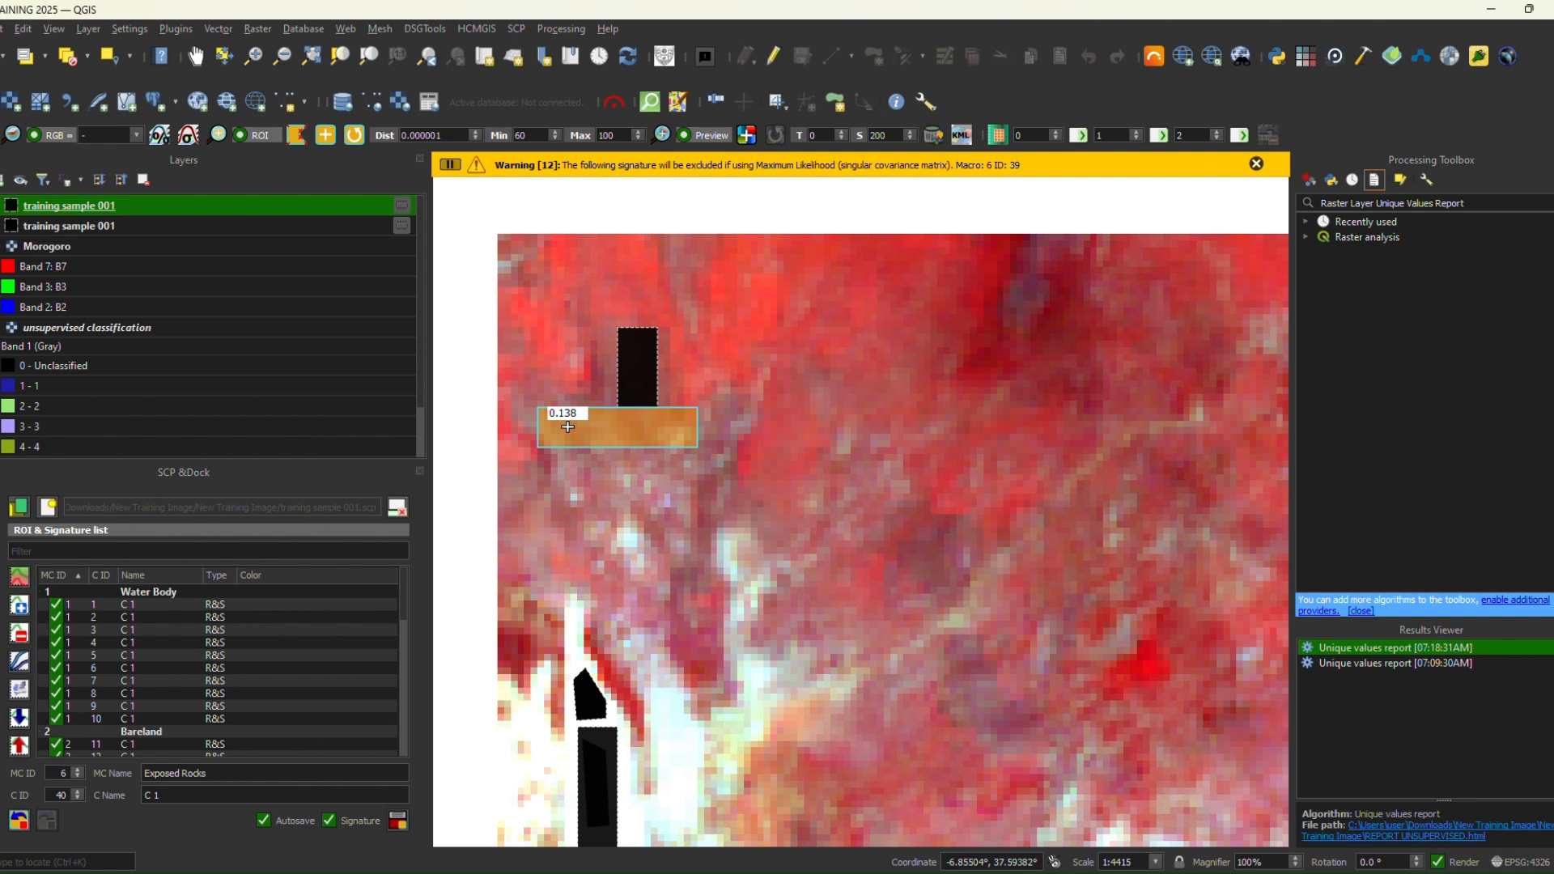
- Grow and save four more Exposed Rocks ROIs: directly below the first one, to its southeast and east, and at the image's western edge
{"action": "left_click", "coordinate": [397, 821]}
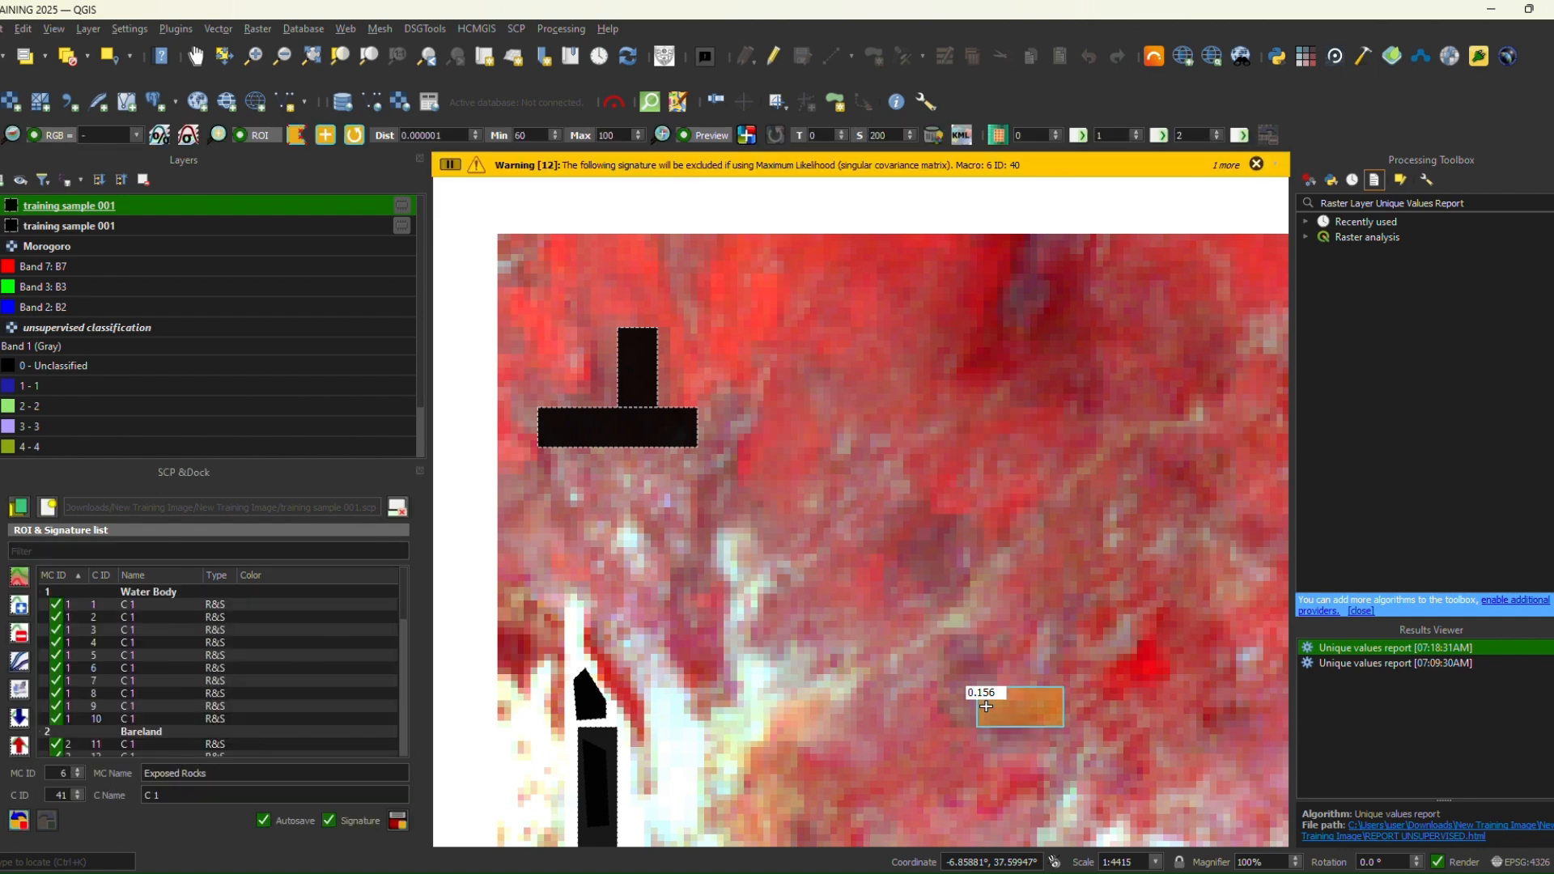
{"action": "left_click", "coordinate": [399, 821]}
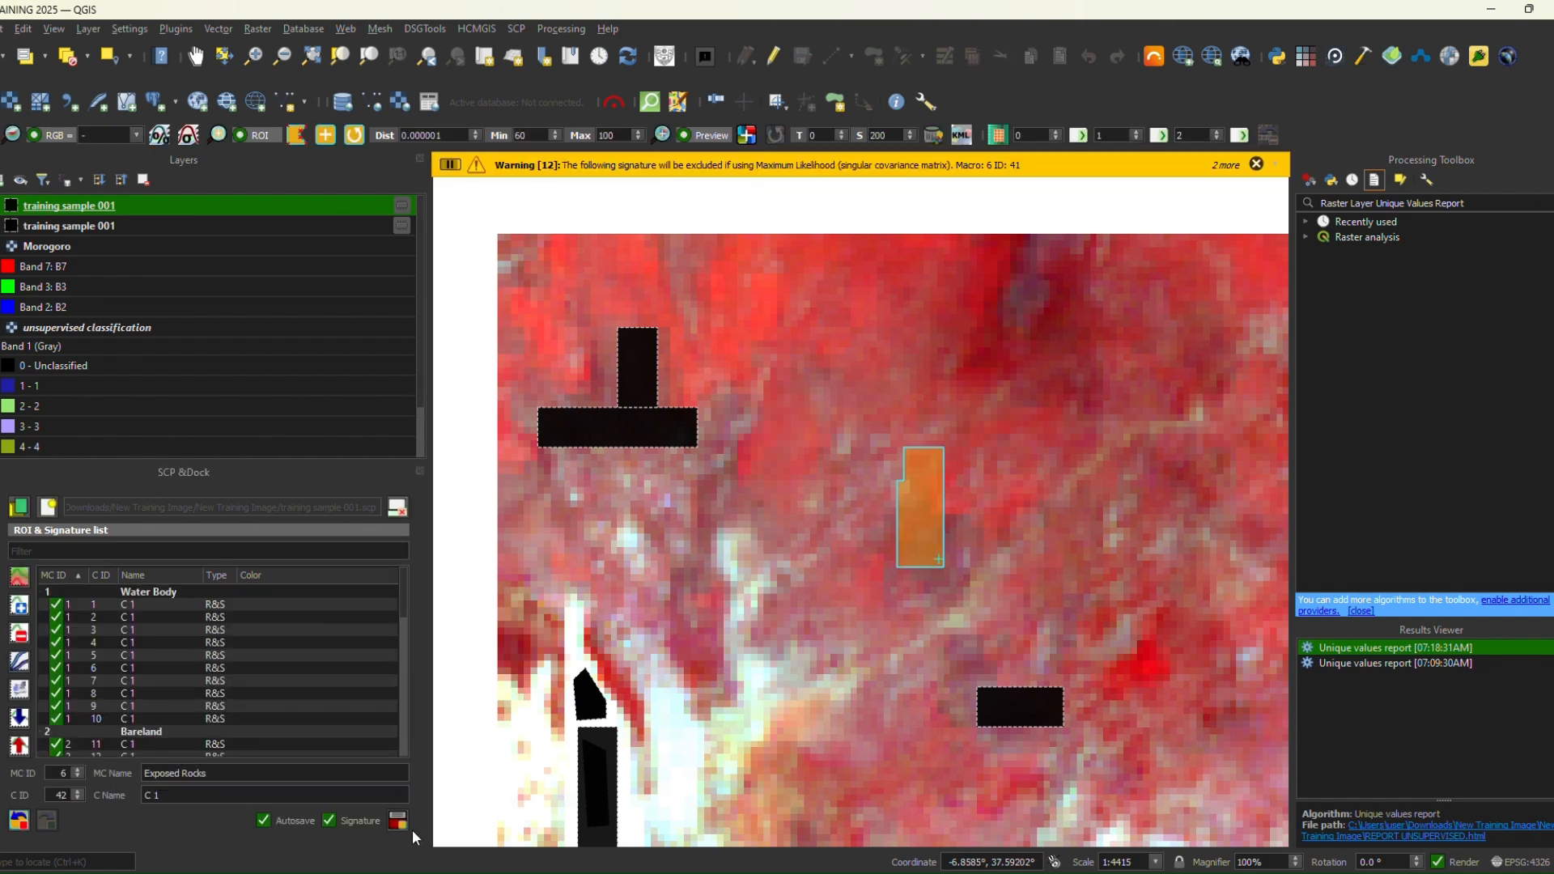
{"action": "left_click", "coordinate": [398, 820]}
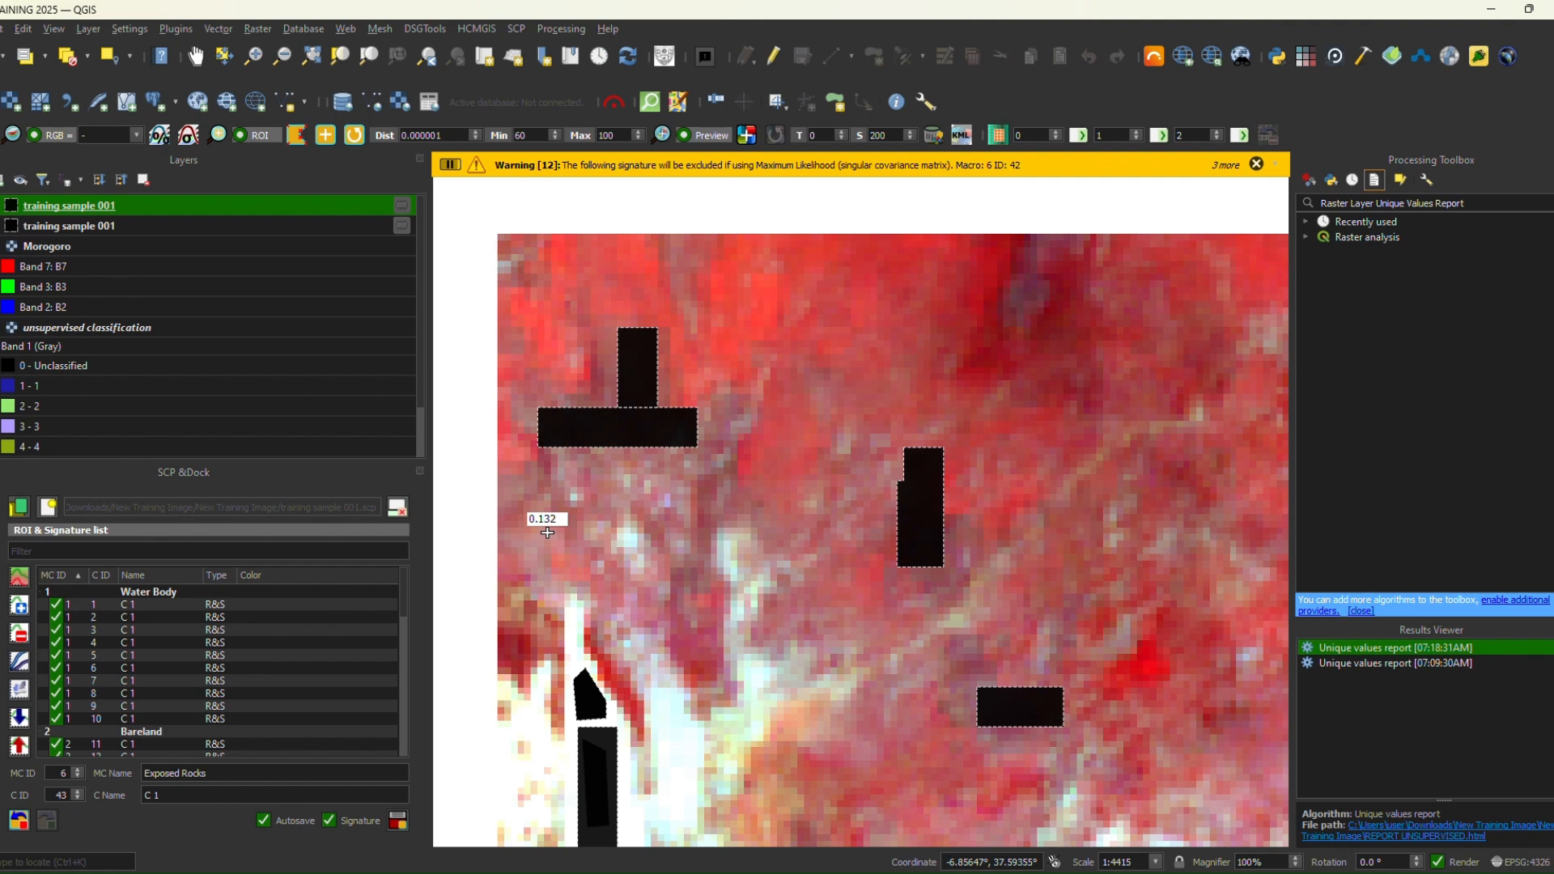
{"action": "left_click", "coordinate": [547, 533]}
{"action": "left_click", "coordinate": [398, 820]}
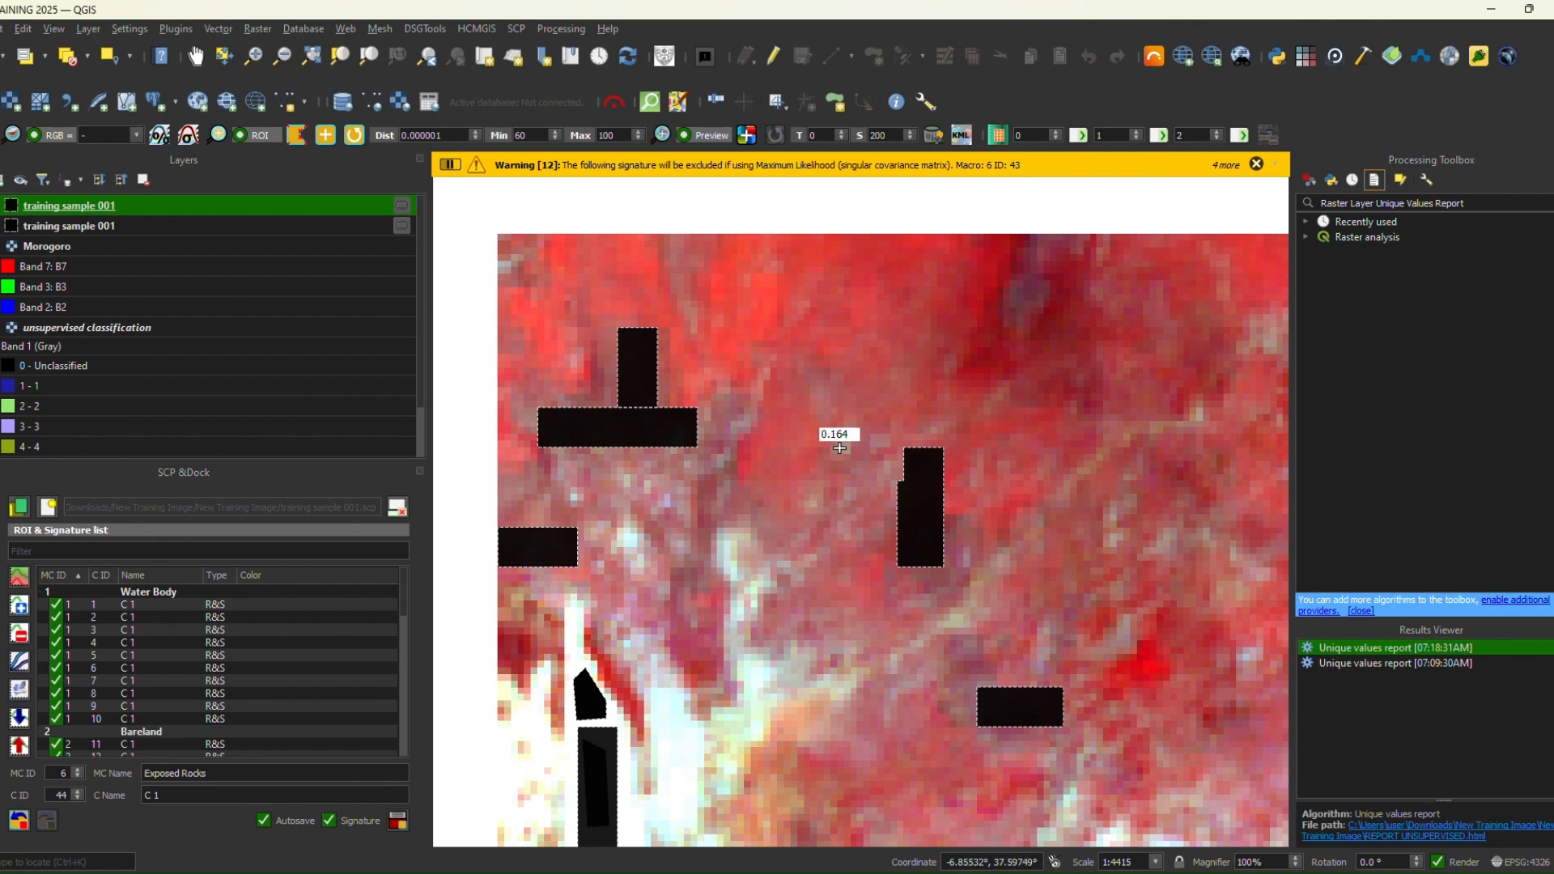
- Dismiss the signature warnings and generate a classification preview with size 200 over the northwestern part of the image
{"action": "scroll", "coordinate": [839, 447], "scroll_direction": "down", "scroll_amount": 3}
{"action": "scroll", "coordinate": [839, 447], "scroll_direction": "down", "scroll_amount": 3}
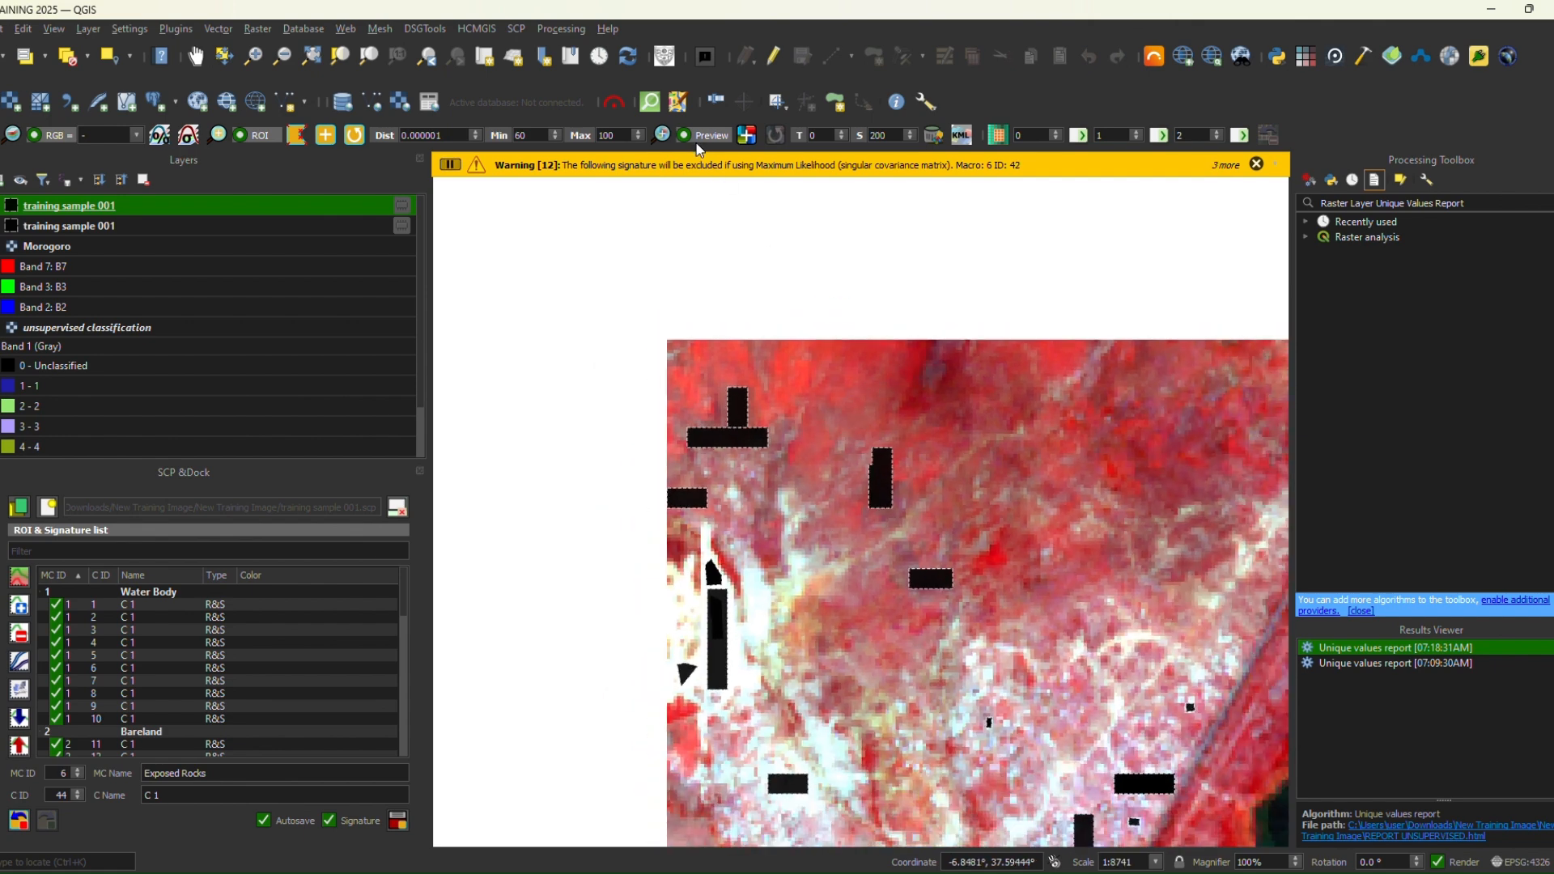
{"action": "left_click", "coordinate": [900, 136]}
{"action": "left_click", "coordinate": [1257, 166]}
{"action": "left_click", "coordinate": [1256, 165]}
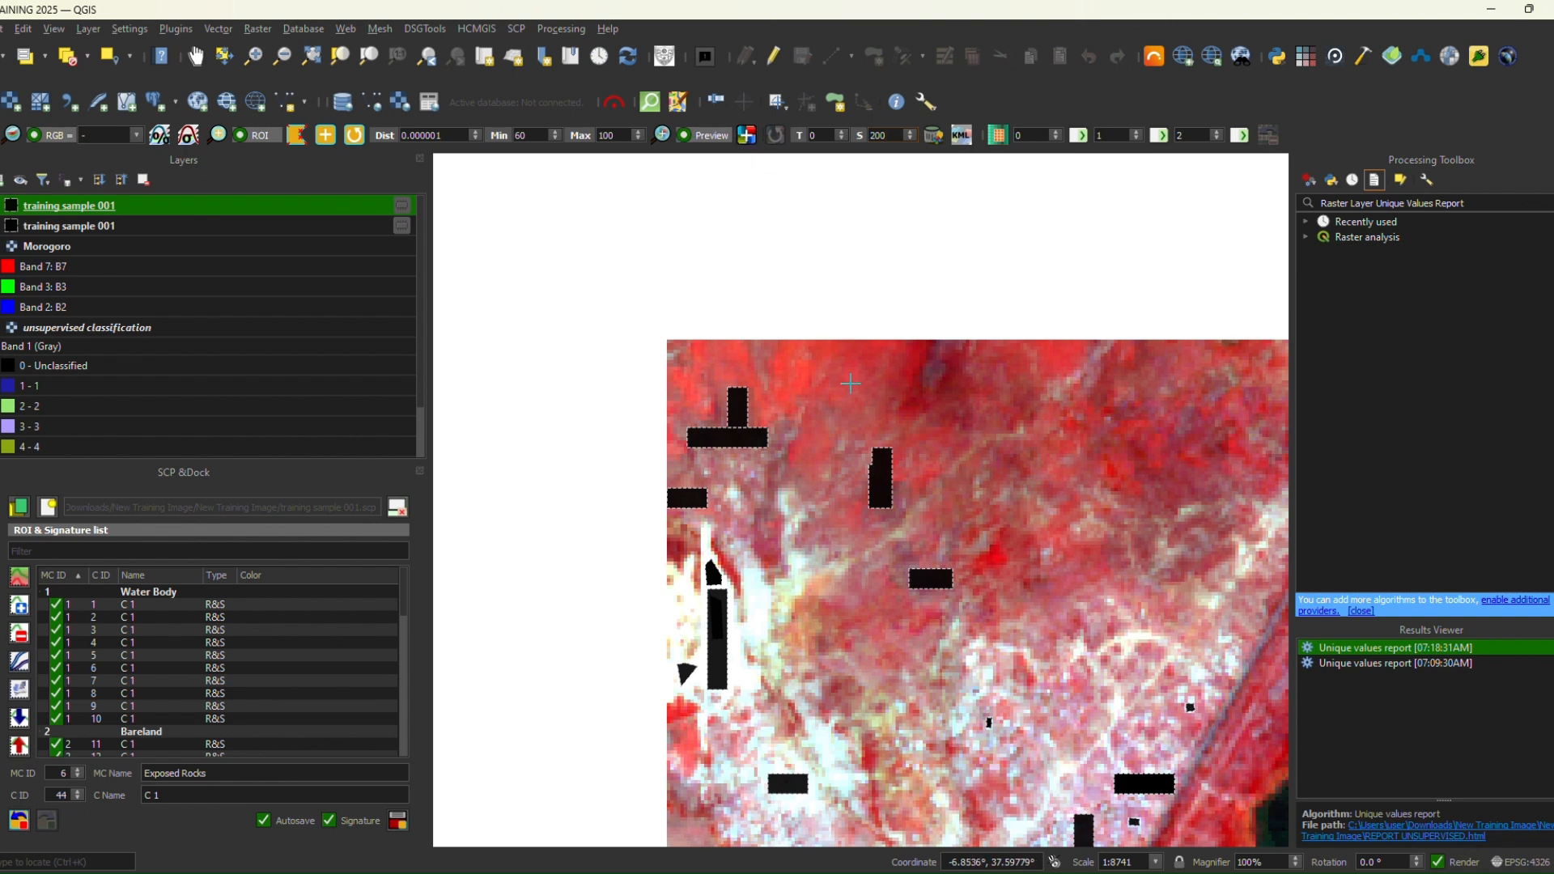
{"action": "left_click", "coordinate": [940, 391]}
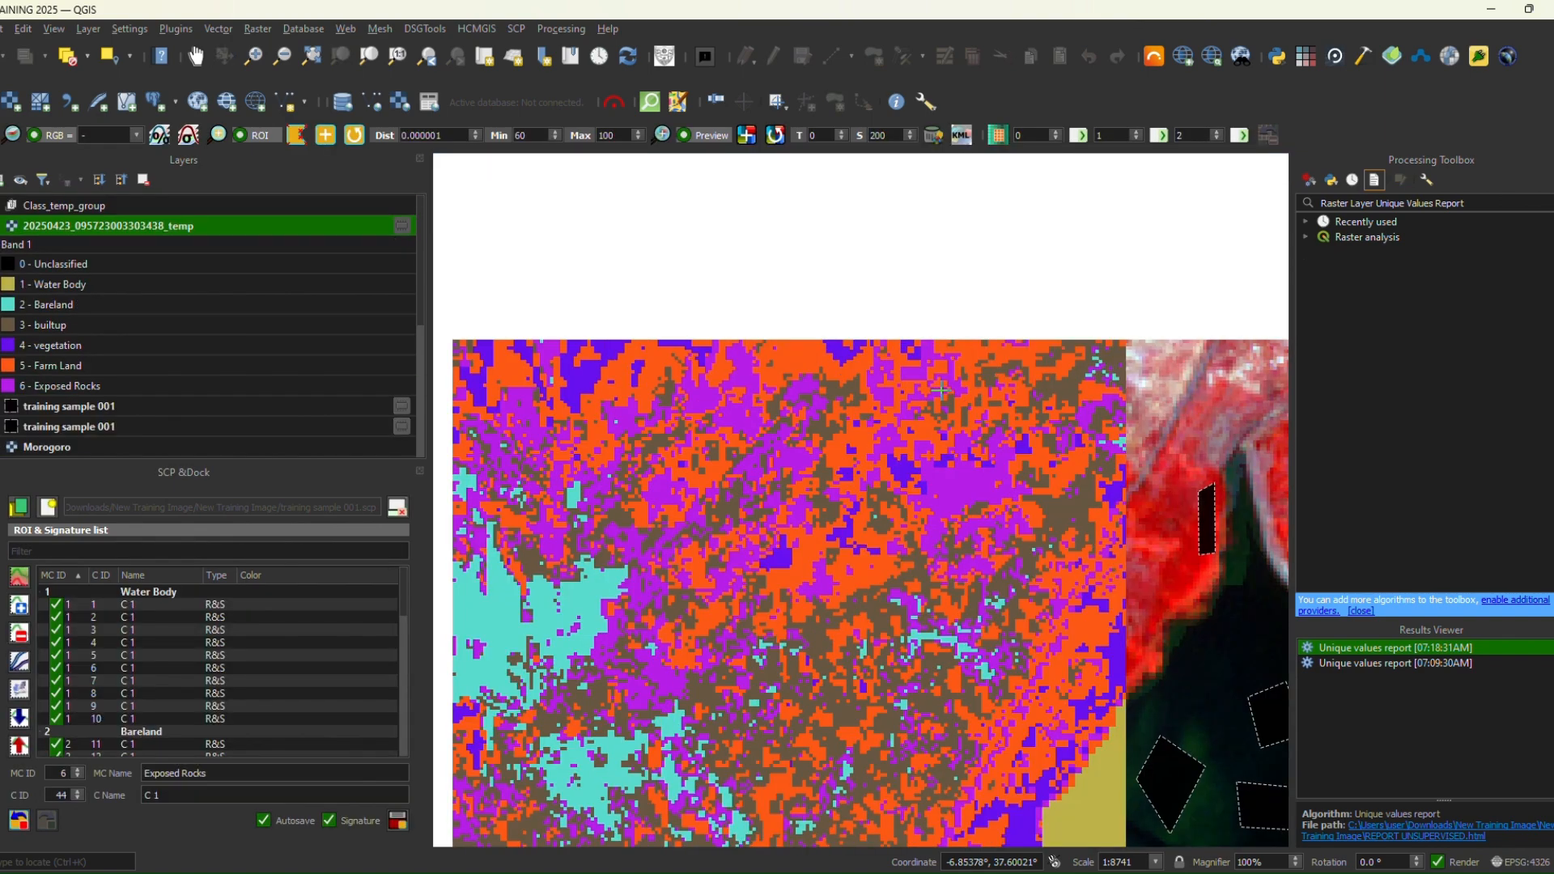
{"action": "key", "text": "Left"}
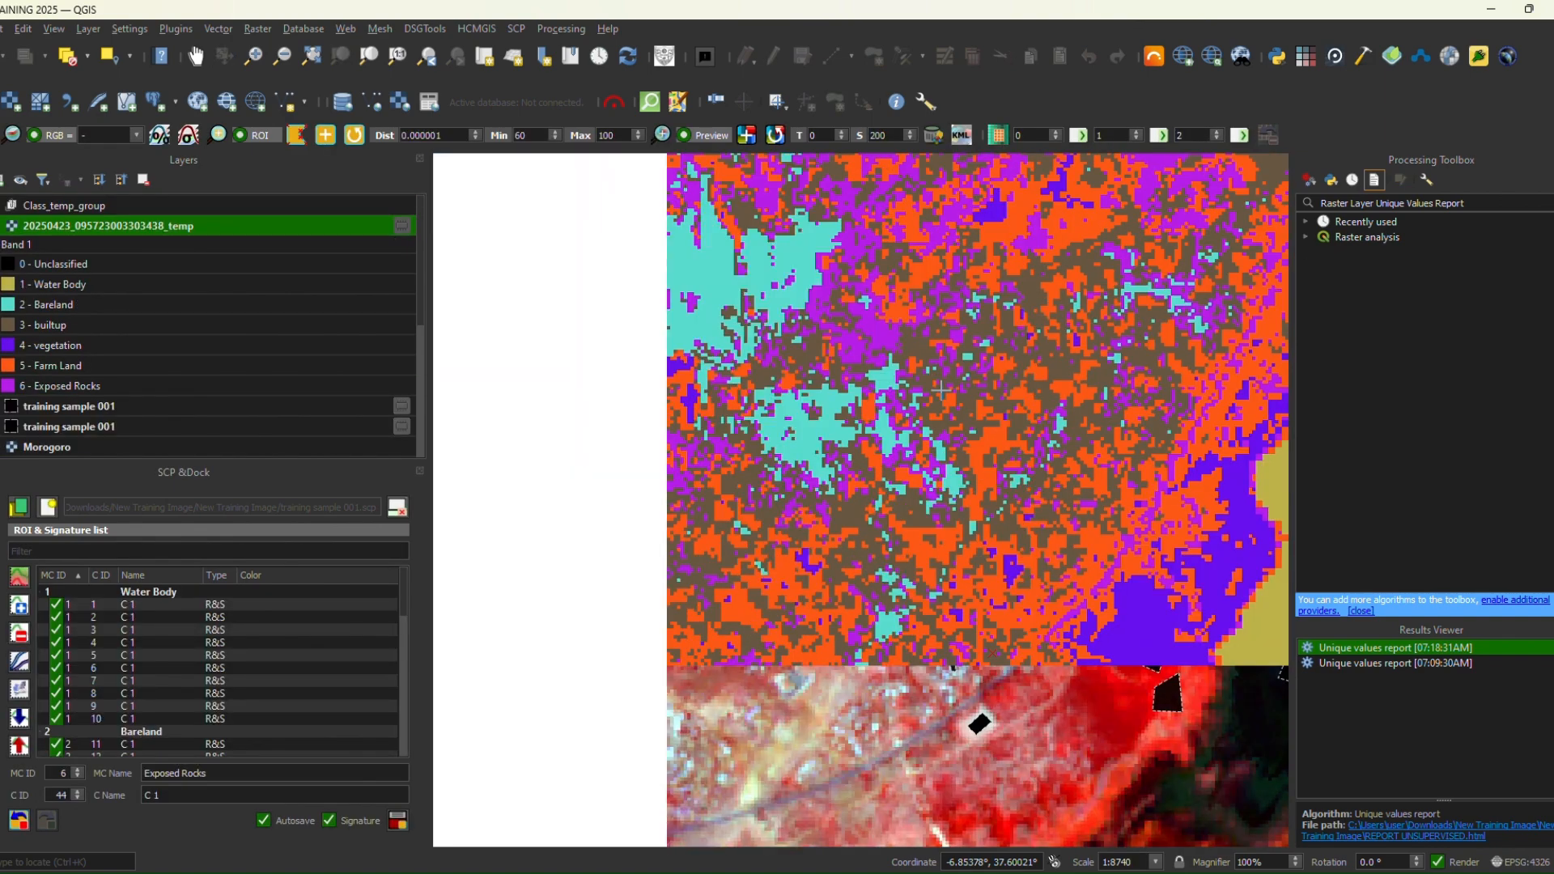
{"action": "key", "text": "Up"}
{"action": "key", "text": "Right"}
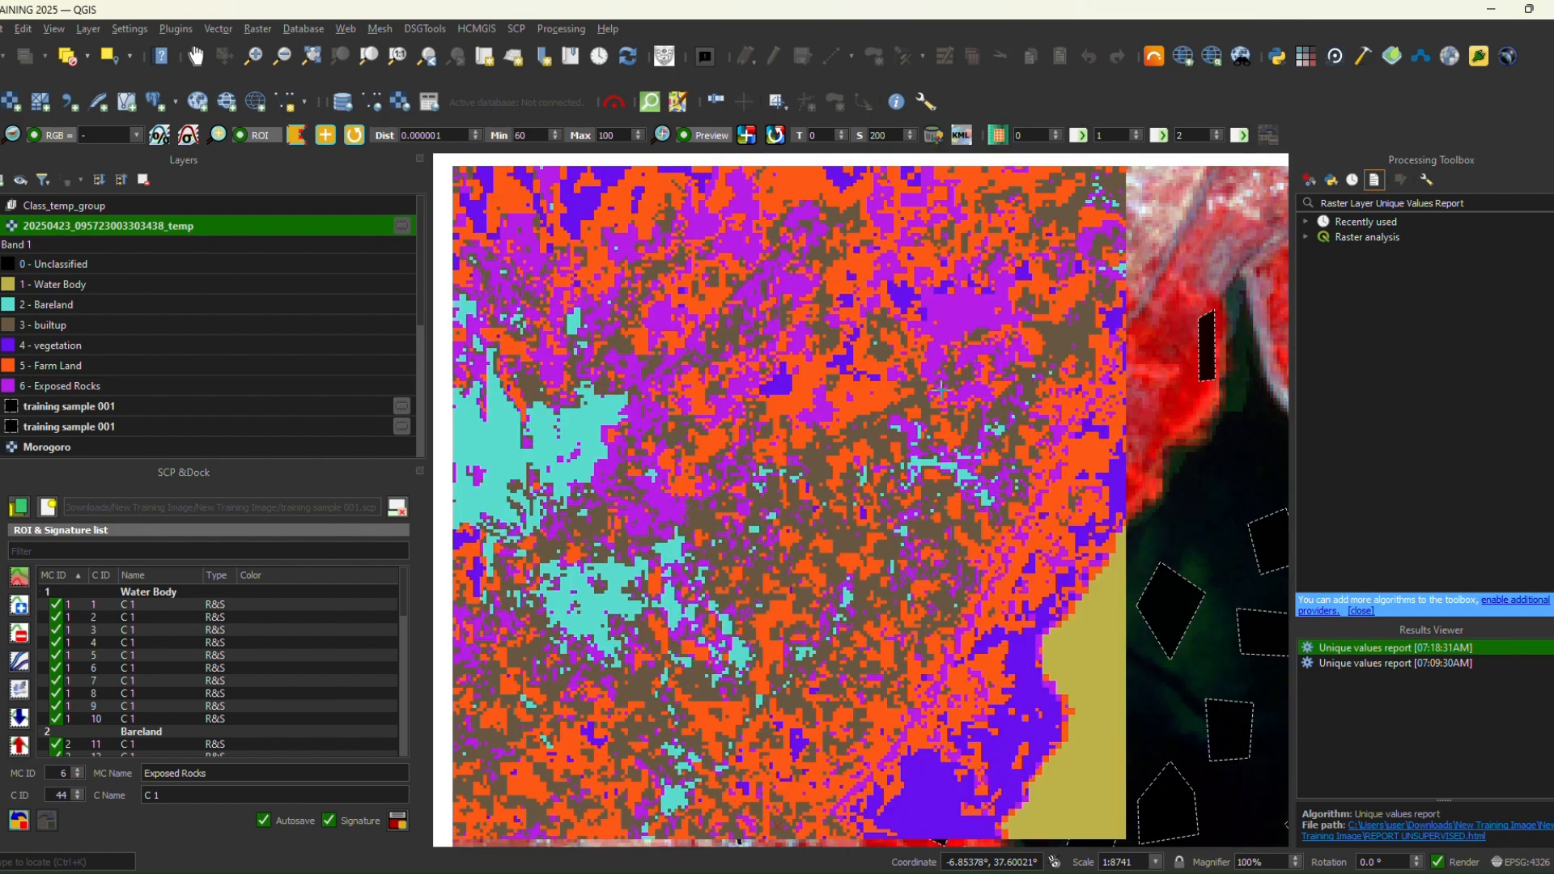
- Examine the classification preview across the northwestern part of the image up to its northern edge
{"action": "key", "text": "Left"}
{"action": "key", "text": "Up"}
{"action": "key", "text": "Down"}
{"action": "key", "text": "Down"}
{"action": "key", "text": "Right"}
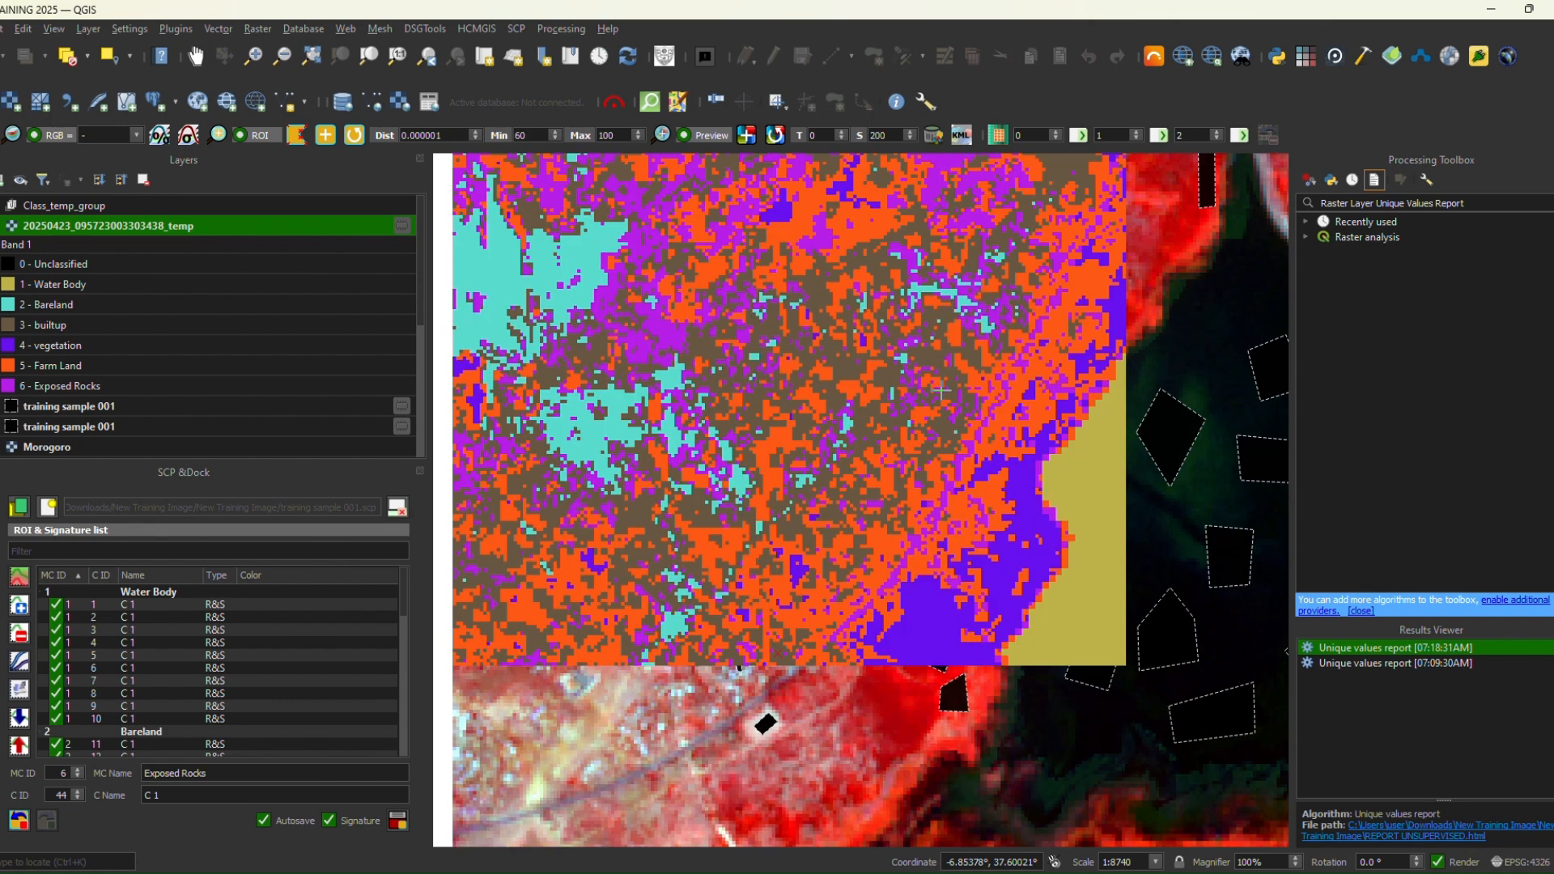
{"action": "key", "text": "Up"}
{"action": "key", "text": "Up"}
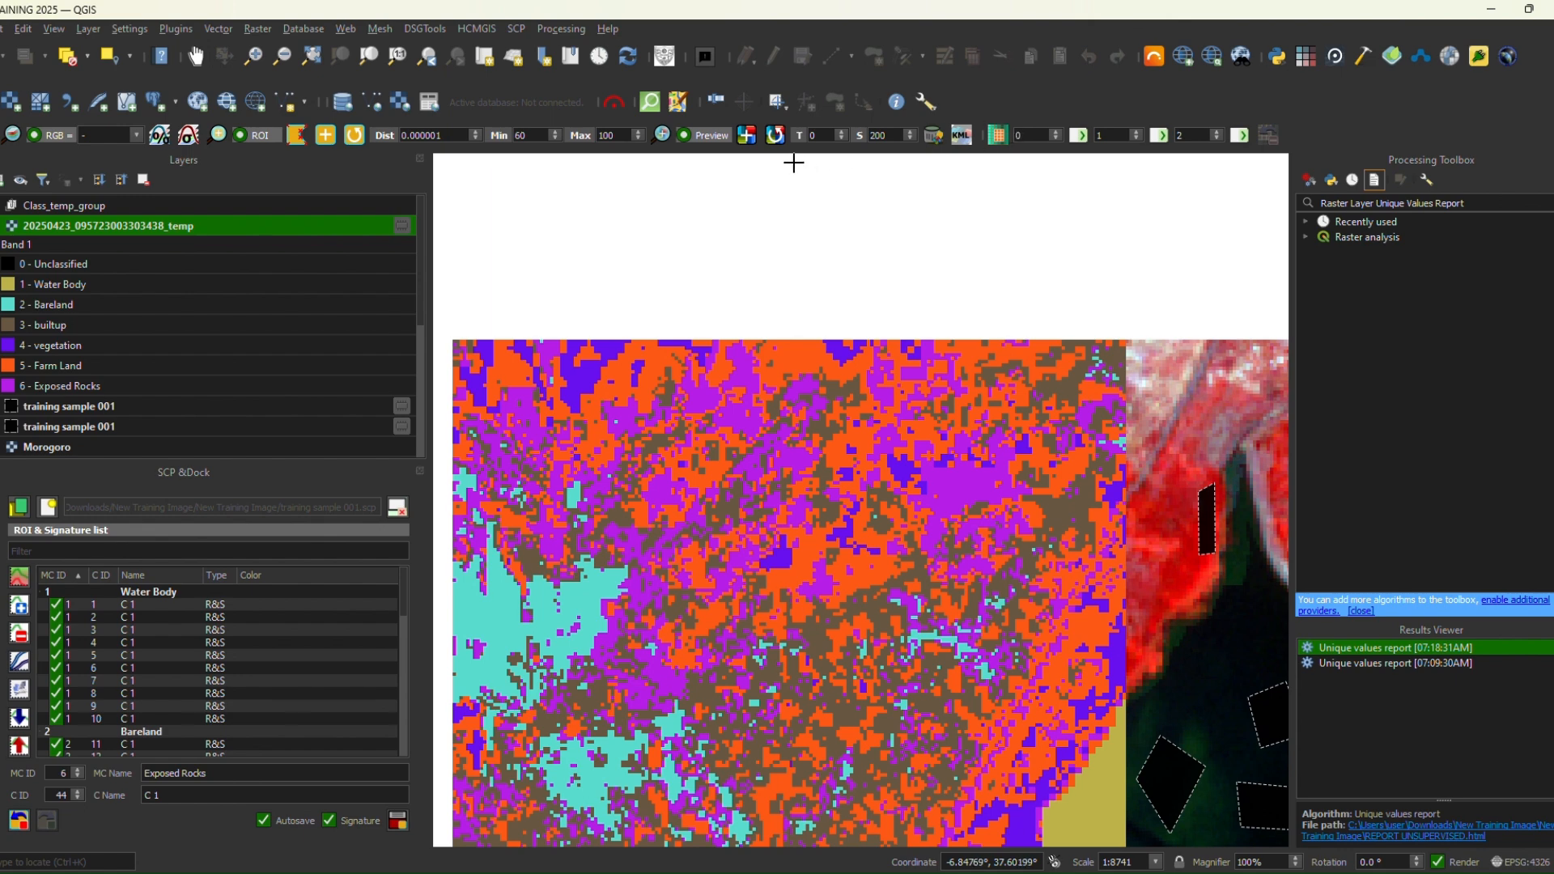
- Hide the classification preview and bring the lake and surrounding training samples on the Morogoro image into view
{"action": "left_click", "coordinate": [692, 139]}
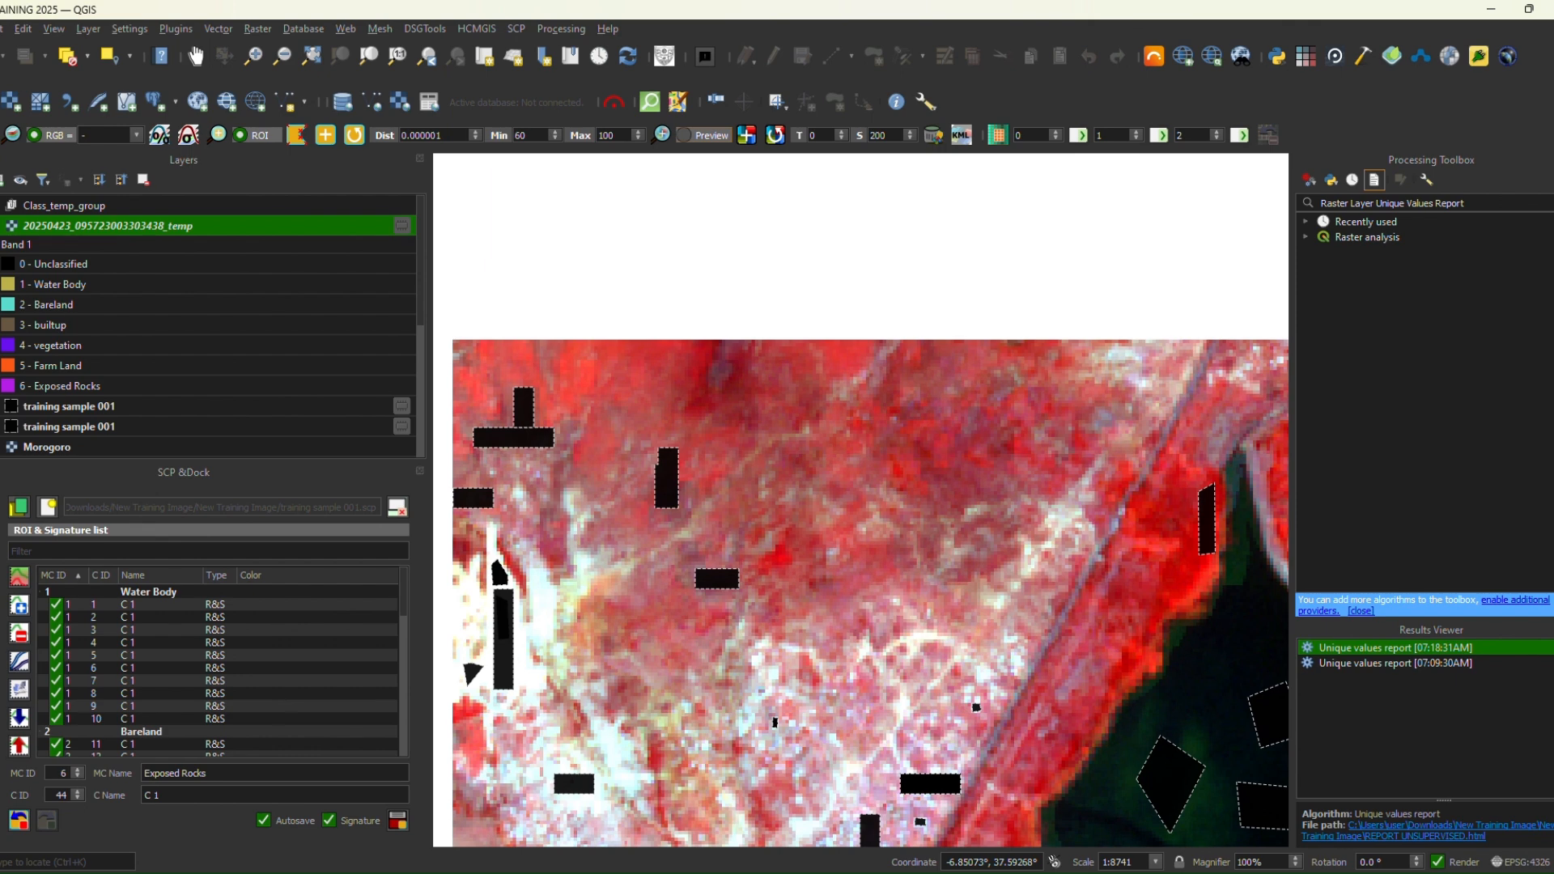
{"action": "left_click", "coordinate": [197, 56]}
{"action": "left_click_drag", "start_coordinate": [720, 462], "coordinate": [688, 251]}
{"action": "scroll", "coordinate": [688, 251], "scroll_direction": "down", "scroll_amount": 1}
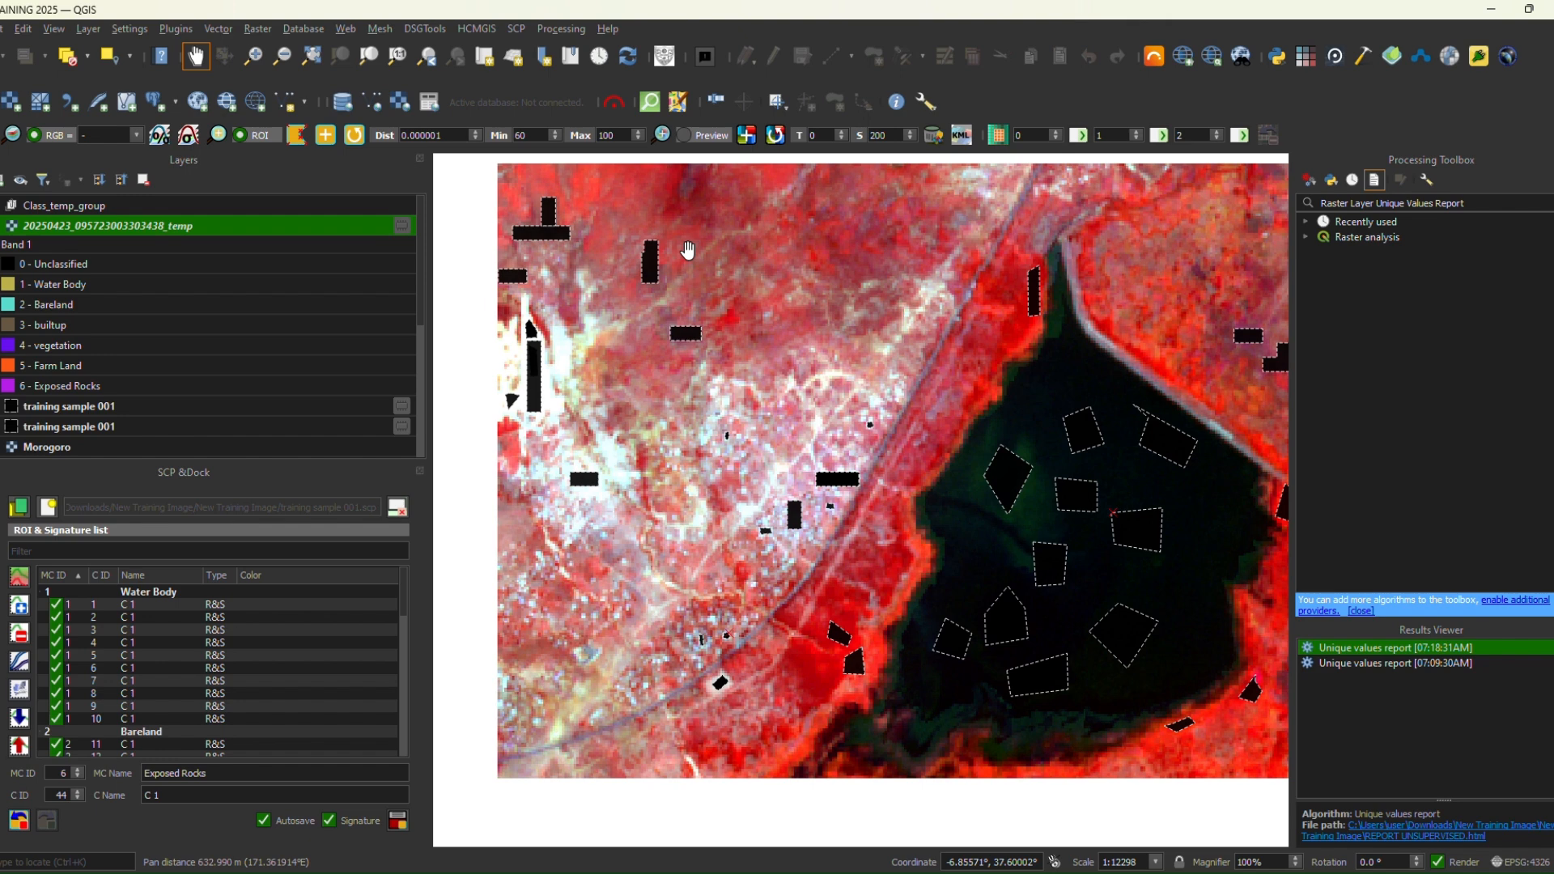
{"action": "left_click_drag", "start_coordinate": [815, 422], "coordinate": [681, 454]}
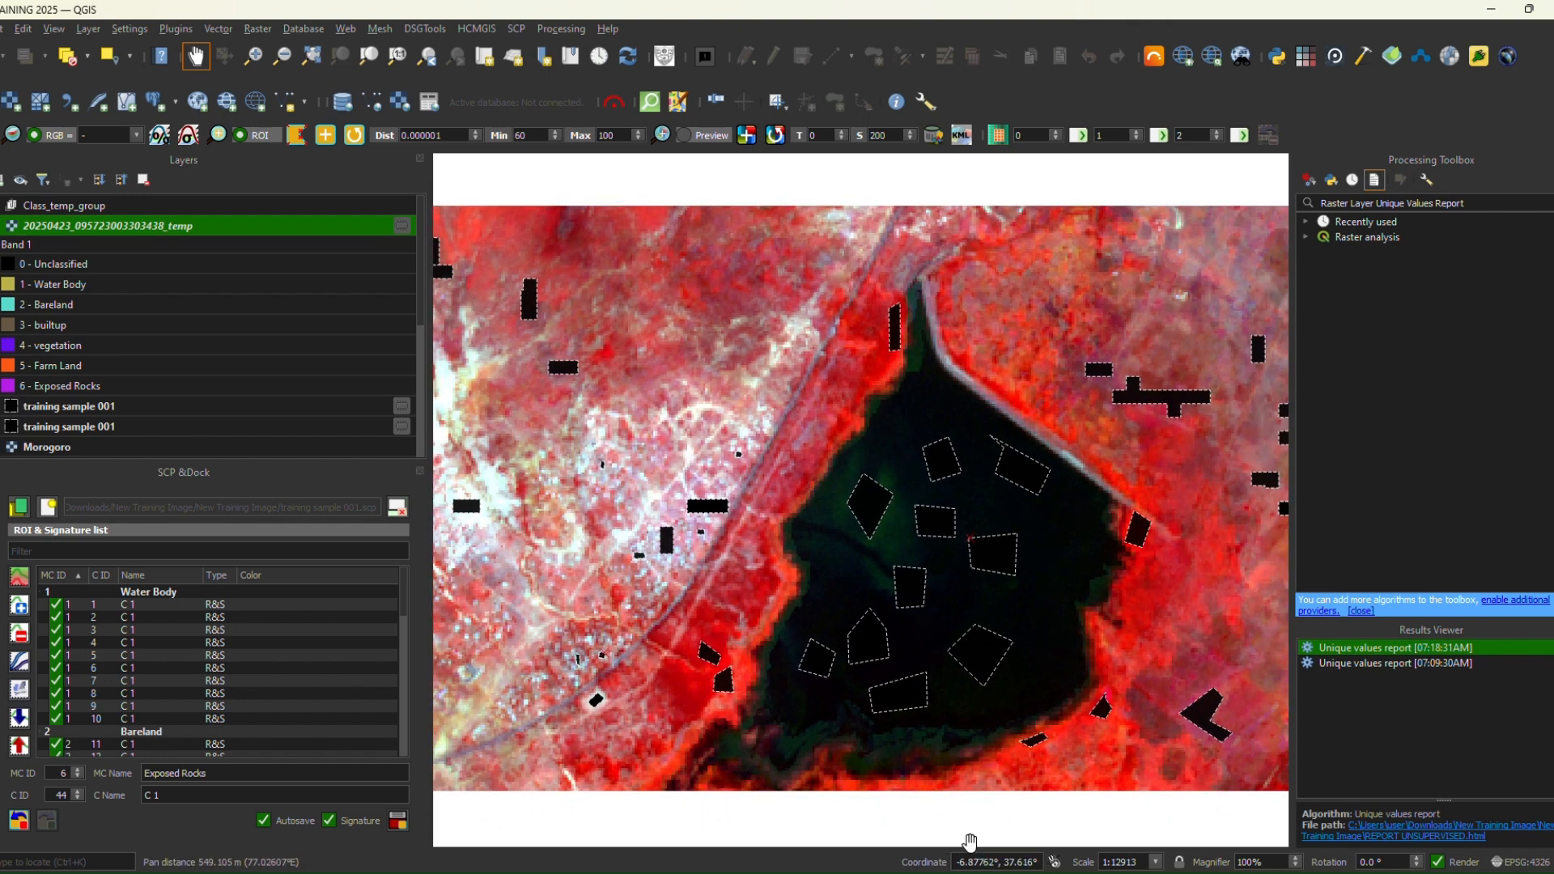
- Open the Classification tool of the Semi-Automatic Classification Plugin and select Maximum Likelihood as the algorithm
{"action": "mouse_move", "coordinate": [962, 864]}
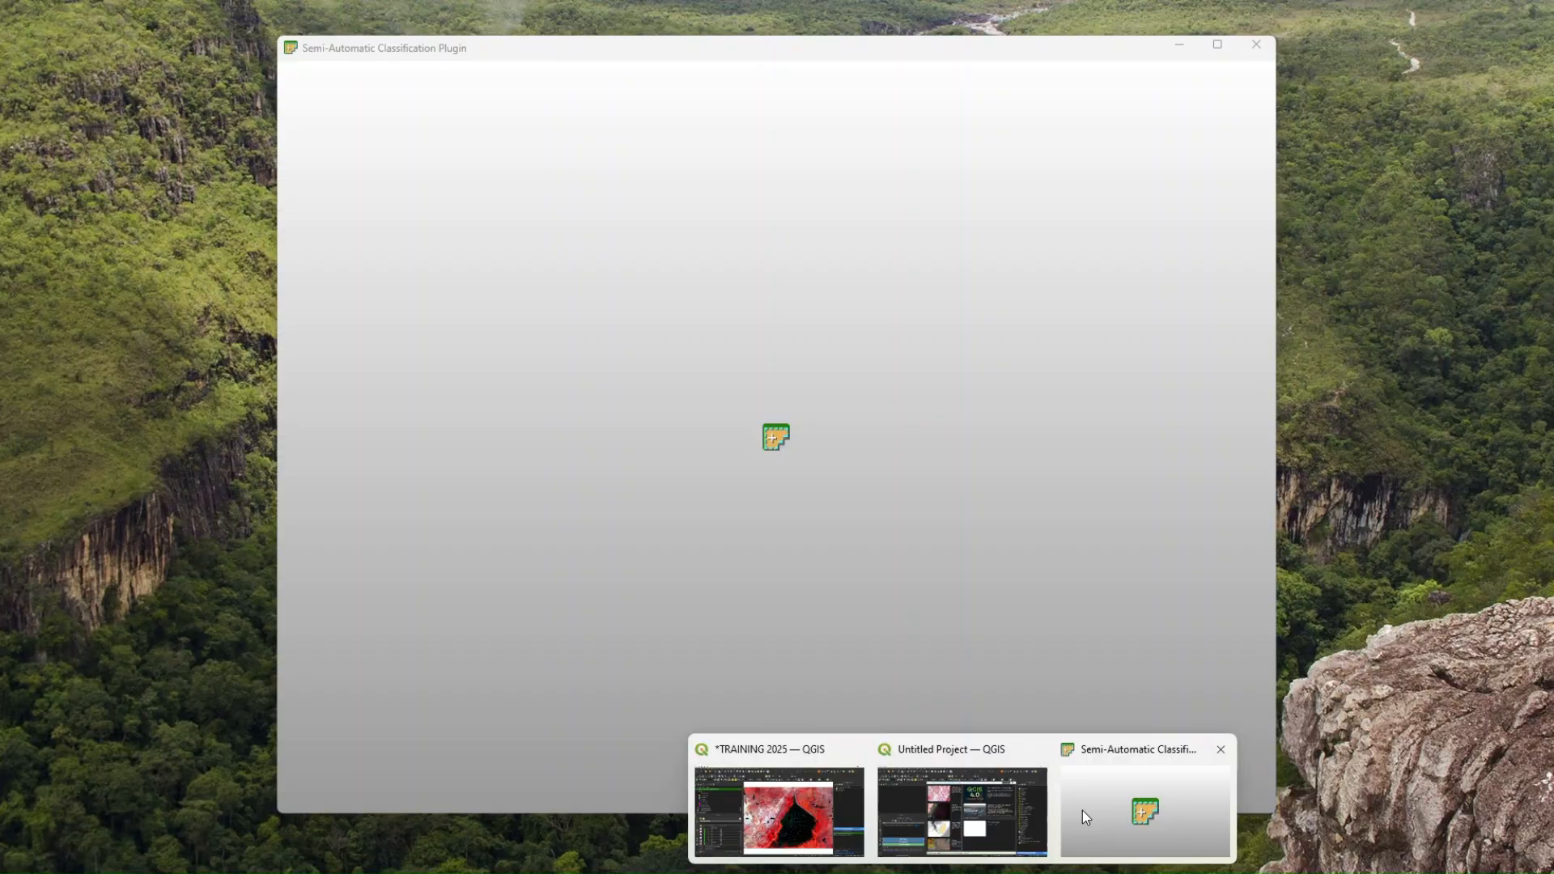
{"action": "left_click", "coordinate": [1083, 812]}
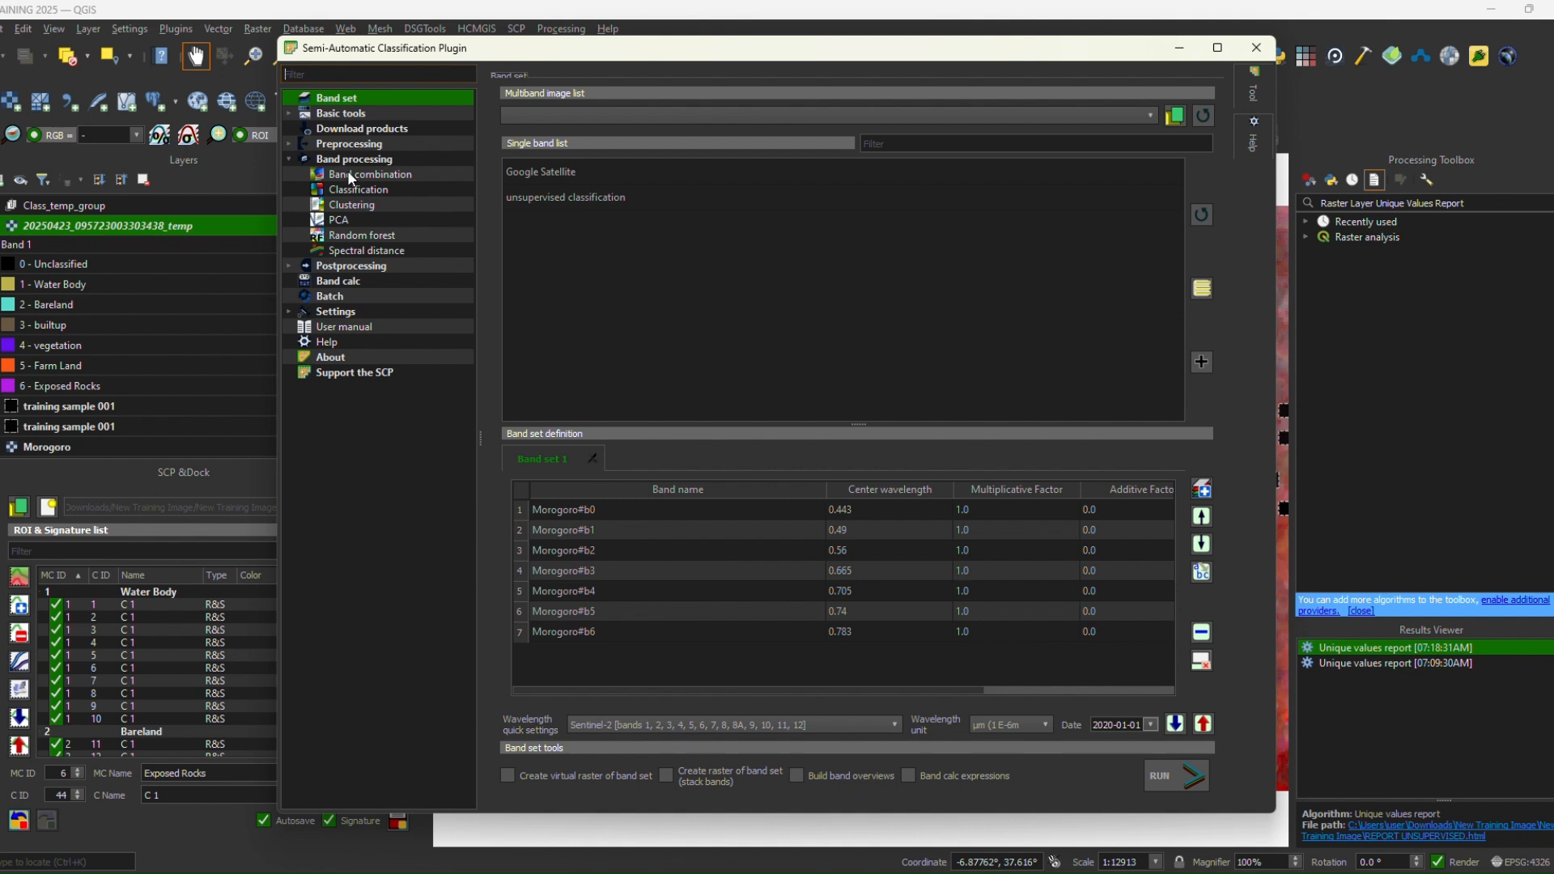
{"action": "left_click", "coordinate": [352, 194]}
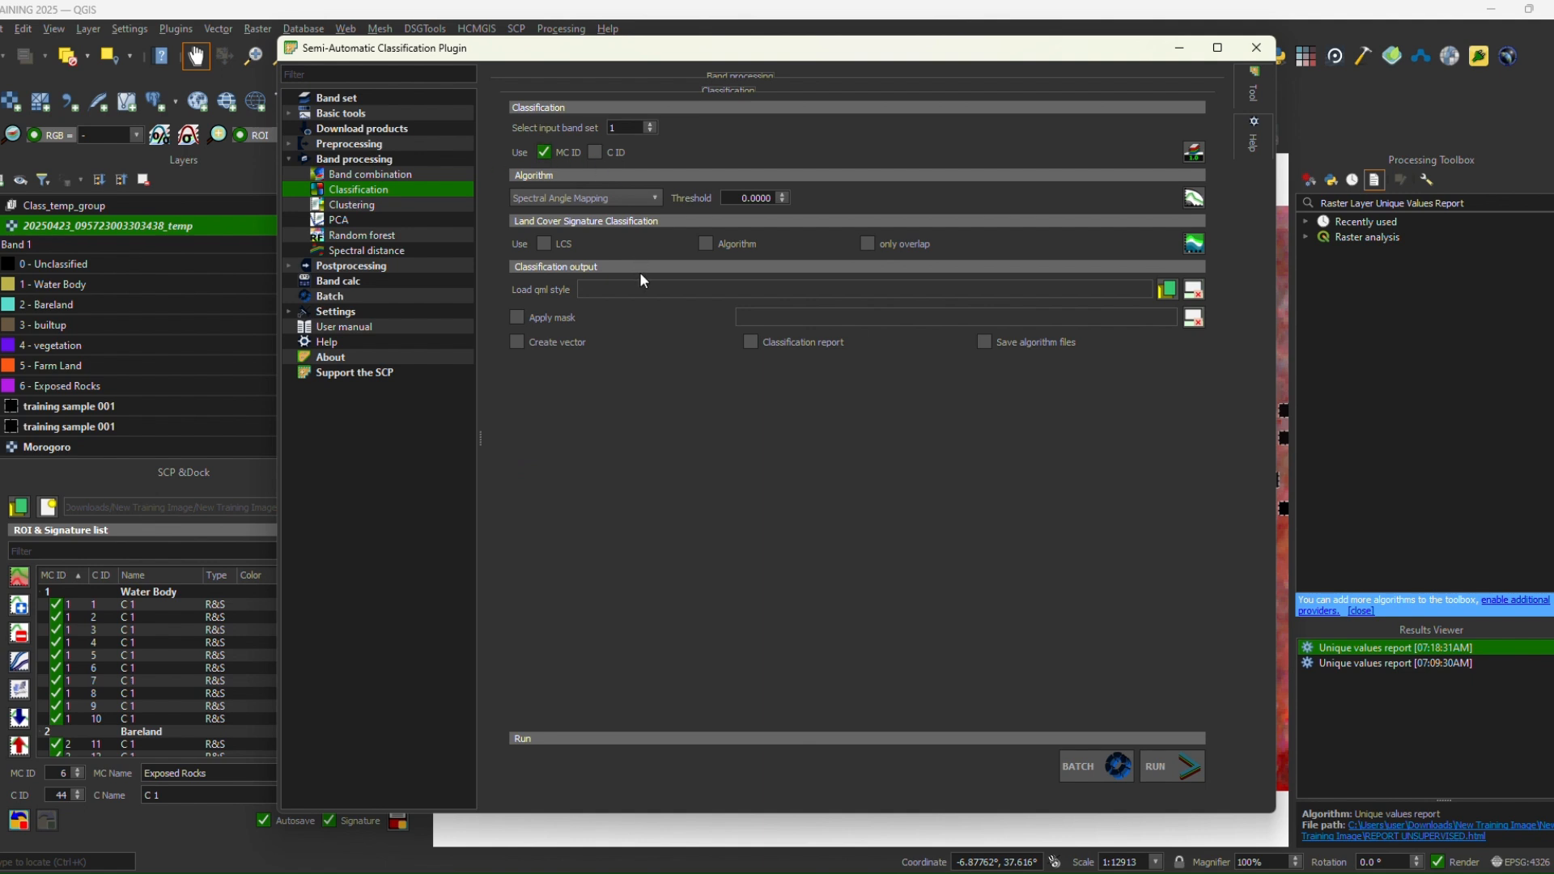
{"action": "left_click", "coordinate": [592, 204]}
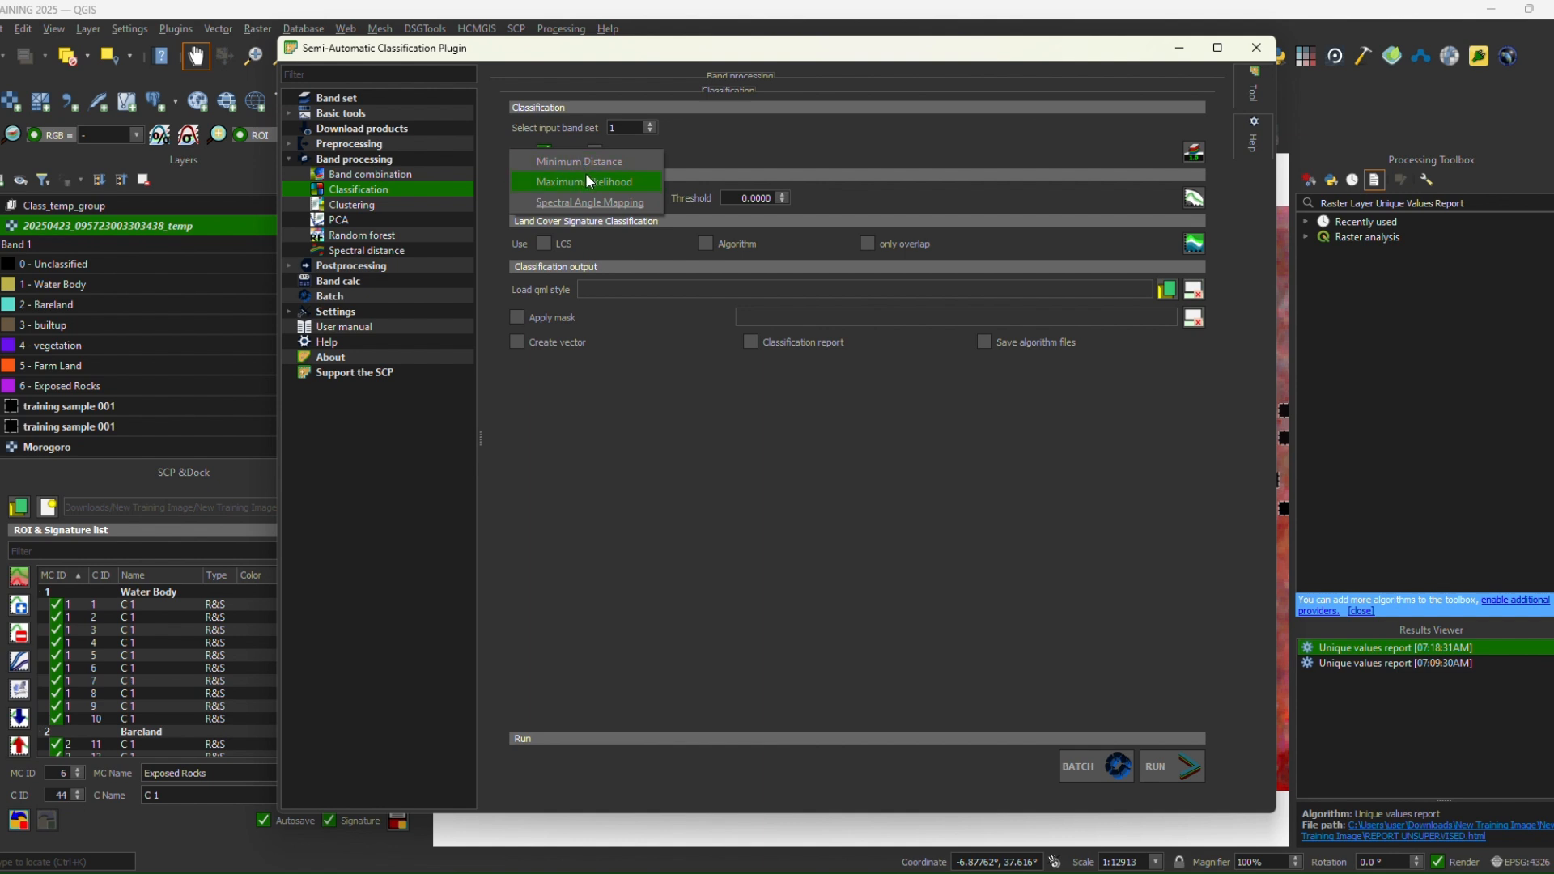
{"action": "left_click", "coordinate": [587, 181]}
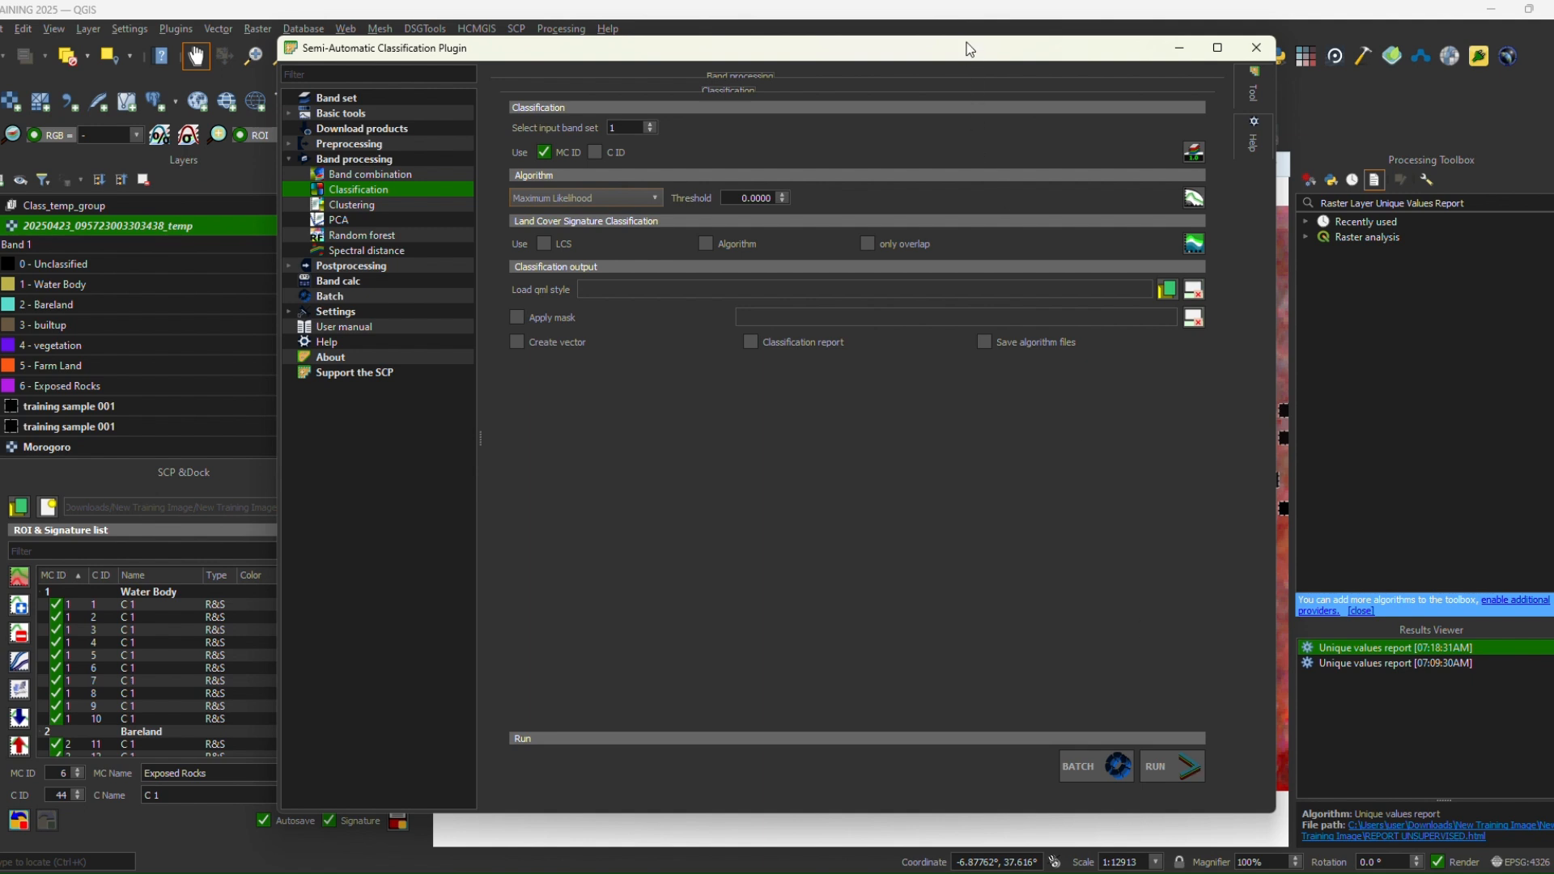
{"action": "left_click_drag", "start_coordinate": [969, 50], "coordinate": [964, 104]}
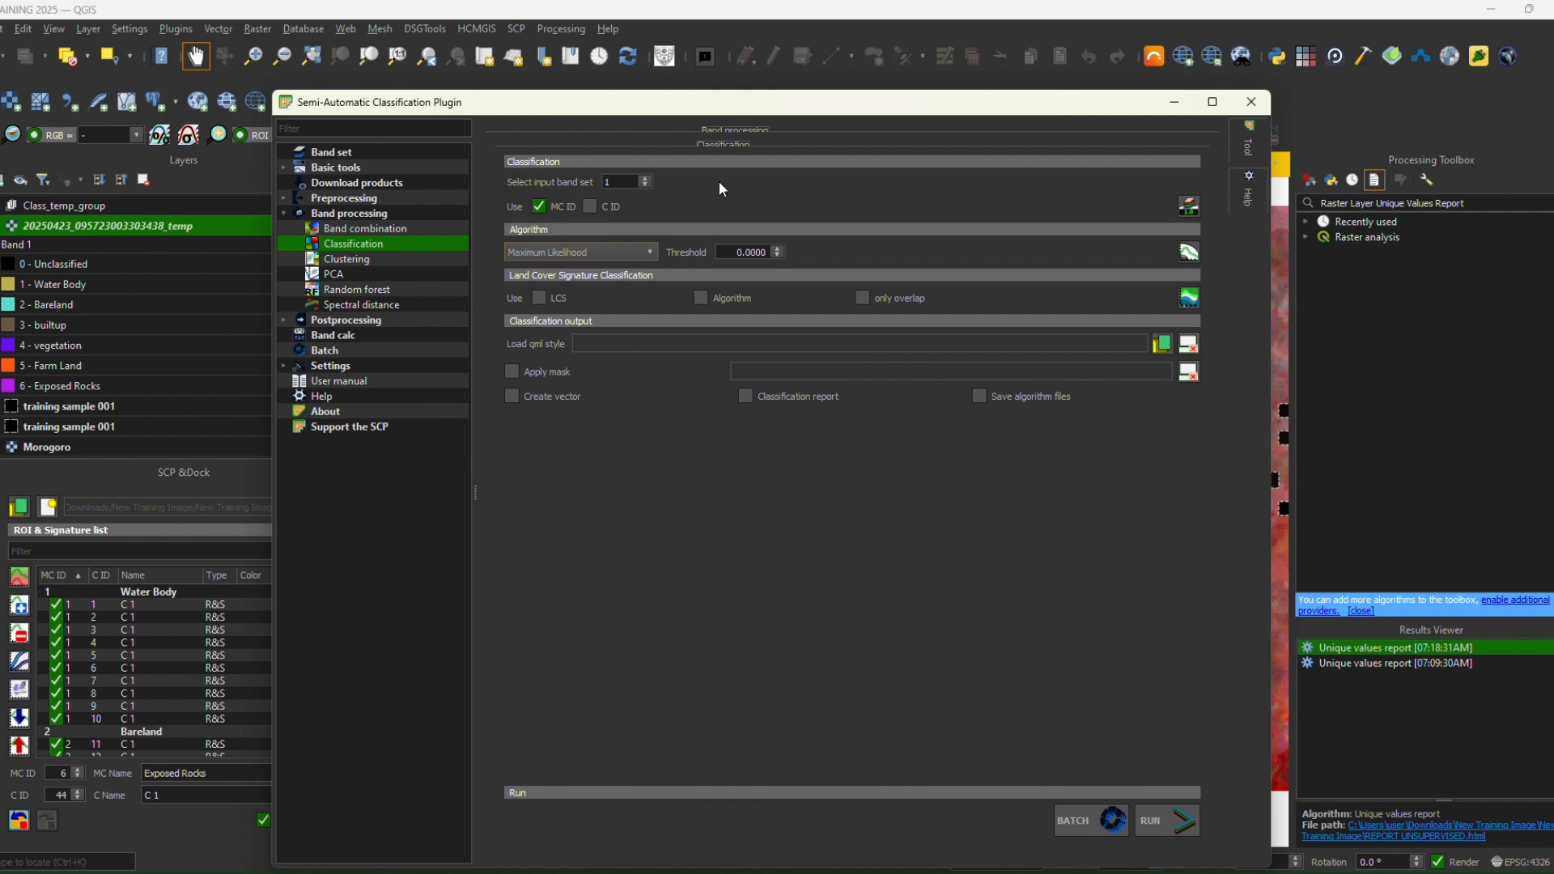
{"action": "left_click_drag", "start_coordinate": [706, 113], "coordinate": [706, 243]}
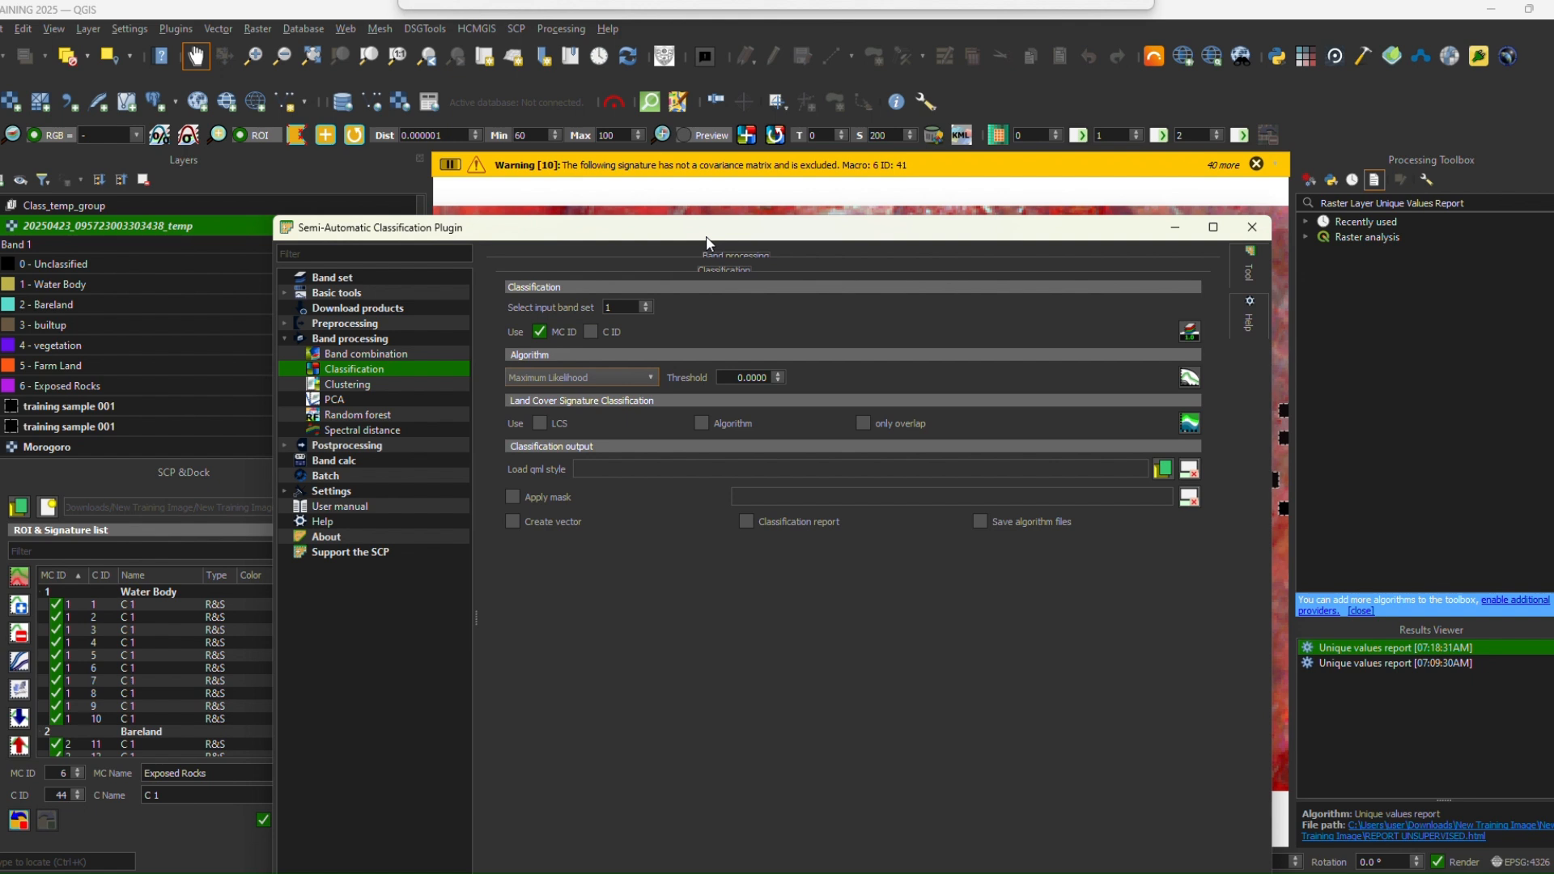
{"action": "left_click_drag", "start_coordinate": [706, 238], "coordinate": [735, 259]}
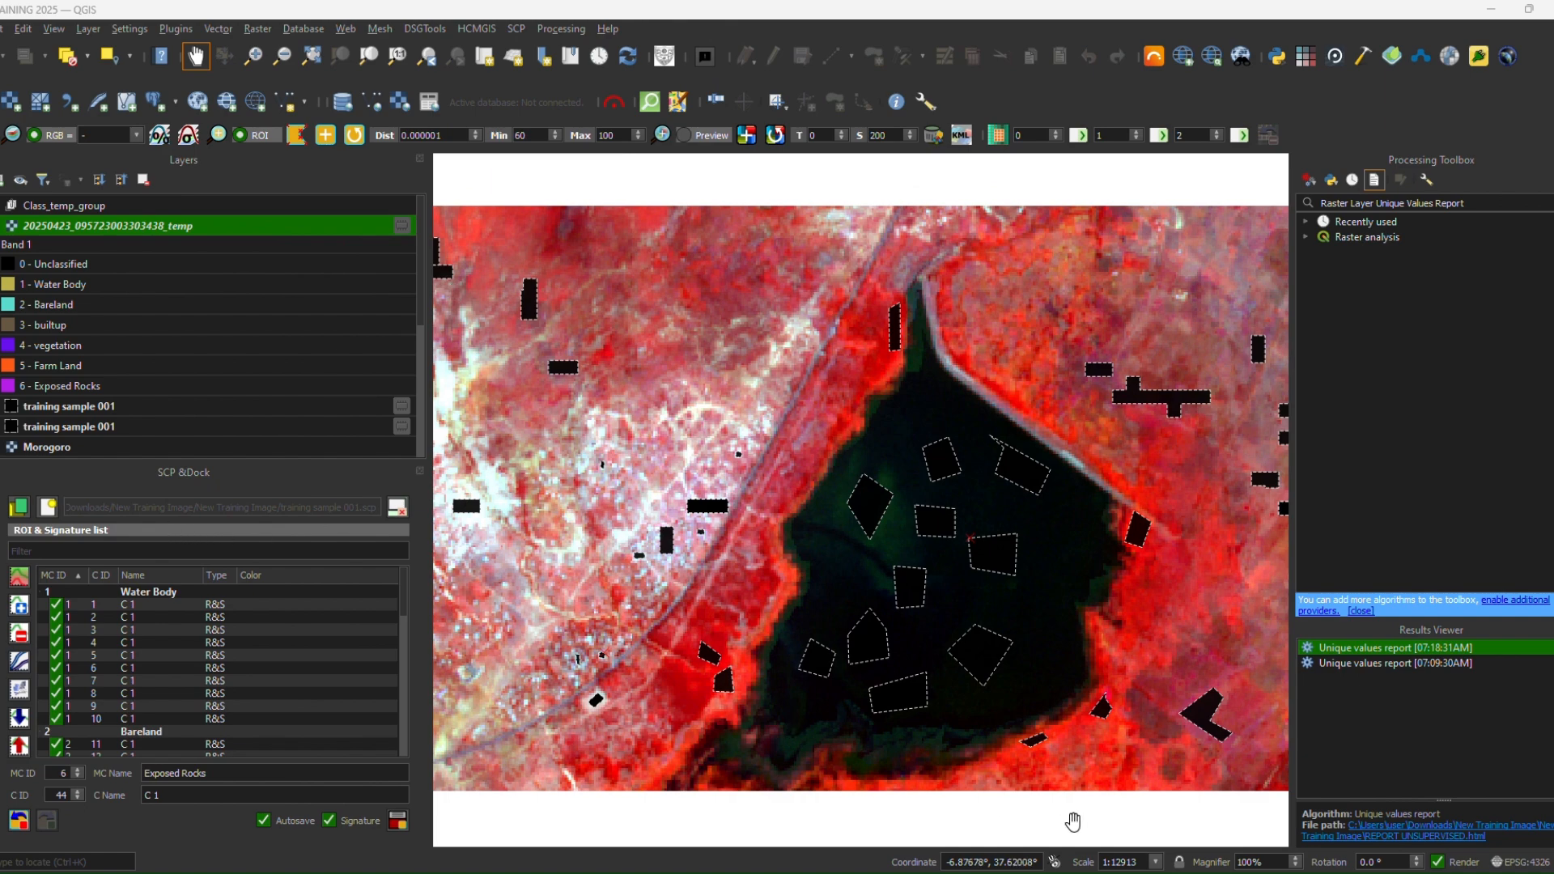
- Reopen the plugin's Classification tool and set the algorithm to Spectral Angle Mapping
{"action": "mouse_move", "coordinate": [958, 872]}
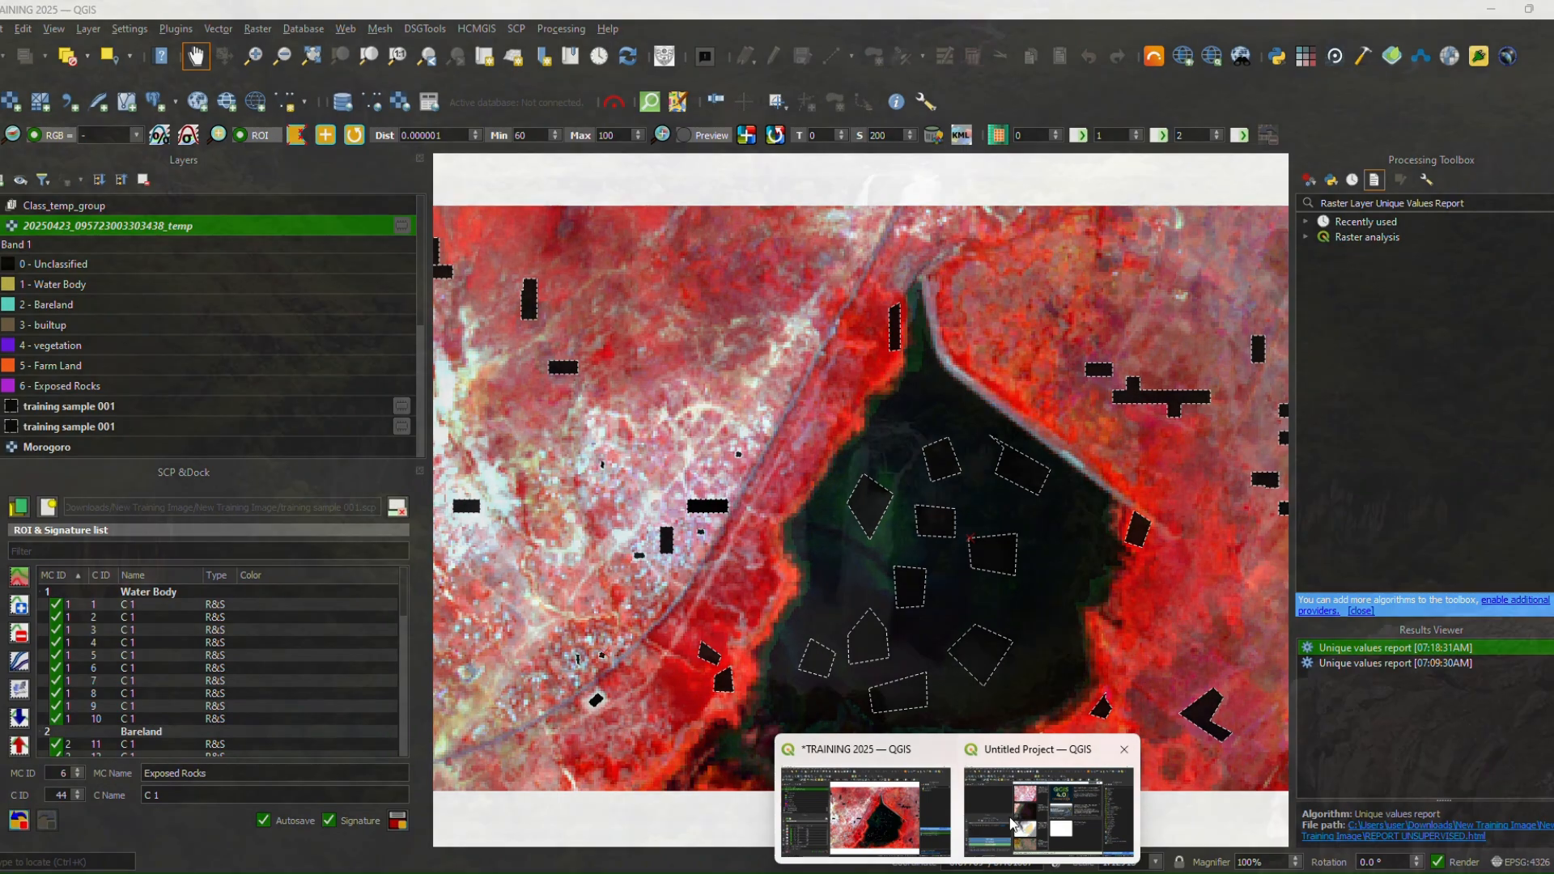
{"action": "mouse_move", "coordinate": [1044, 825]}
{"action": "left_click", "coordinate": [931, 822]}
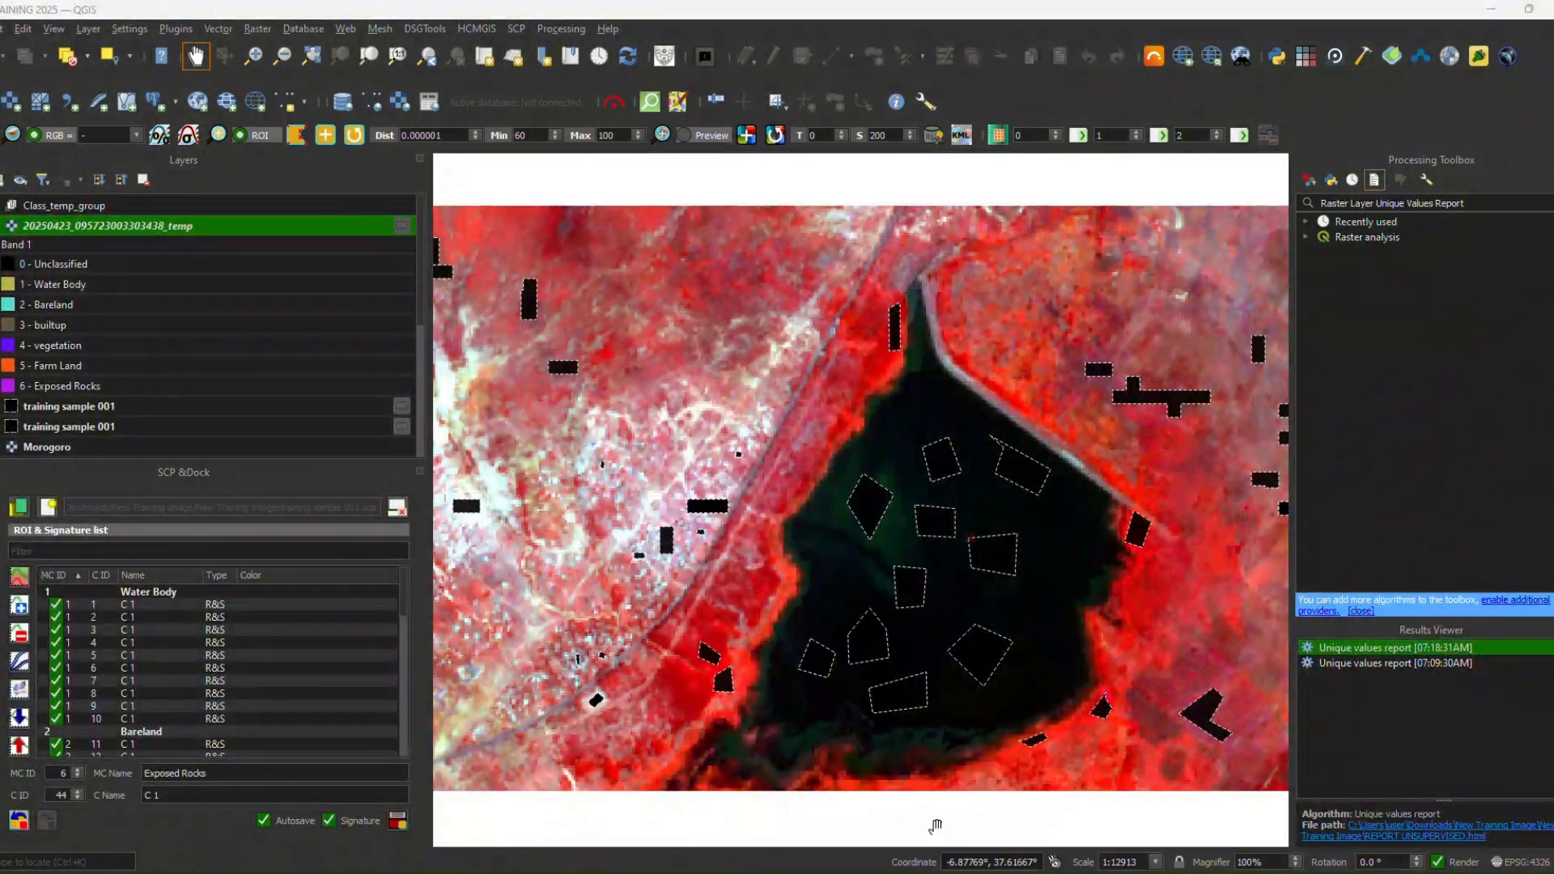
{"action": "left_click", "coordinate": [1, 733]}
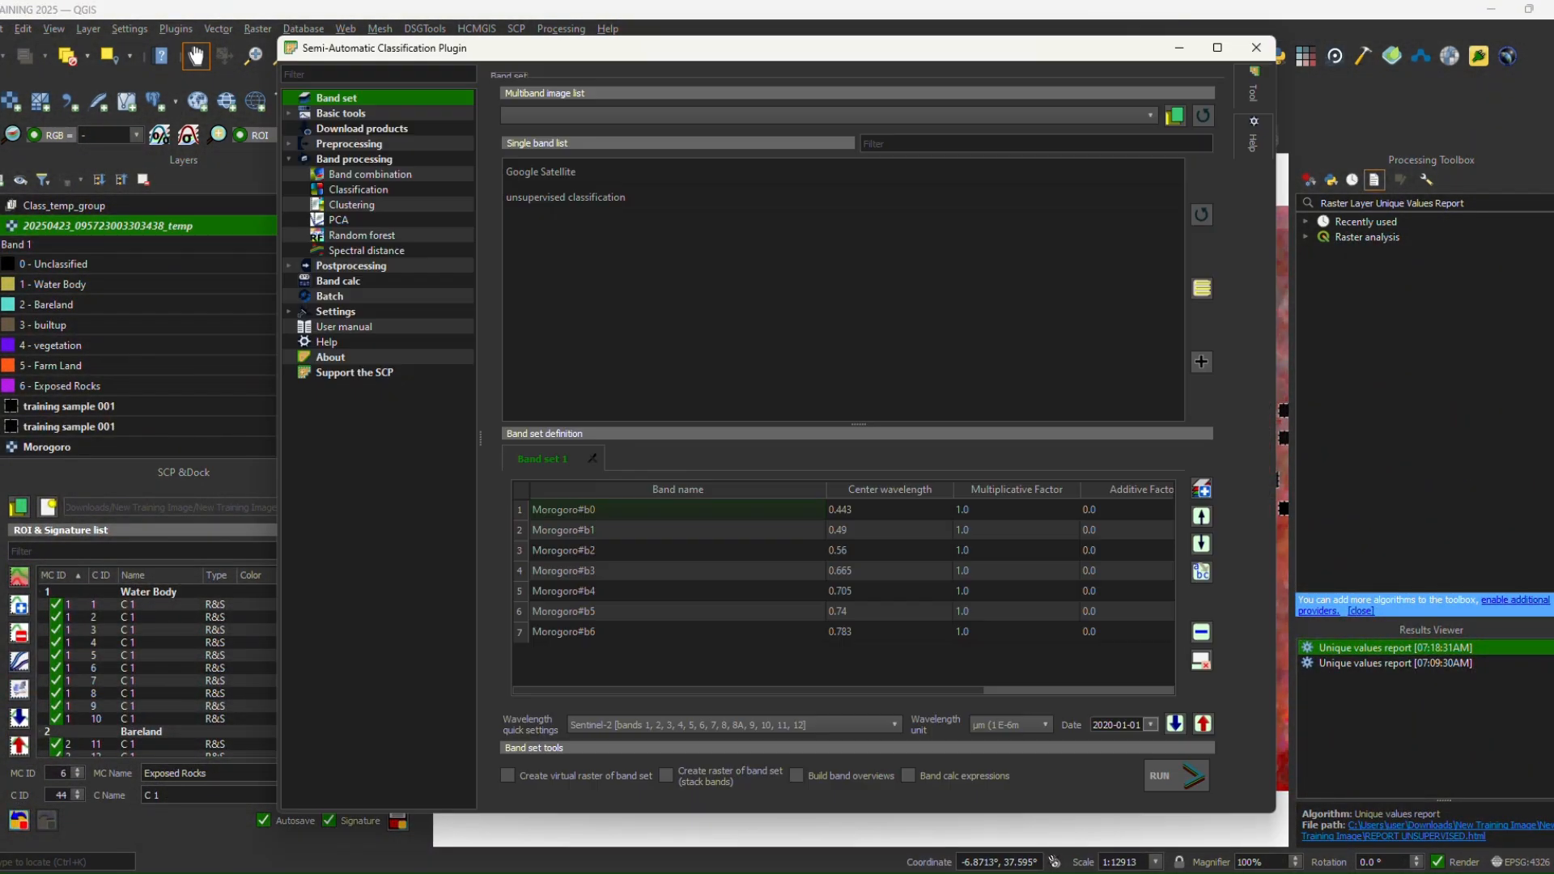
{"action": "left_click", "coordinate": [340, 173]}
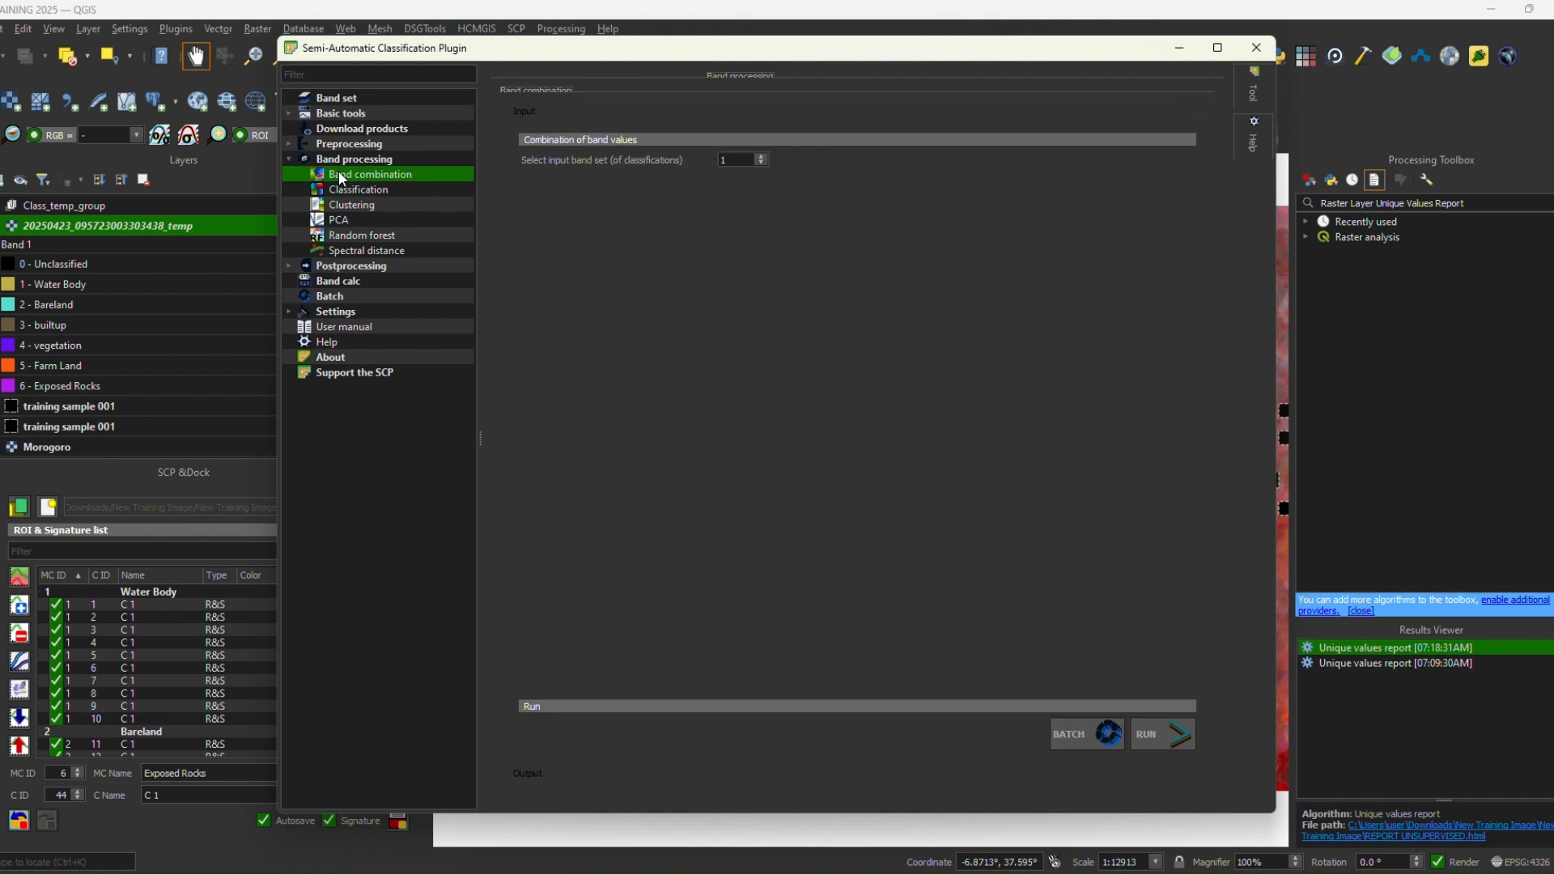
{"action": "left_click", "coordinate": [354, 191]}
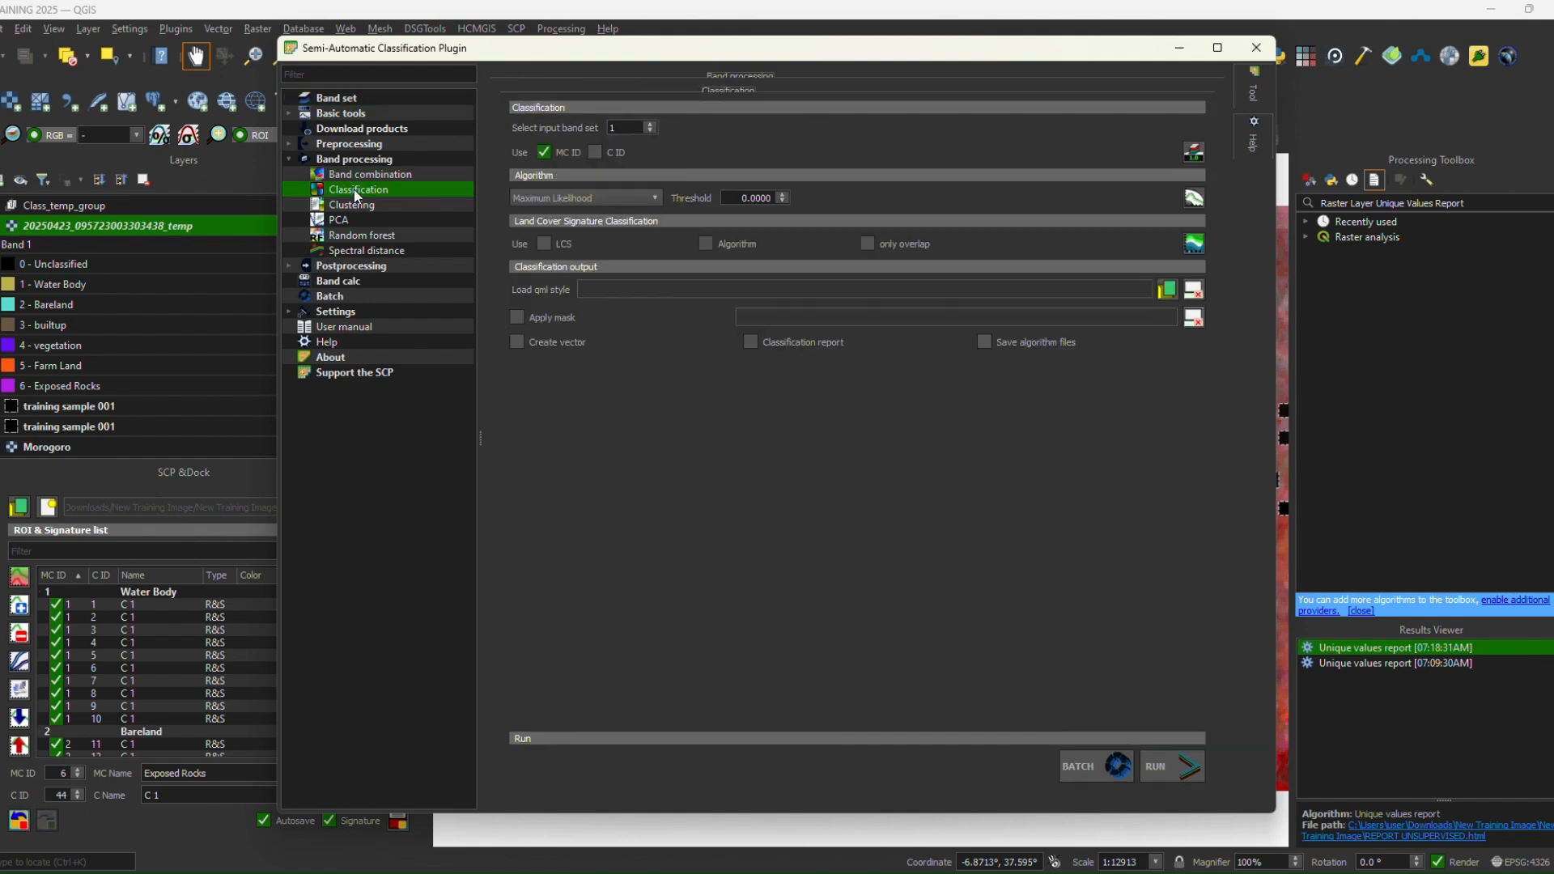
{"action": "left_click", "coordinate": [576, 195]}
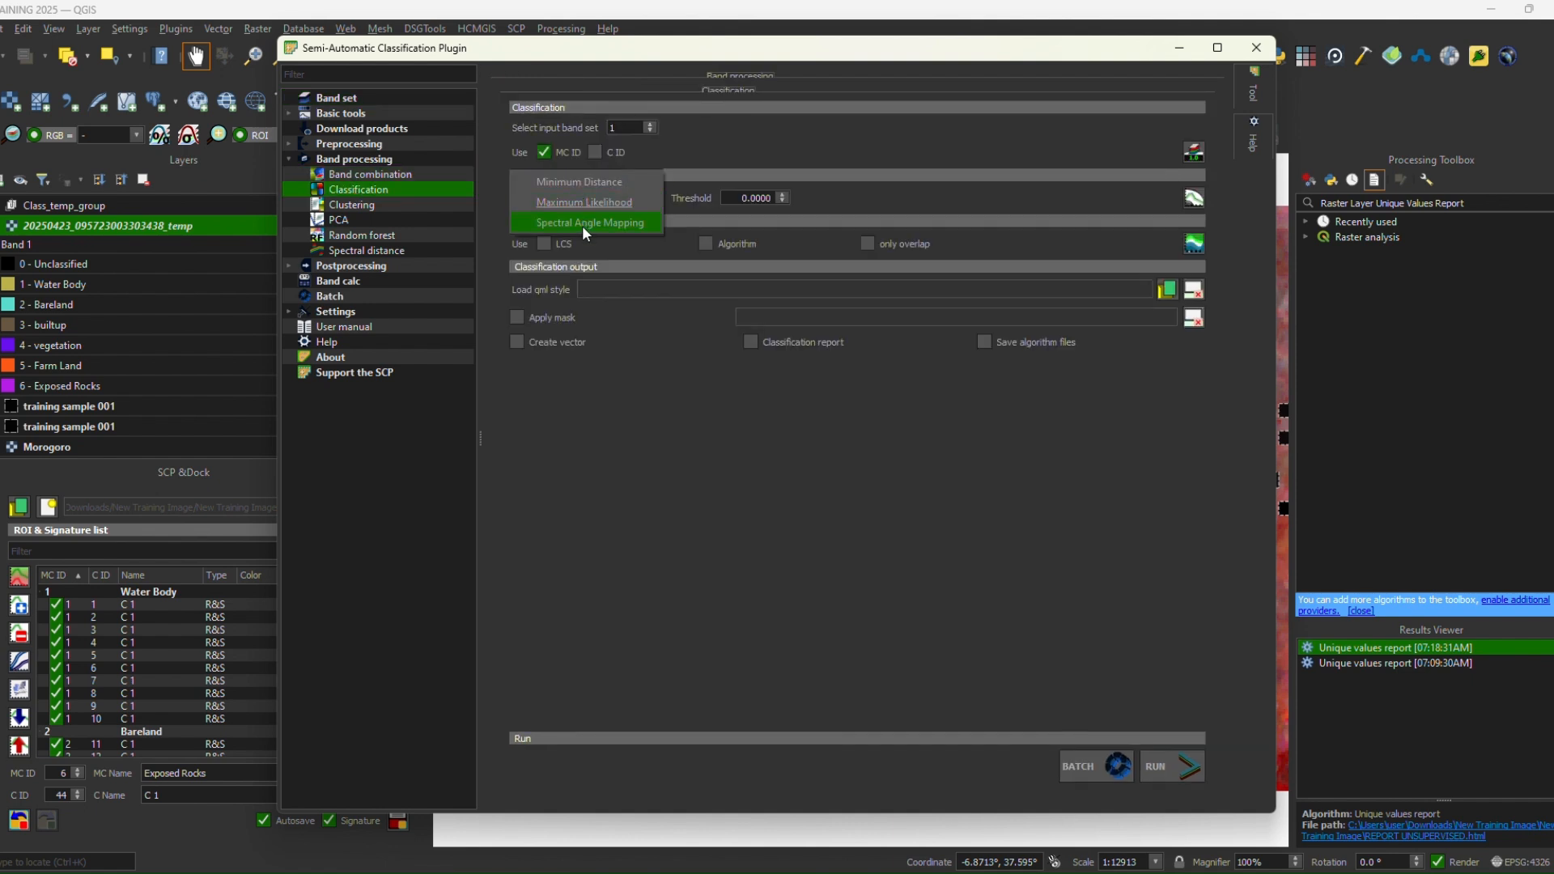
{"action": "left_click", "coordinate": [586, 224]}
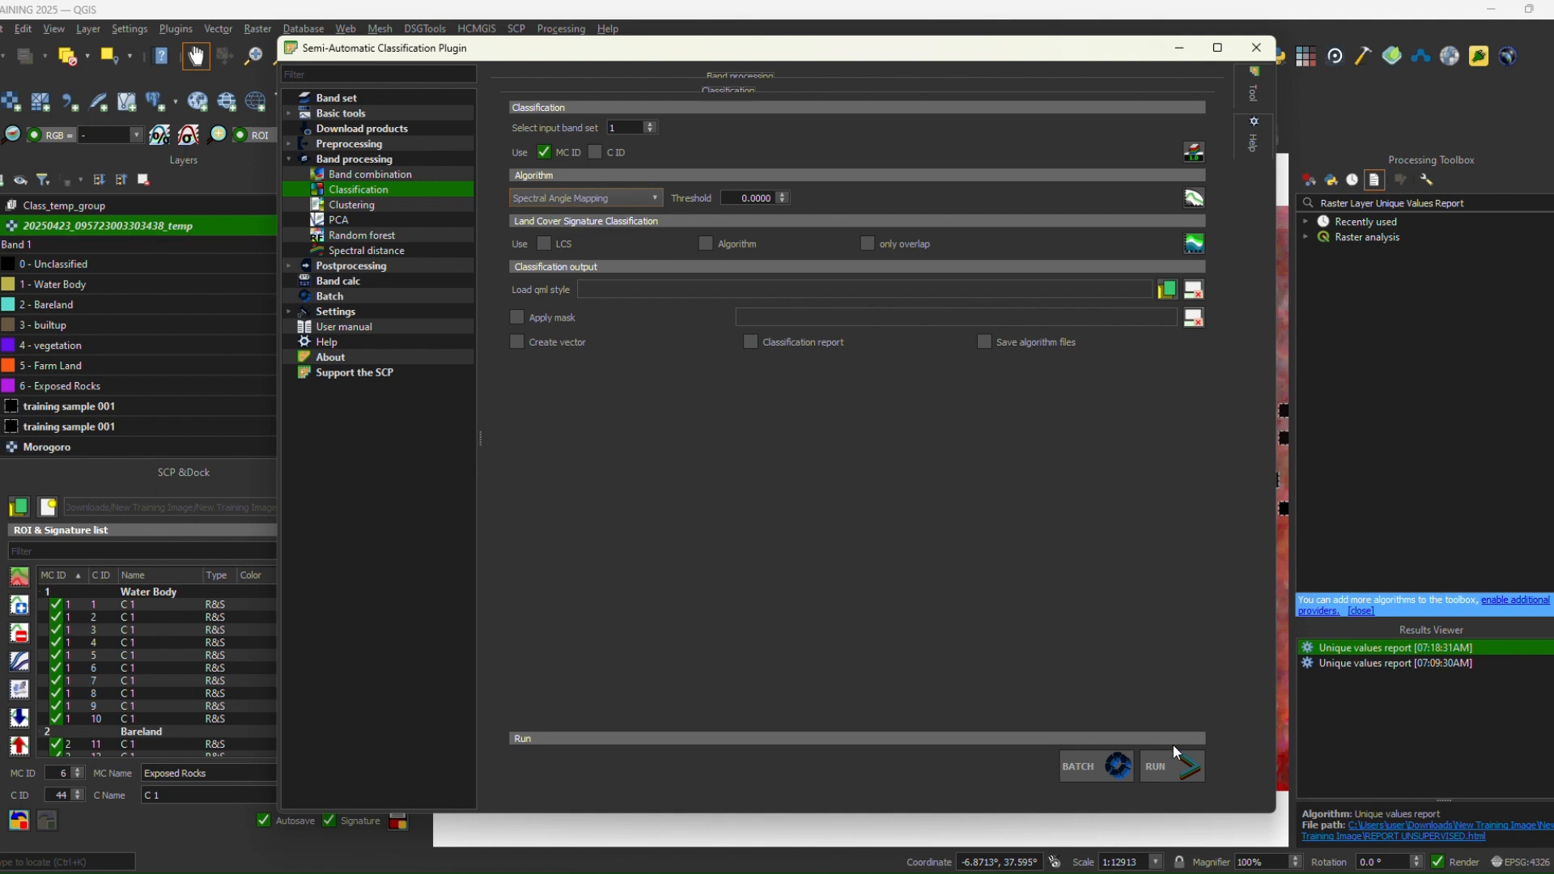
- Run the classification, save the output as the TIF file "suppervised classification (SAM)", and close the plugin window
{"action": "left_click", "coordinate": [1173, 768]}
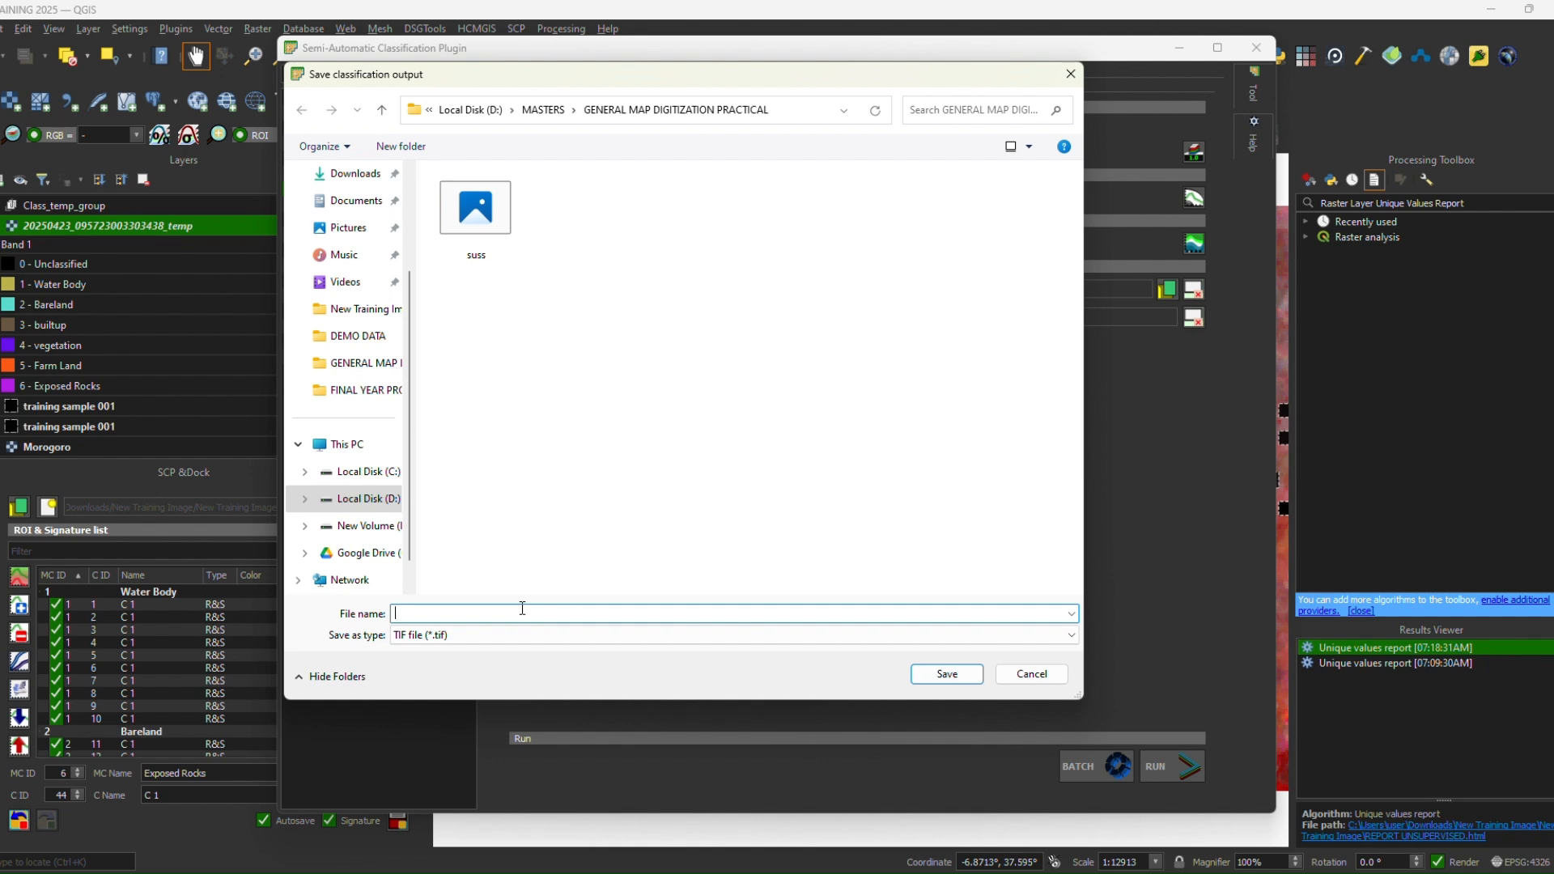
{"action": "type", "text": "cla"}
{"action": "key", "text": "BackSpace"}
{"action": "key", "text": "BackSpace"}
{"action": "key", "text": "BackSpace"}
{"action": "type", "text": "s"}
{"action": "type", "text": "upp"}
{"action": "type", "text": "ervised c"}
{"action": "type", "text": "lassif"}
{"action": "type", "text": "ca"}
{"action": "type", "text": "tiob"}
{"action": "type", "text": "n"}
{"action": "type", "text": " ()"}
{"action": "key", "text": "Left"}
{"action": "type", "text": "SAM"}
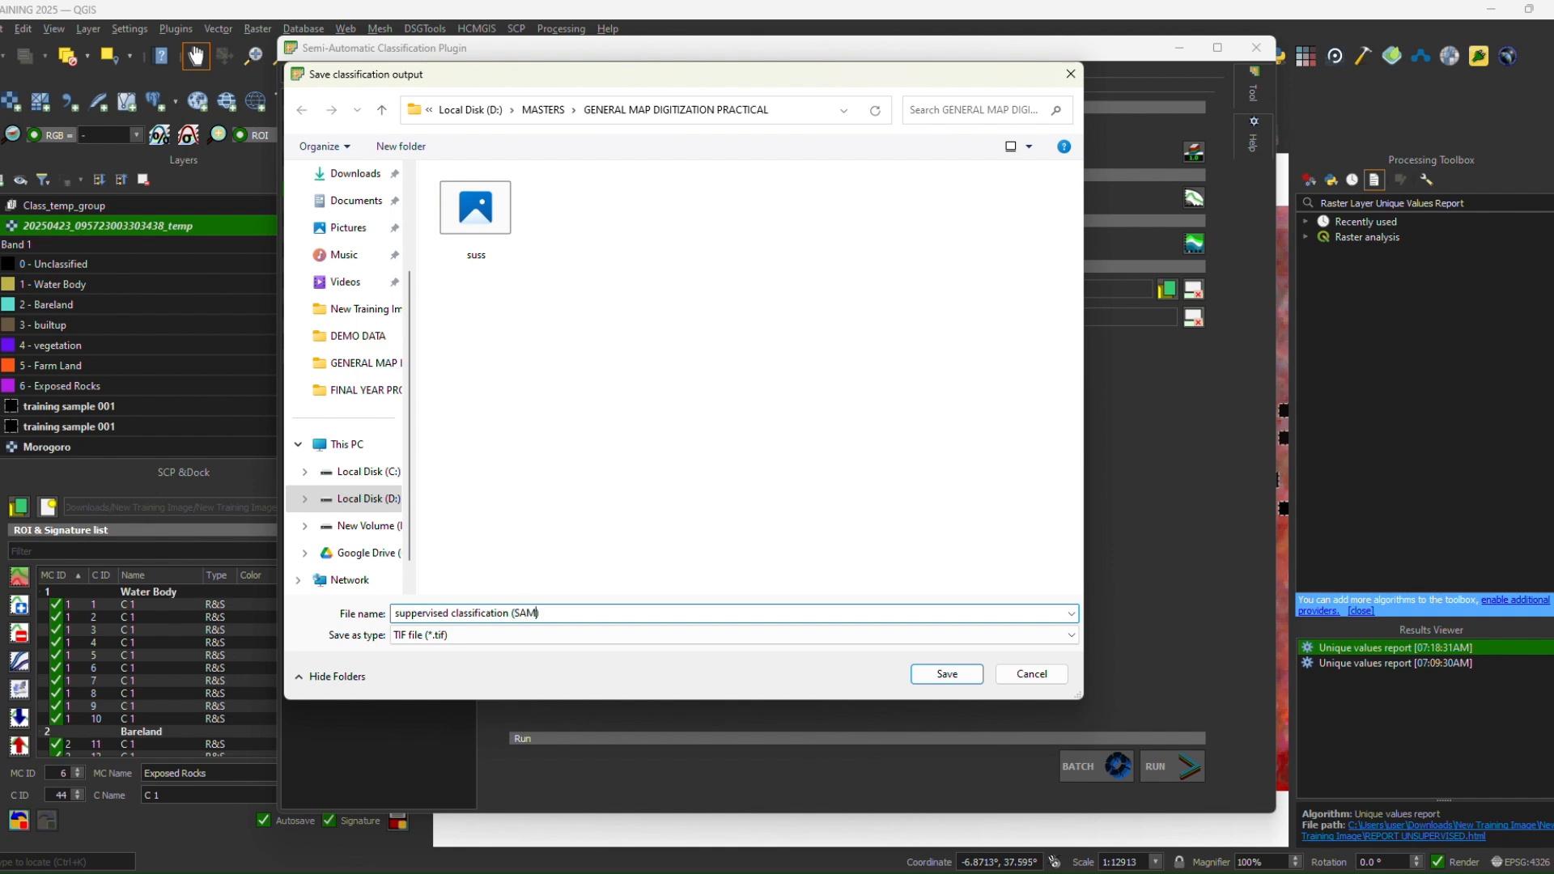
{"action": "left_click", "coordinate": [947, 675]}
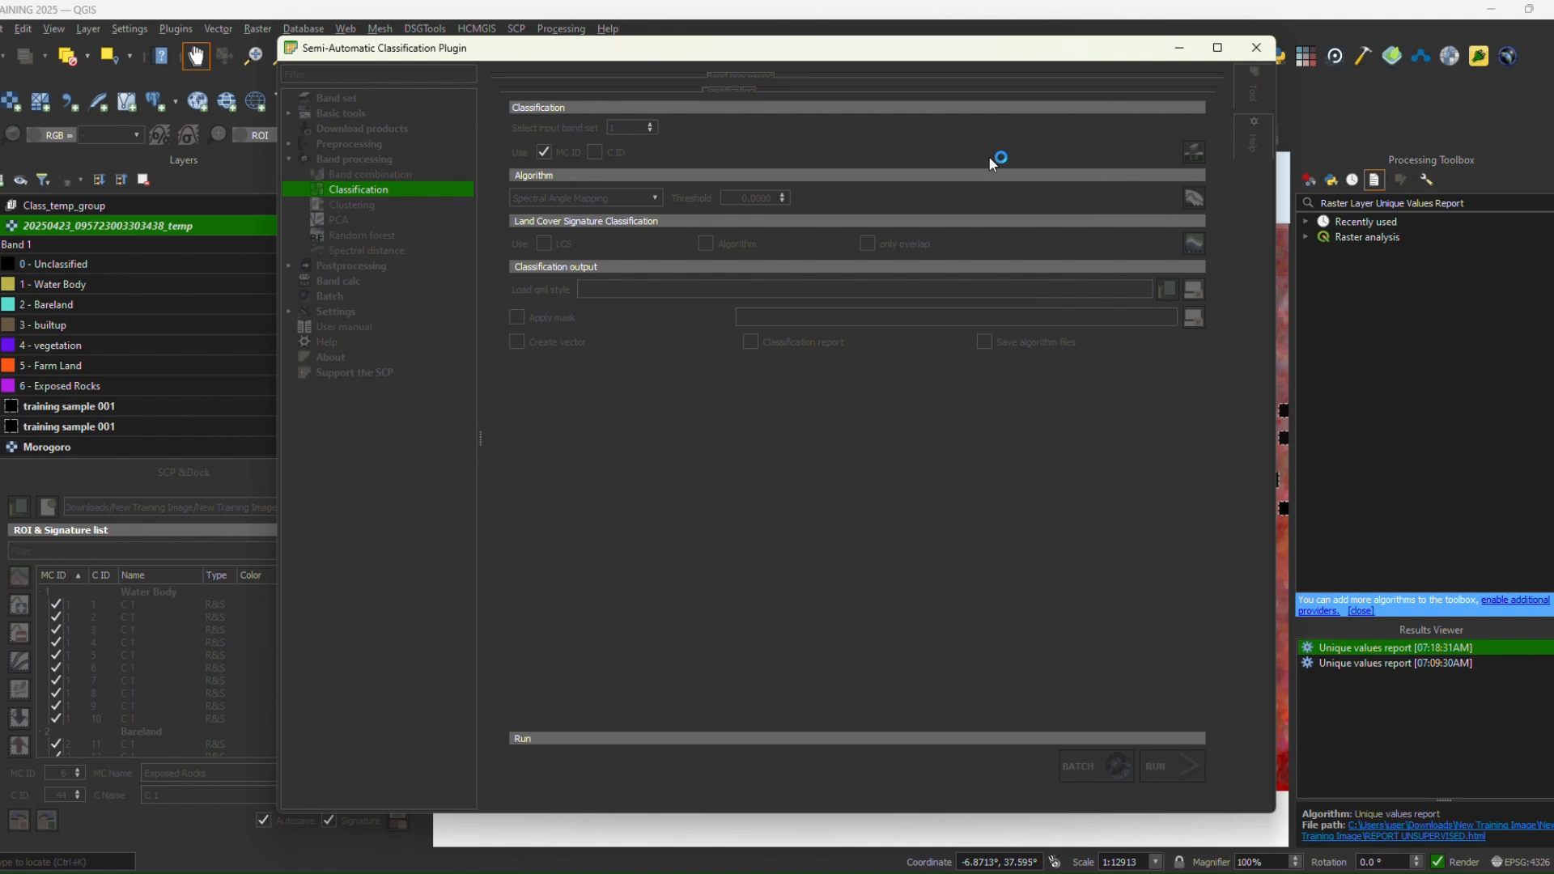
{"action": "left_click_drag", "start_coordinate": [1006, 52], "coordinate": [1018, 369]}
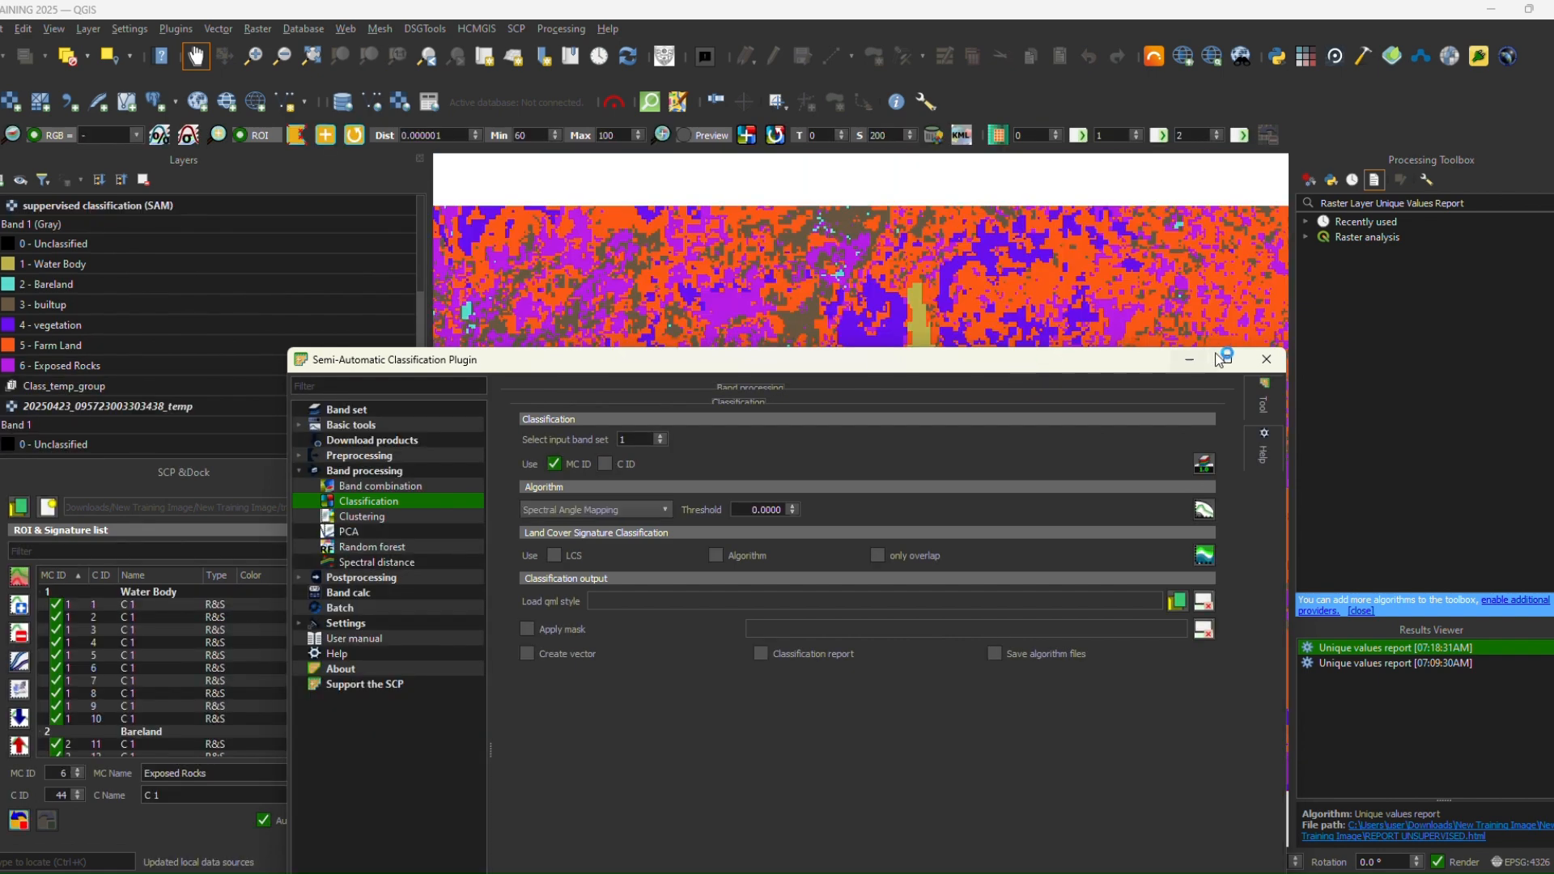
{"action": "left_click", "coordinate": [1267, 364]}
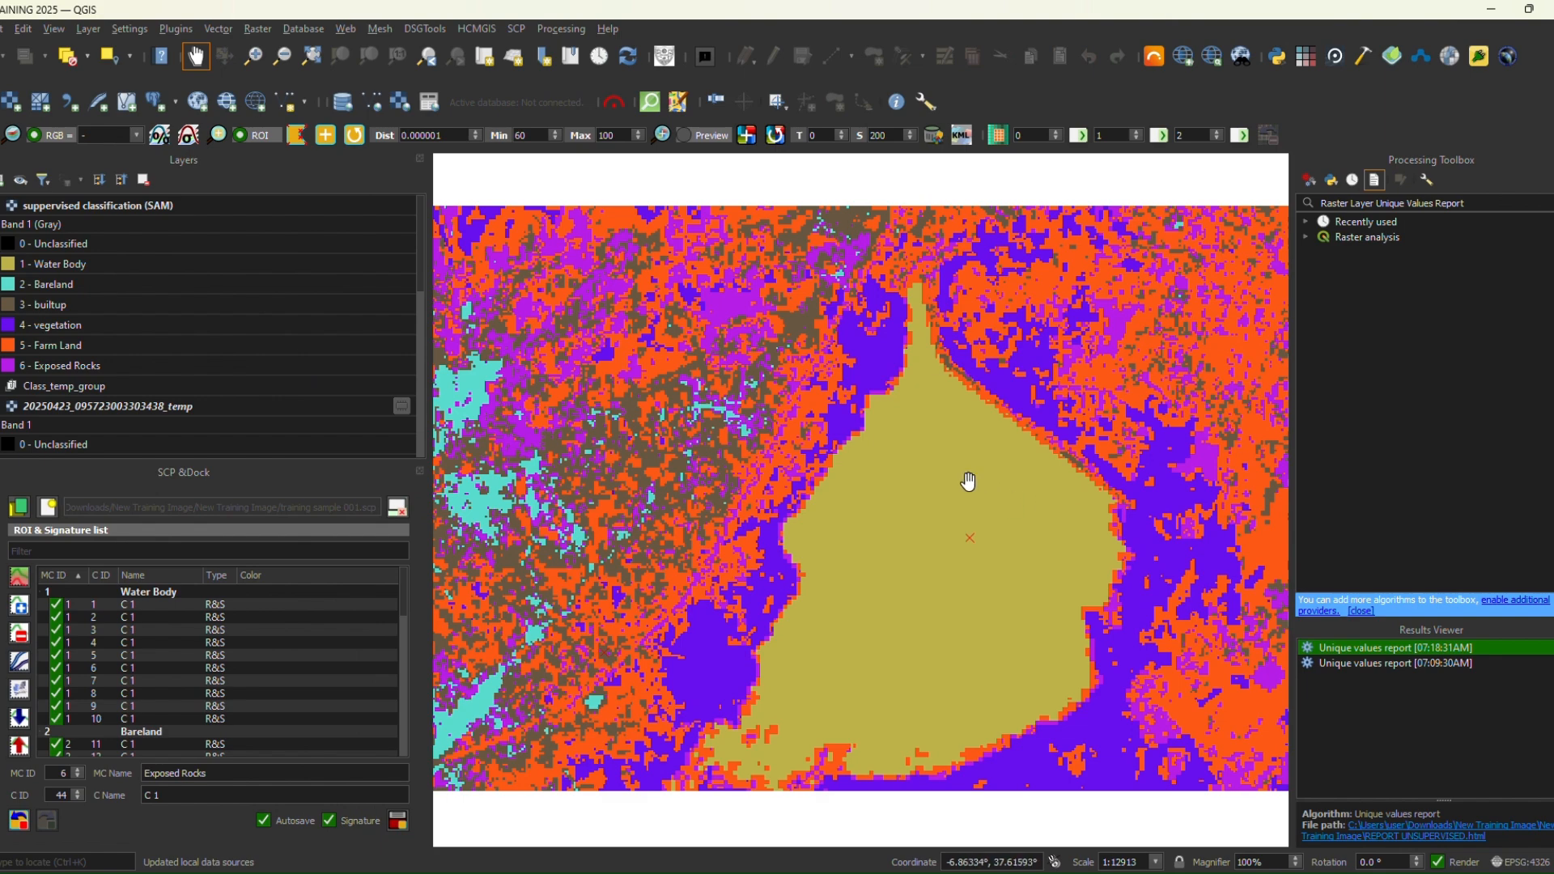
- Set the Water Body class colour to blue #4a55bc in the symbology of the suppervised classification (SAM) layer
{"action": "mouse_move", "coordinate": [904, 451]}
{"action": "left_mouse_down"}
{"action": "mouse_move", "coordinate": [964, 521]}
{"action": "mouse_move", "coordinate": [946, 457]}
{"action": "mouse_move", "coordinate": [910, 458]}
{"action": "left_mouse_up"}
{"action": "scroll", "coordinate": [947, 456], "scroll_direction": "down", "scroll_amount": 1}
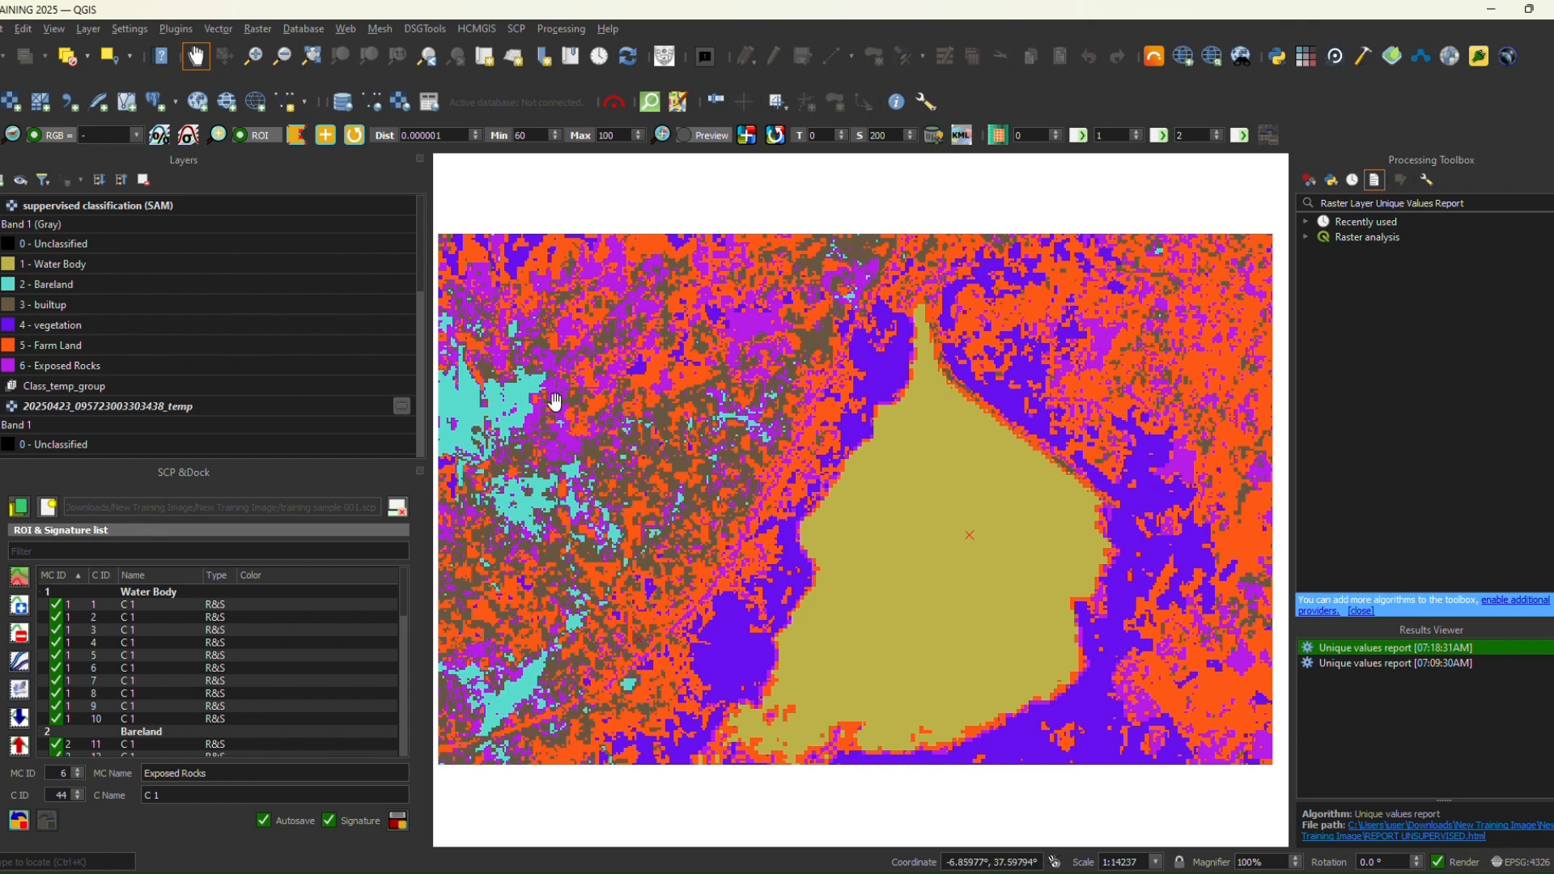
{"action": "mouse_move", "coordinate": [423, 257]}
{"action": "left_mouse_down"}
{"action": "mouse_move", "coordinate": [423, 293]}
{"action": "mouse_move", "coordinate": [422, 263]}
{"action": "left_mouse_up"}
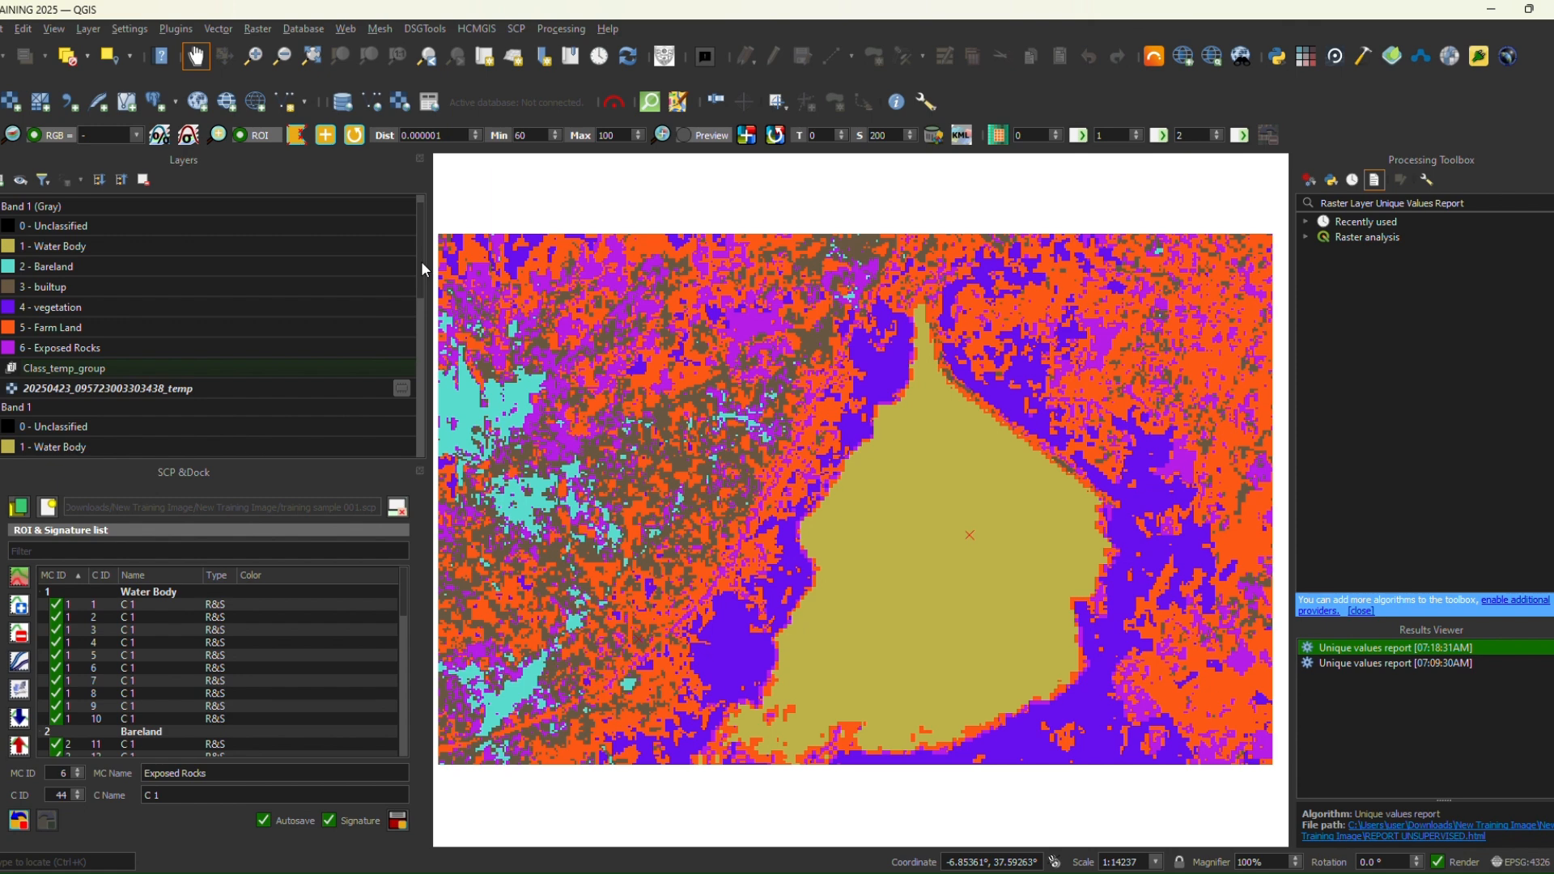
{"action": "scroll", "coordinate": [413, 227], "scroll_direction": "up", "scroll_amount": 1}
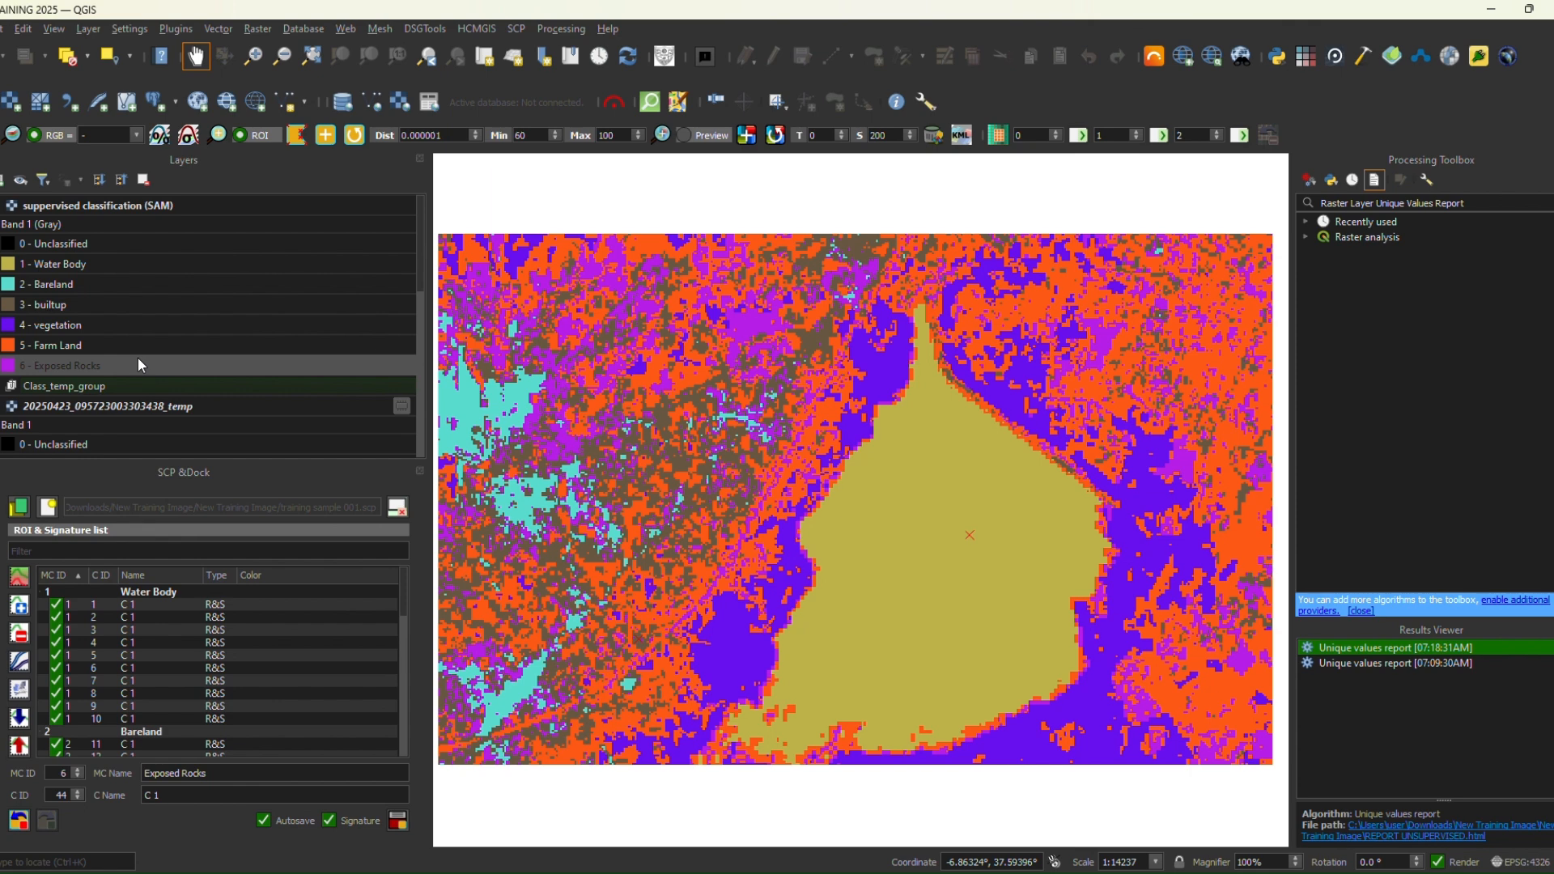
{"action": "left_click", "coordinate": [8, 267]}
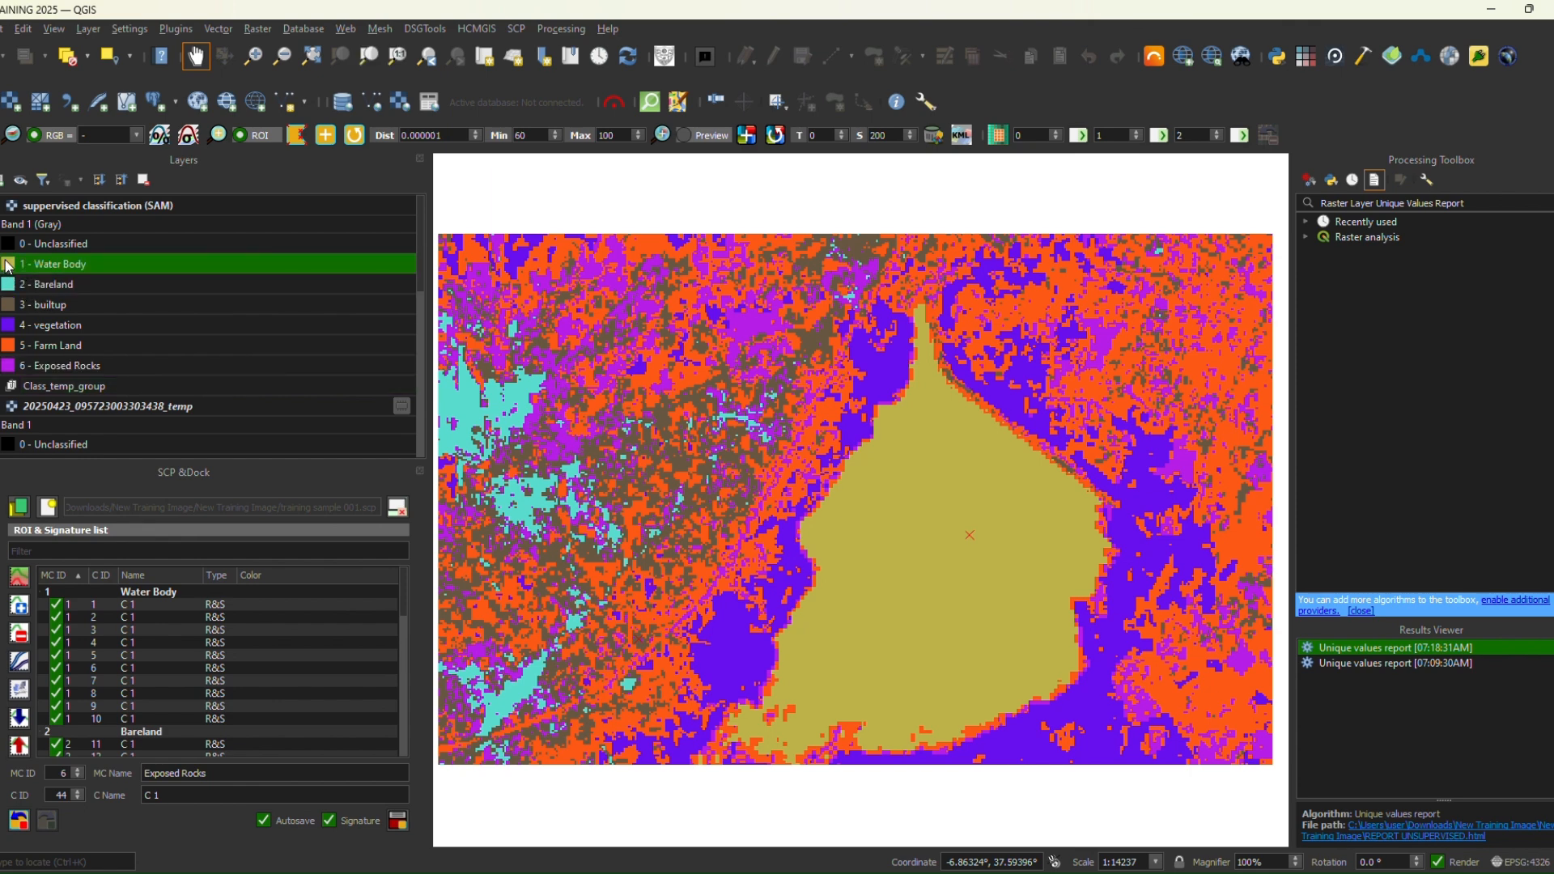
{"action": "double_click", "coordinate": [8, 267]}
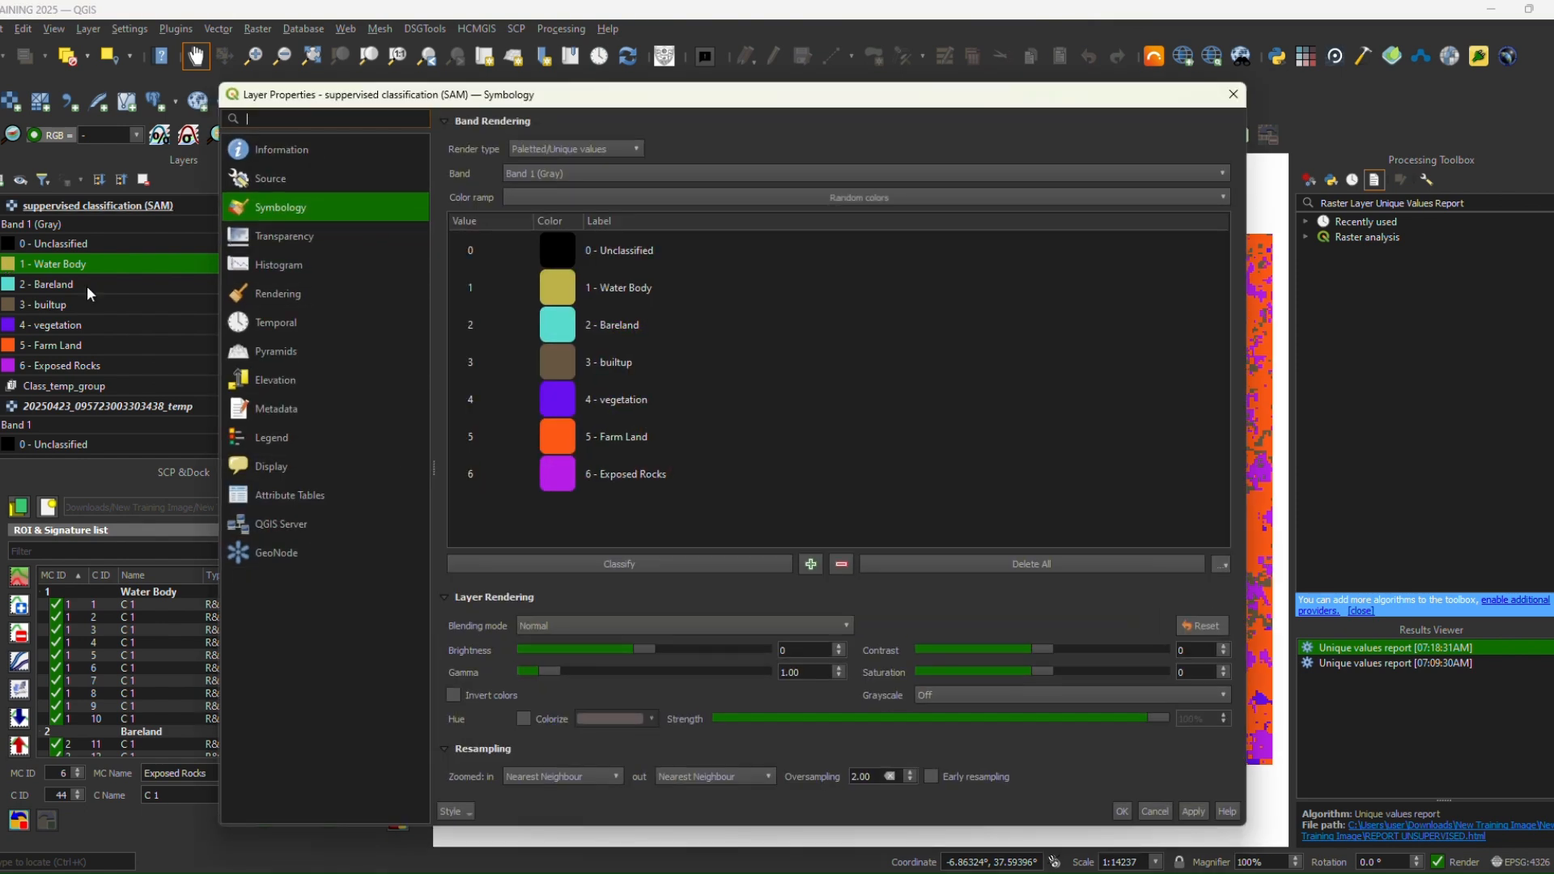
{"action": "left_click", "coordinate": [569, 297]}
{"action": "double_click", "coordinate": [569, 298]}
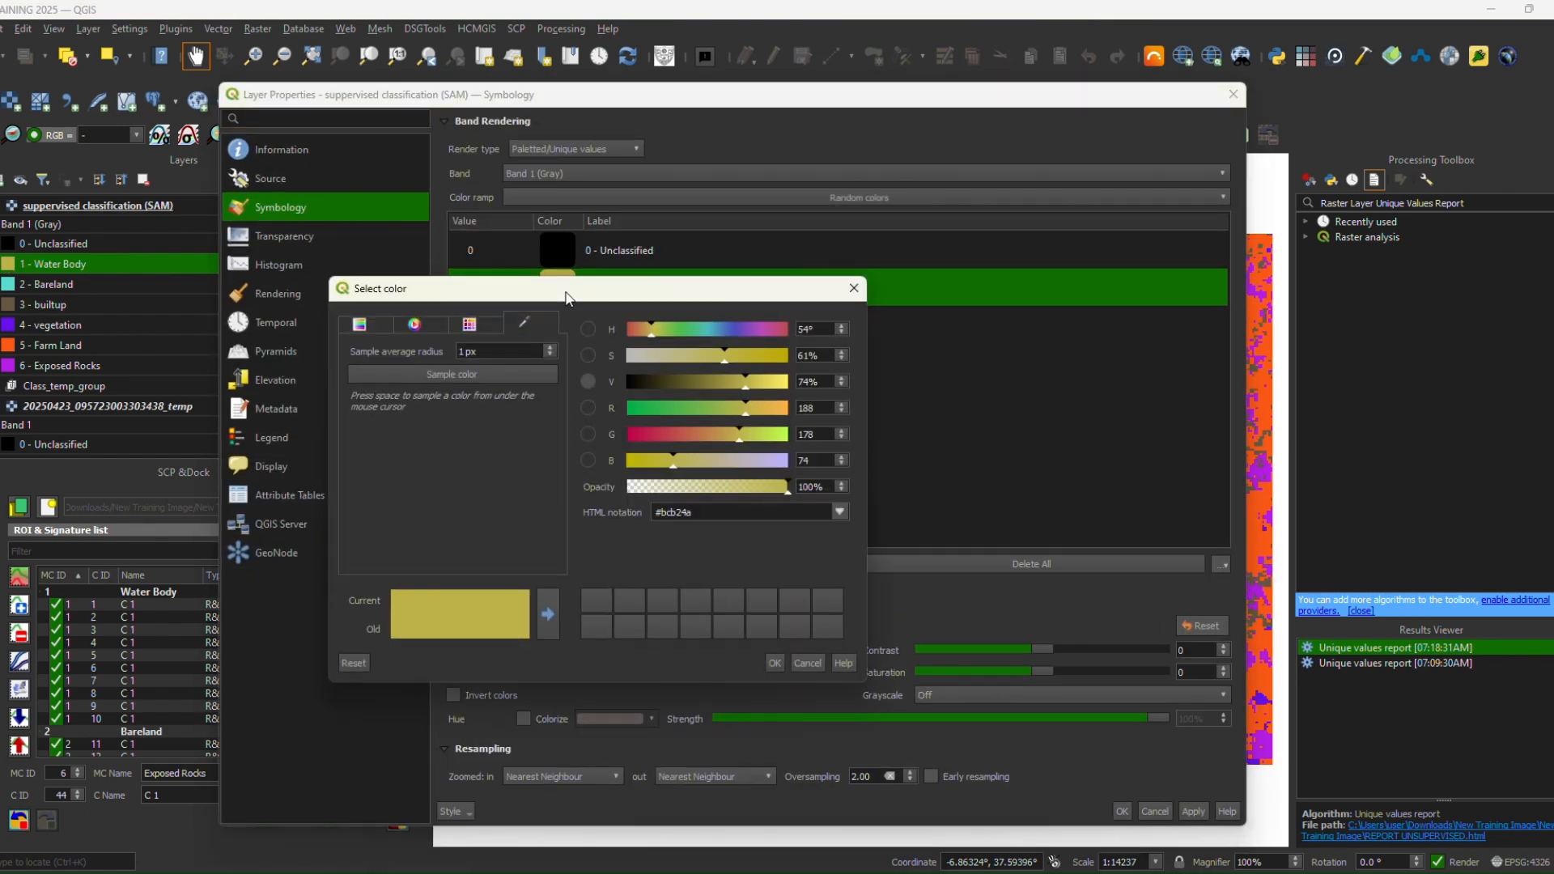
{"action": "left_click", "coordinate": [722, 332]}
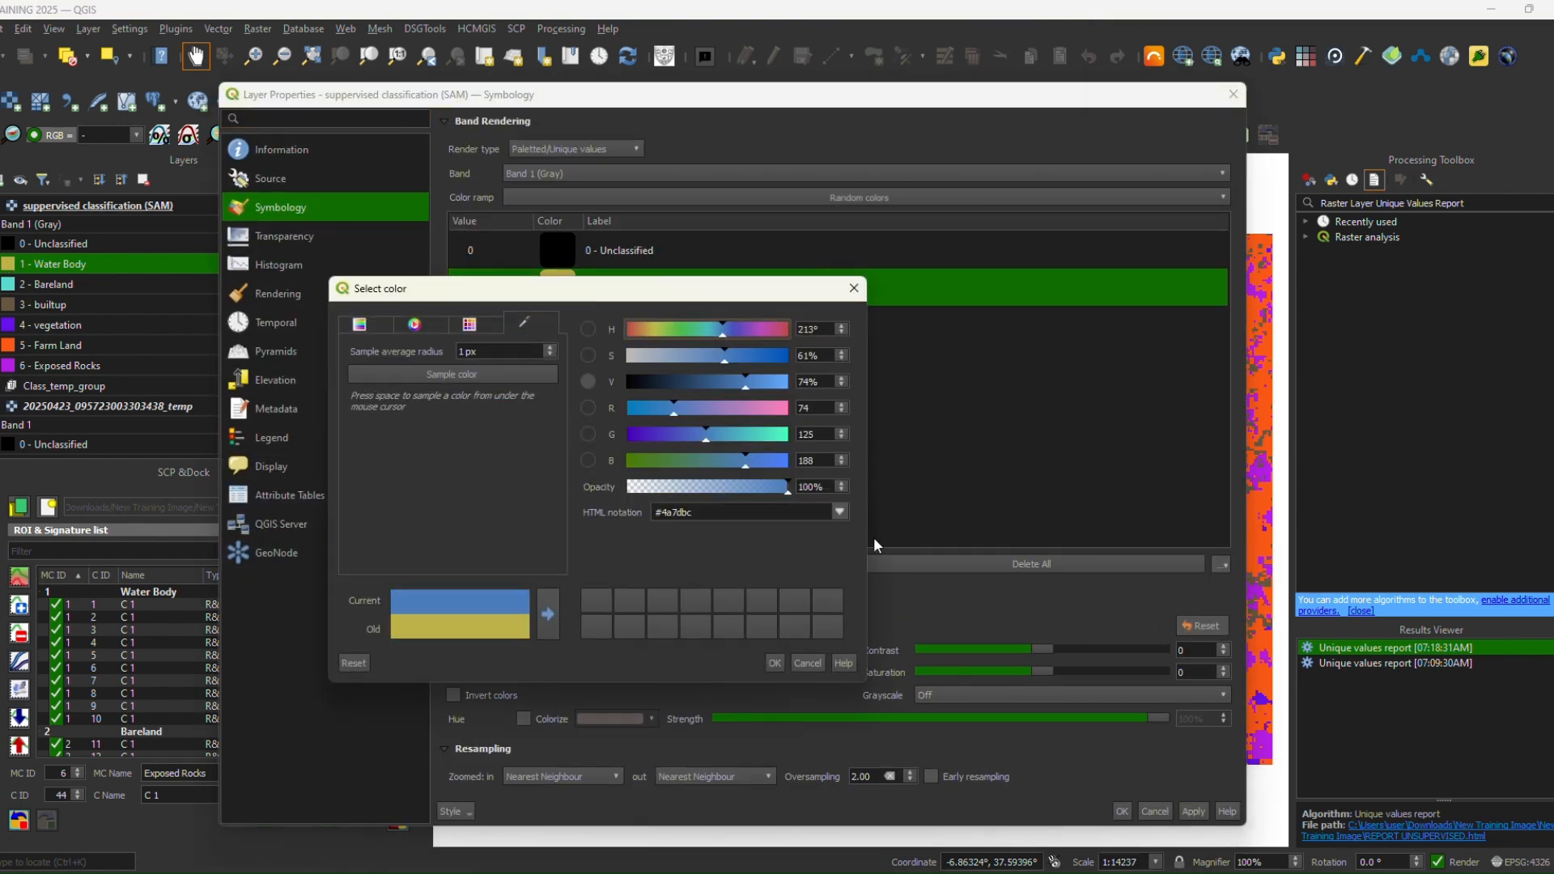
{"action": "left_click", "coordinate": [734, 328]}
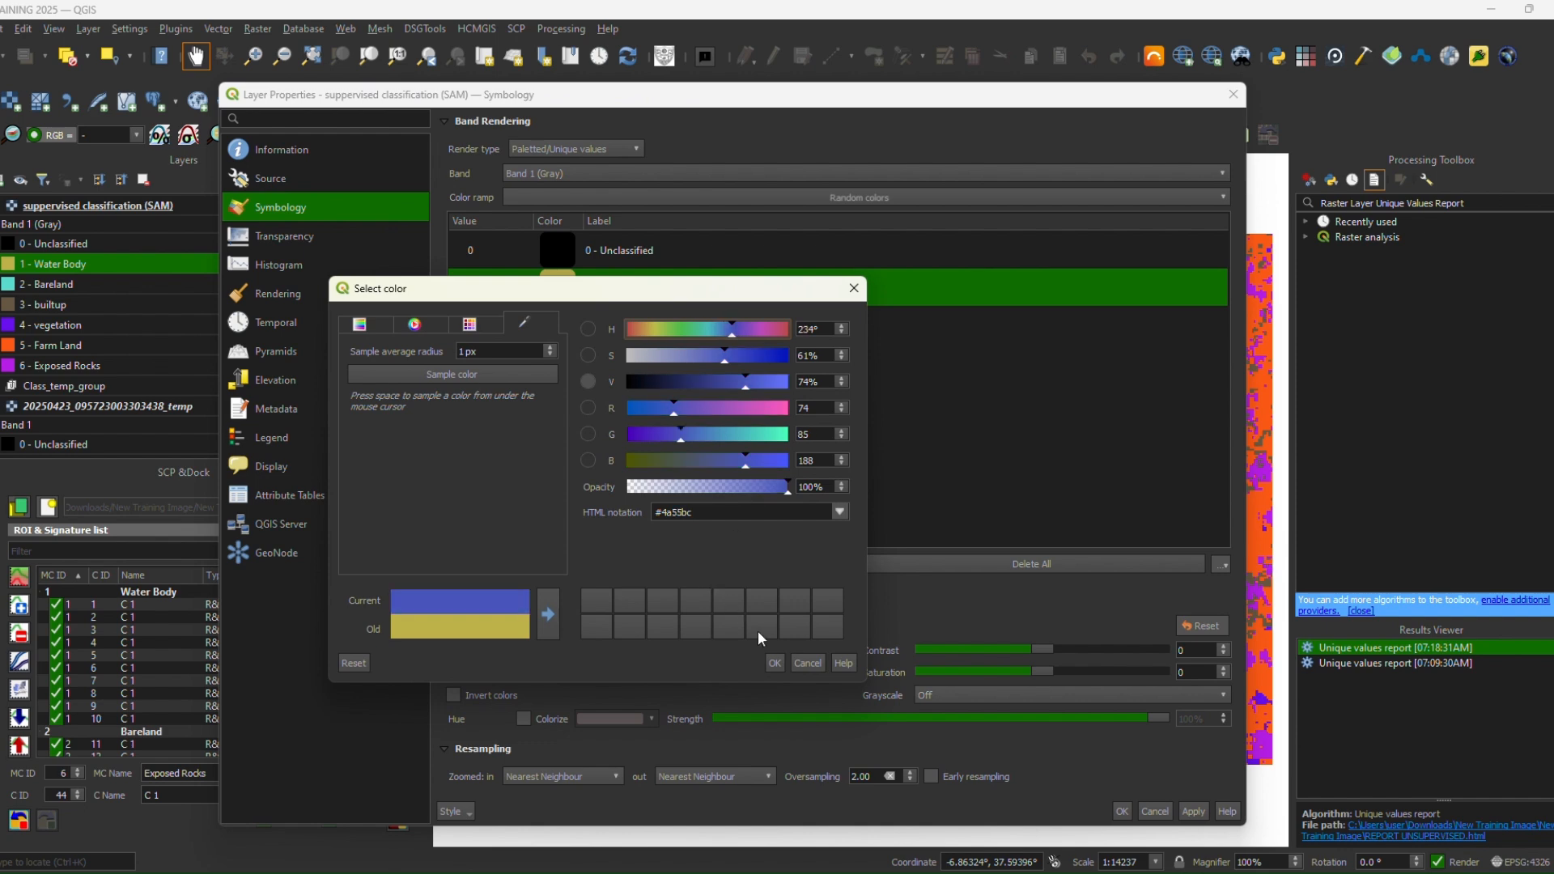
{"action": "left_click", "coordinate": [776, 662]}
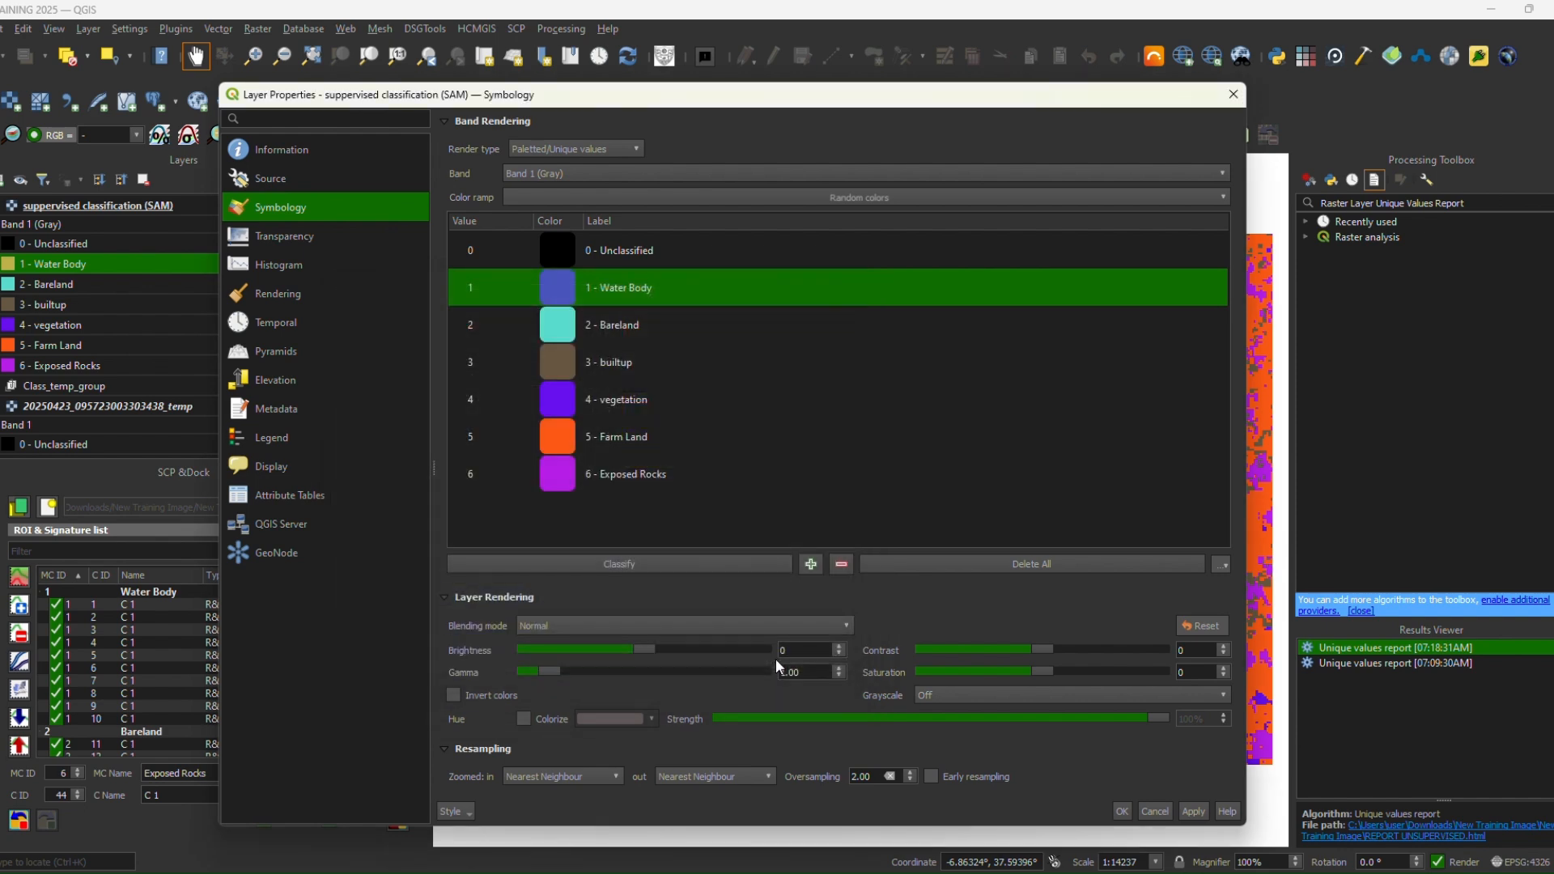
- Set the Bareland class colour to sandy yellow #dcb758 in the SAM classification layer's symbology
{"action": "double_click", "coordinate": [572, 333]}
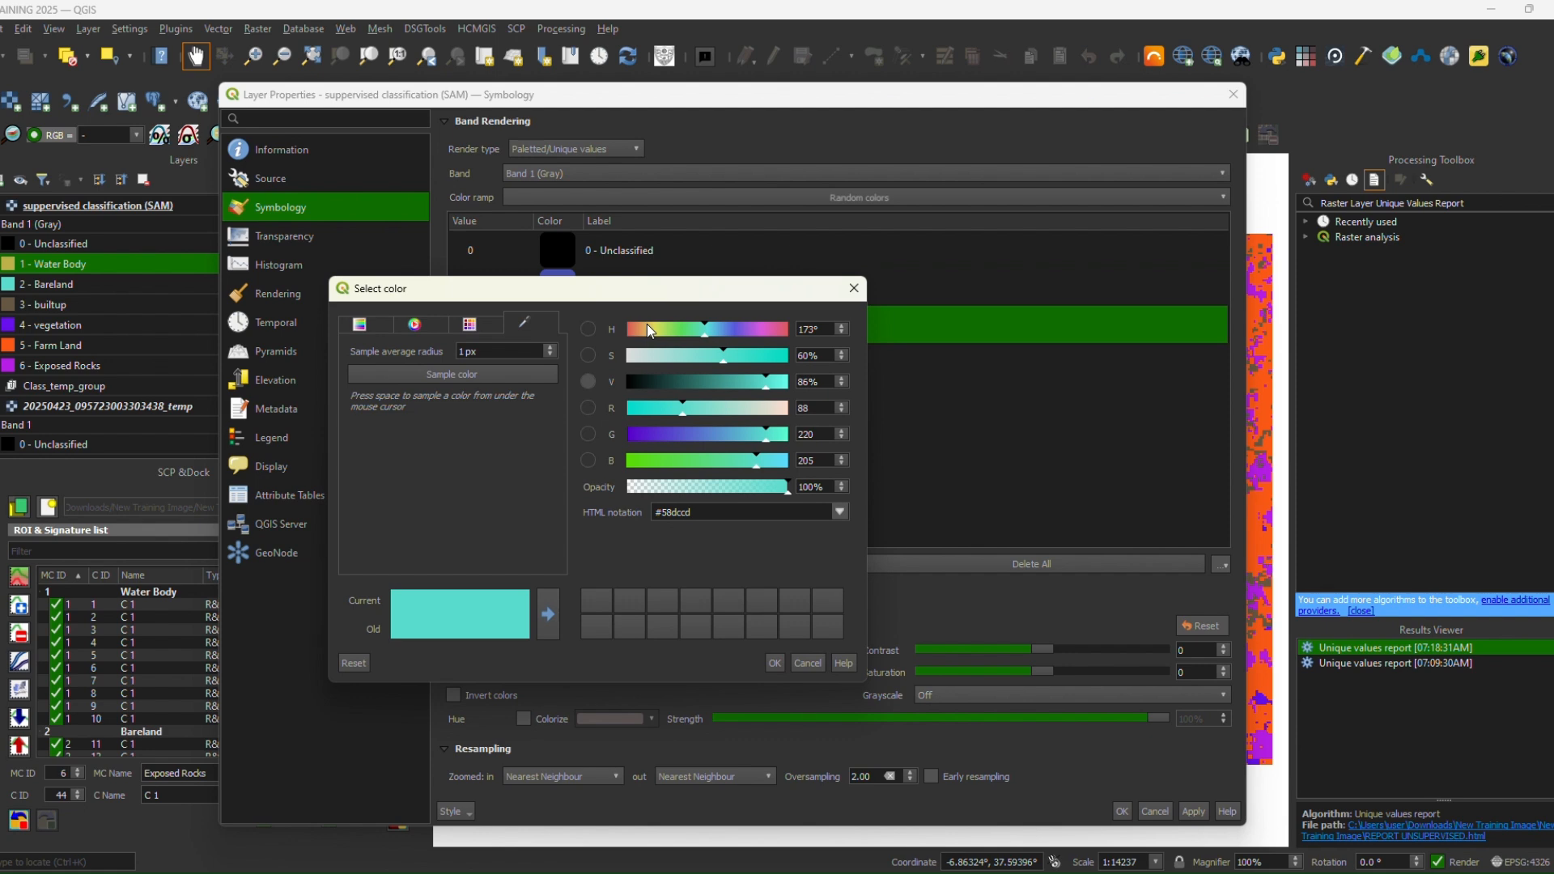
{"action": "left_click", "coordinate": [647, 327]}
{"action": "left_click", "coordinate": [780, 662]}
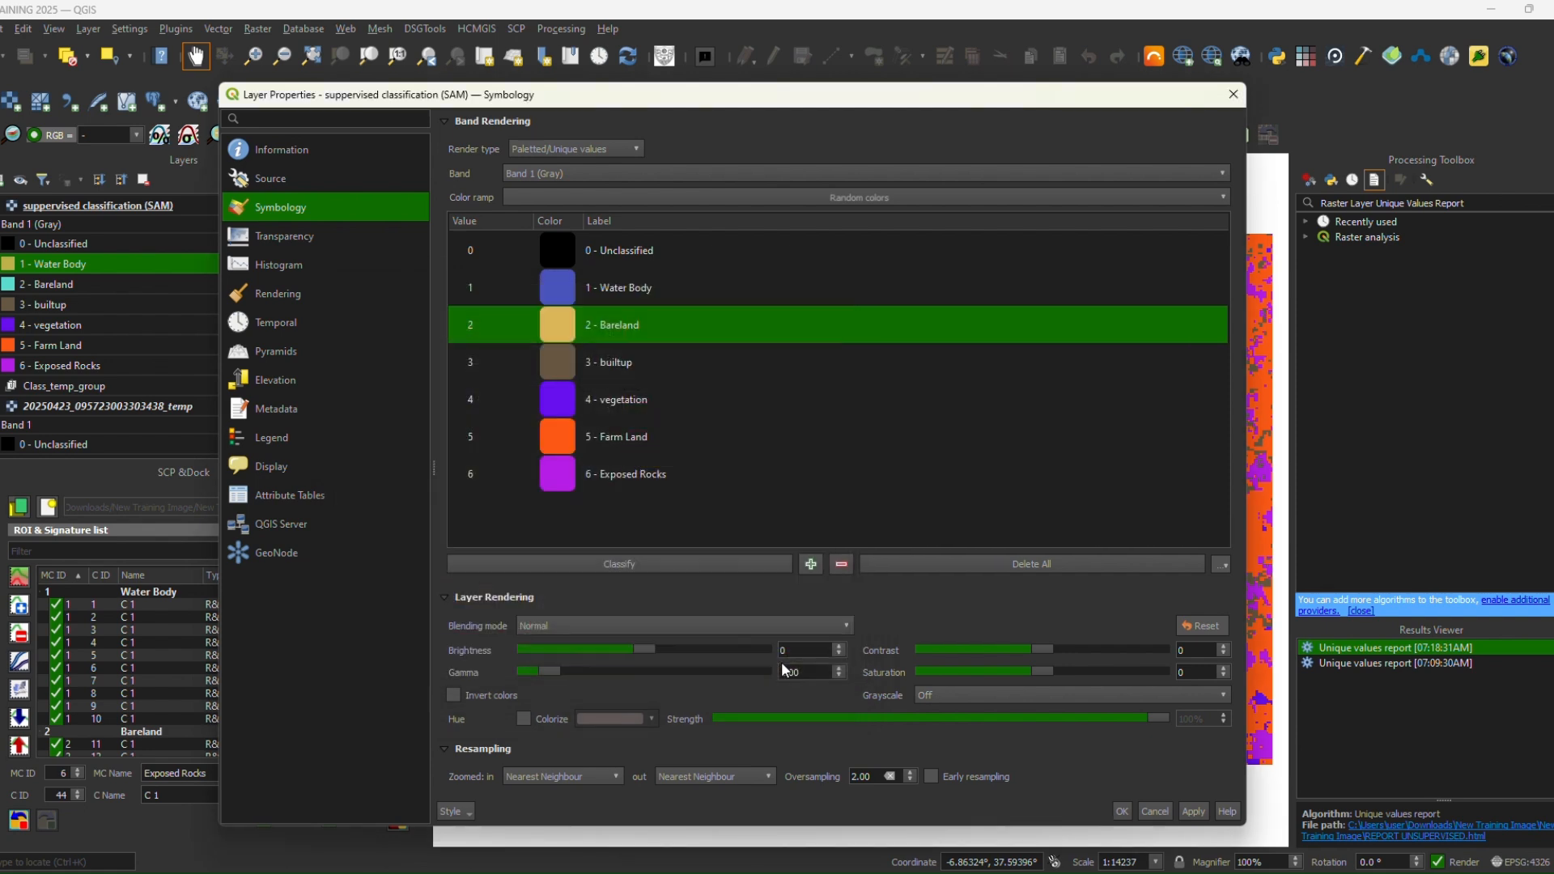
- Set the builtup class colour to red #da0a0a
{"action": "double_click", "coordinate": [625, 362]}
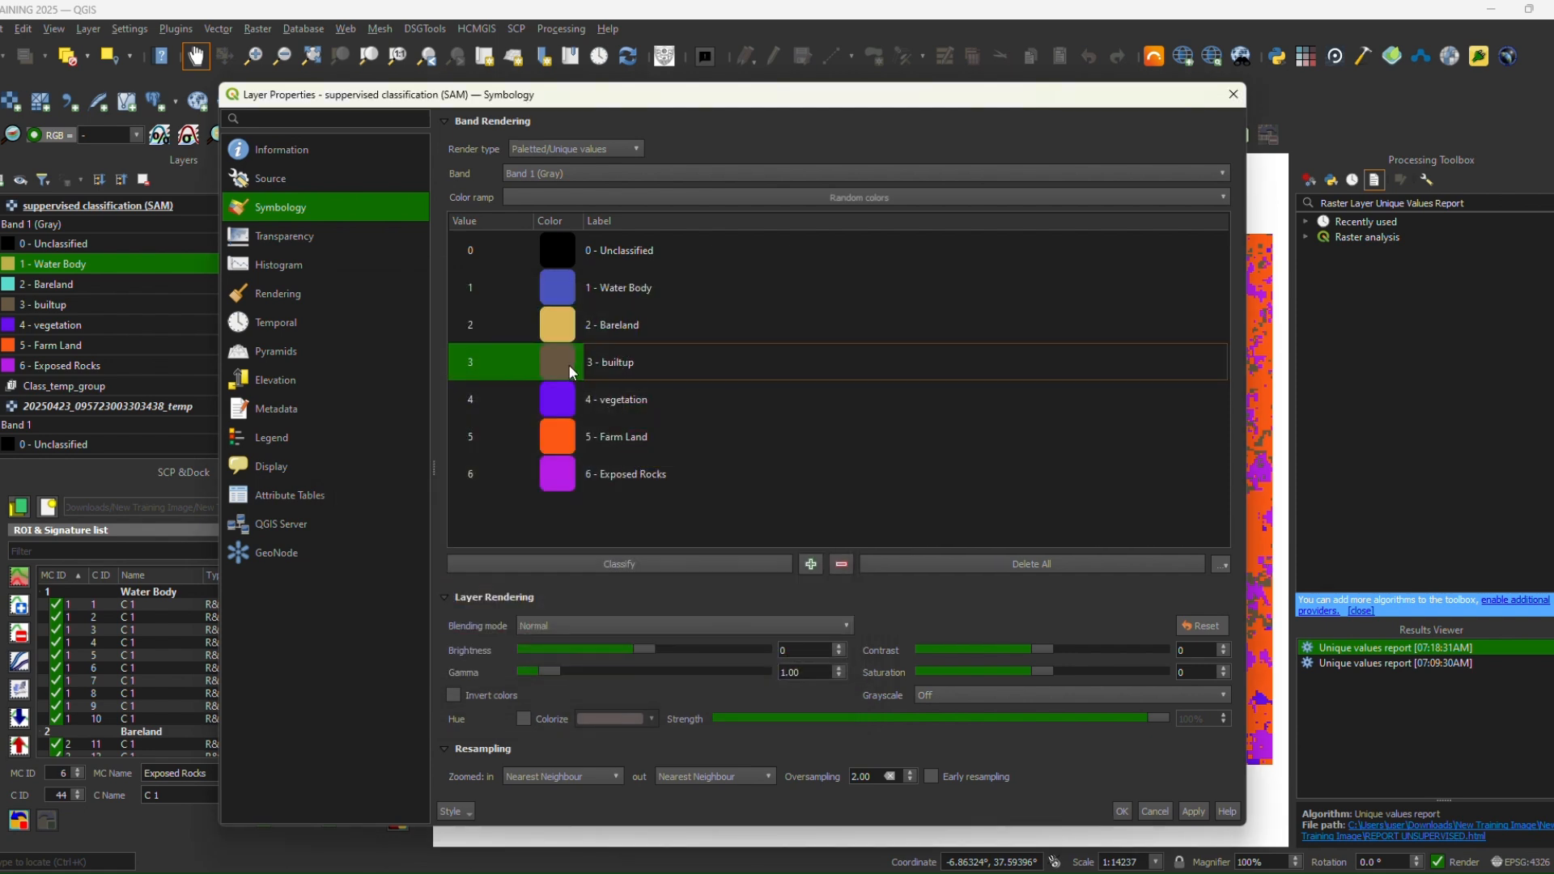
{"action": "double_click", "coordinate": [568, 365]}
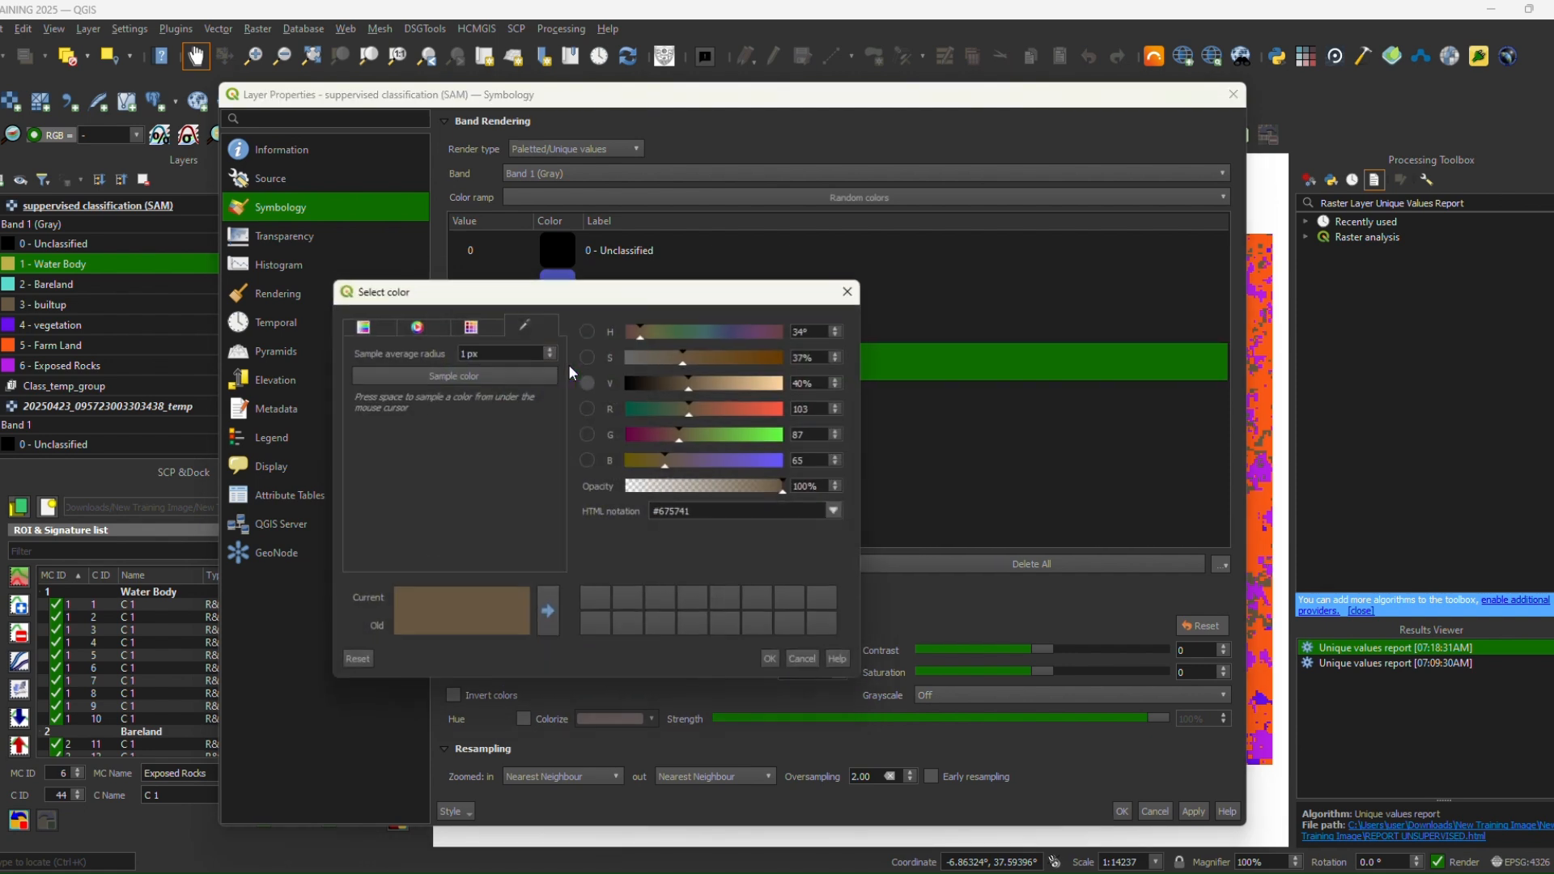
{"action": "left_click", "coordinate": [768, 407]}
{"action": "left_click", "coordinate": [636, 435]}
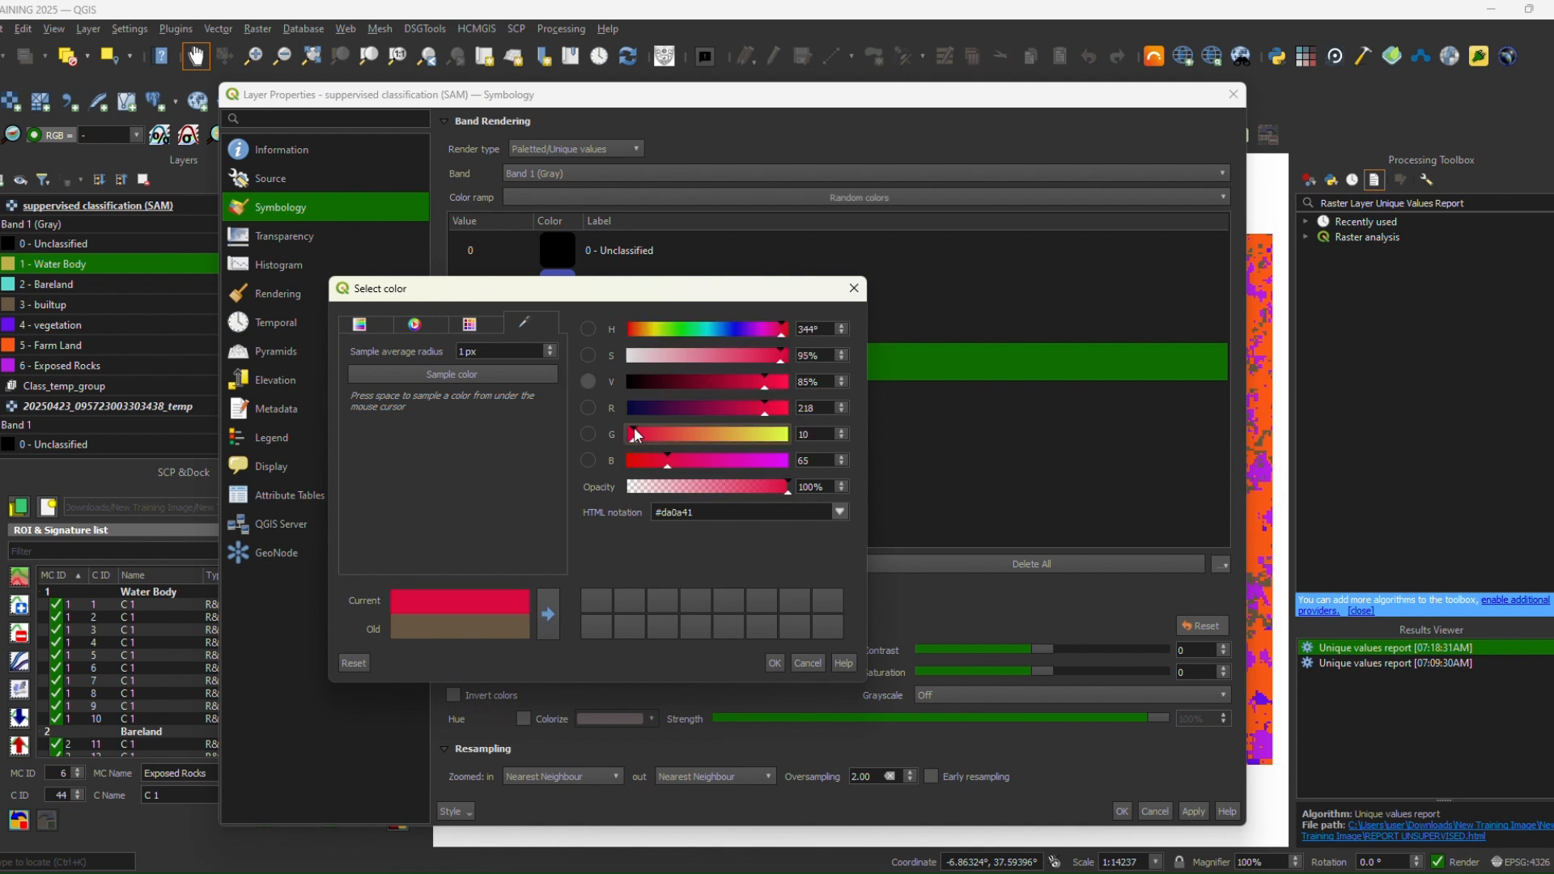
{"action": "left_click", "coordinate": [635, 462]}
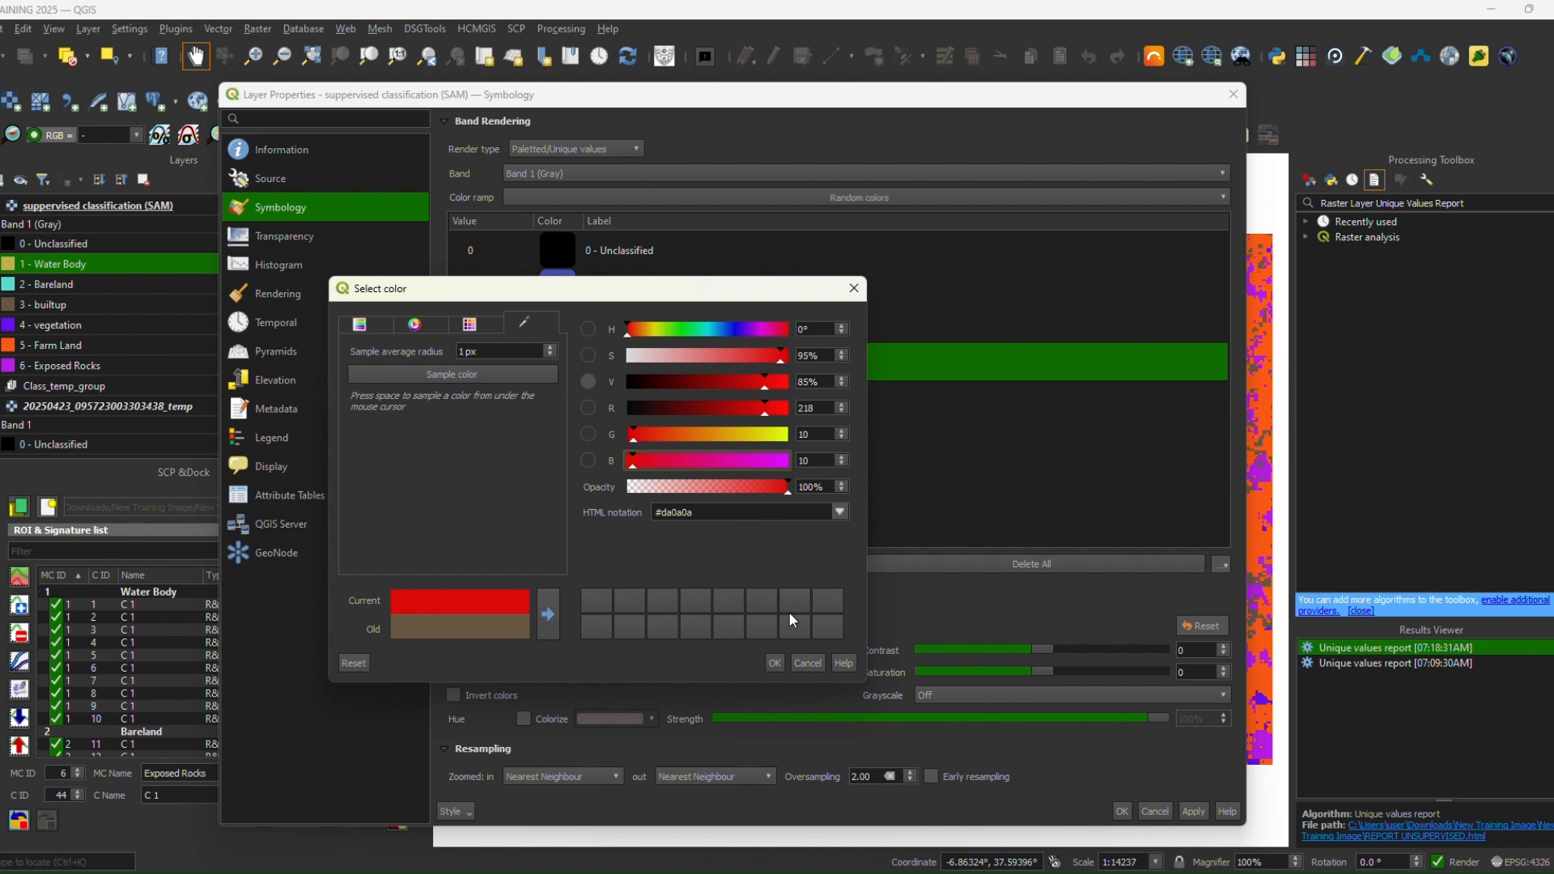
{"action": "left_click", "coordinate": [774, 663]}
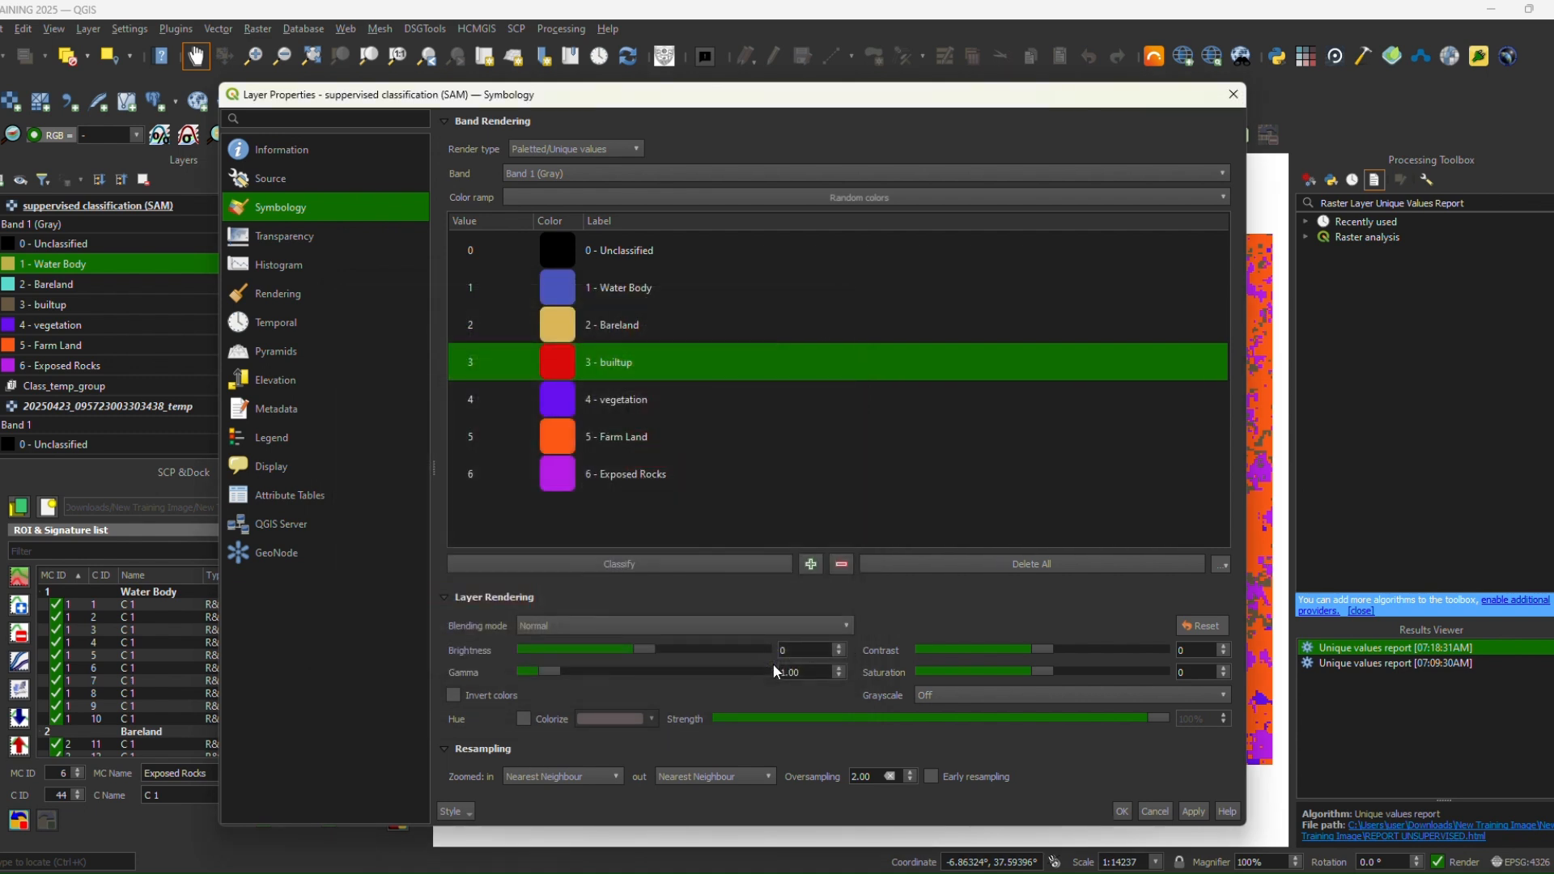
- Set the vegetation class colour to dark green #389409
{"action": "double_click", "coordinate": [559, 402]}
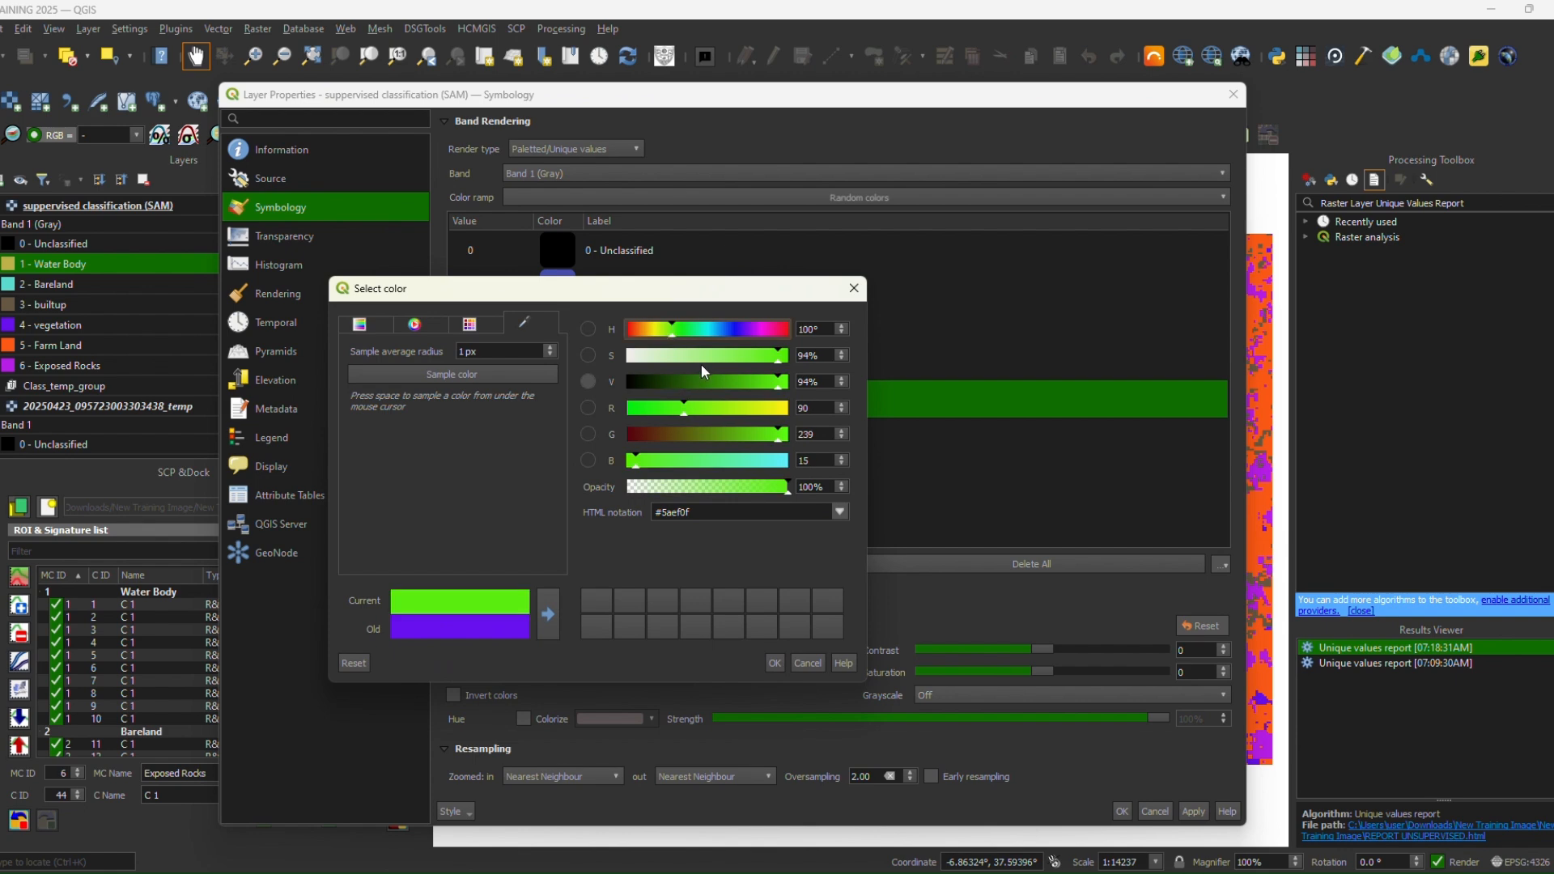
{"action": "left_click", "coordinate": [721, 382]}
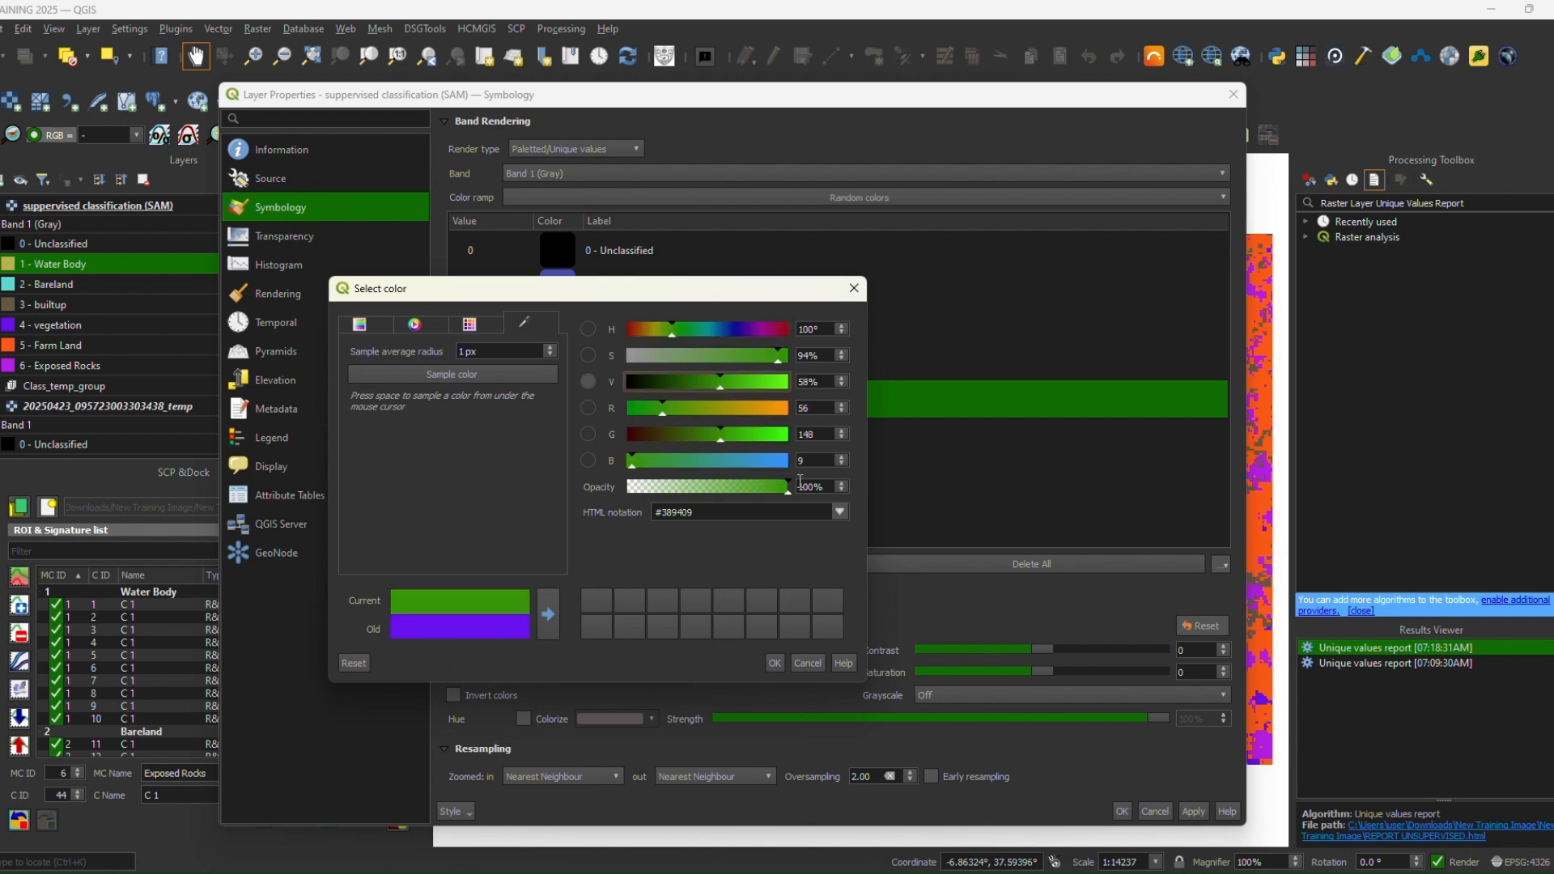
{"action": "left_click", "coordinate": [776, 662]}
- Set the Farm Land class colour to light green #7ad04f
{"action": "double_click", "coordinate": [560, 437]}
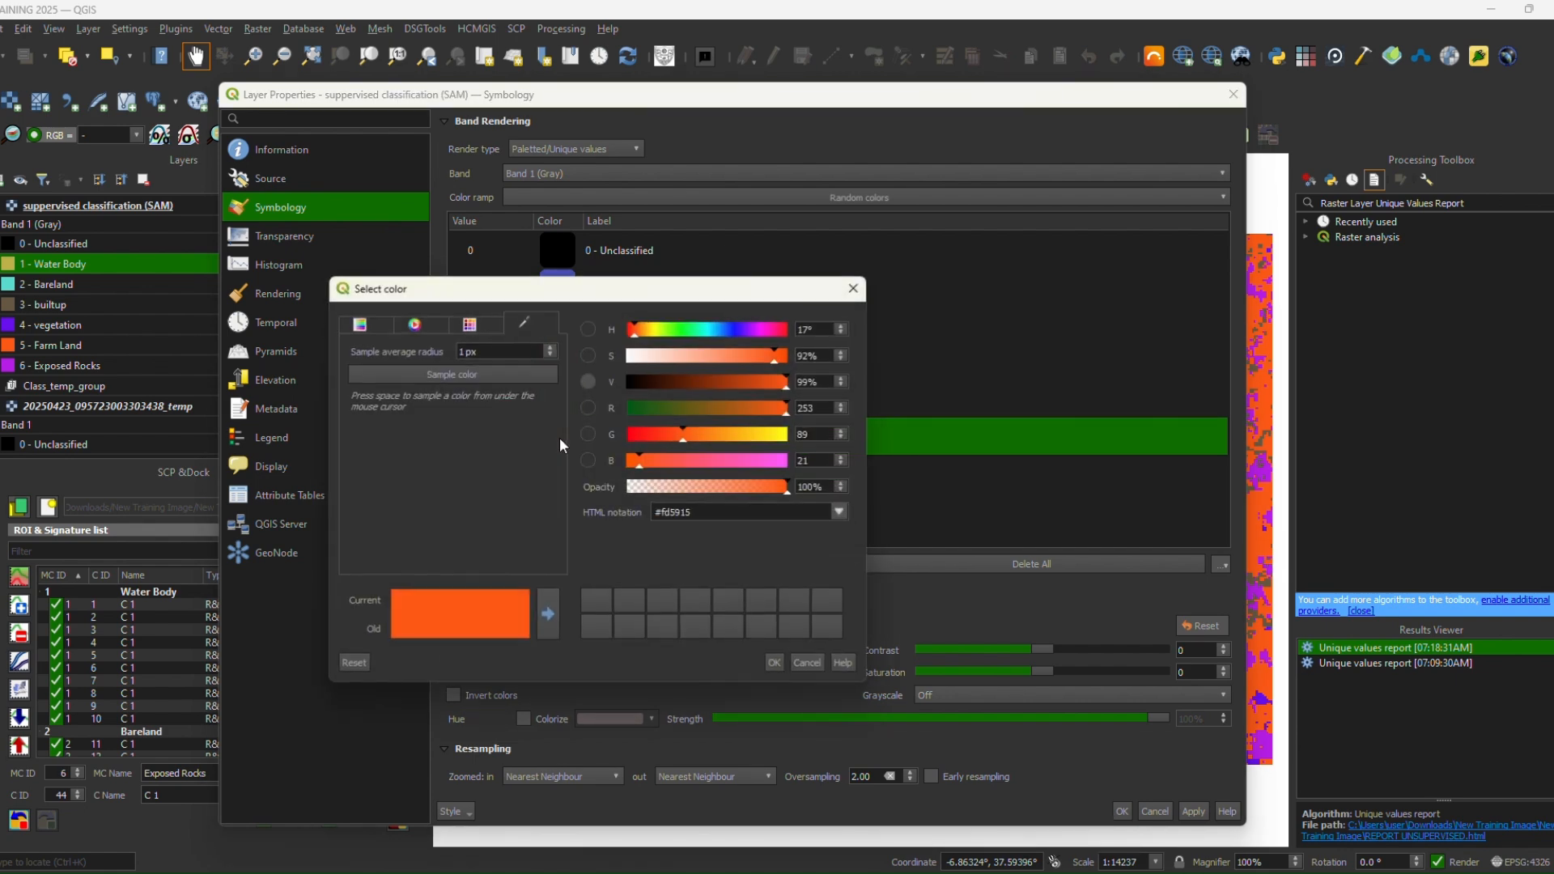
{"action": "left_click", "coordinate": [674, 329]}
{"action": "left_click", "coordinate": [717, 357]}
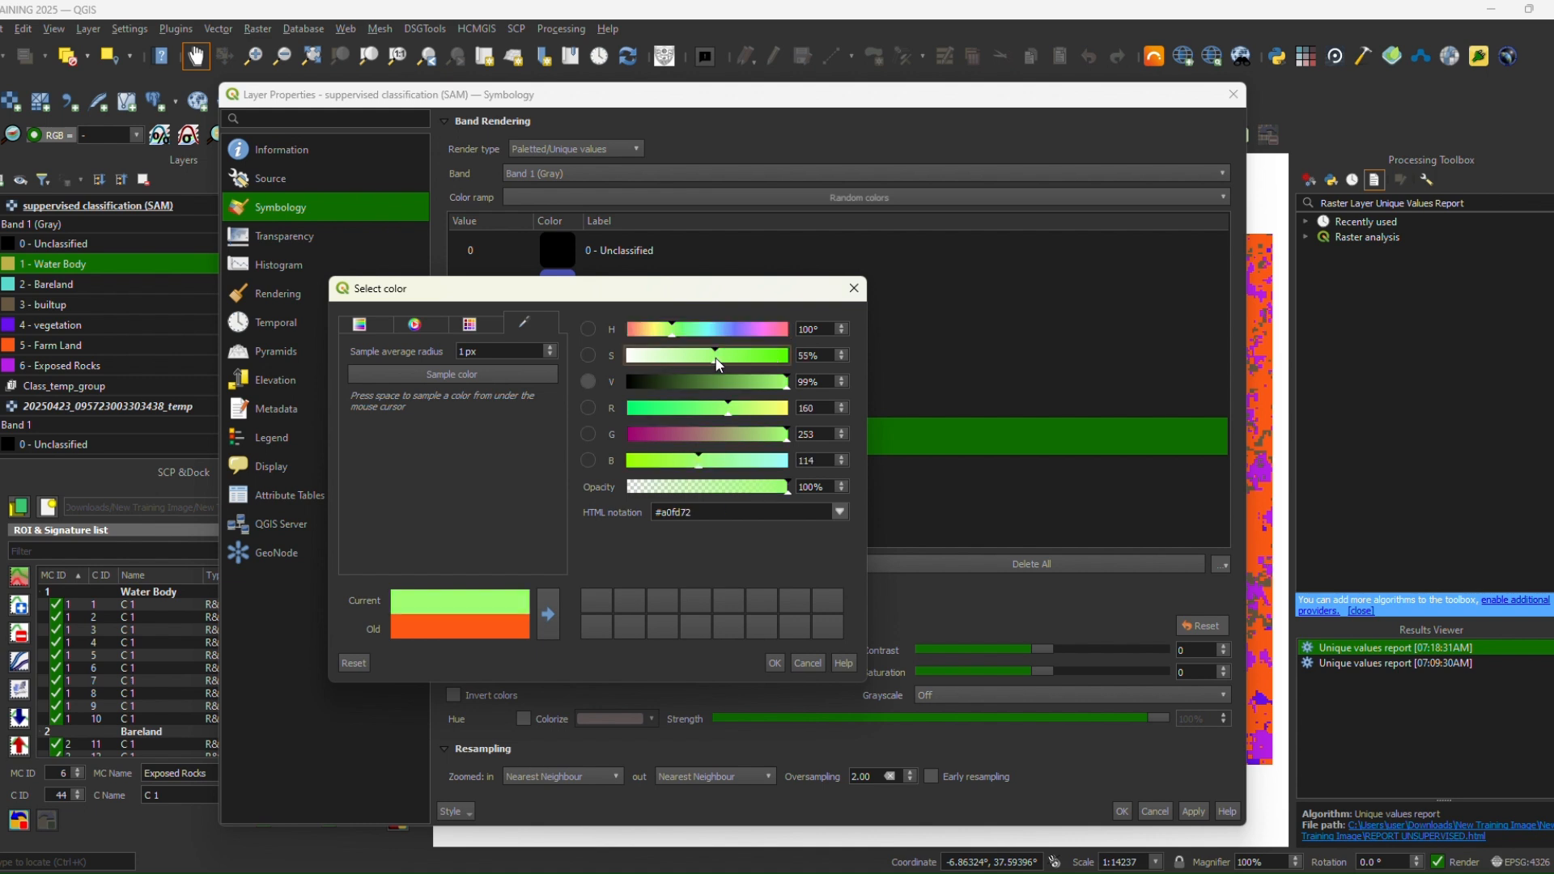
{"action": "left_click", "coordinate": [726, 361]}
{"action": "left_click", "coordinate": [741, 381]}
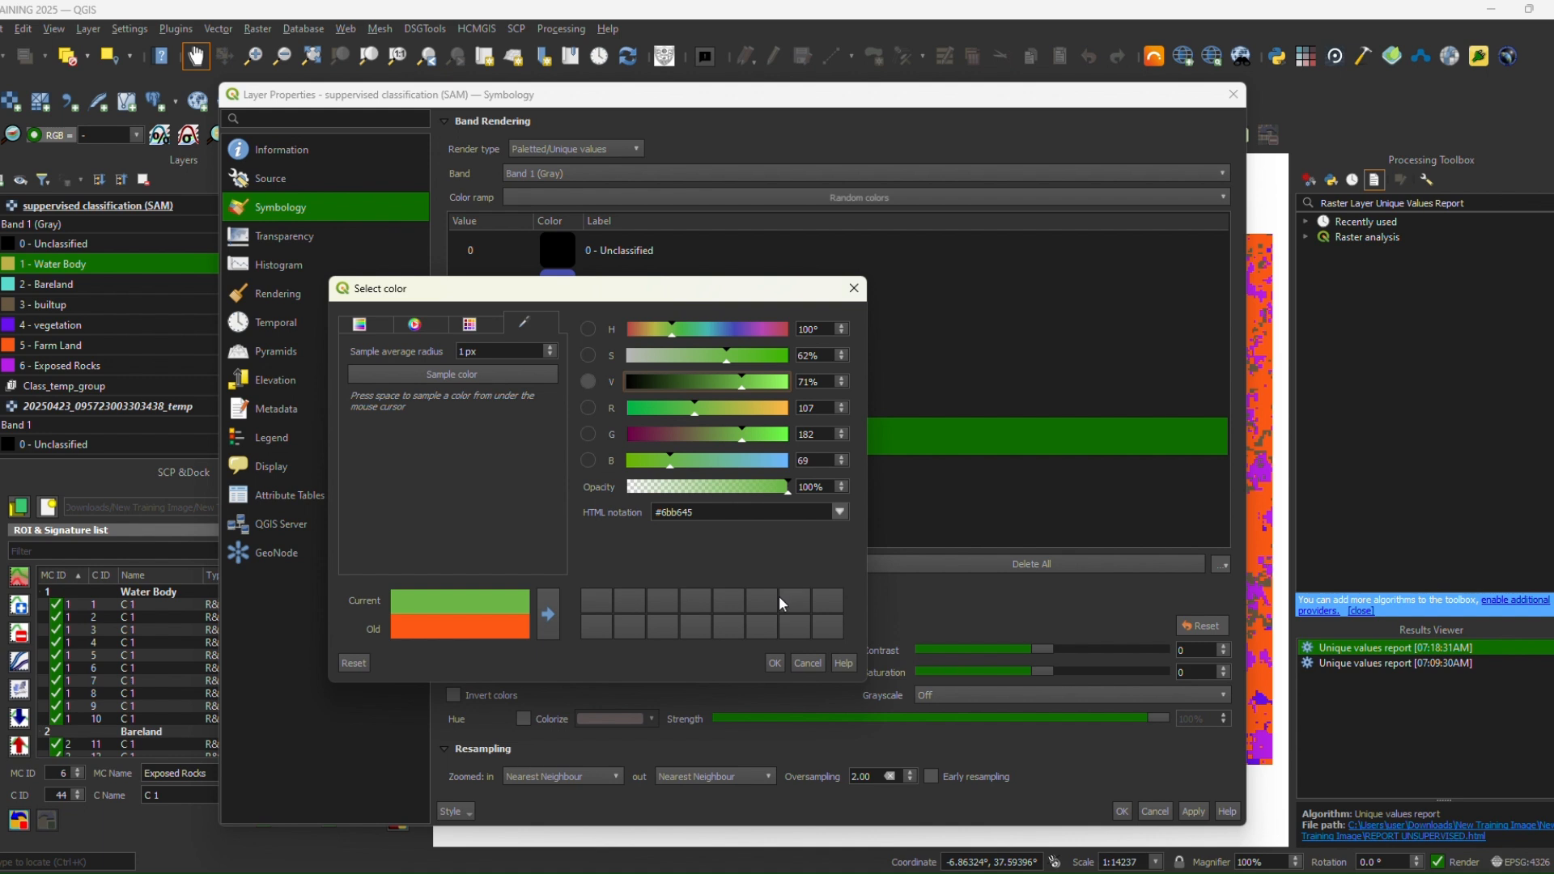
{"action": "left_click", "coordinate": [759, 381]}
{"action": "left_click", "coordinate": [774, 663]}
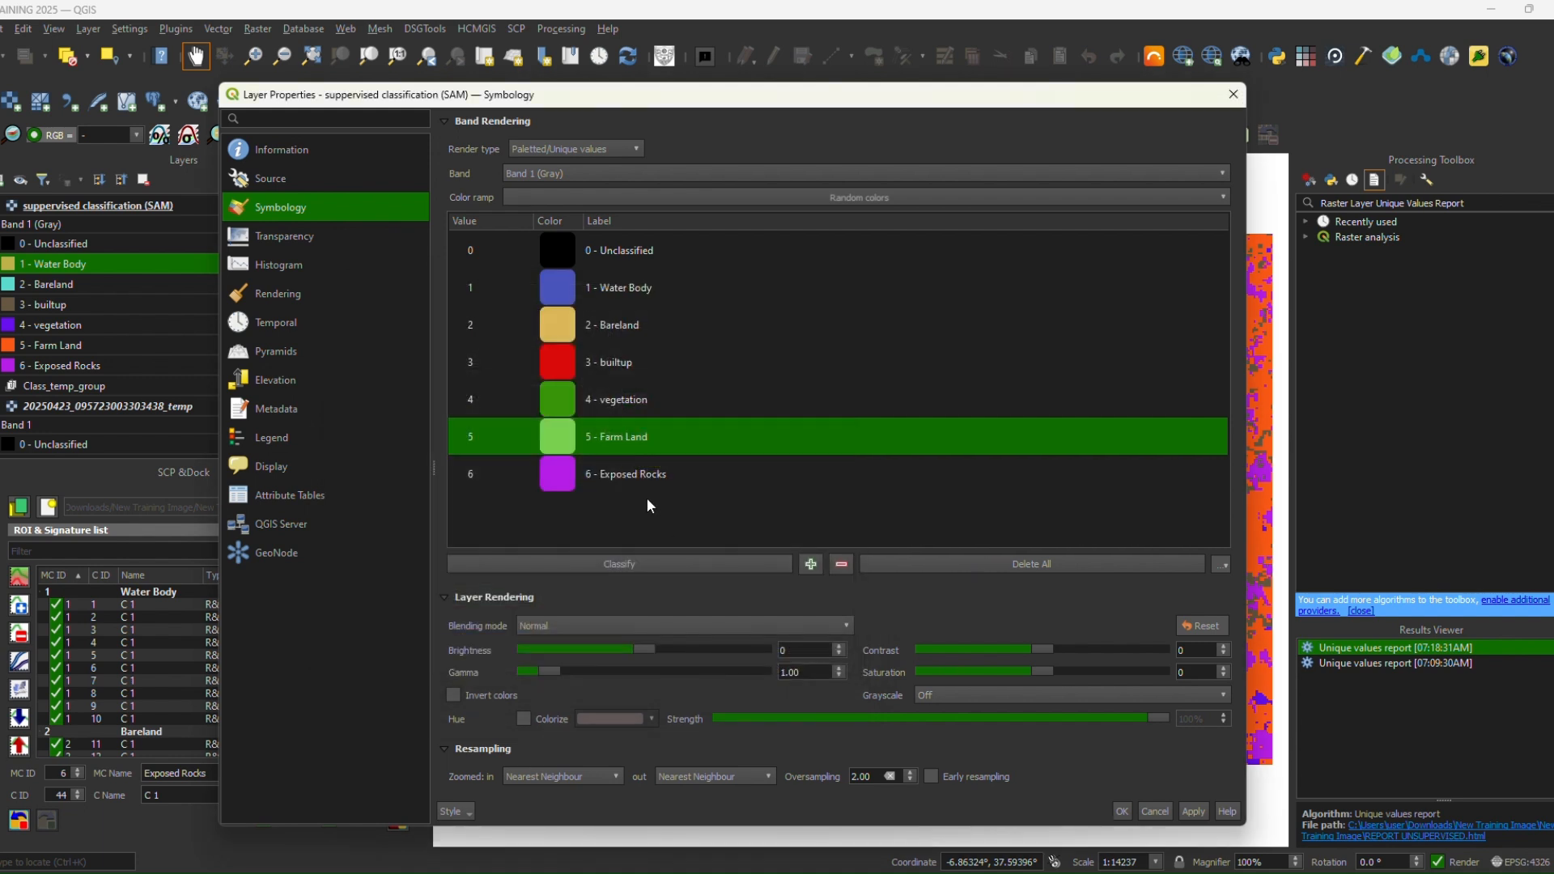
- Set the Exposed Rocks class colour to dark brown #522c0b, then apply the symbology and close the layer properties
{"action": "double_click", "coordinate": [556, 486]}
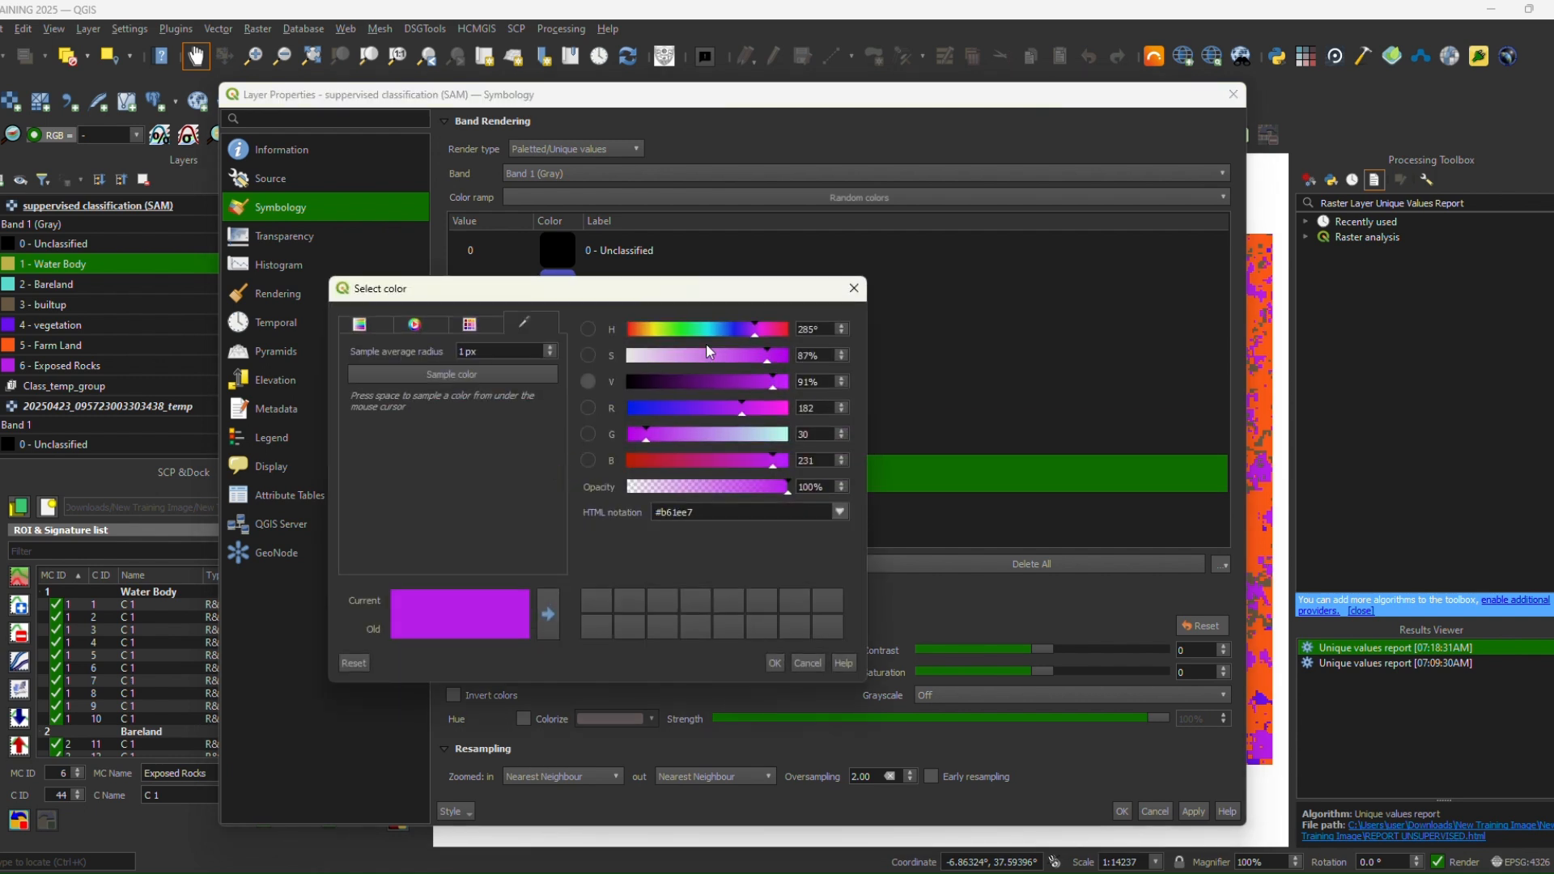
{"action": "left_click", "coordinate": [641, 333]}
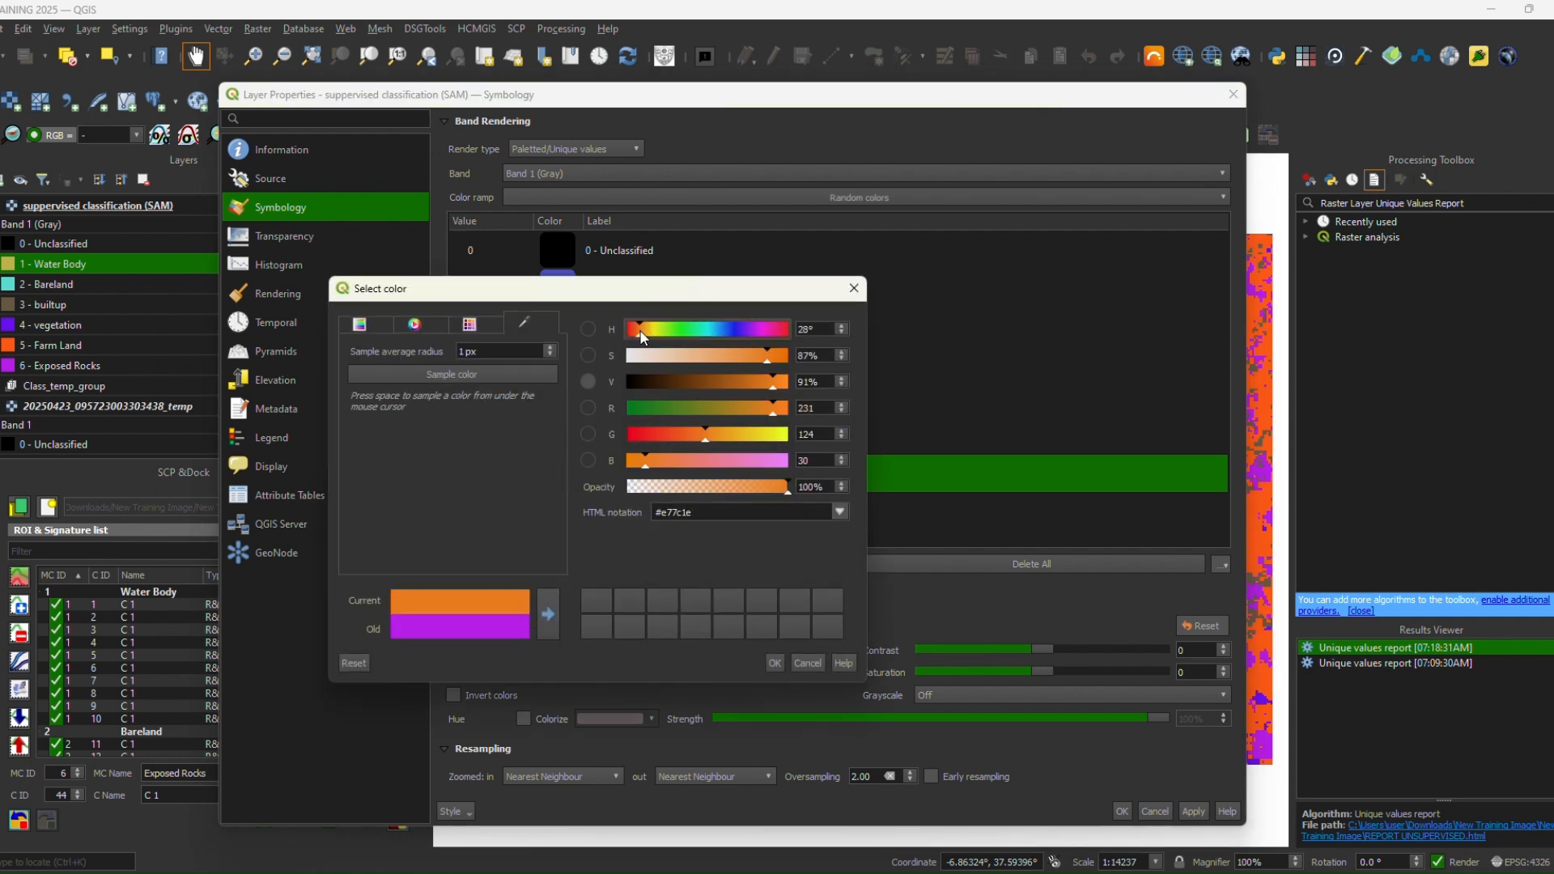
{"action": "left_click", "coordinate": [759, 380]}
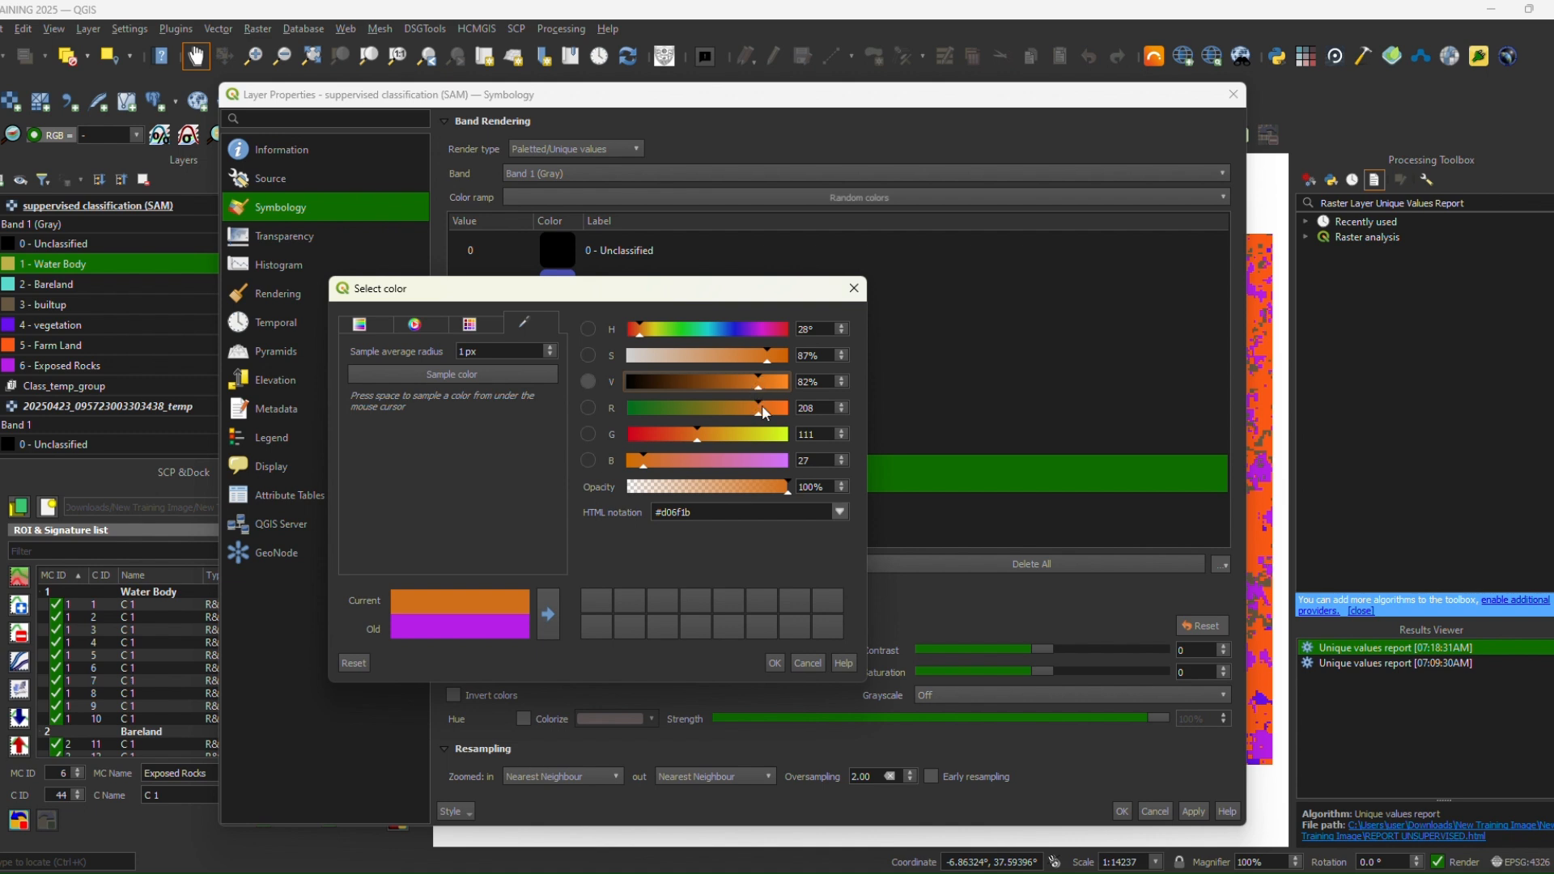
{"action": "left_click", "coordinate": [678, 382]}
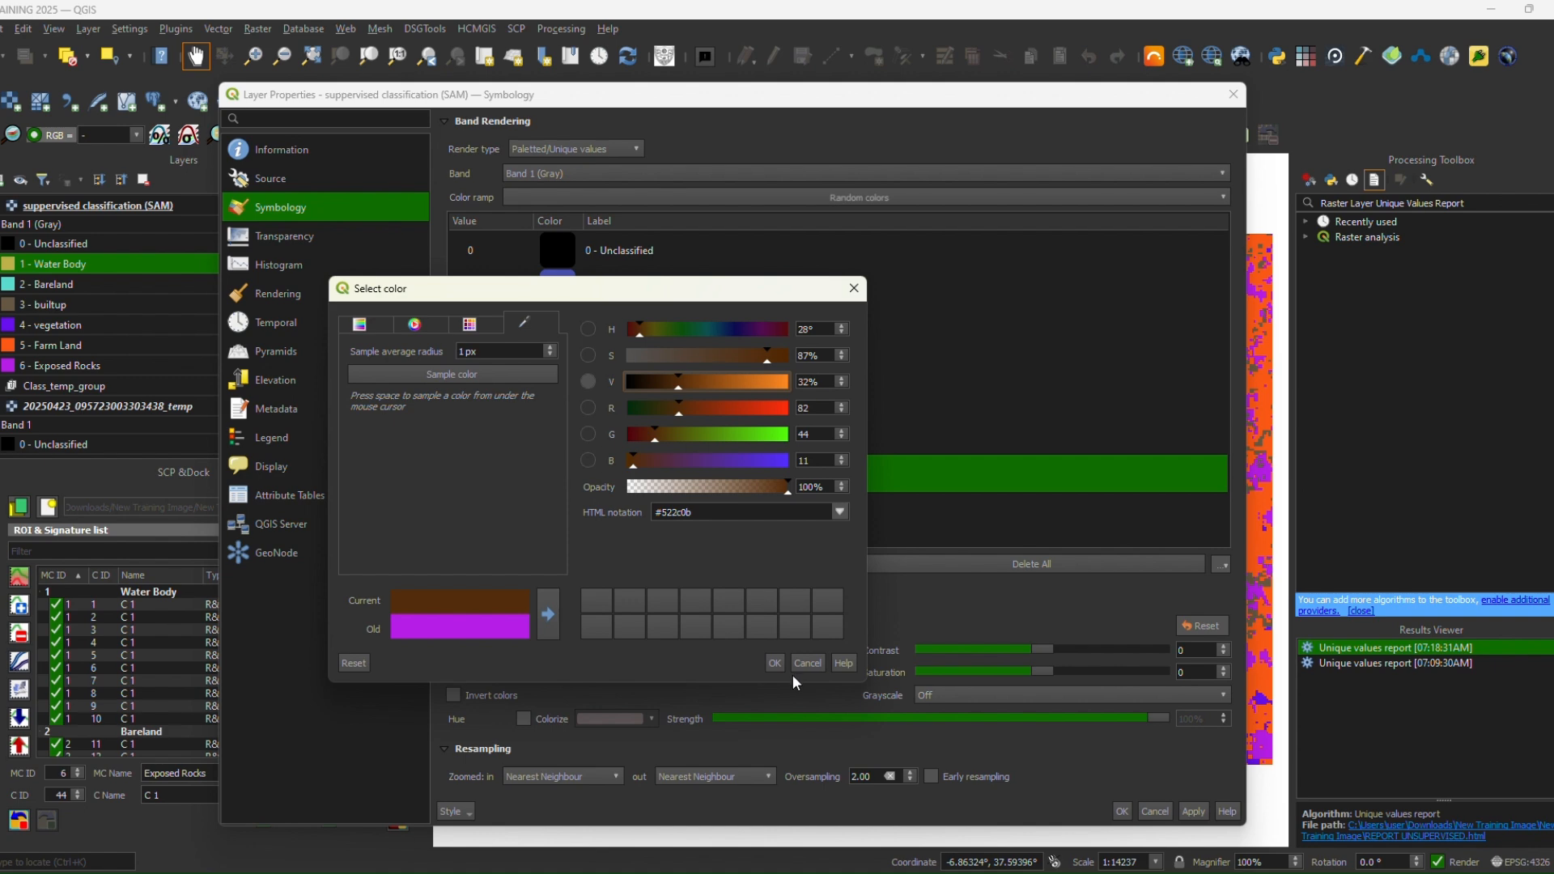
{"action": "left_click", "coordinate": [774, 662]}
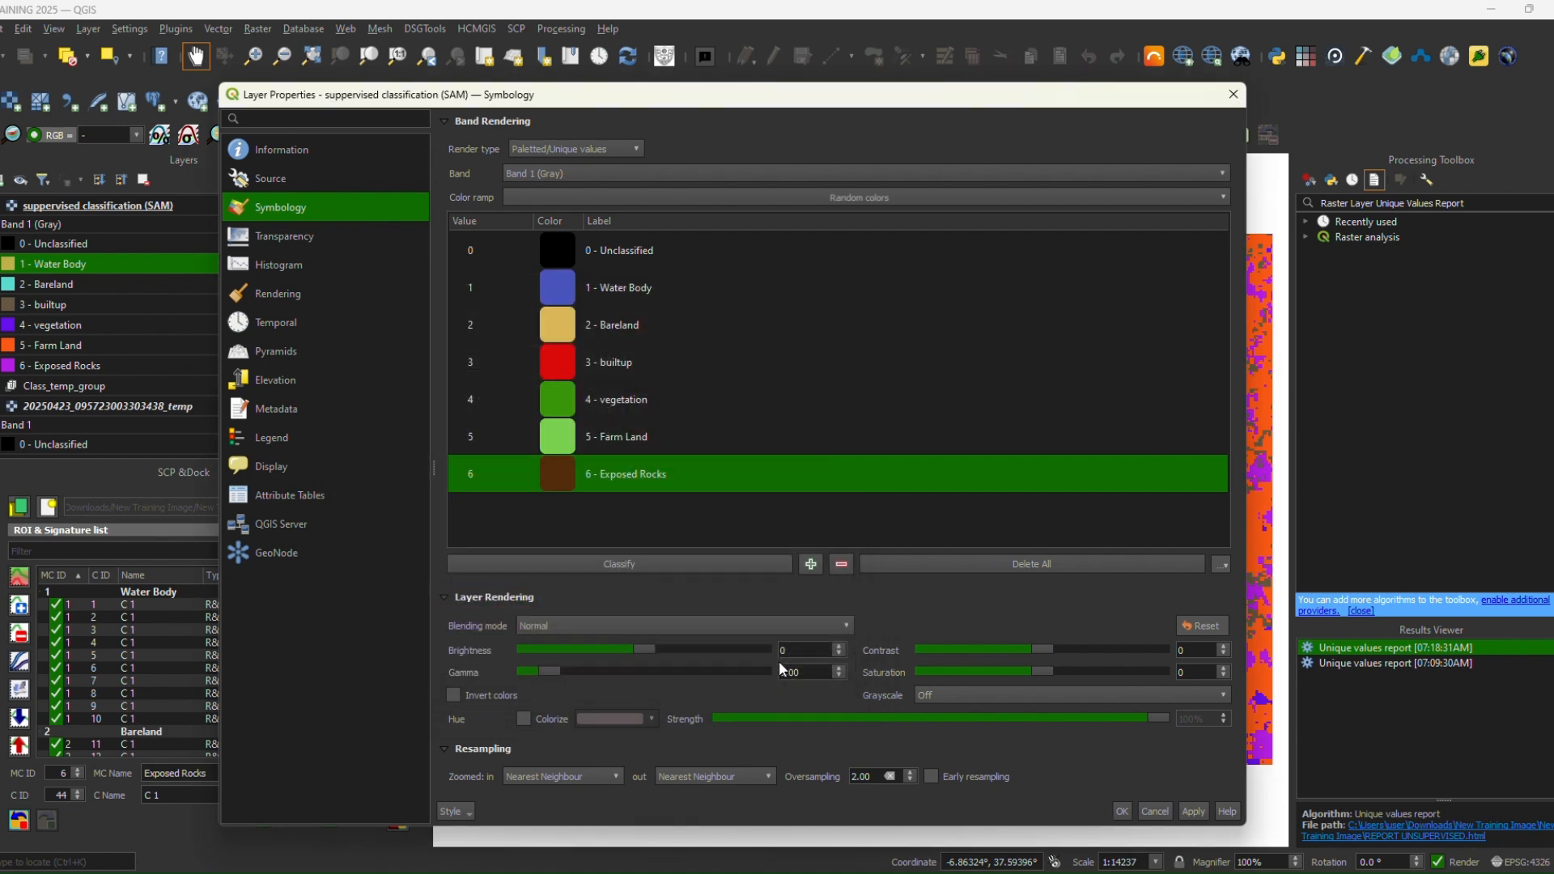
{"action": "left_click", "coordinate": [1188, 811]}
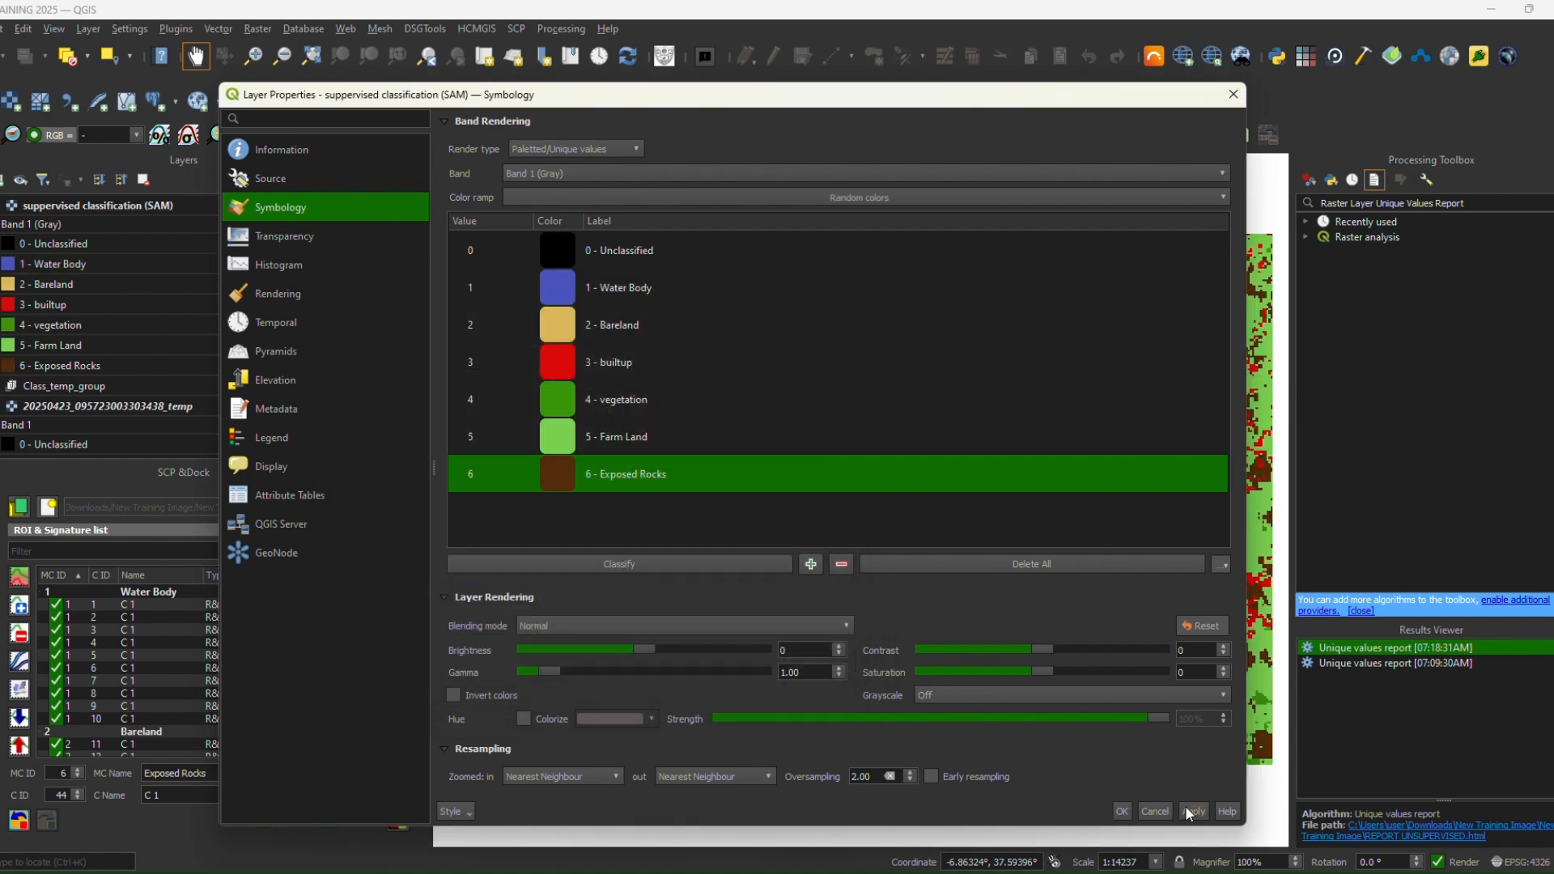
{"action": "left_click", "coordinate": [1232, 94]}
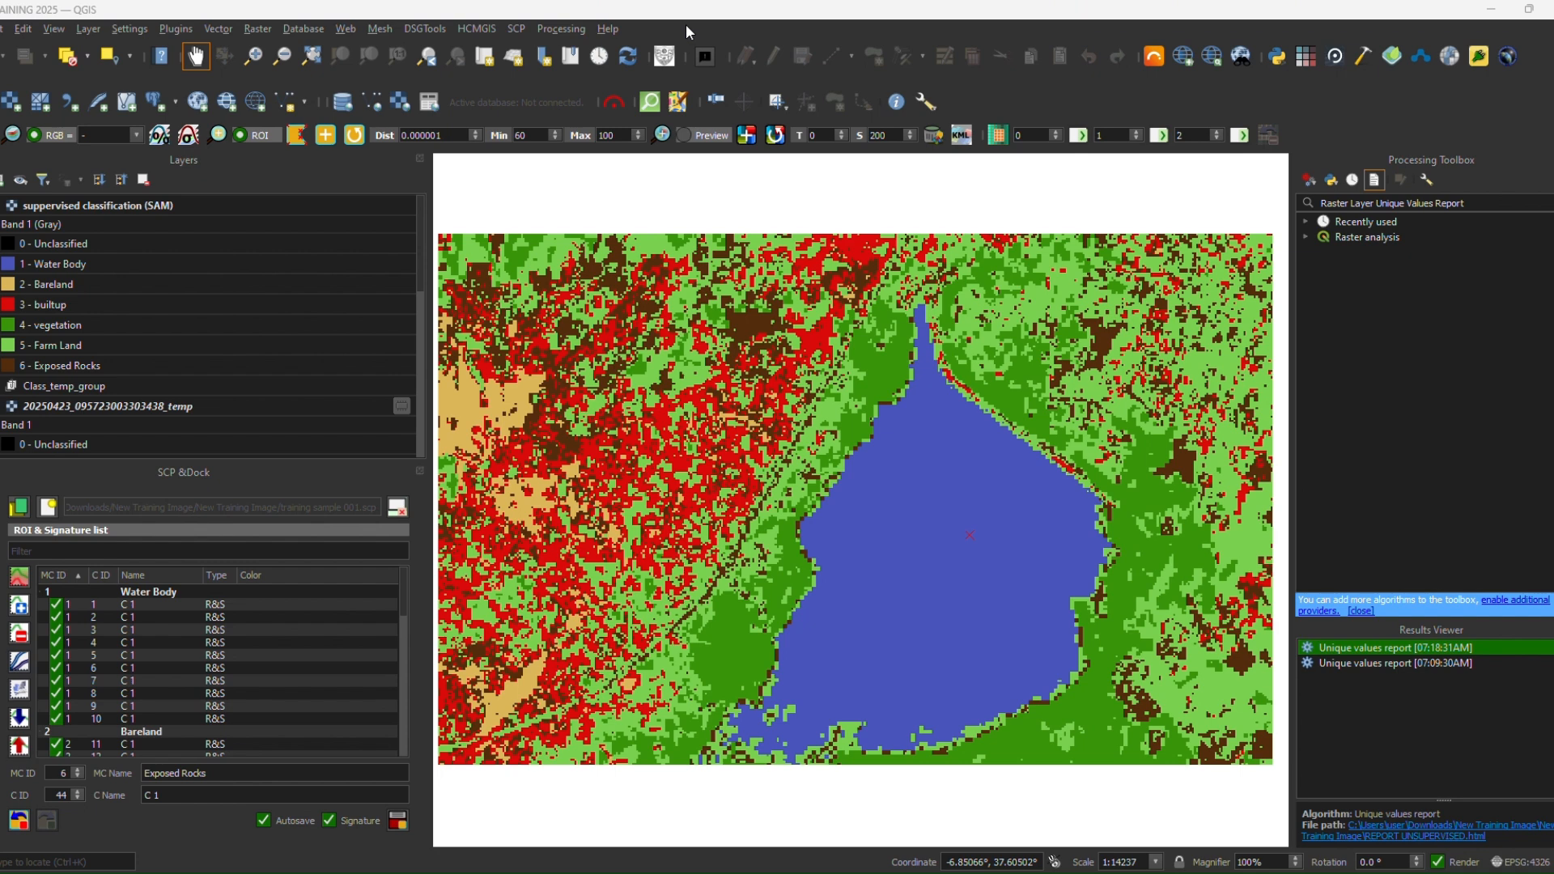
- Create a raster attribute table managed by the data provider for the suppervised classification (SAM) layer, and close the table after viewing it
{"action": "right_click", "coordinate": [192, 200]}
{"action": "right_click", "coordinate": [123, 201]}
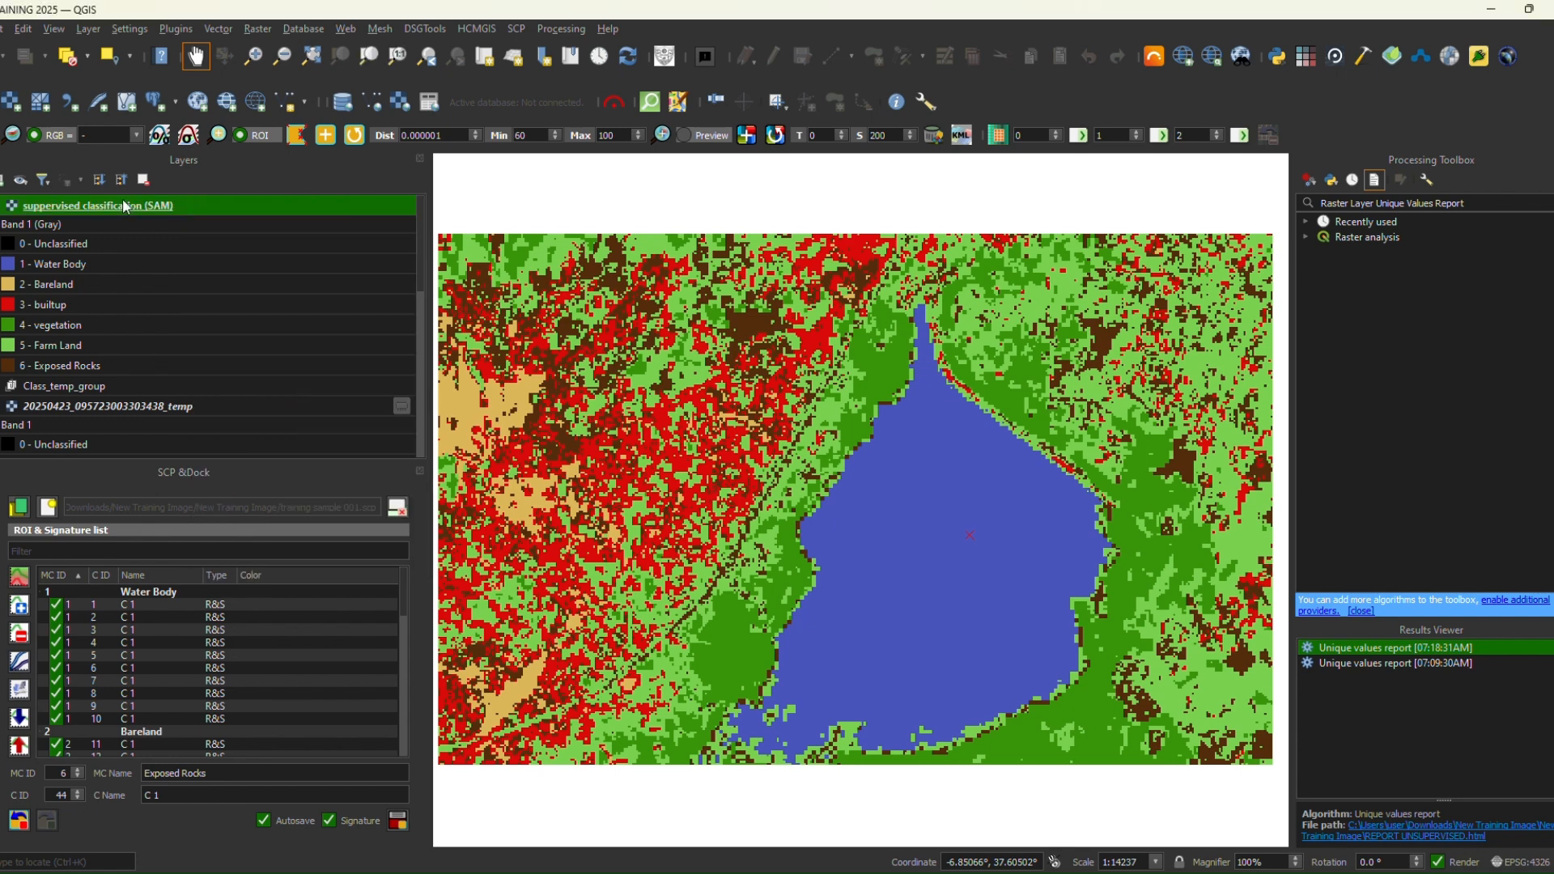
{"action": "right_click", "coordinate": [123, 202]}
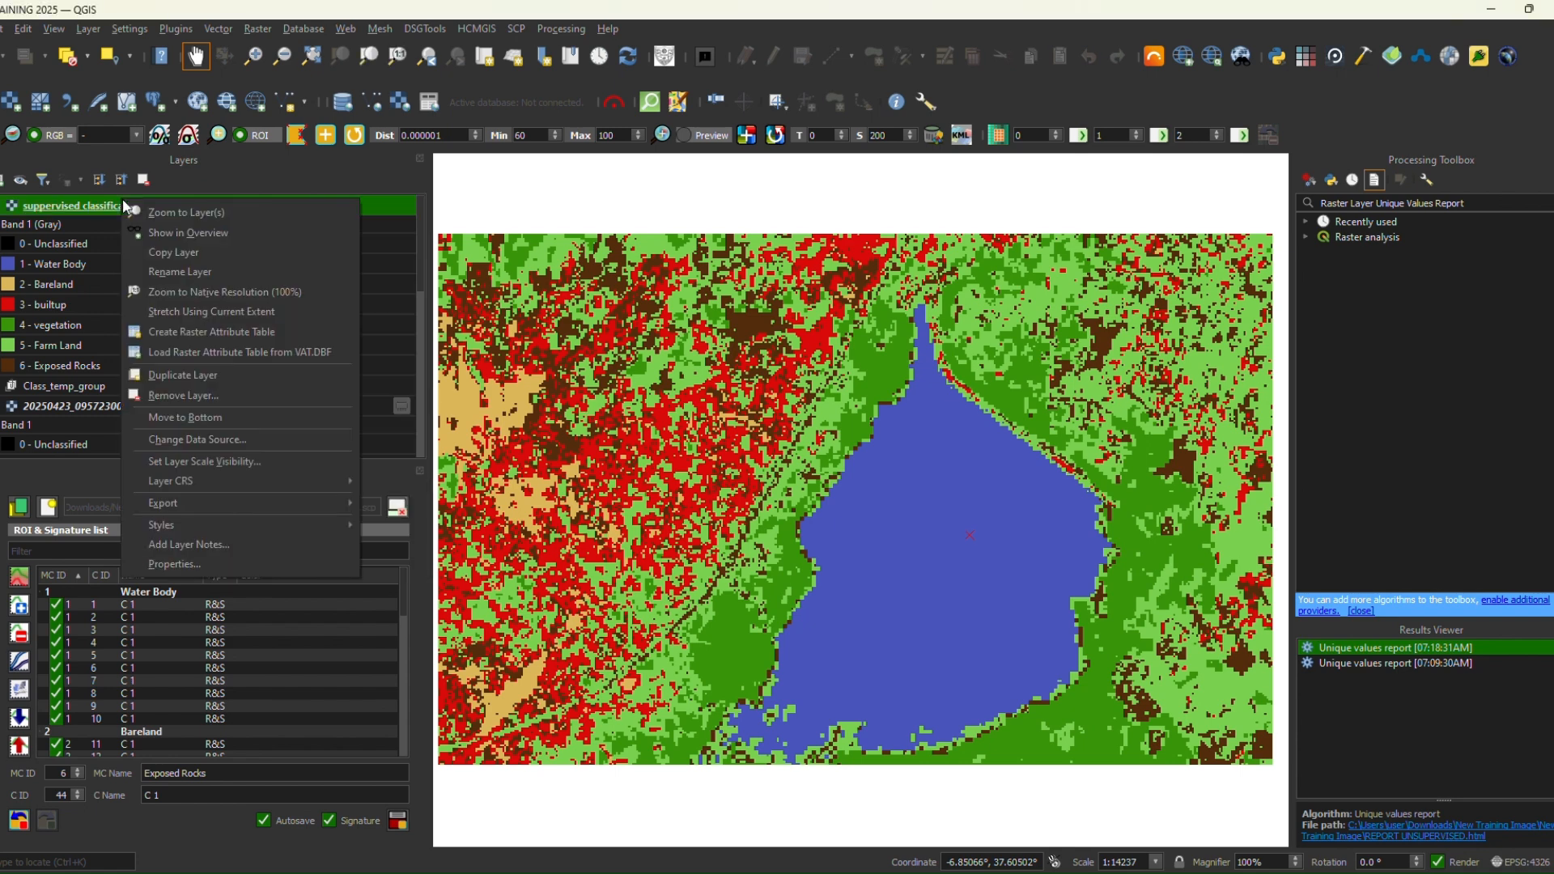
{"action": "left_click", "coordinate": [220, 330]}
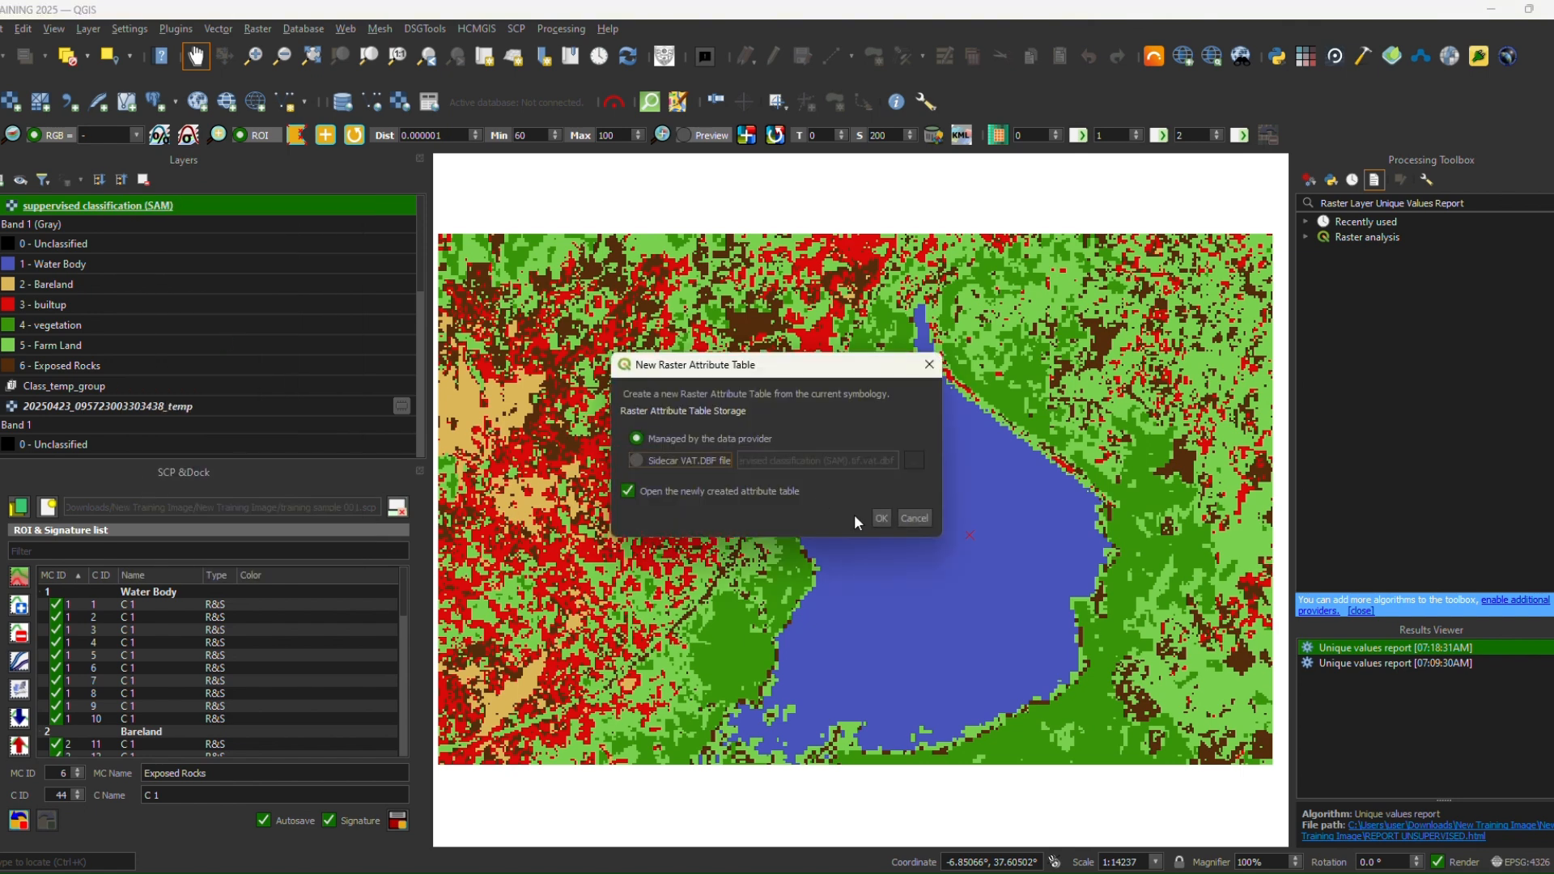
{"action": "left_click", "coordinate": [880, 517]}
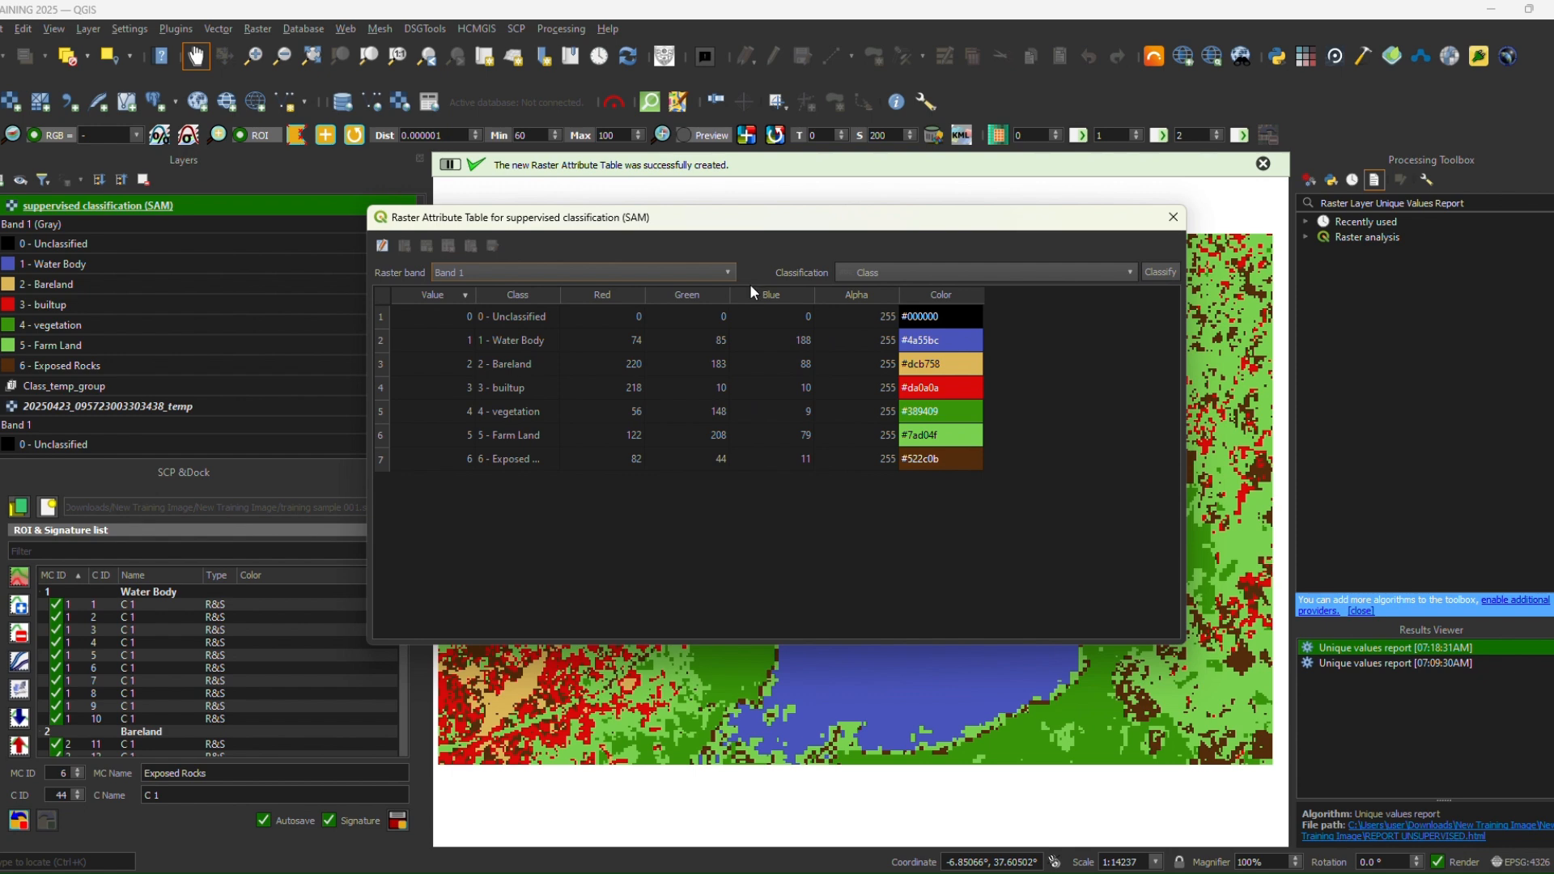
{"action": "left_click", "coordinate": [1173, 217]}
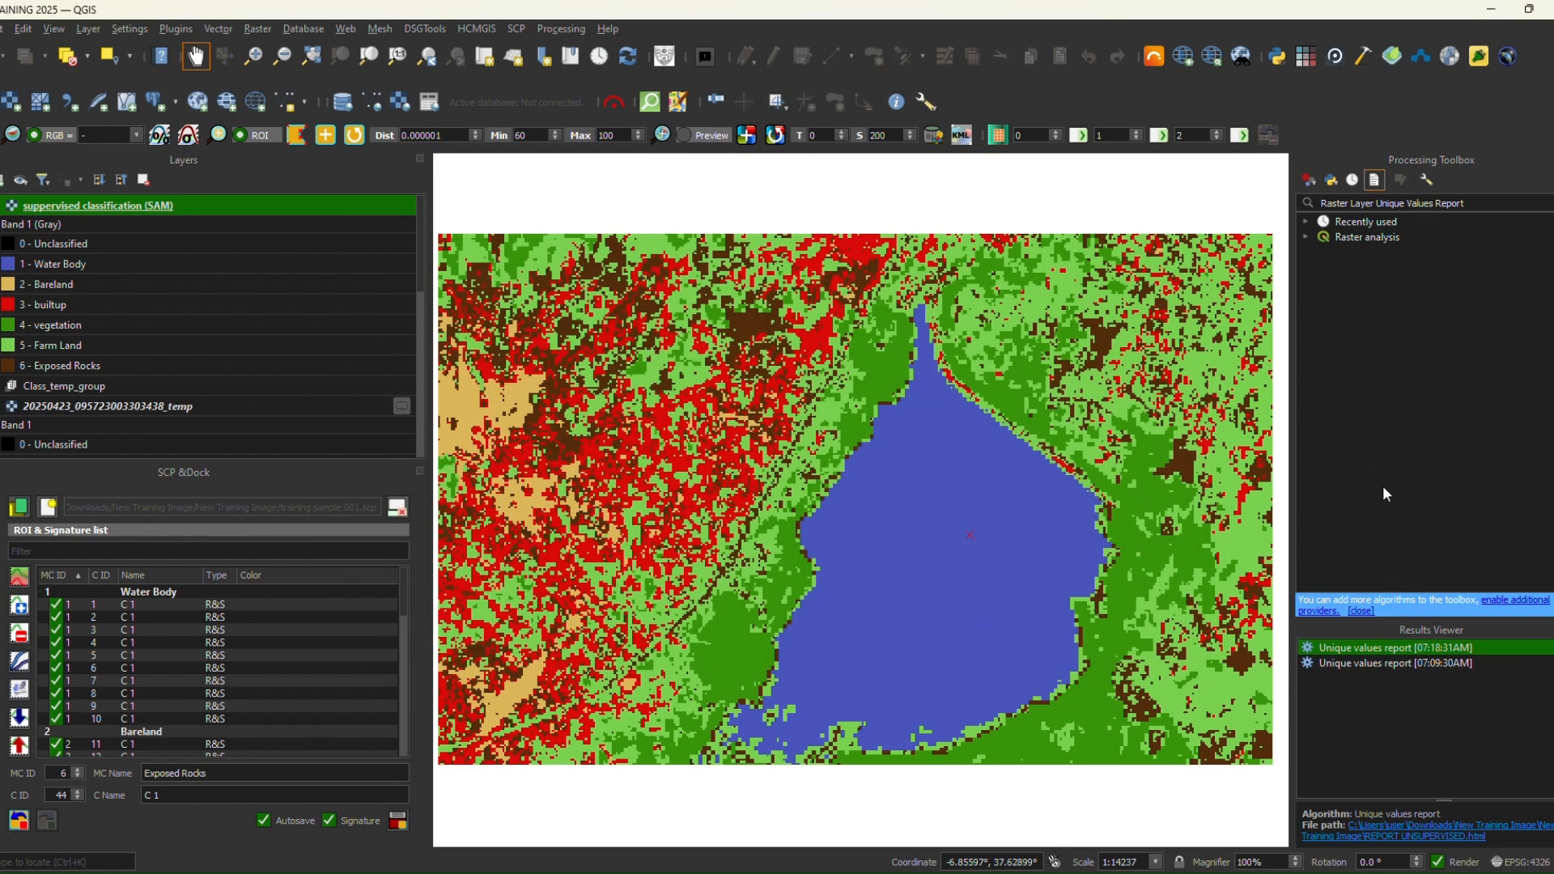
- View the most recent existing unique values report in the browser and close it
{"action": "double_click", "coordinate": [1392, 651]}
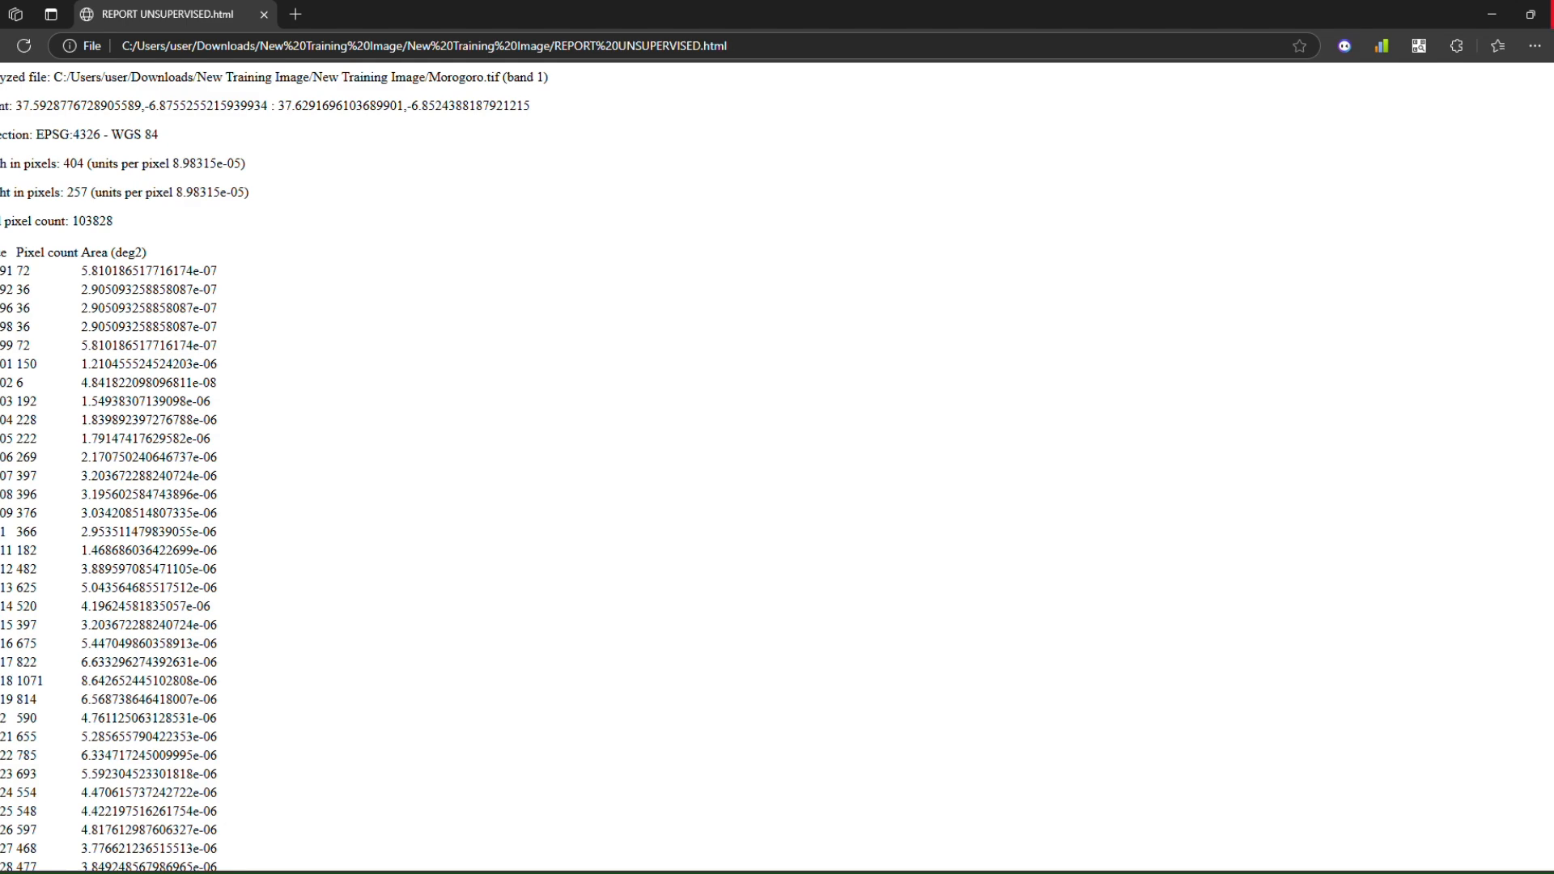
{"action": "left_click", "coordinate": [1552, 13]}
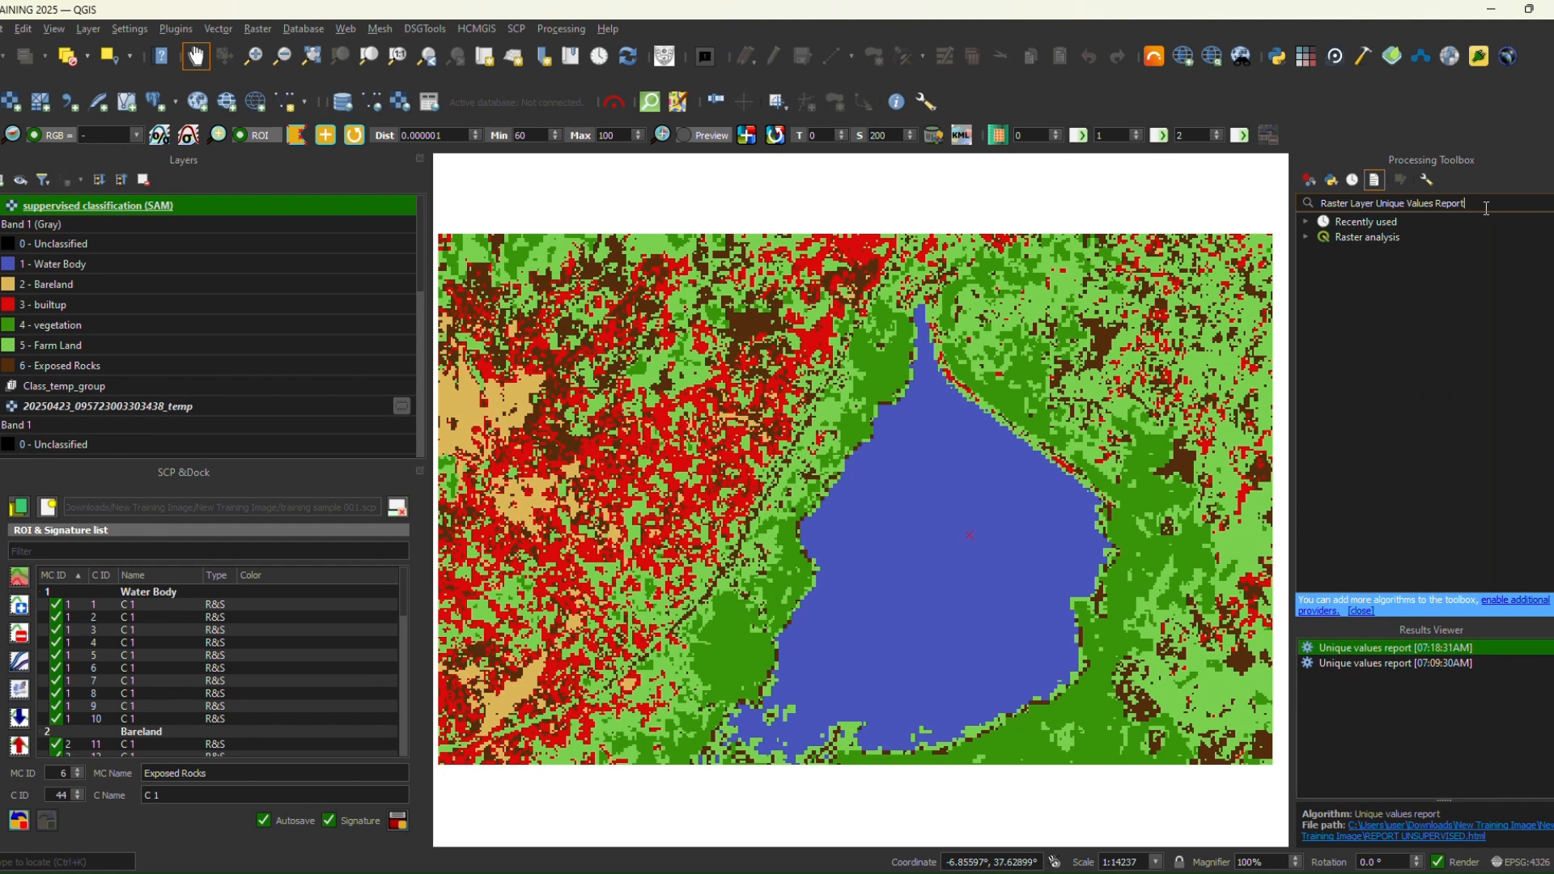
{"action": "left_click", "coordinate": [1304, 238]}
{"action": "double_click", "coordinate": [1366, 253]}
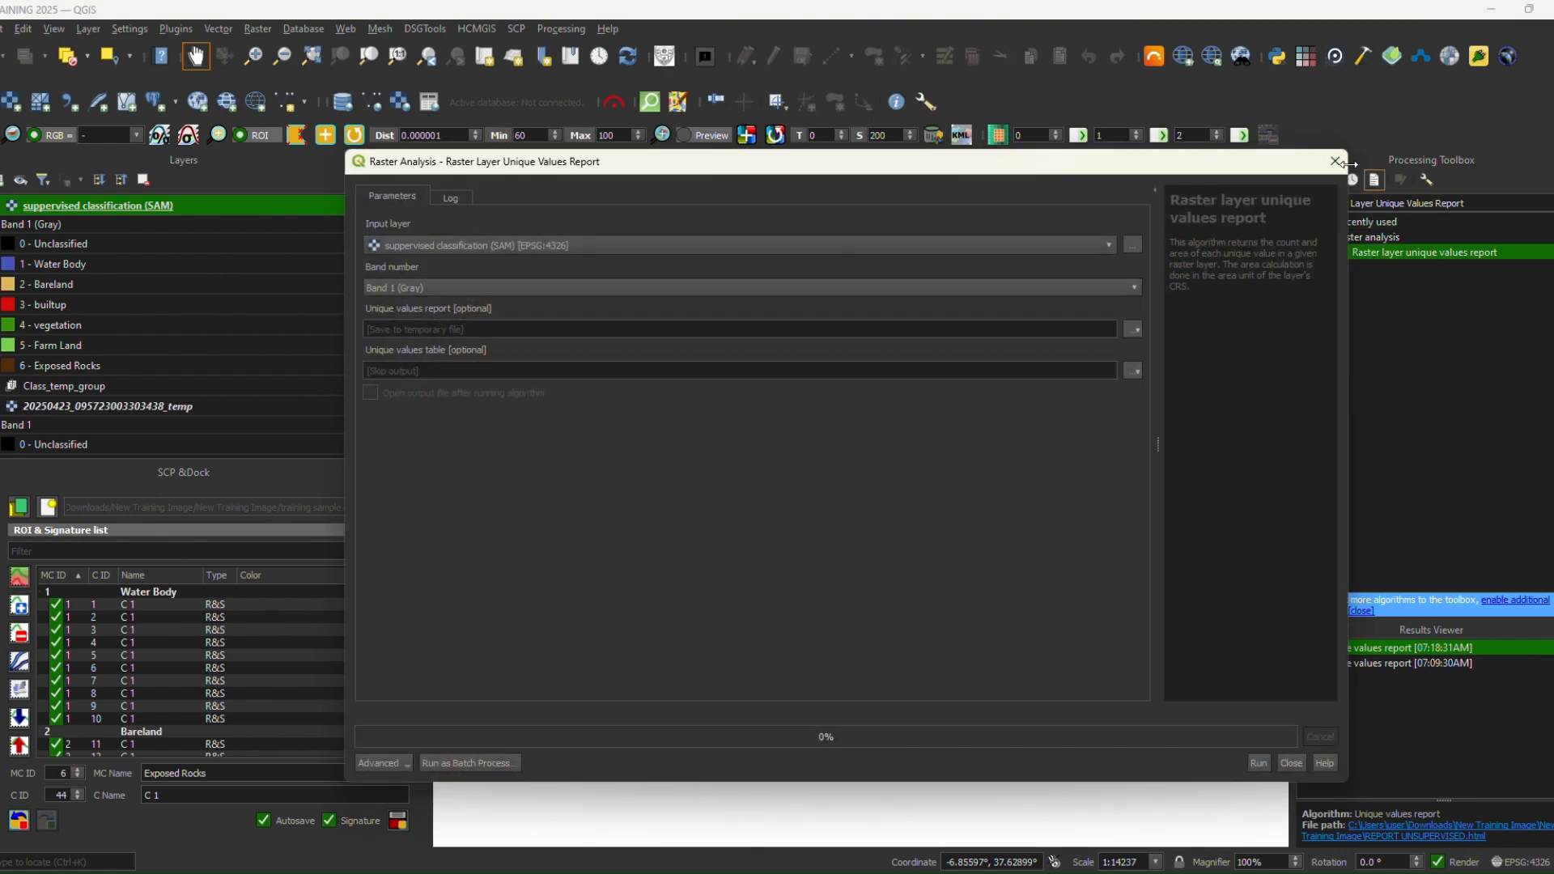
{"action": "left_click", "coordinate": [1334, 160]}
{"action": "triple_click", "coordinate": [1489, 203]}
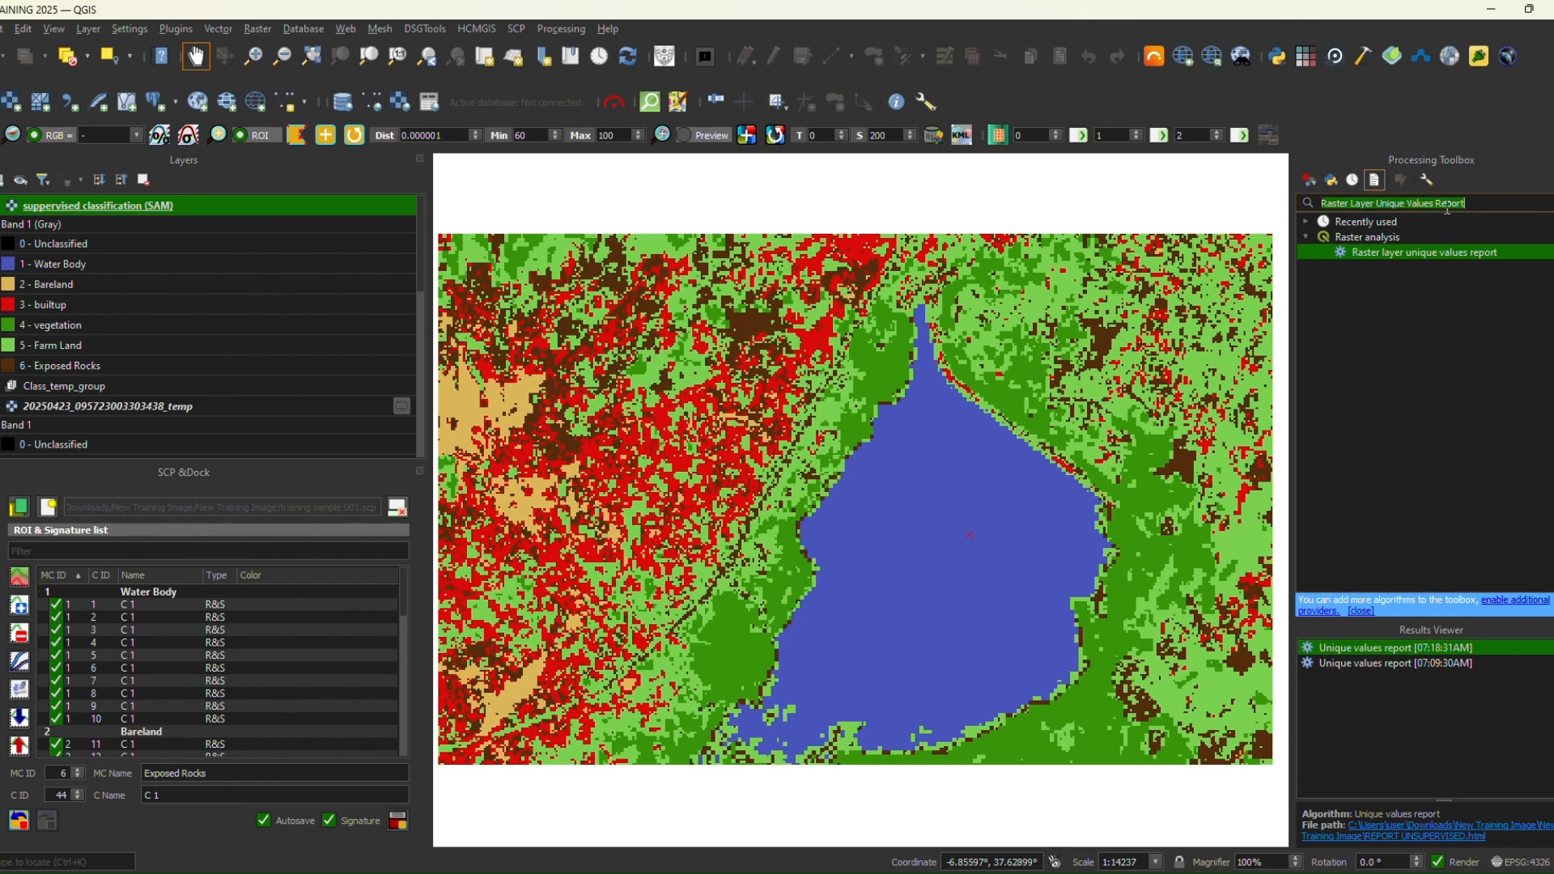
- Run the Raster layer unique values report on Band 1 of suppervised classification (SAM), saving the output as the HTML file "SUPPERVISED REPORT"
{"action": "double_click", "coordinate": [1410, 254]}
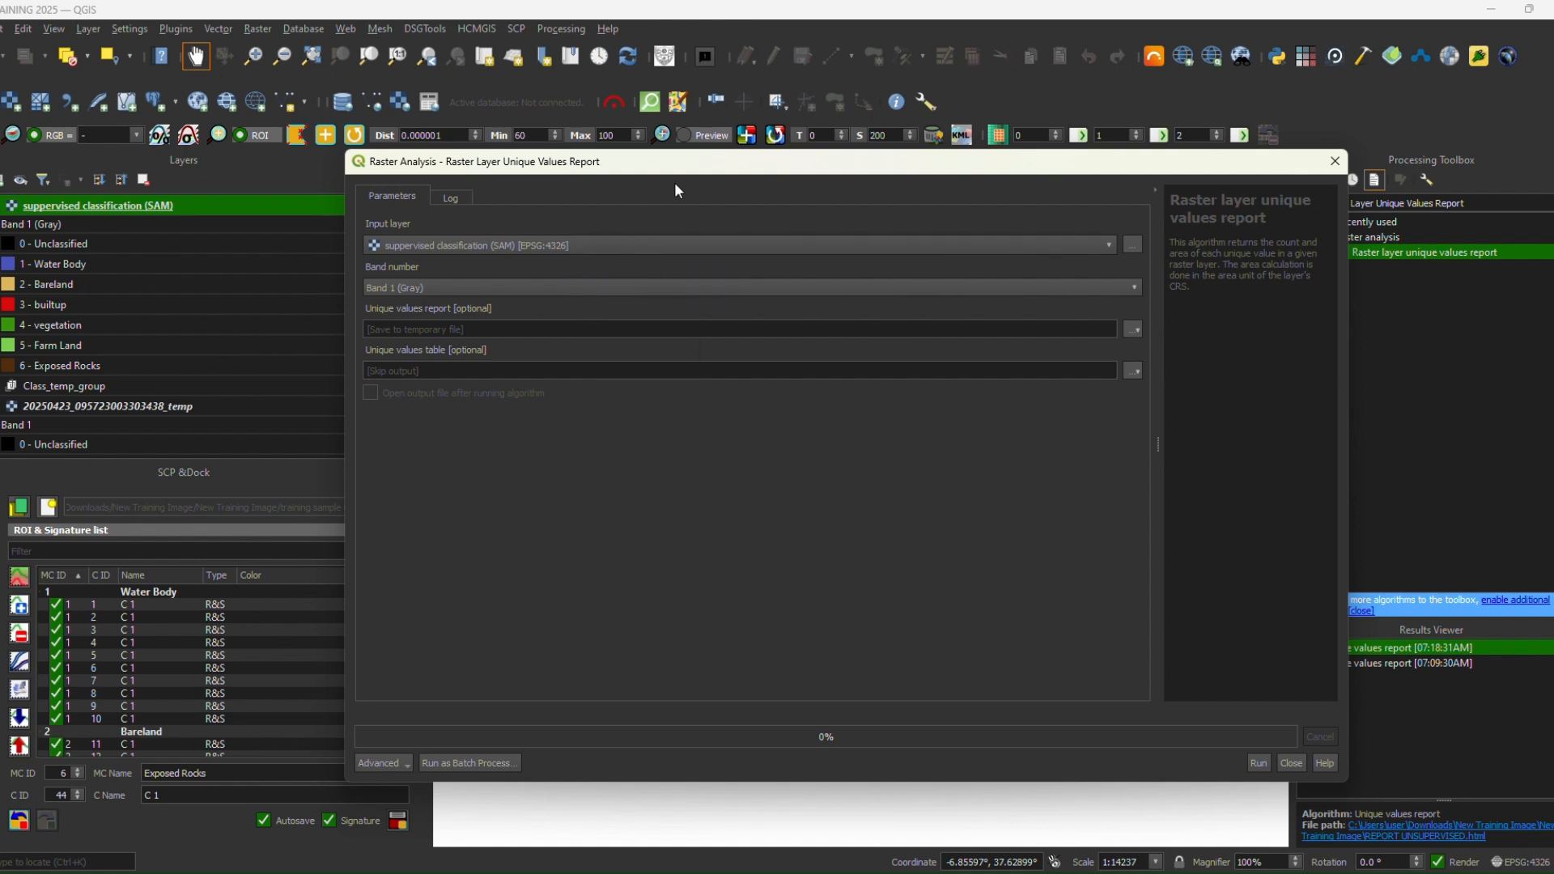
{"action": "left_click", "coordinate": [1134, 331]}
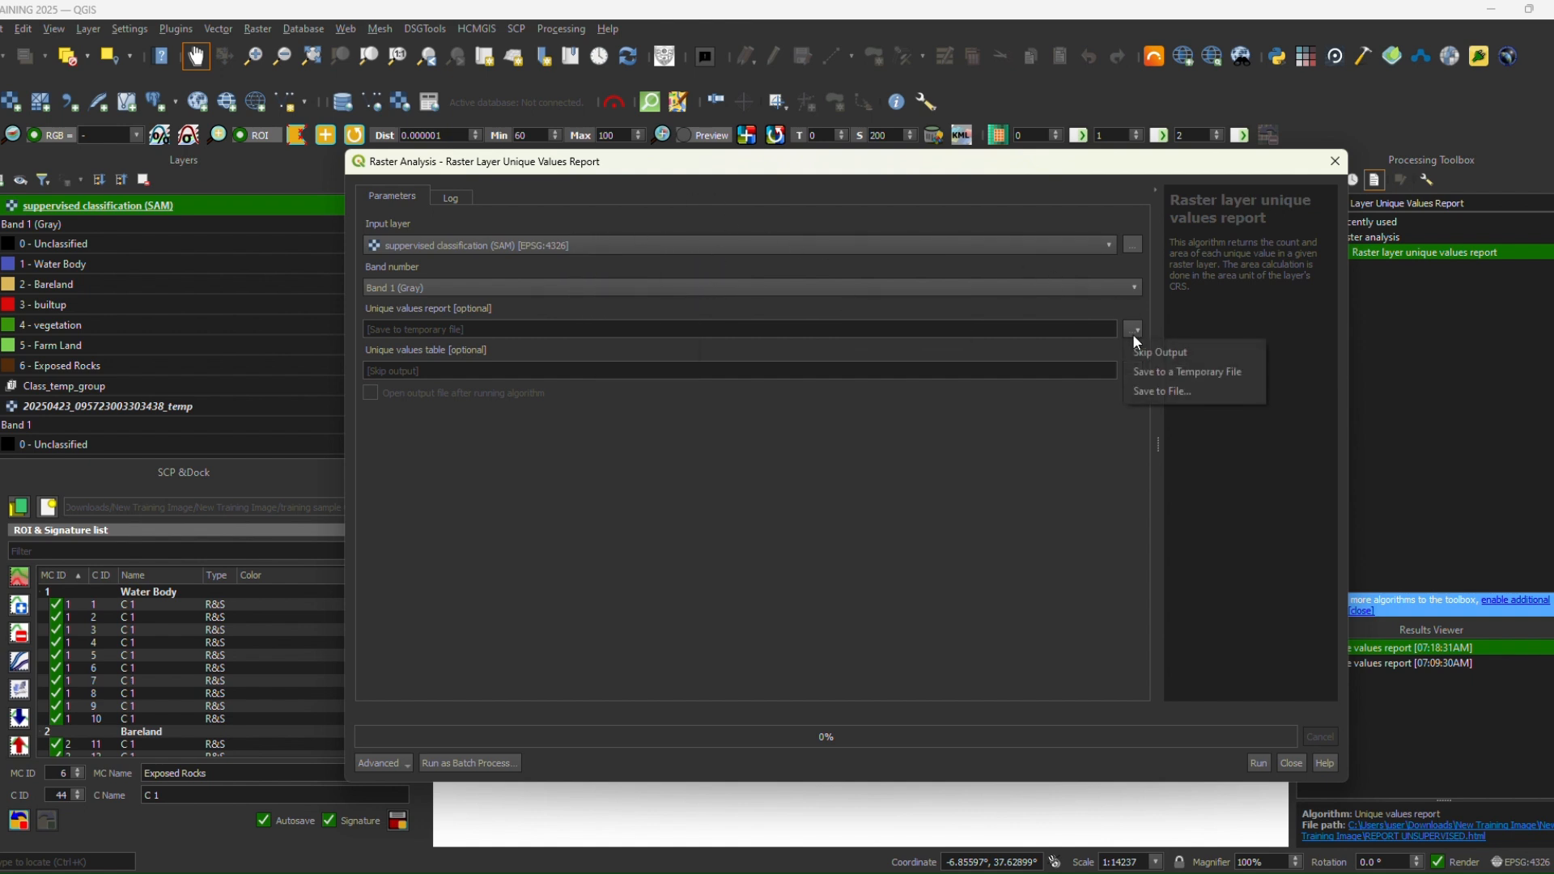
{"action": "left_click", "coordinate": [1169, 393]}
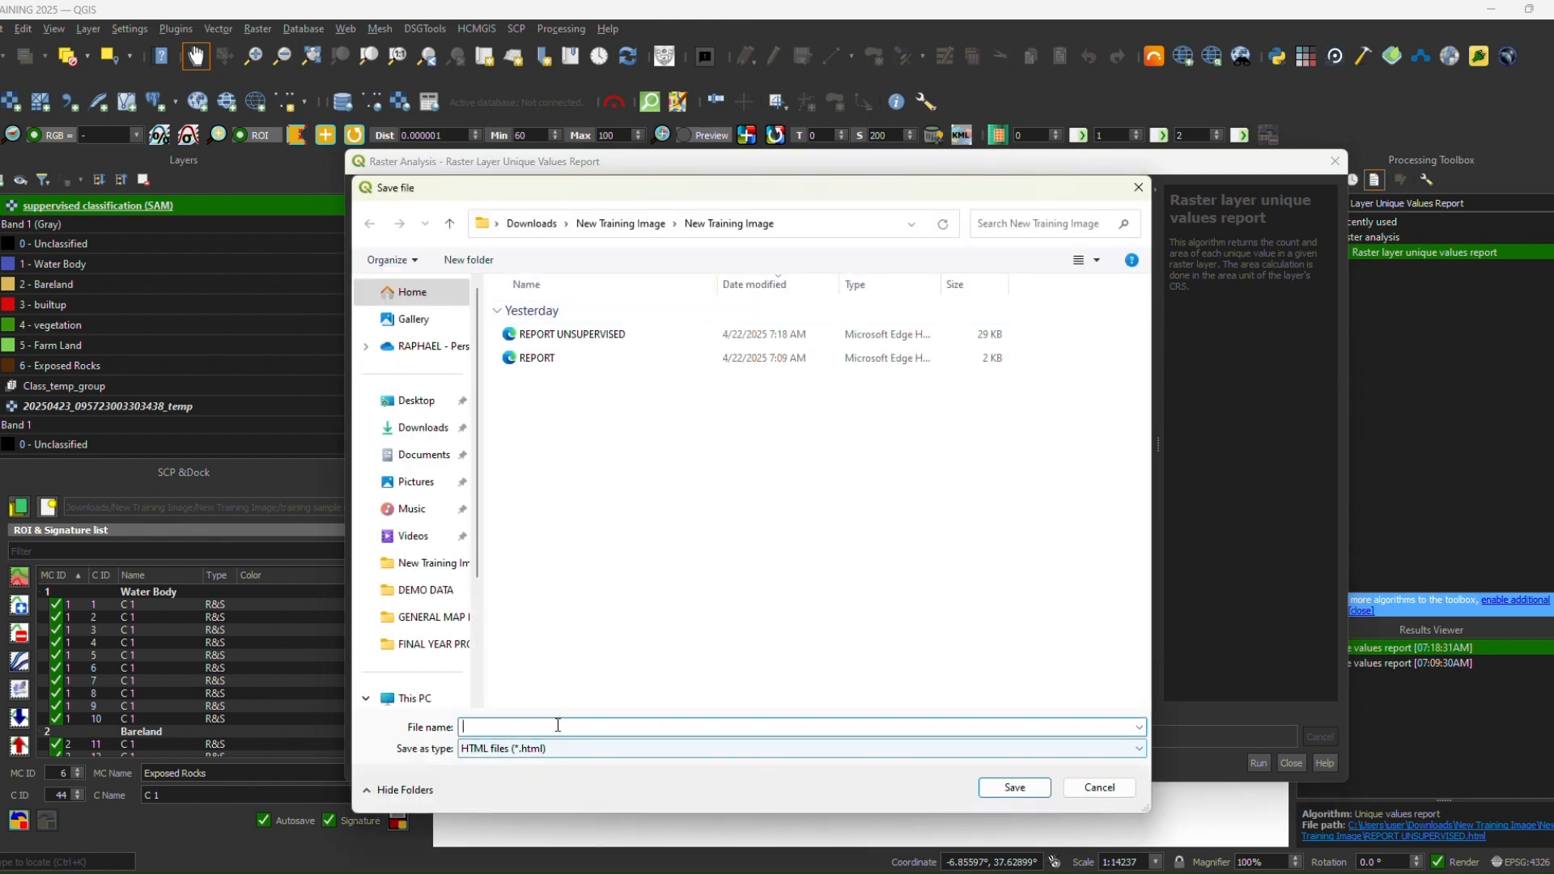
{"action": "type", "text": "SUPP"}
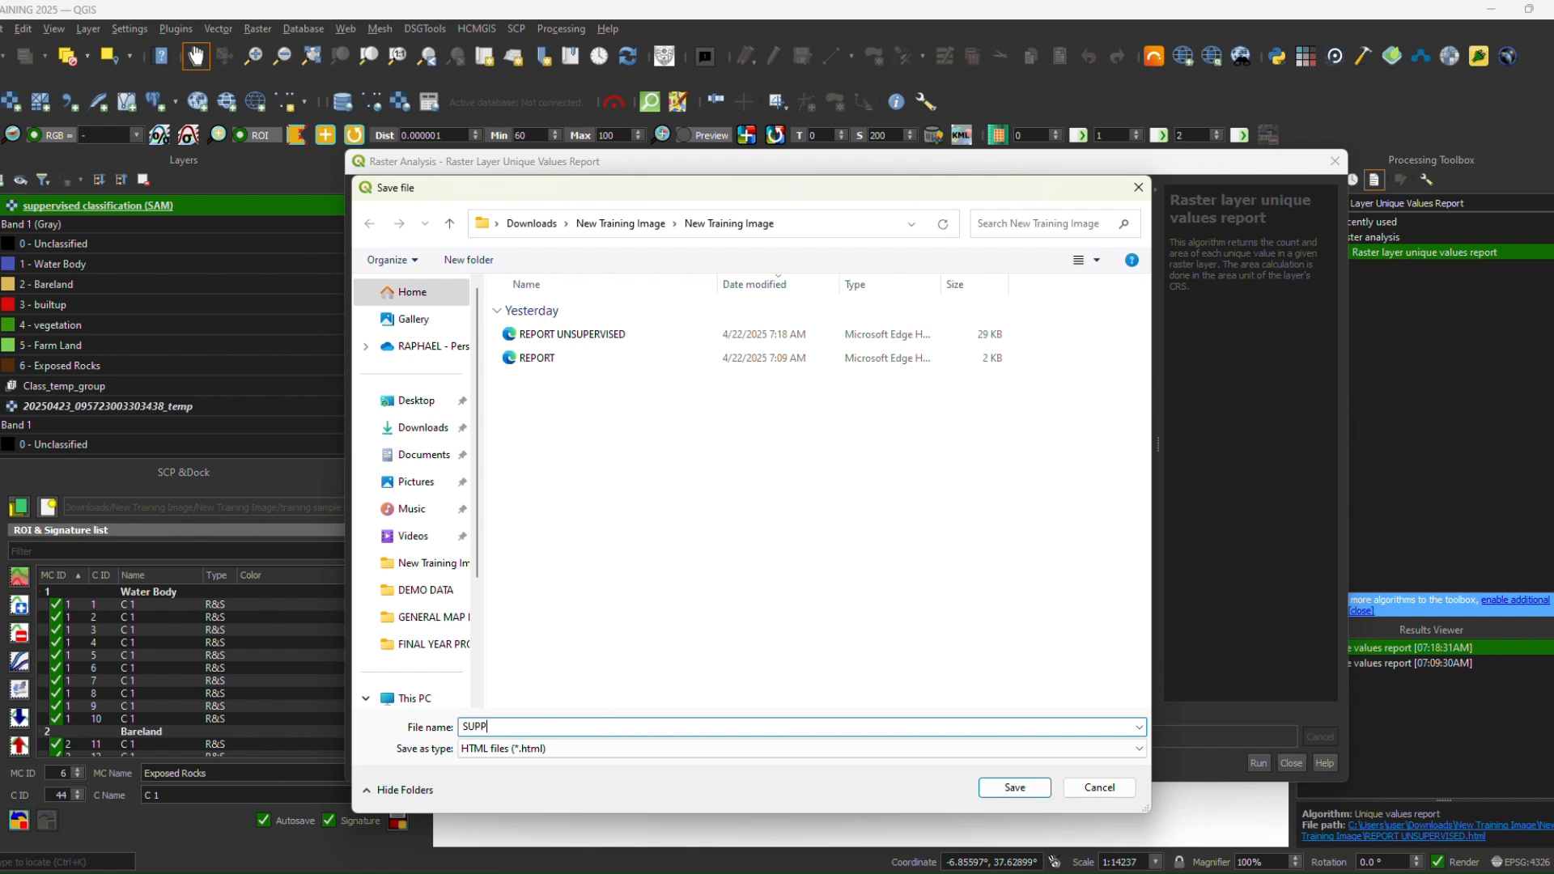
{"action": "type", "text": "ERVISED REPORT"}
{"action": "left_click", "coordinate": [1013, 786]}
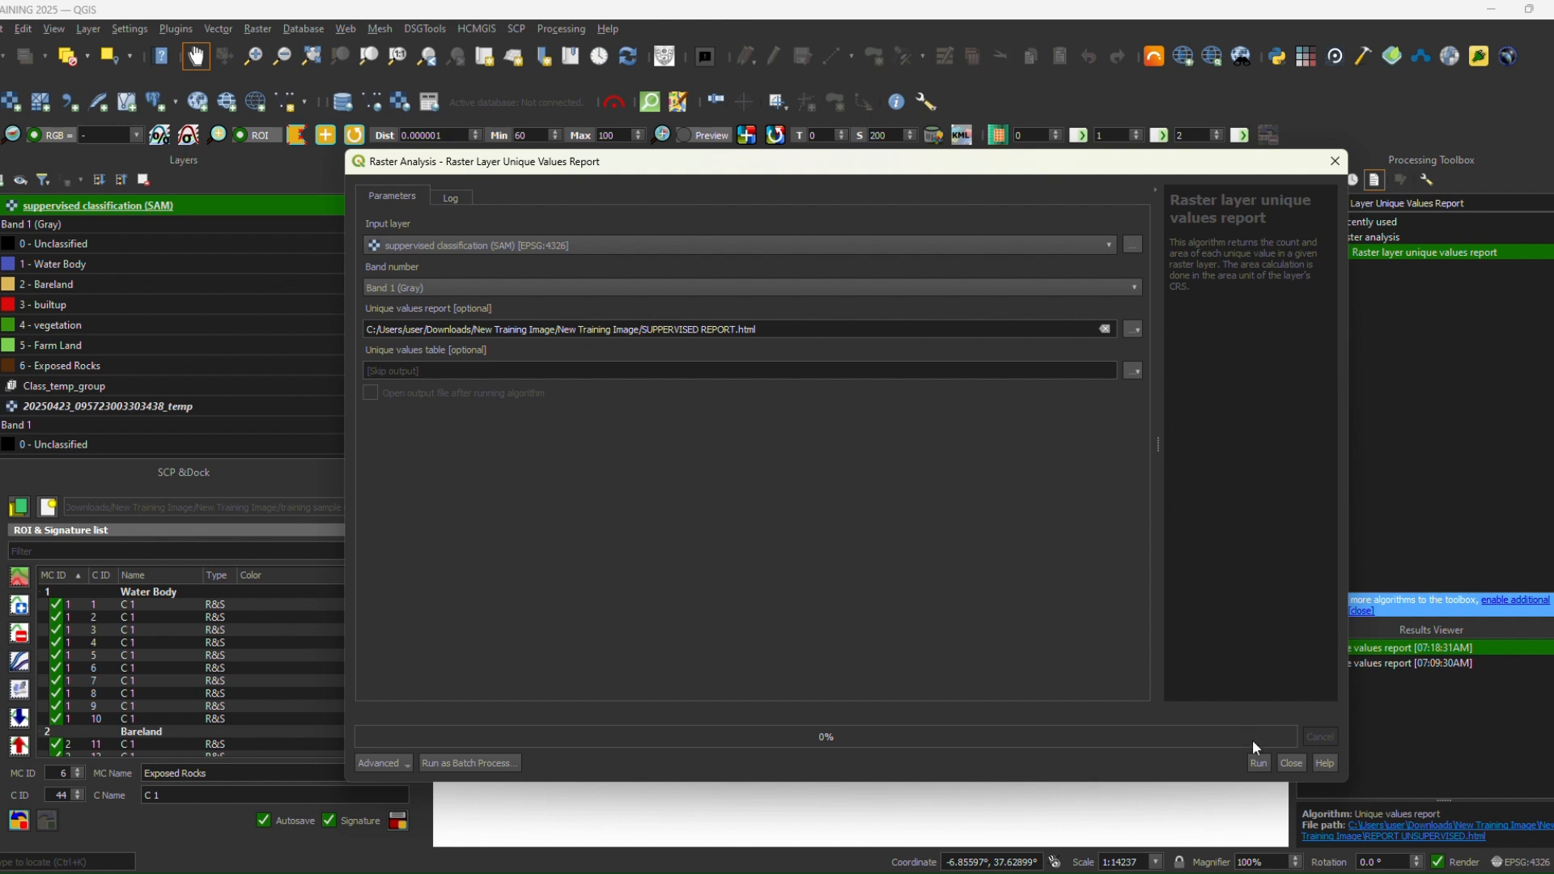
{"action": "left_click", "coordinate": [1264, 764]}
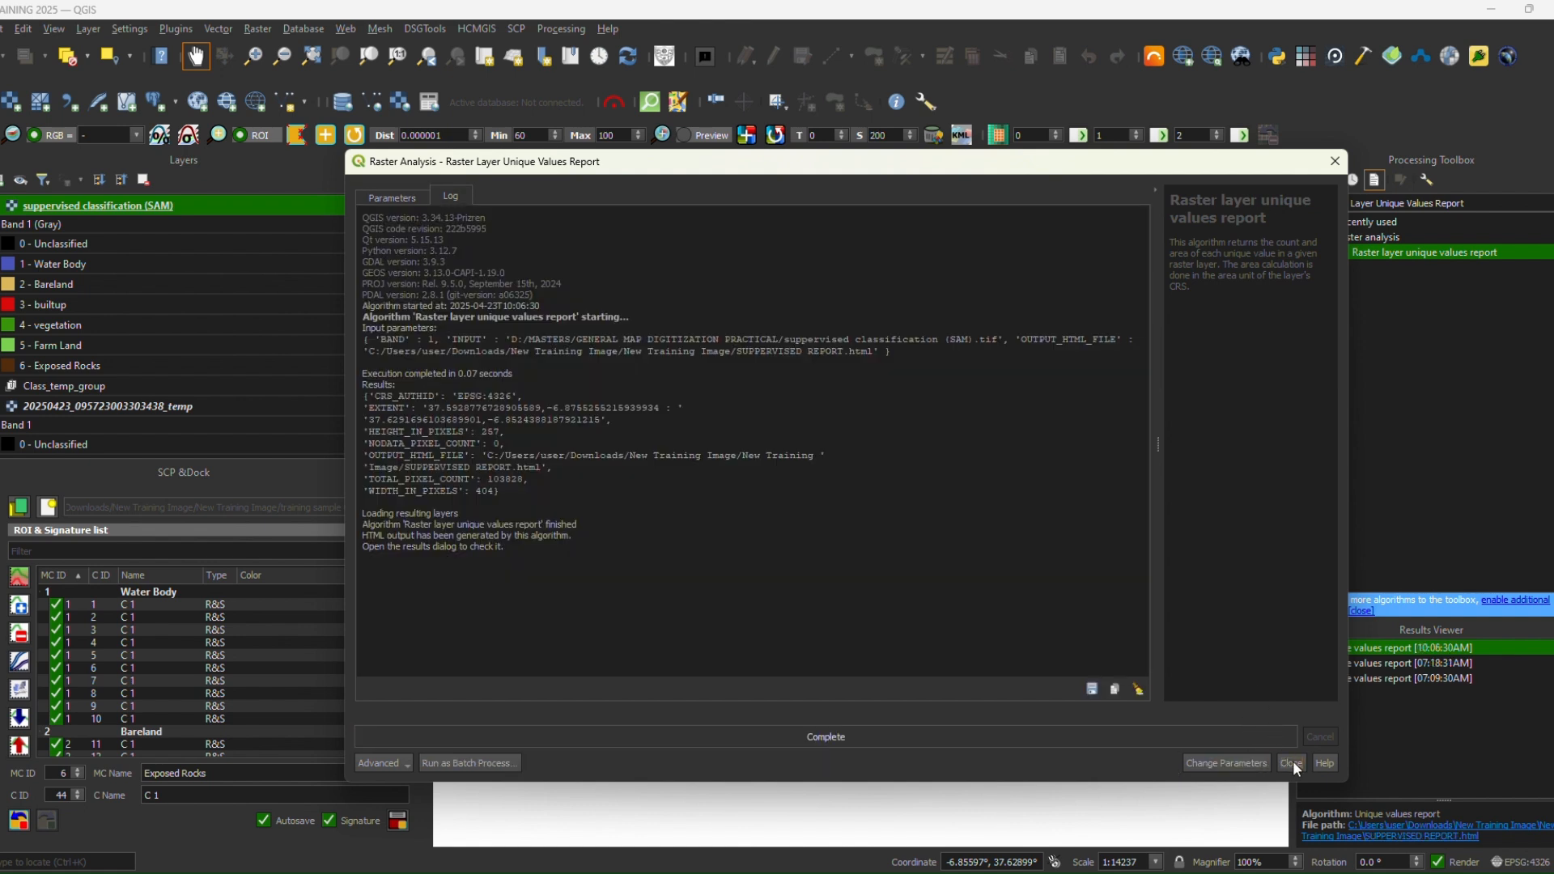
- Close the finished algorithm dialog, then open the newest unique values report in the browser and examine its analyzed file and pixel counts
{"action": "left_click", "coordinate": [1293, 763]}
{"action": "double_click", "coordinate": [1340, 648]}
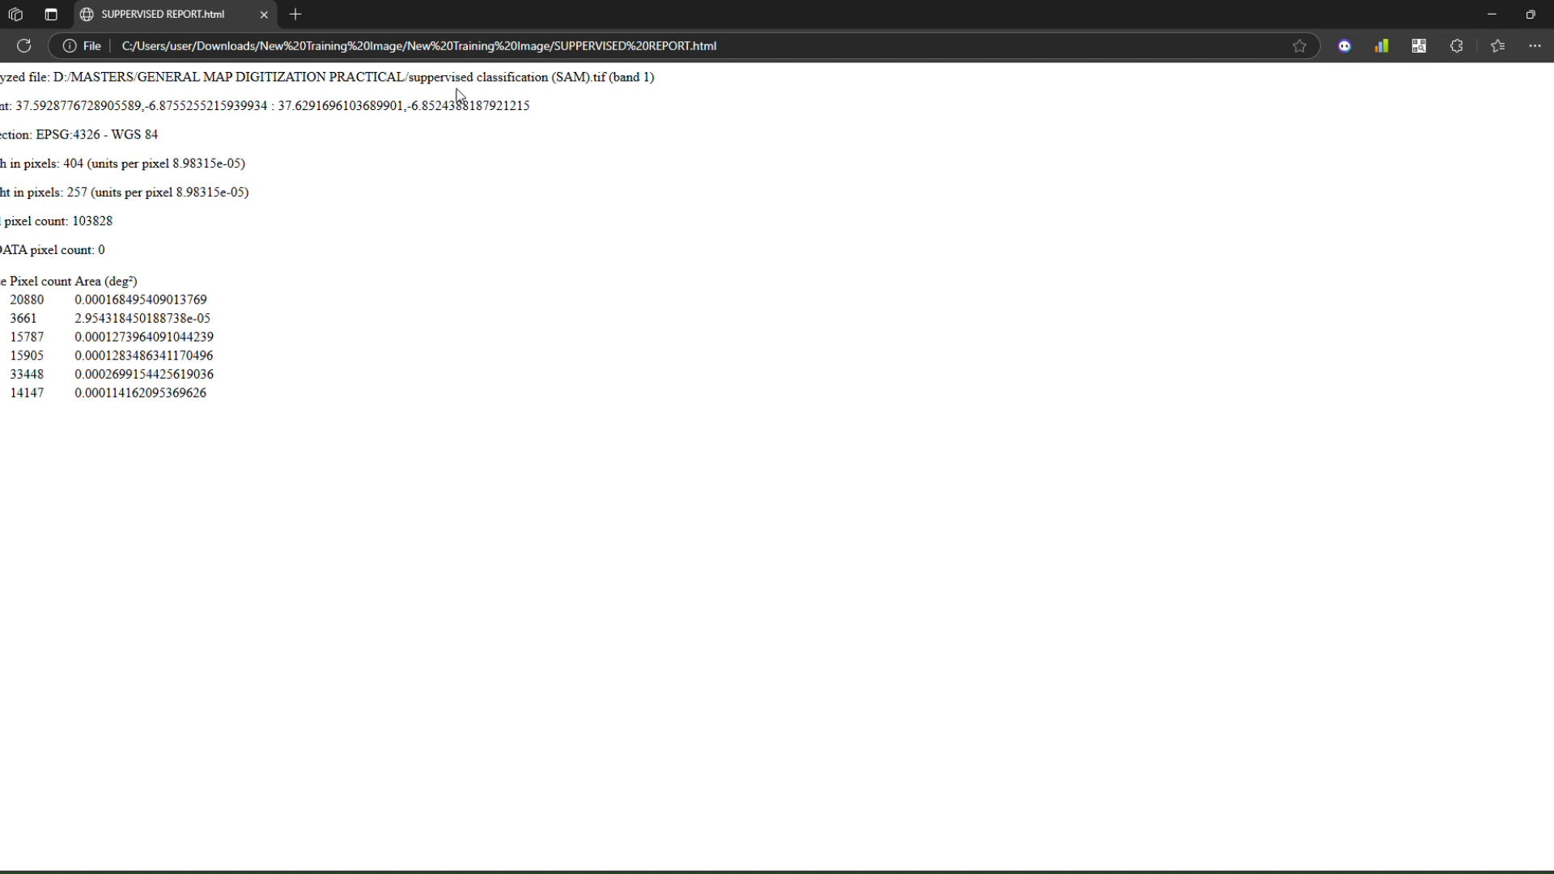
{"action": "triple_click", "coordinate": [482, 77]}
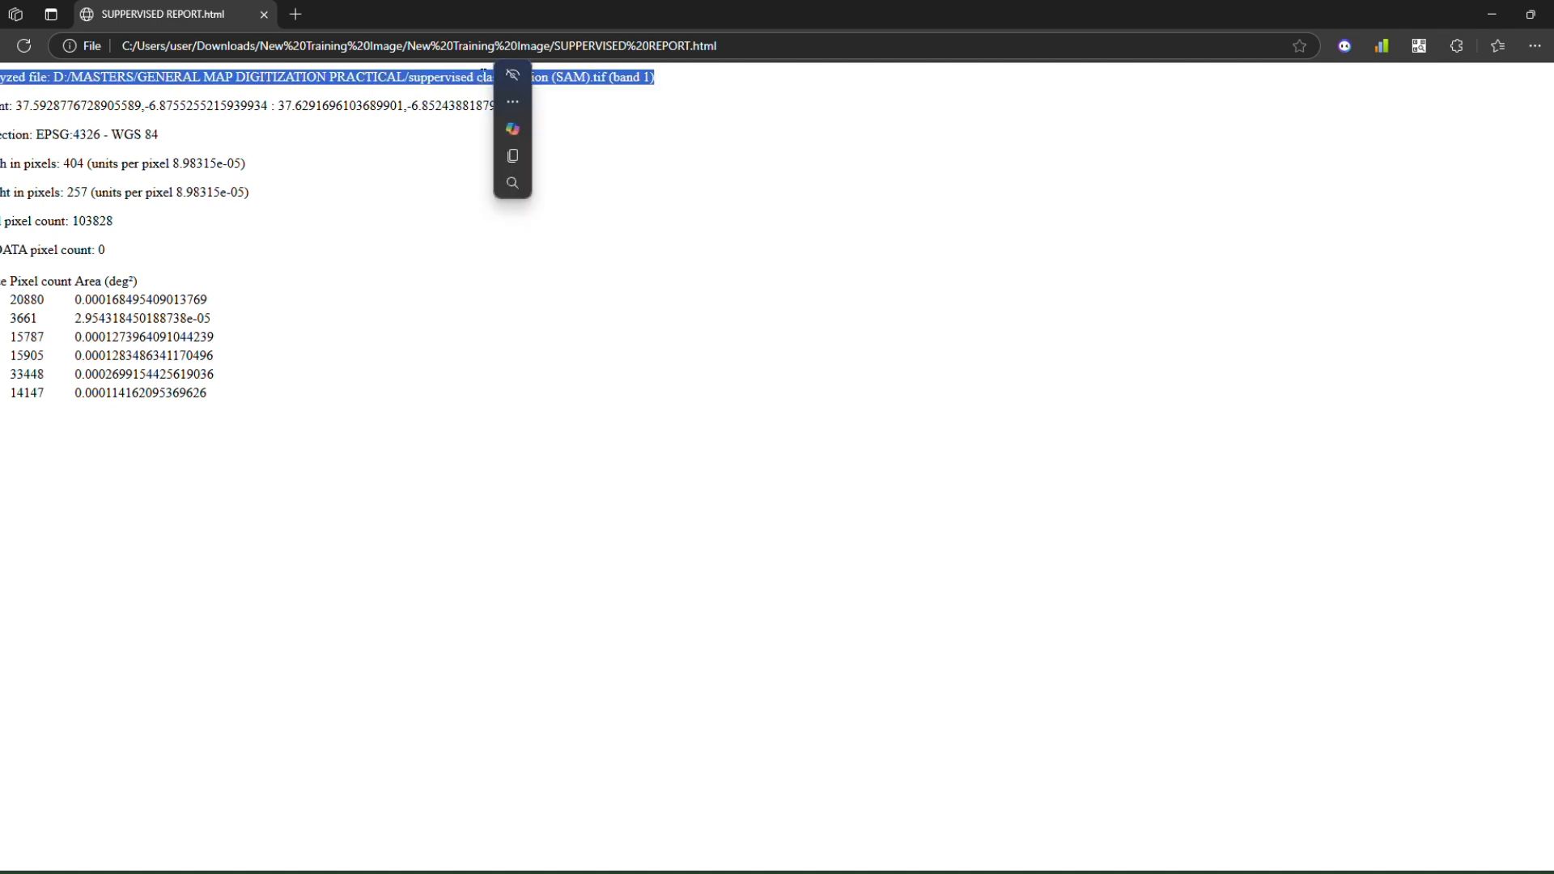
{"action": "left_click", "coordinate": [354, 157]}
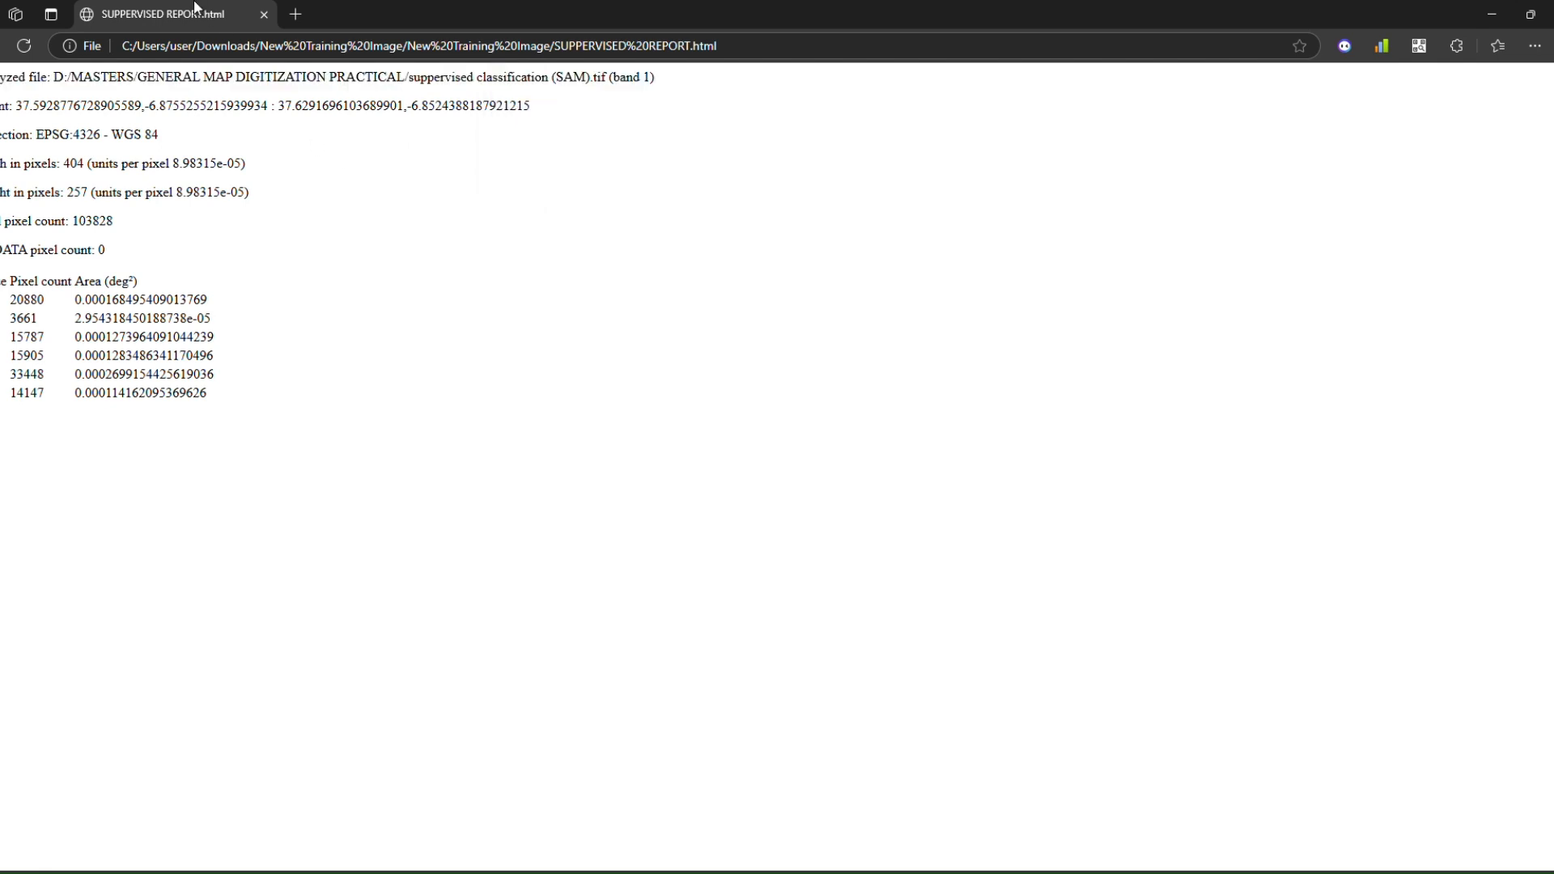
{"action": "double_click", "coordinate": [34, 307]}
{"action": "double_click", "coordinate": [34, 316]}
- Open the raster attribute table of suppervised classification (SAM) and arrange it side by side with the report in a reduced browser window
{"action": "left_click", "coordinate": [1531, 14]}
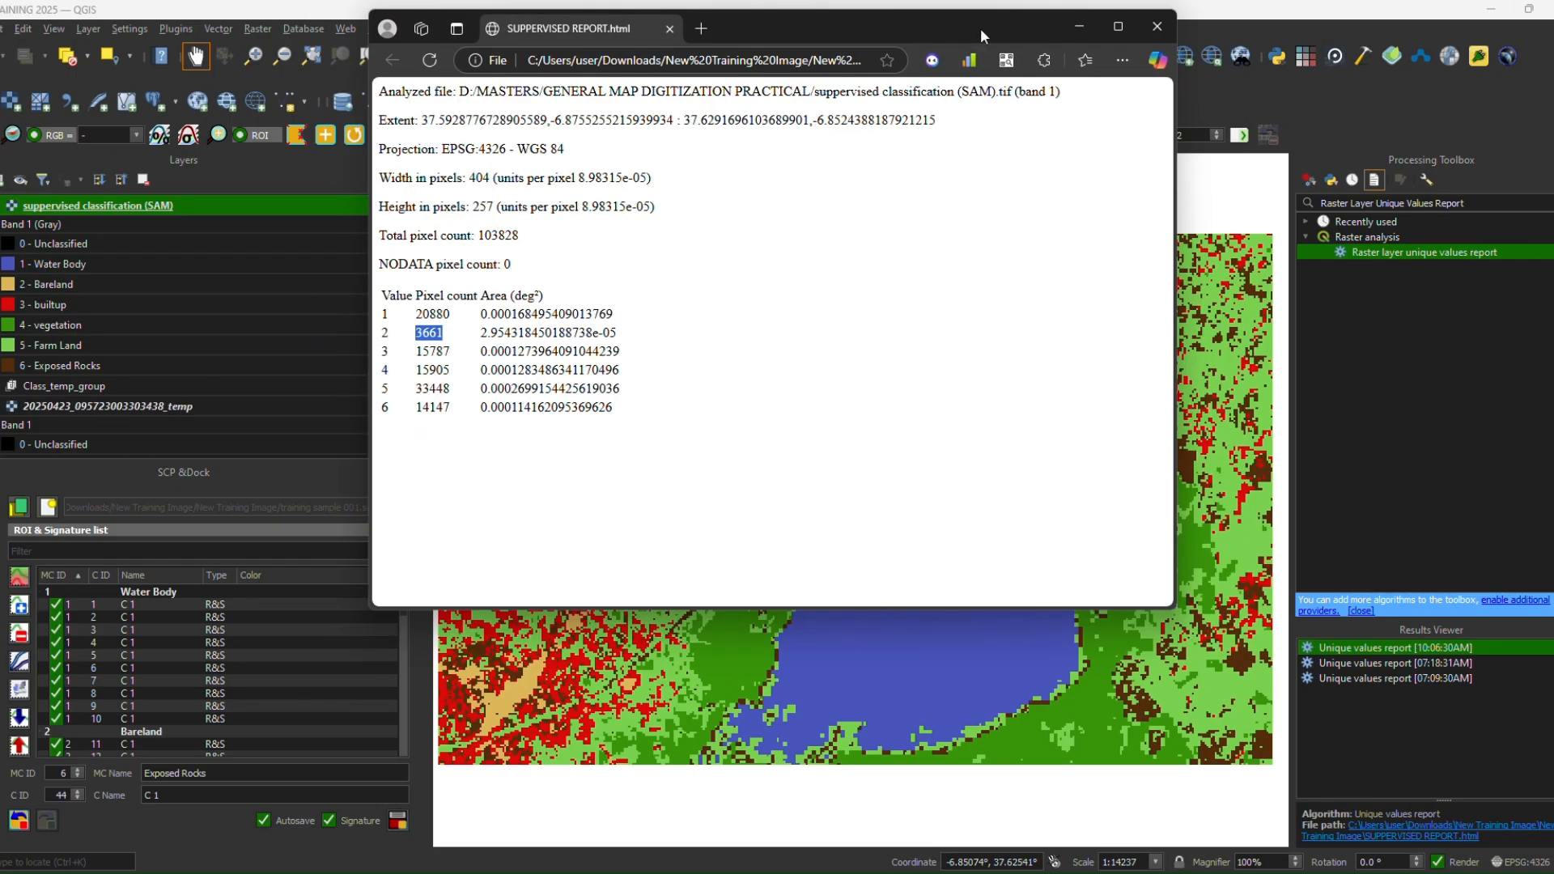
{"action": "left_click_drag", "start_coordinate": [980, 27], "coordinate": [1266, 128]}
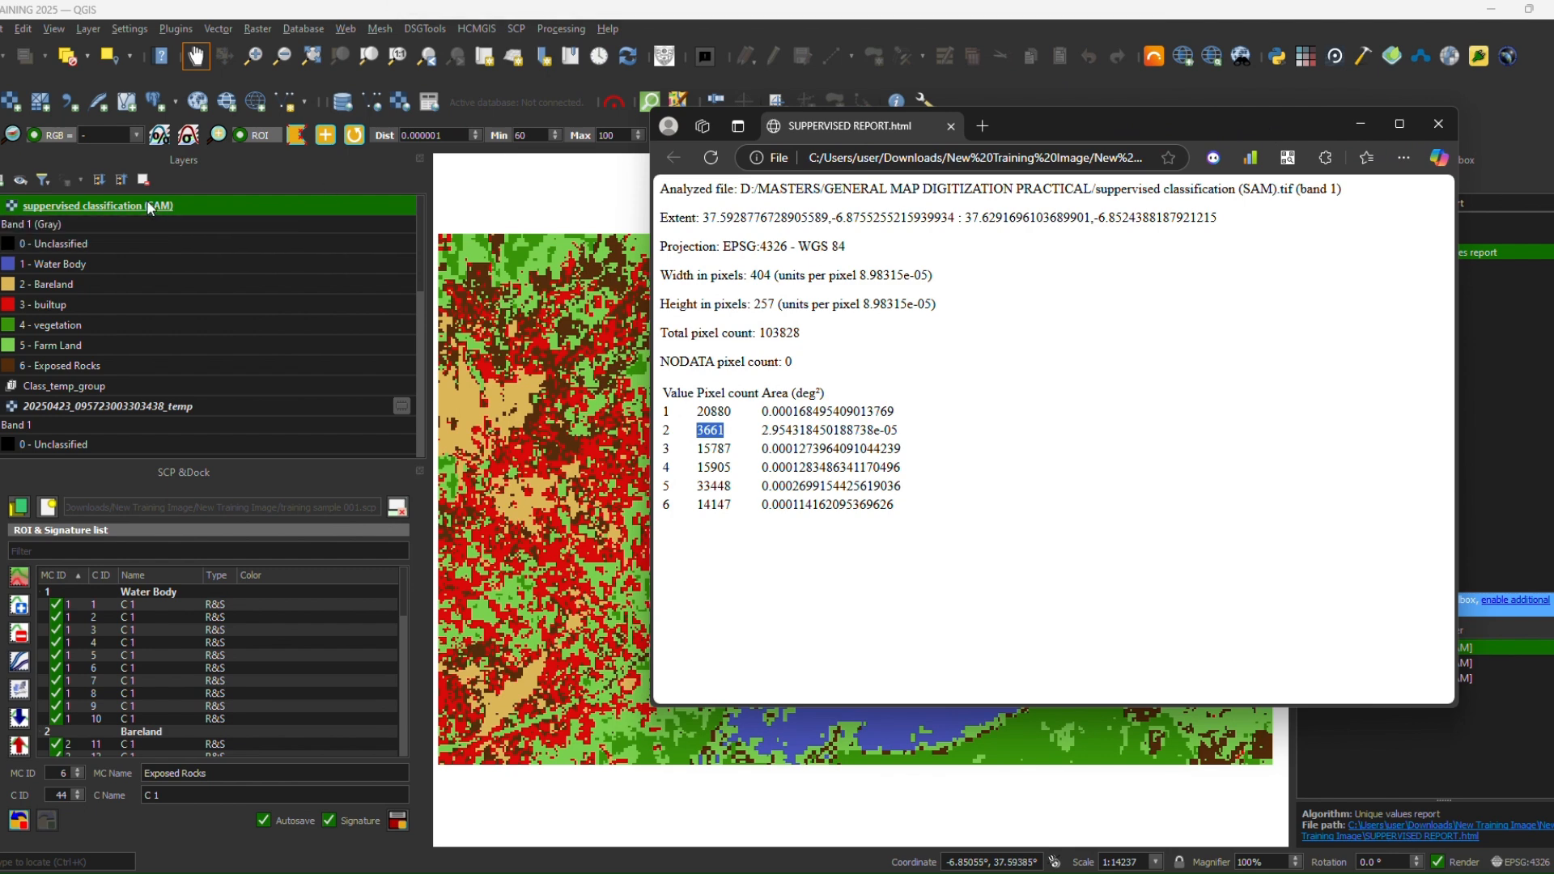
{"action": "right_click", "coordinate": [147, 206]}
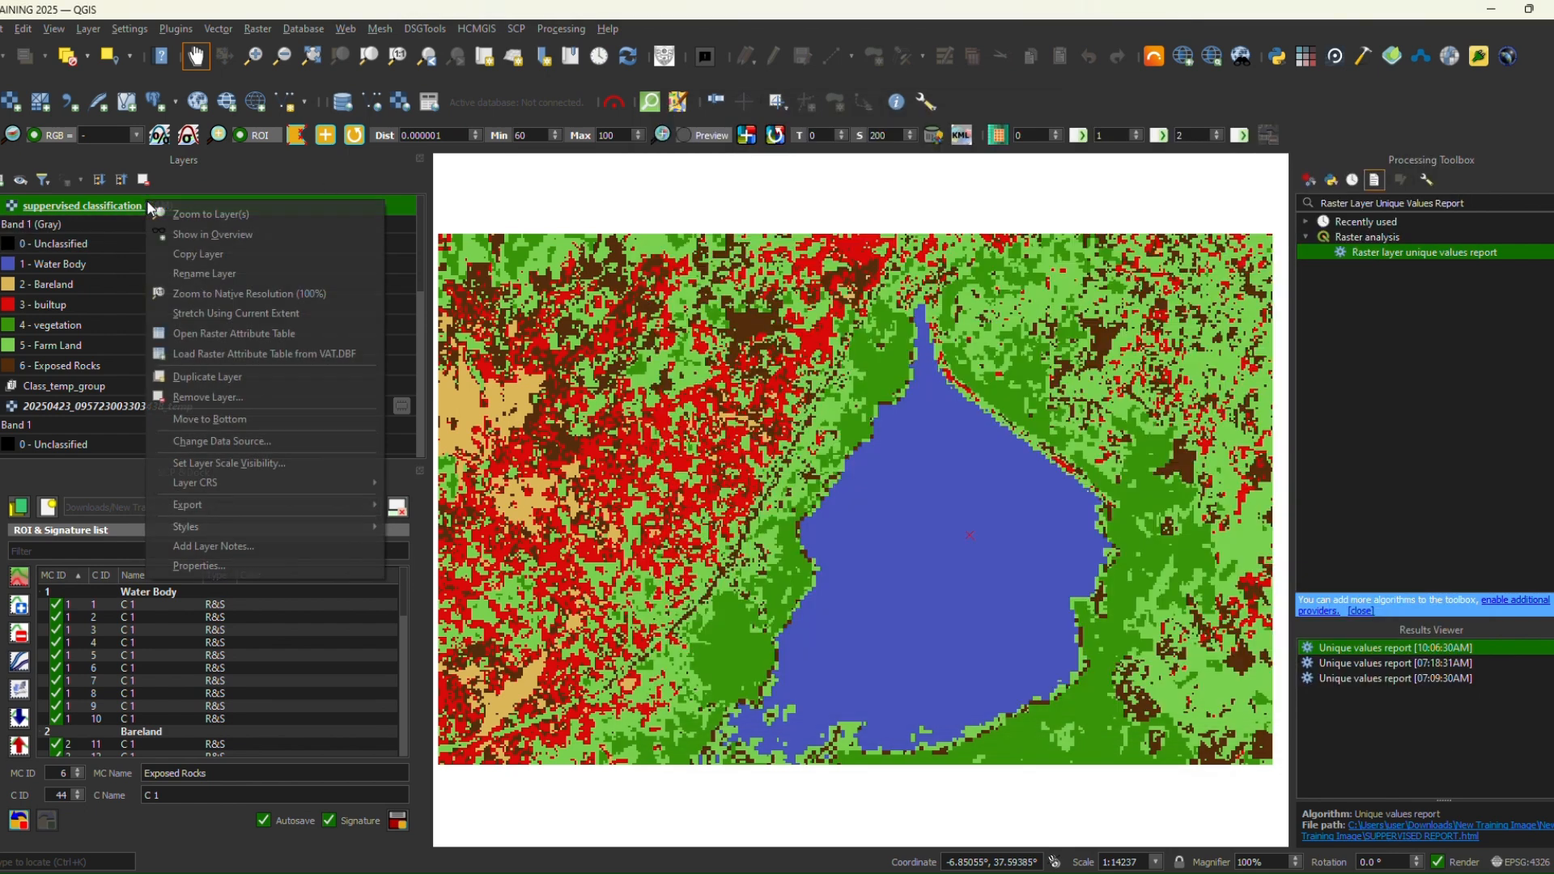
{"action": "left_click", "coordinate": [202, 334]}
{"action": "left_click_drag", "start_coordinate": [670, 225], "coordinate": [300, 187]}
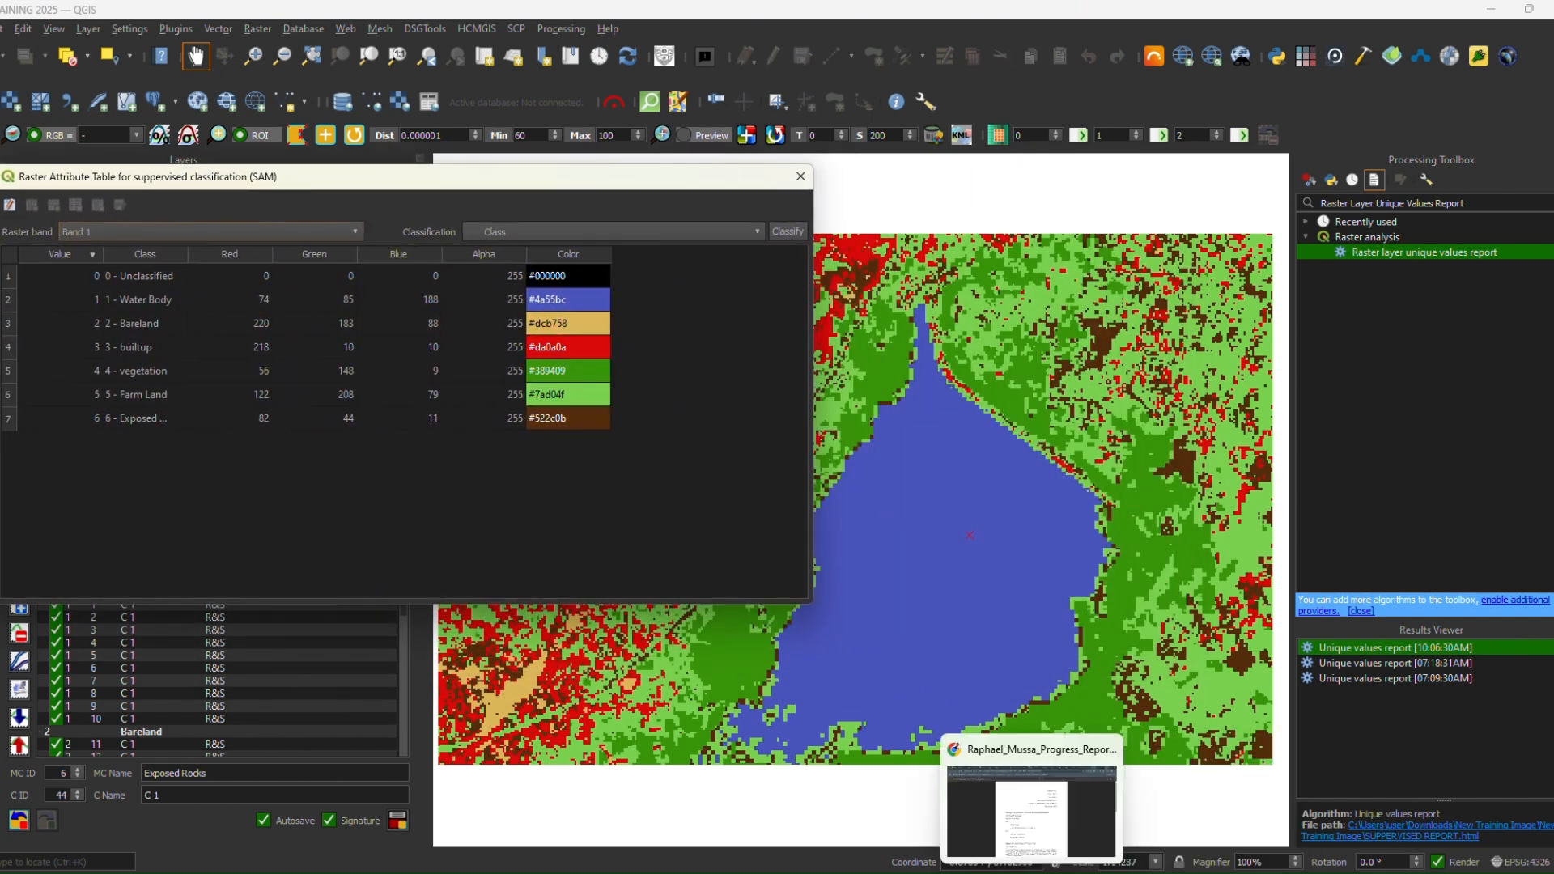
{"action": "mouse_move", "coordinate": [957, 870]}
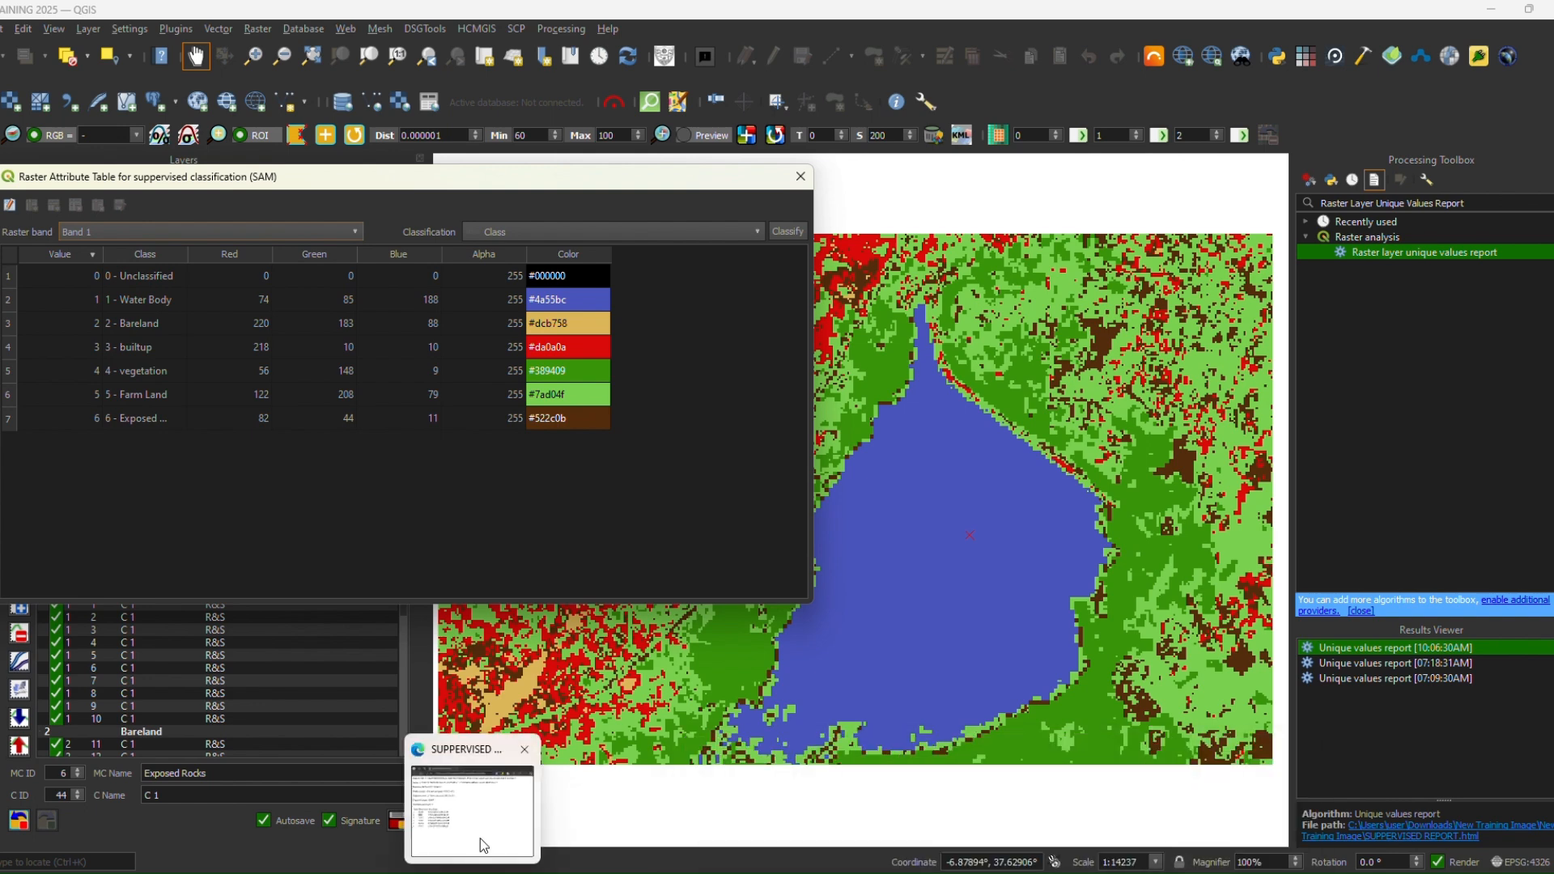
{"action": "left_click", "coordinate": [487, 844]}
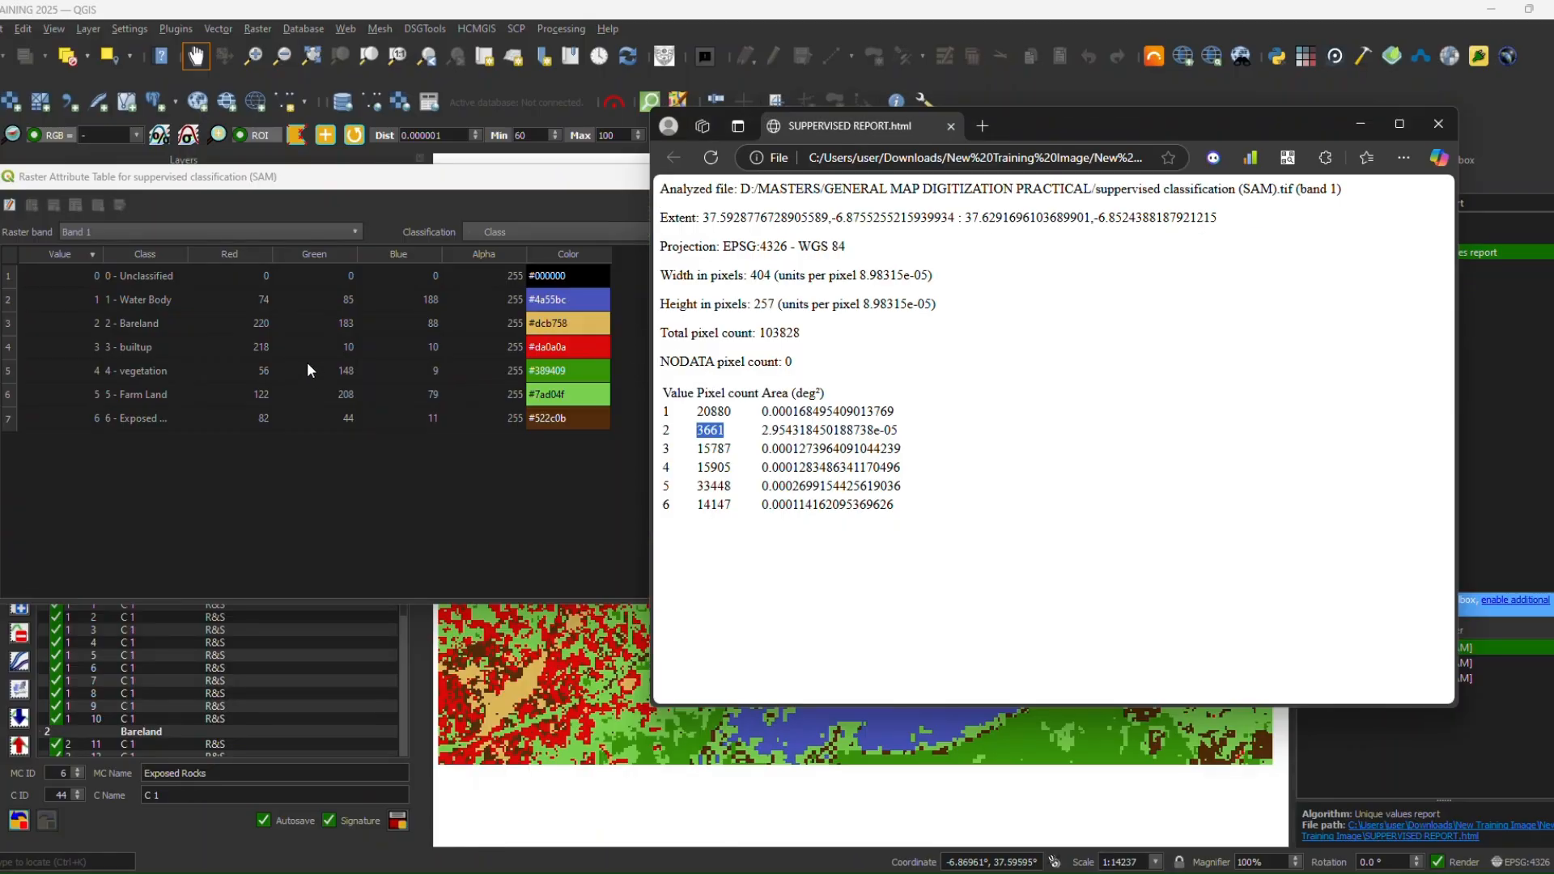
{"action": "left_click", "coordinate": [175, 304]}
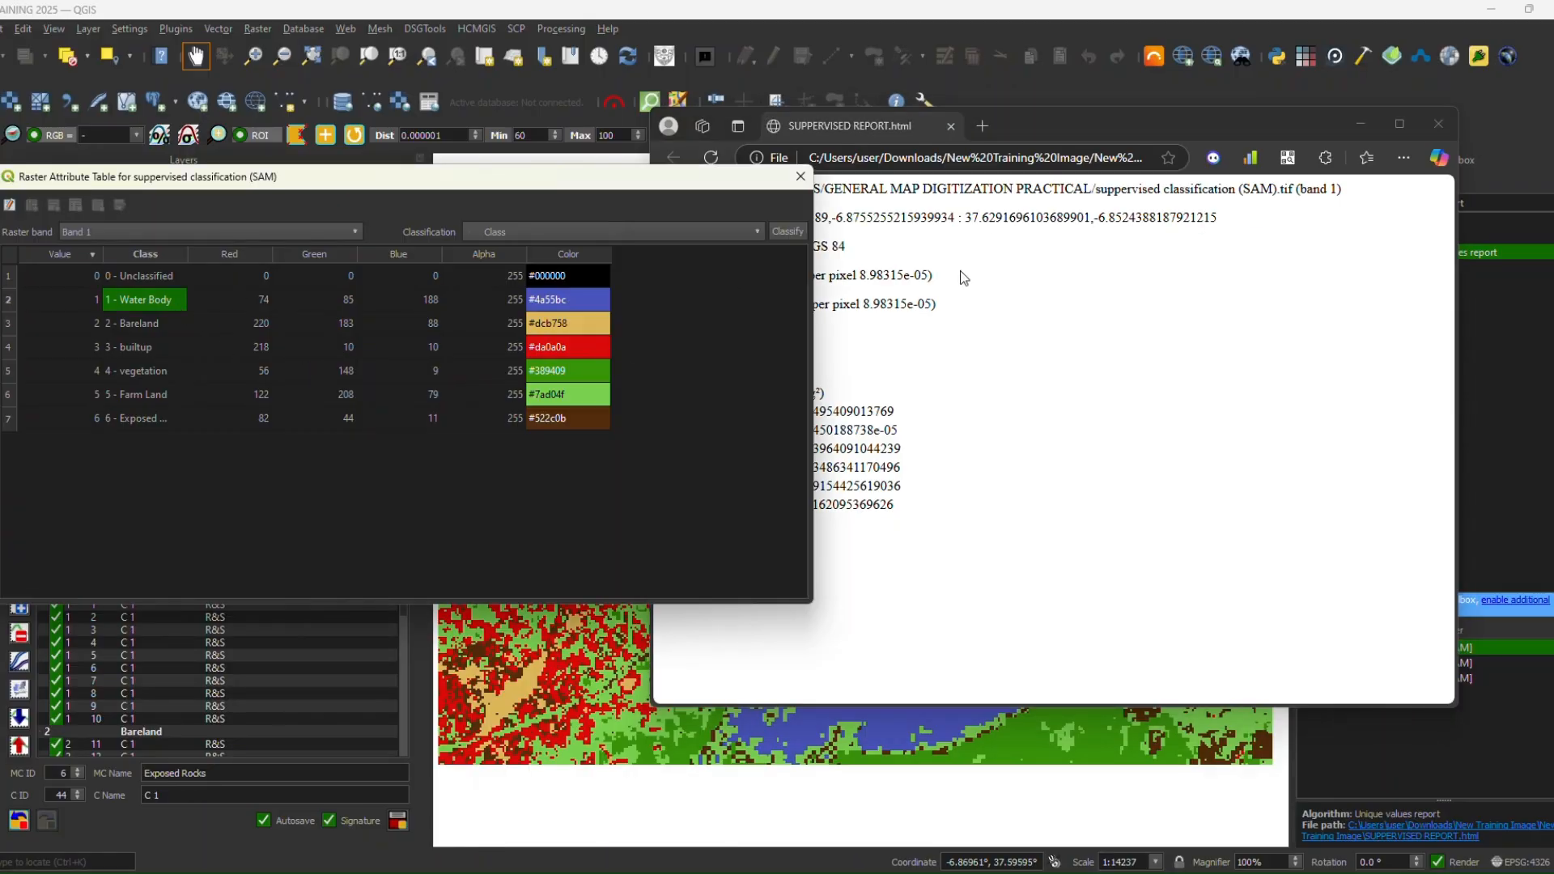
{"action": "left_click_drag", "start_coordinate": [1034, 128], "coordinate": [1149, 121]}
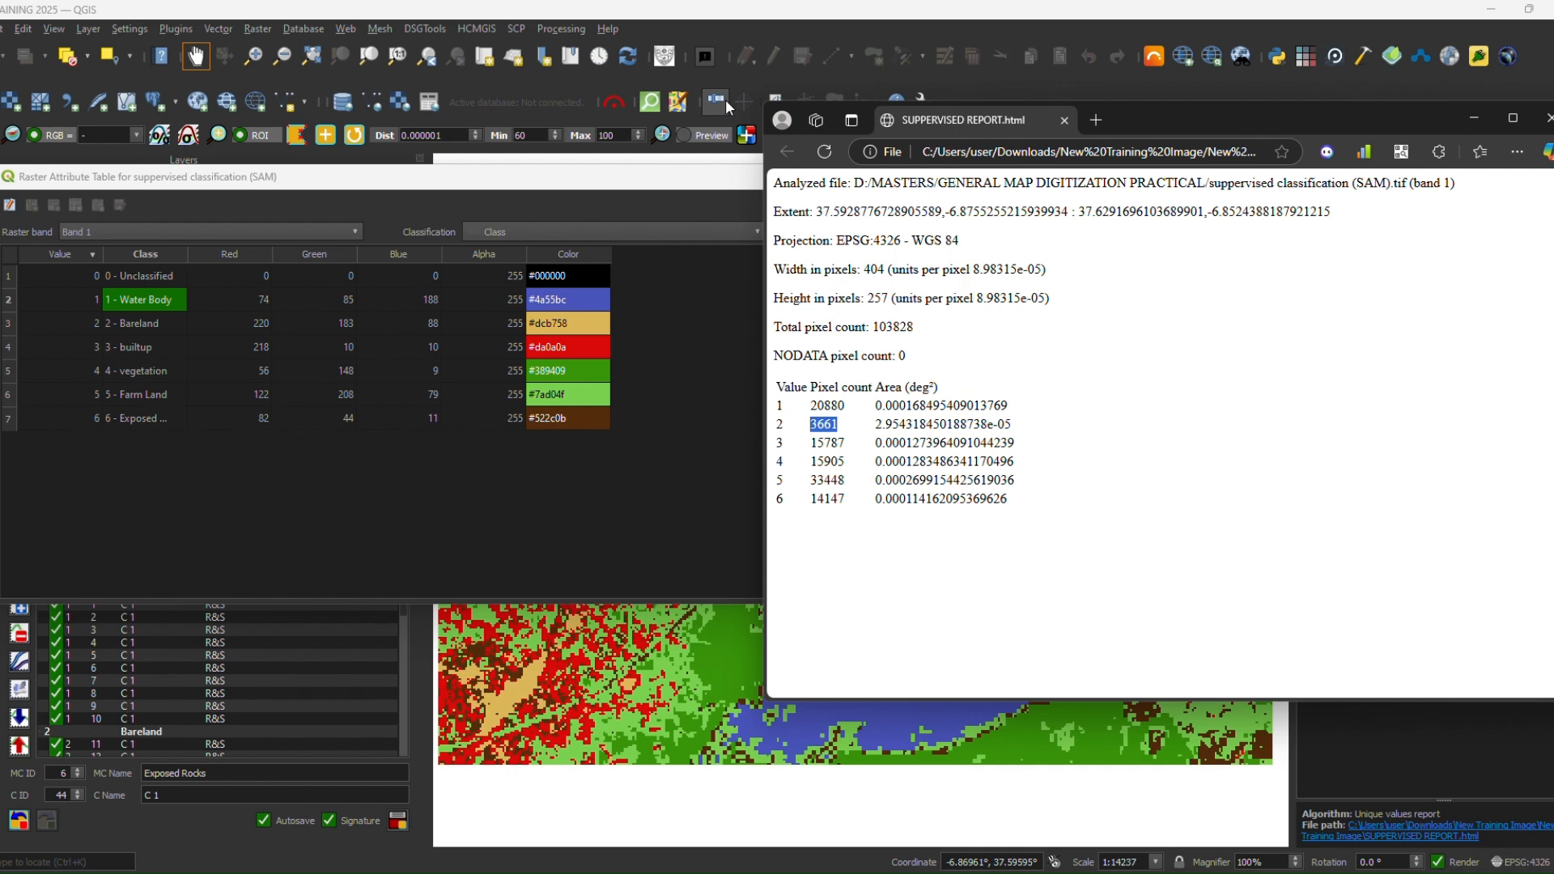
- Examine the report's pixel counts, areas, area unit and projection, comparing its values 1 to 6 with the classes in the attribute table
{"action": "double_click", "coordinate": [930, 480]}
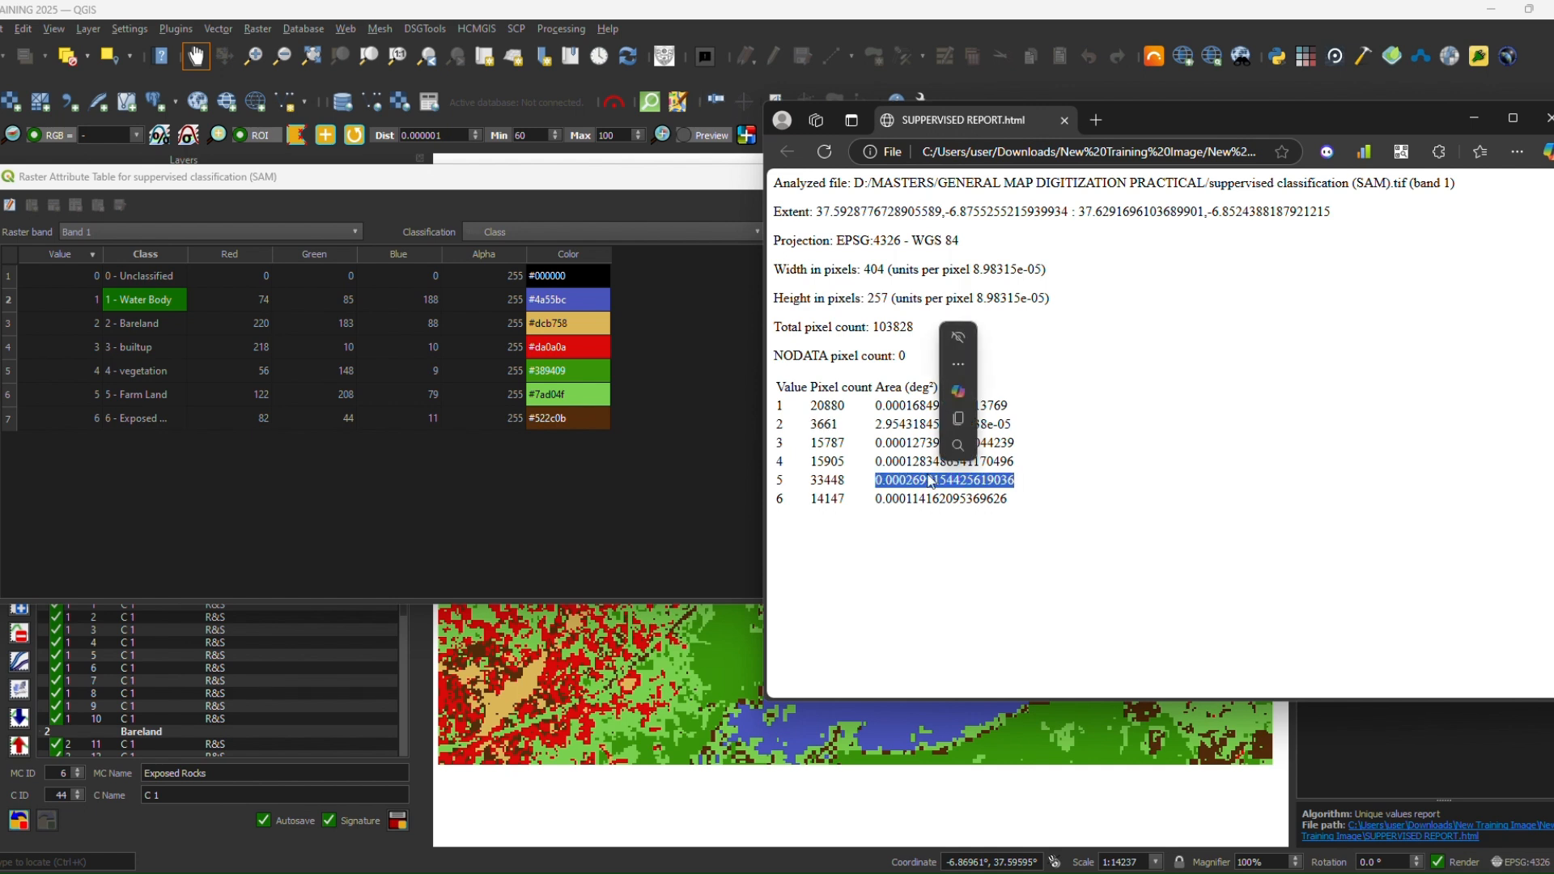
{"action": "left_click", "coordinate": [910, 522]}
{"action": "left_click_drag", "start_coordinate": [779, 386], "coordinate": [1018, 502]}
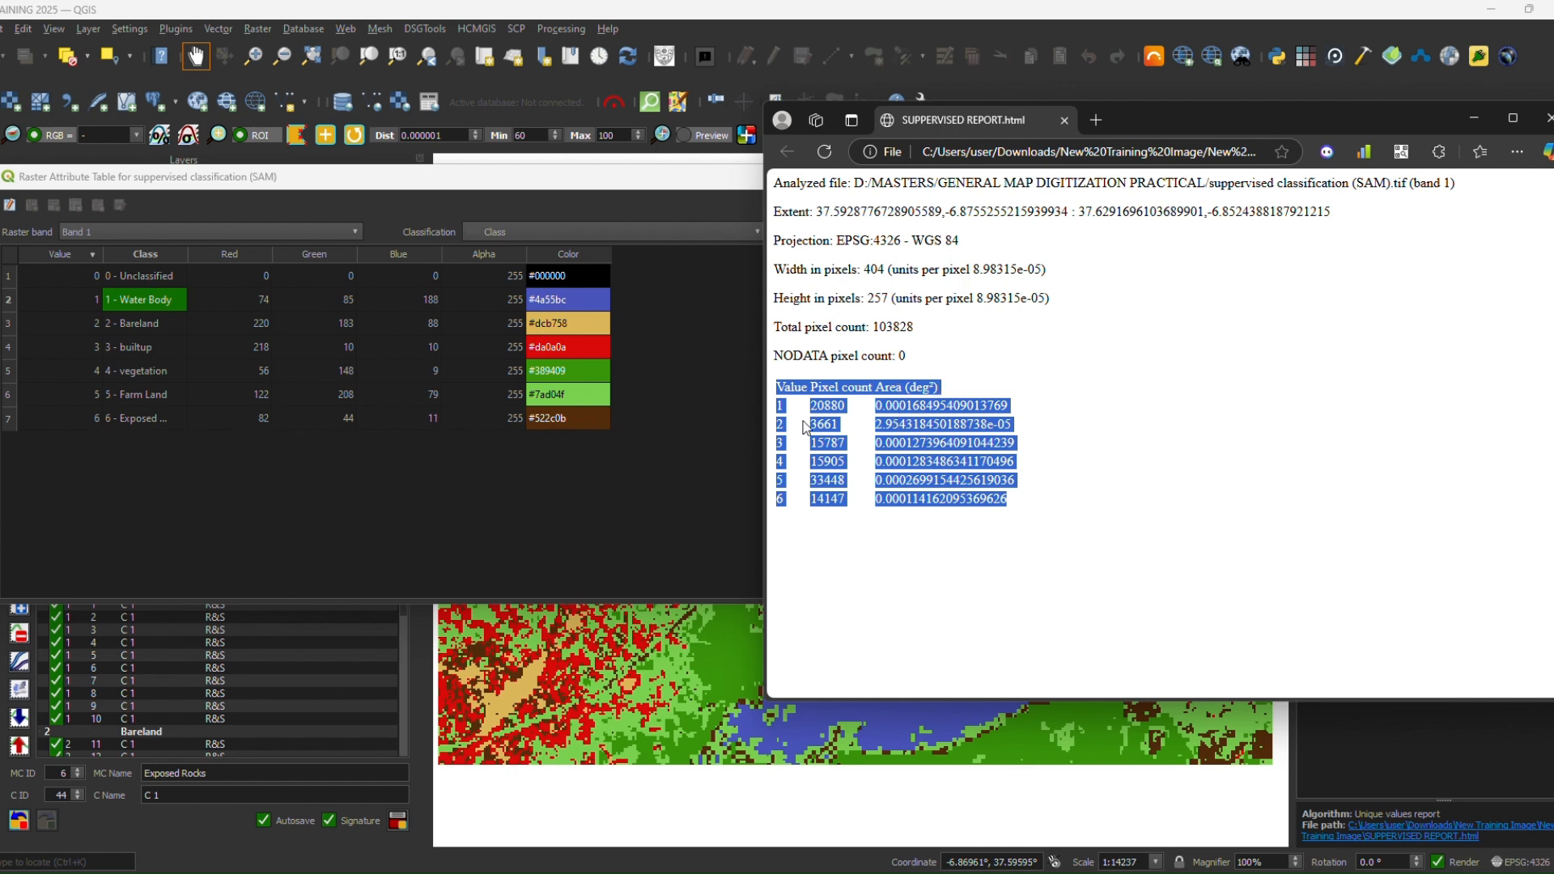
{"action": "triple_click", "coordinate": [914, 387]}
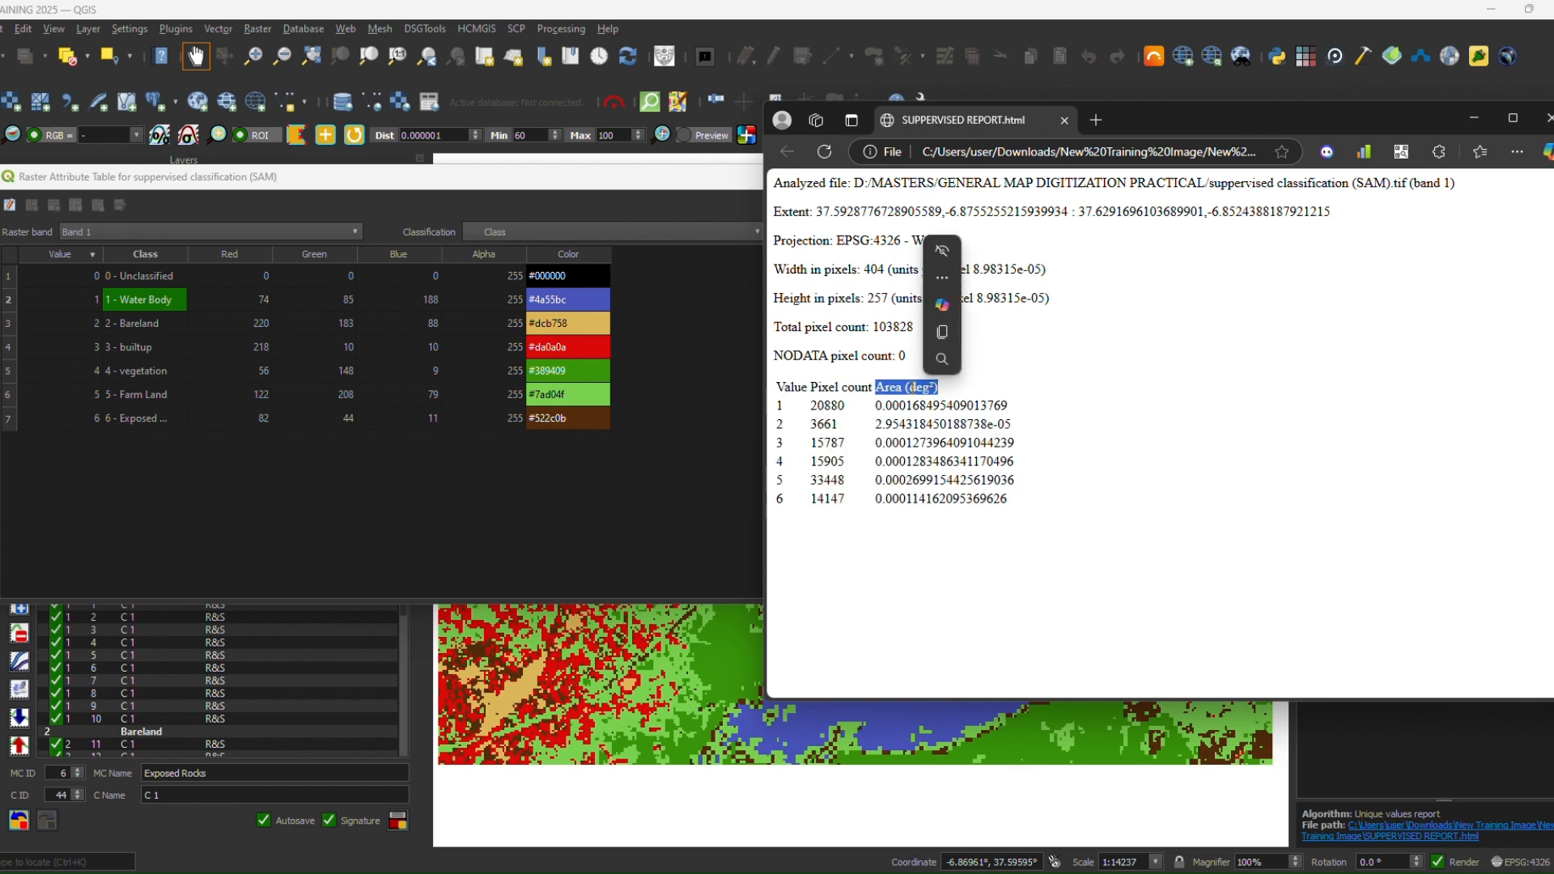
{"action": "double_click", "coordinate": [927, 407]}
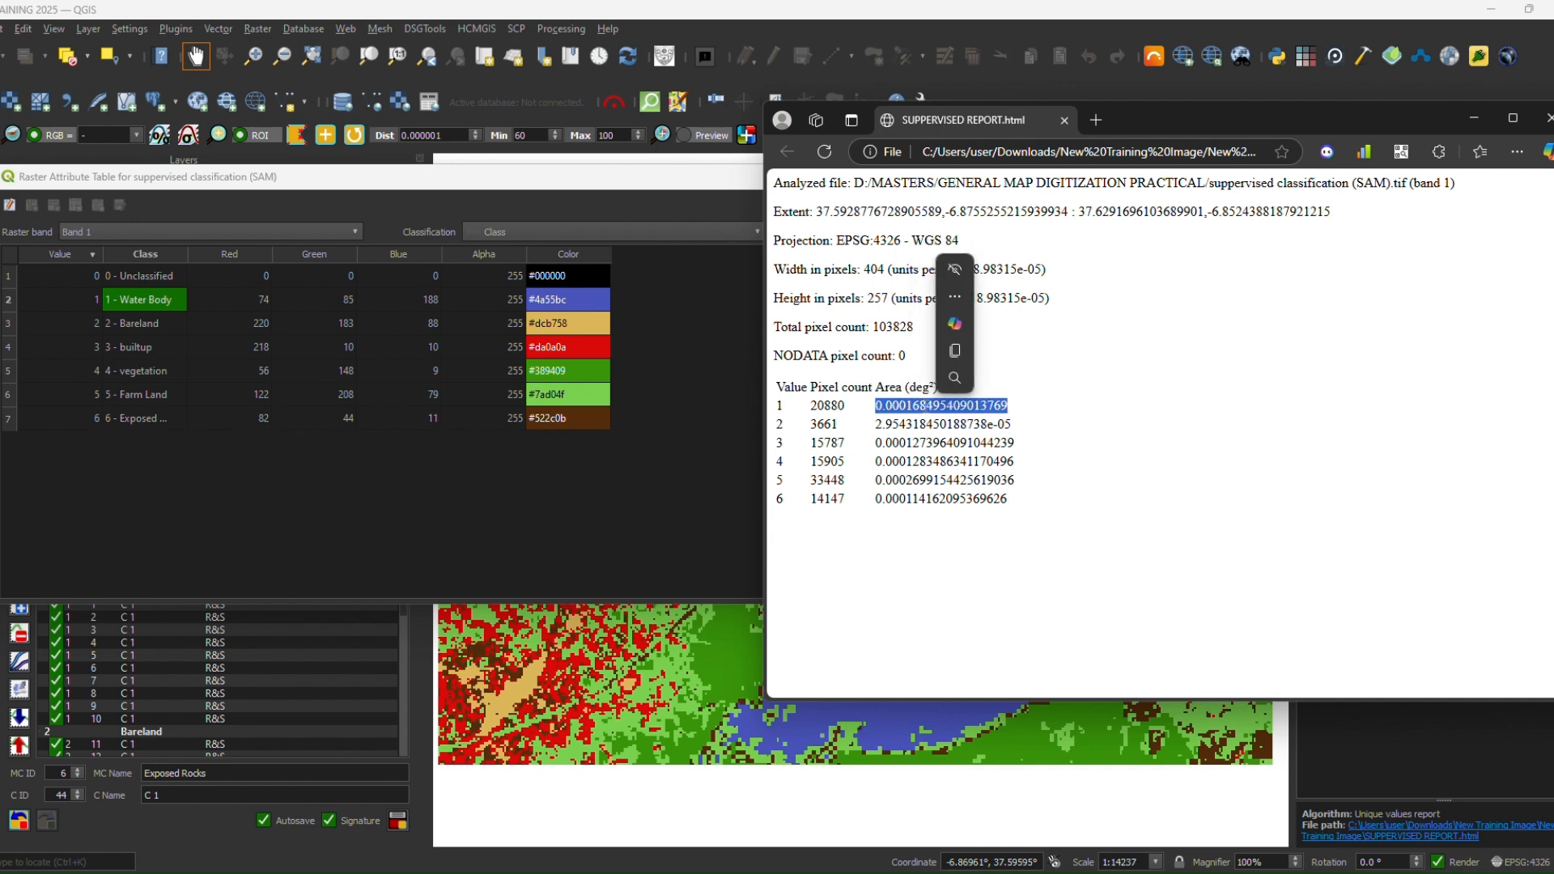
{"action": "triple_click", "coordinate": [895, 247]}
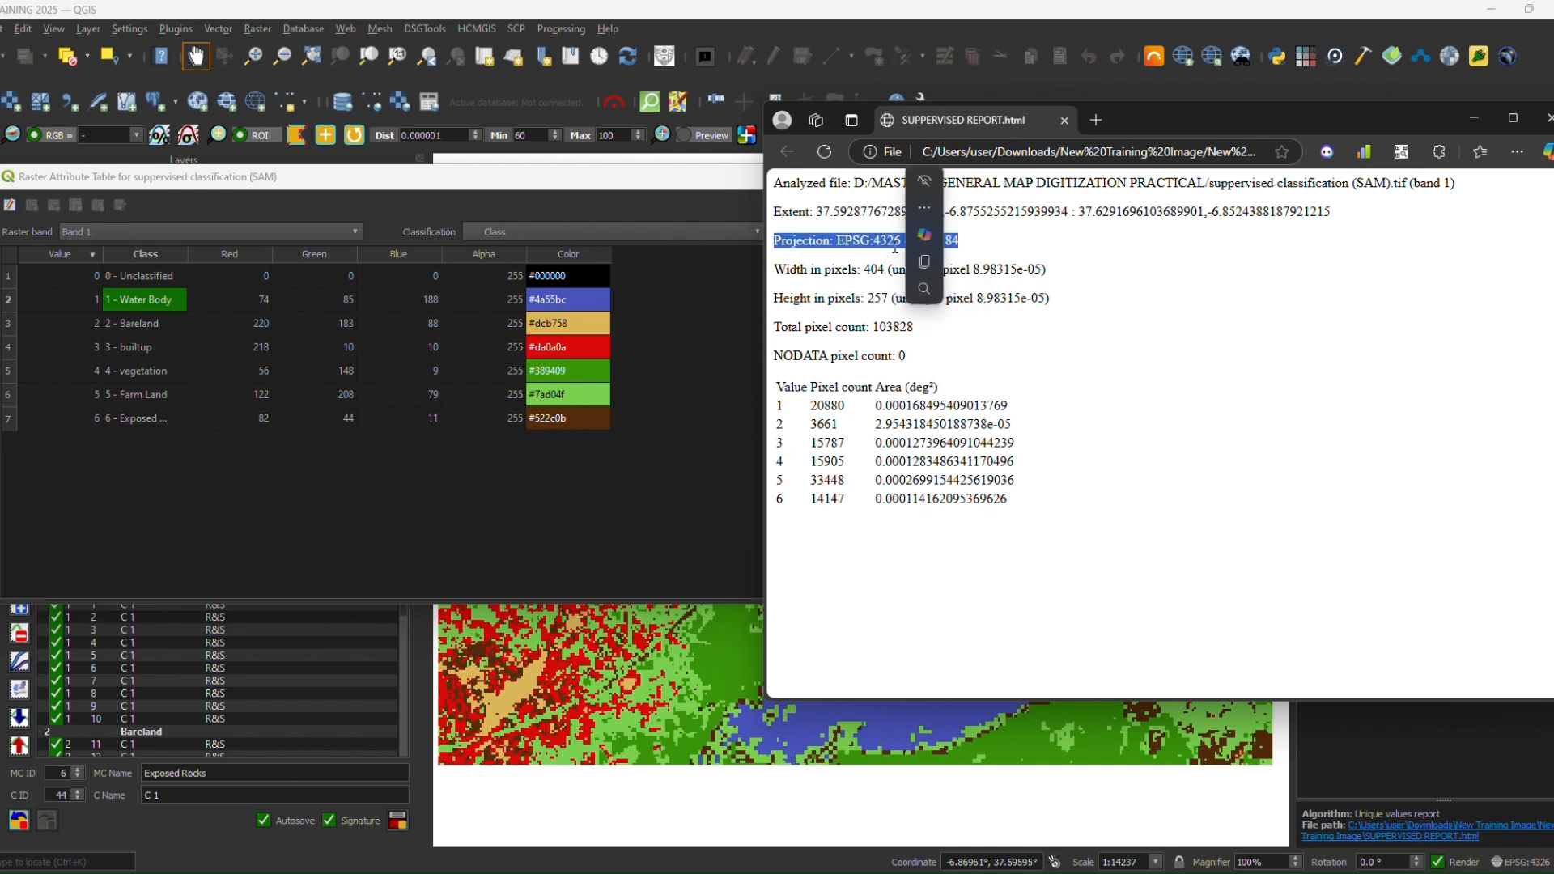
{"action": "left_click", "coordinate": [1025, 403]}
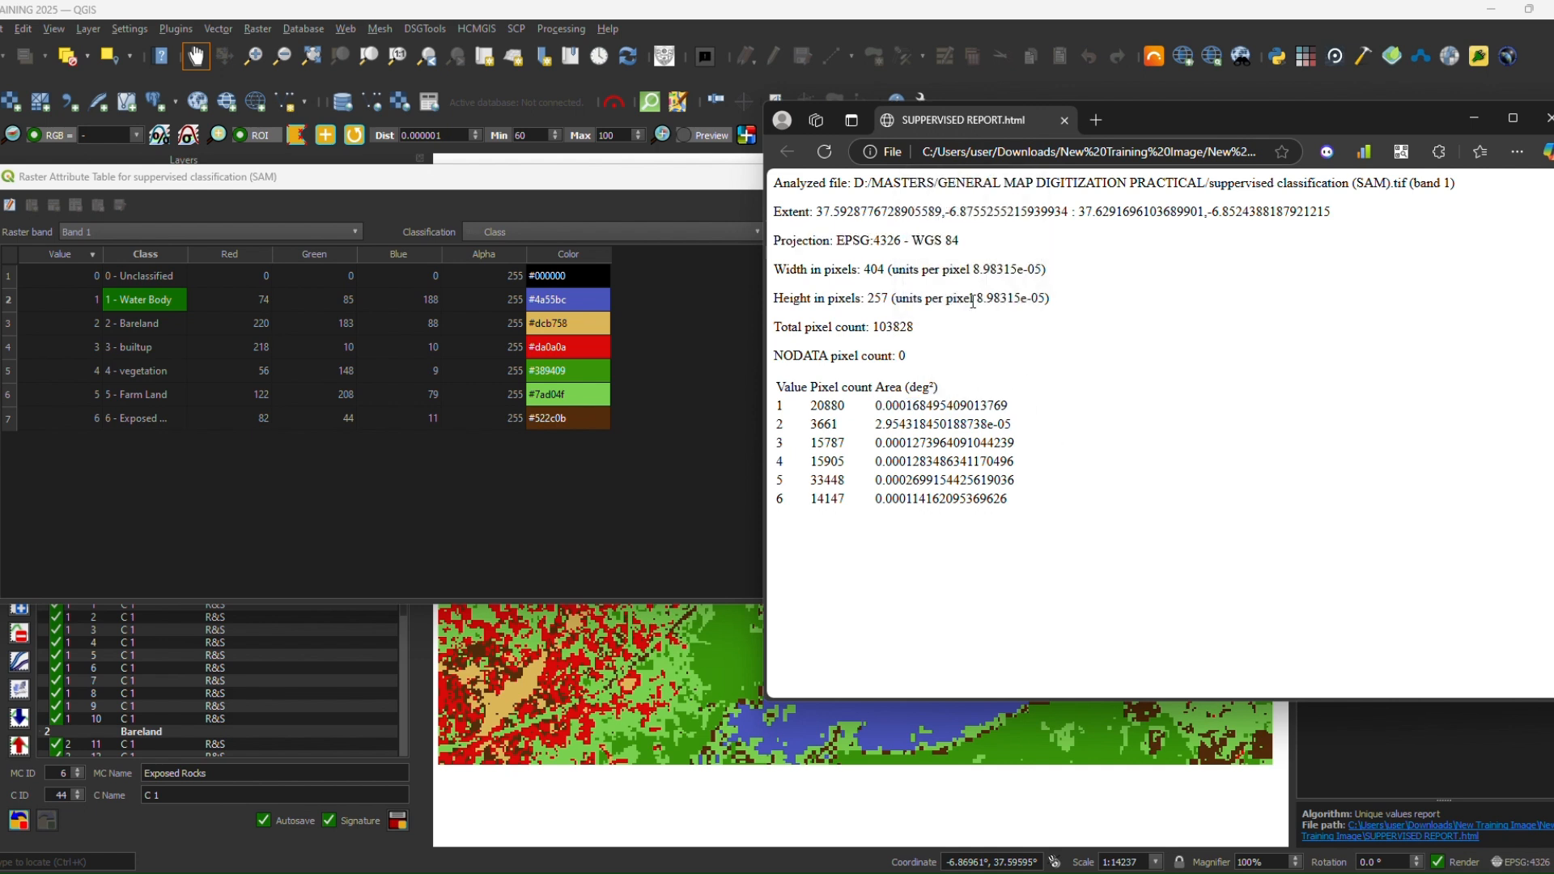
{"action": "double_click", "coordinate": [827, 404]}
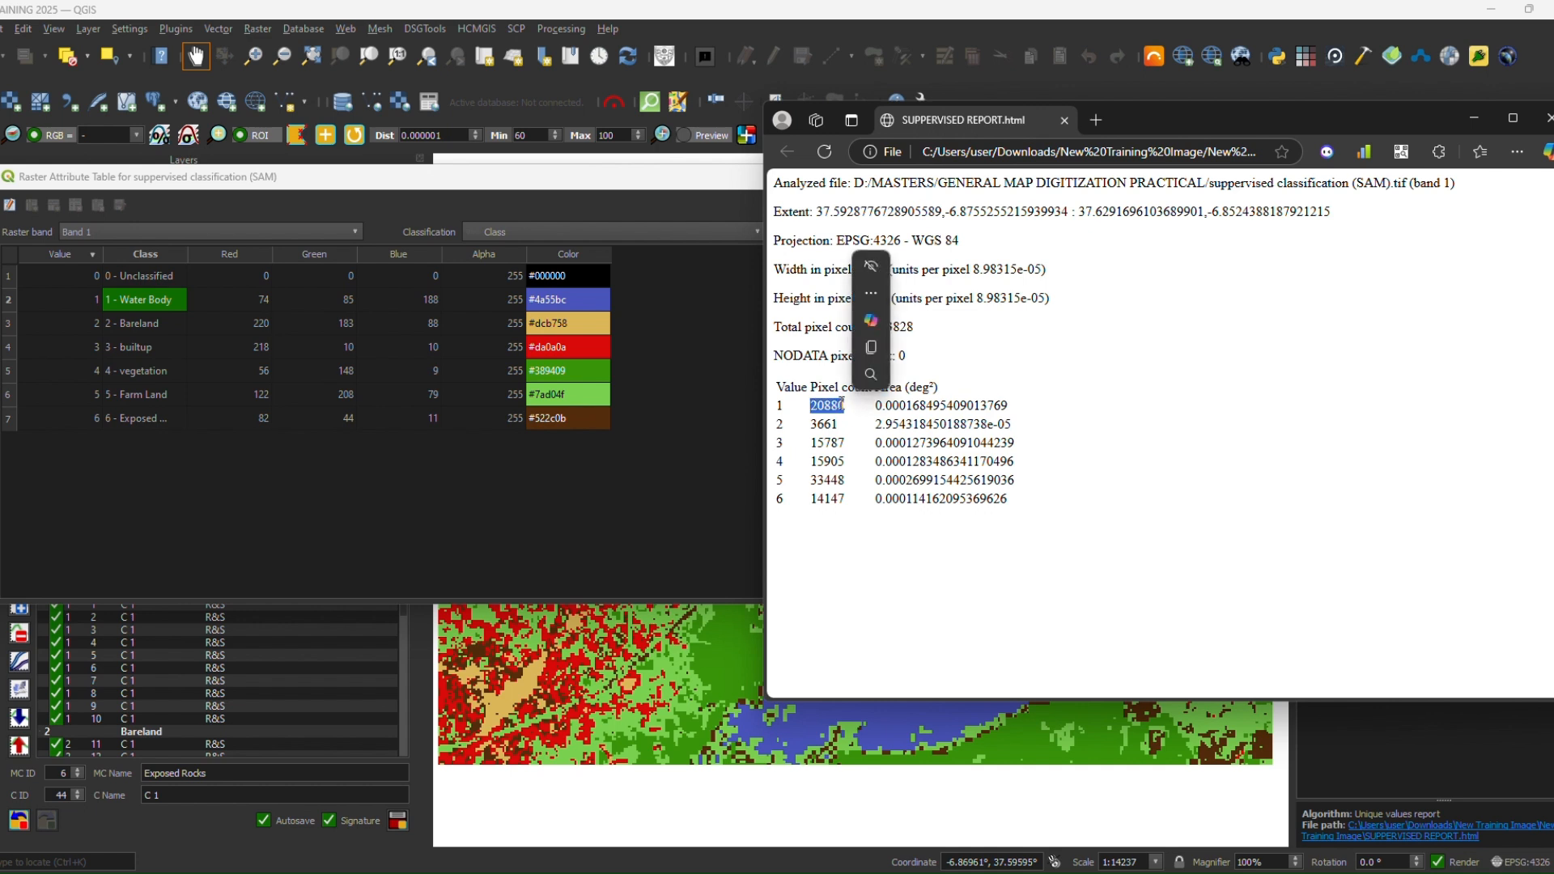
{"action": "double_click", "coordinate": [824, 423]}
{"action": "double_click", "coordinate": [945, 461]}
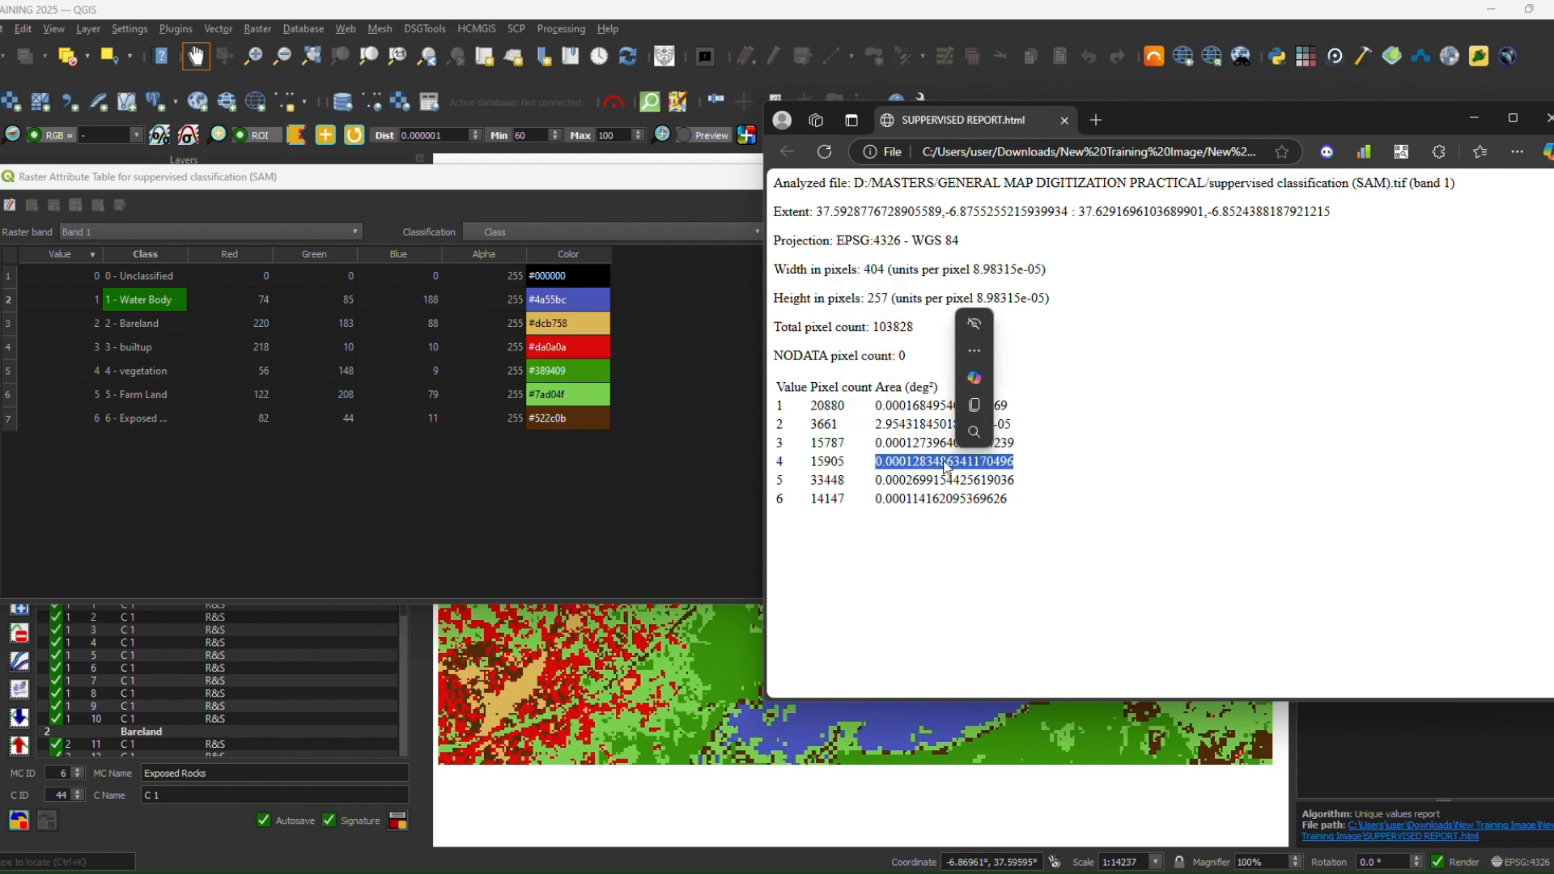
{"action": "left_click", "coordinate": [935, 534]}
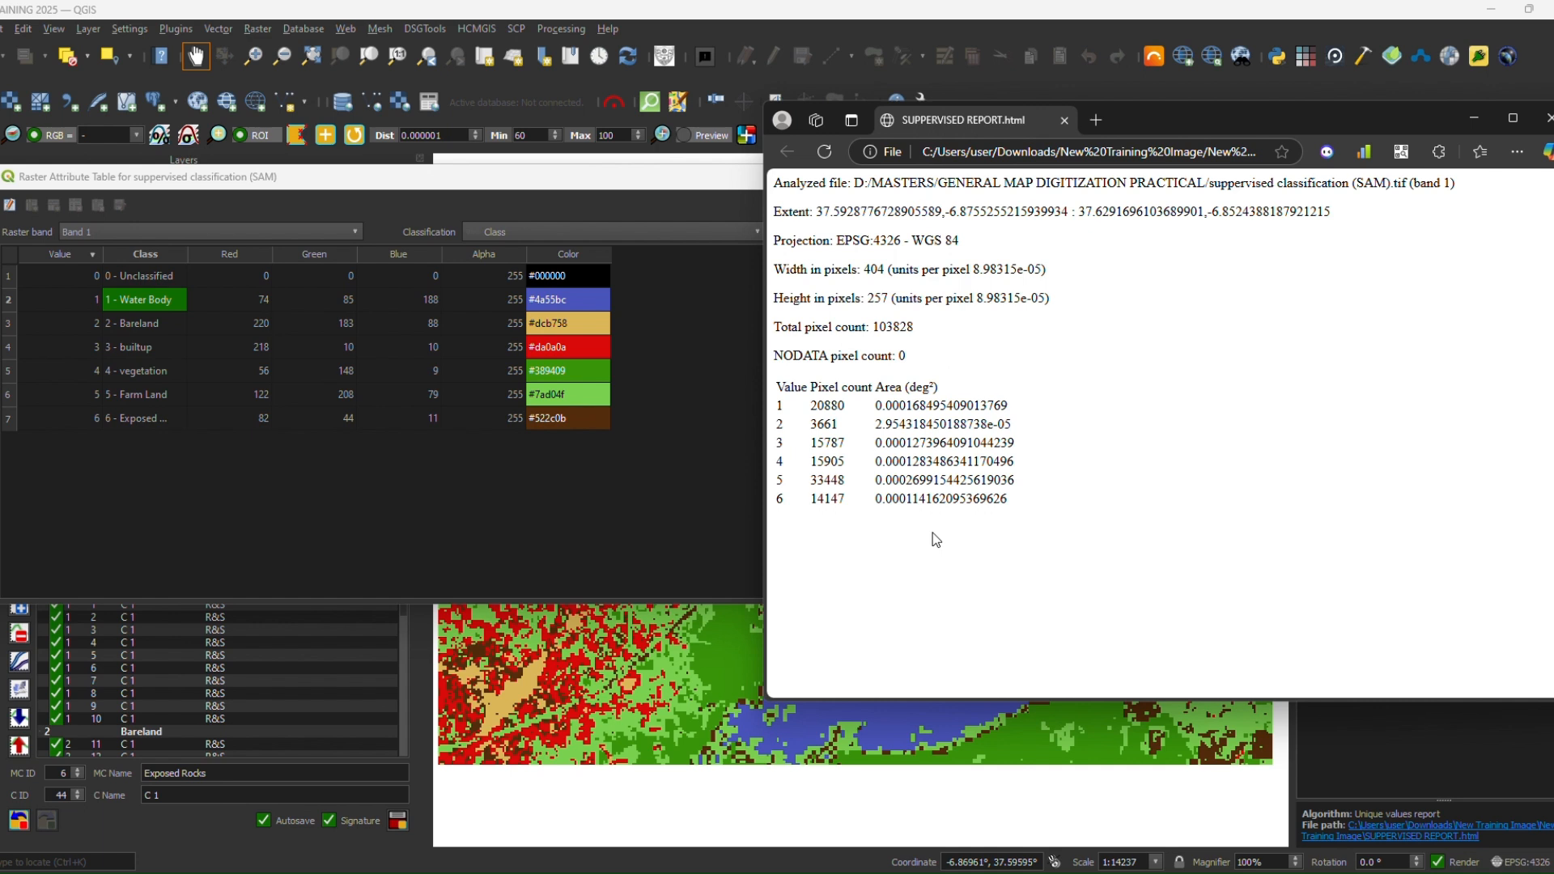